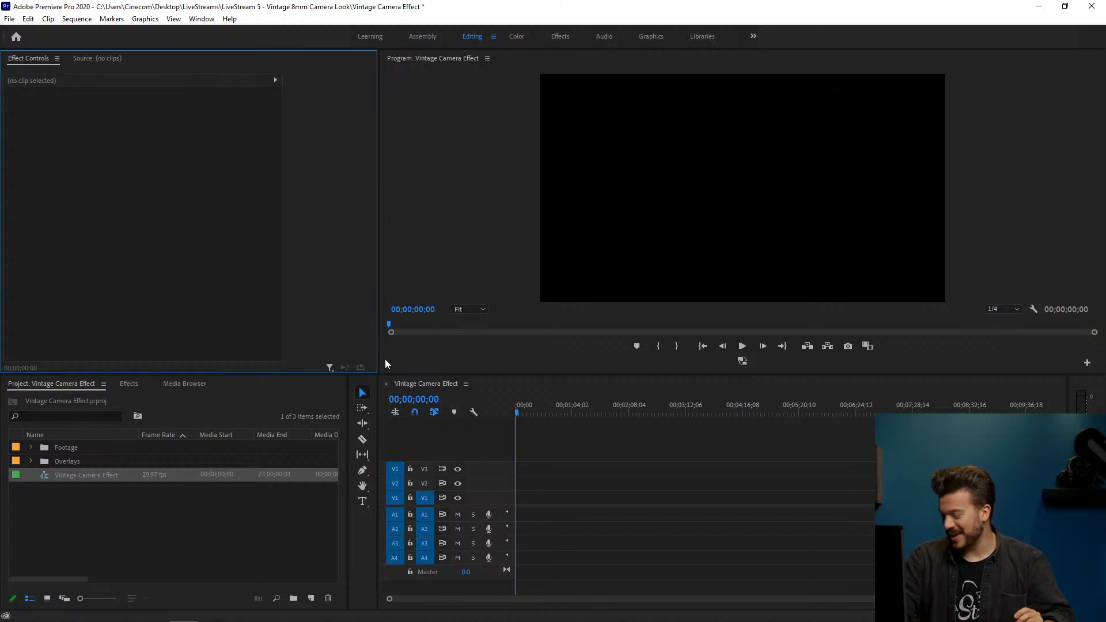
Step: Open the Footage bin, show its clips as thumbnails and enlarge the panel in both directions
click(31, 447)
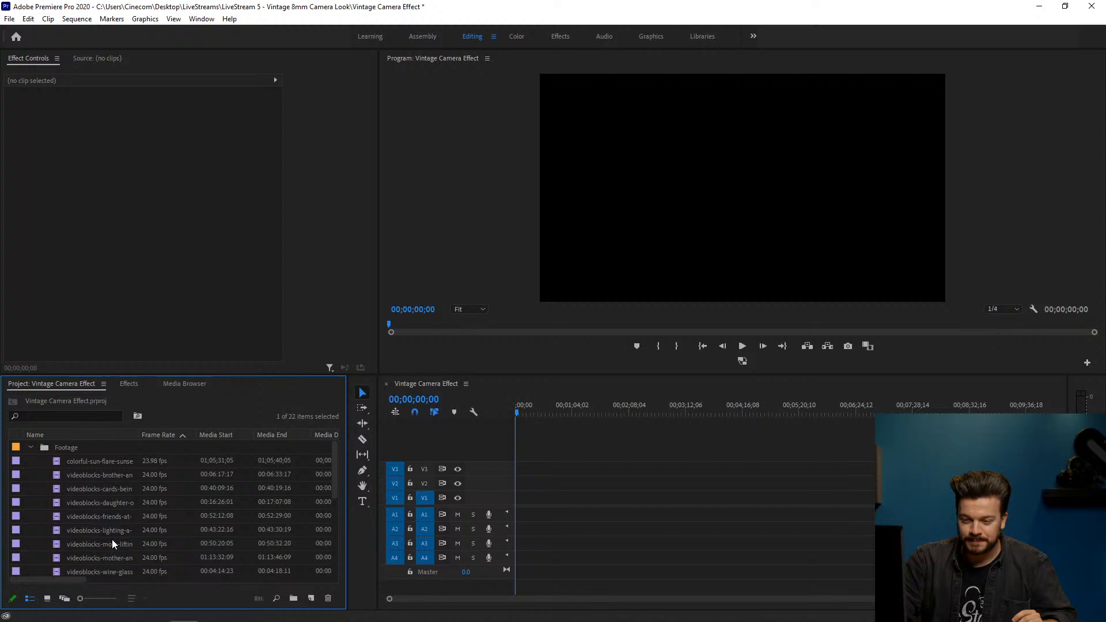
double_click(58, 448)
click(48, 599)
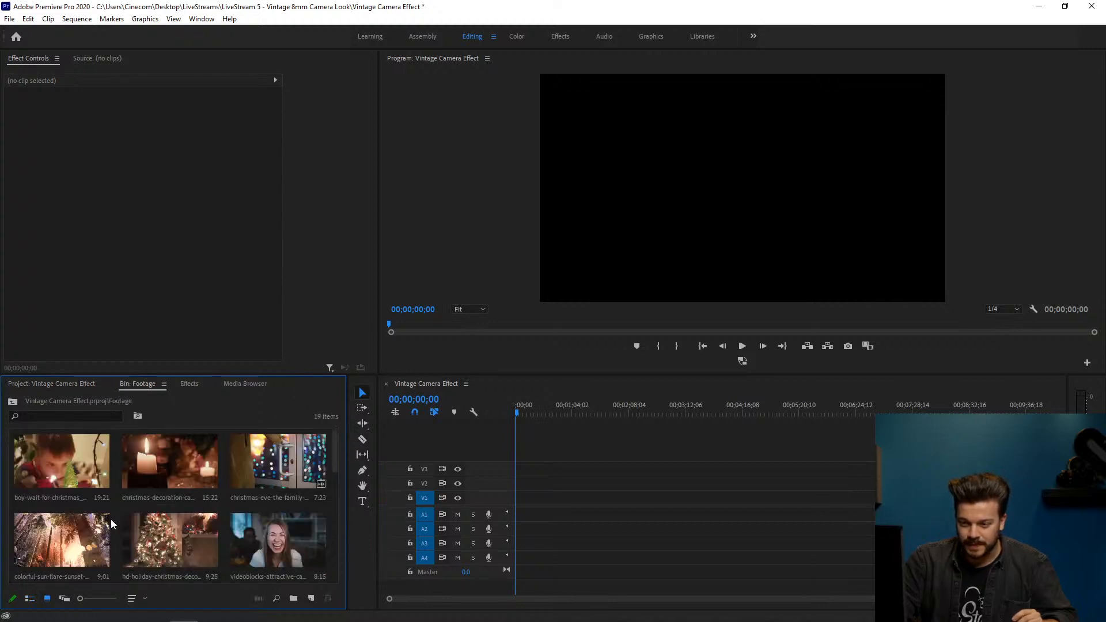
drag(292, 375, 300, 294)
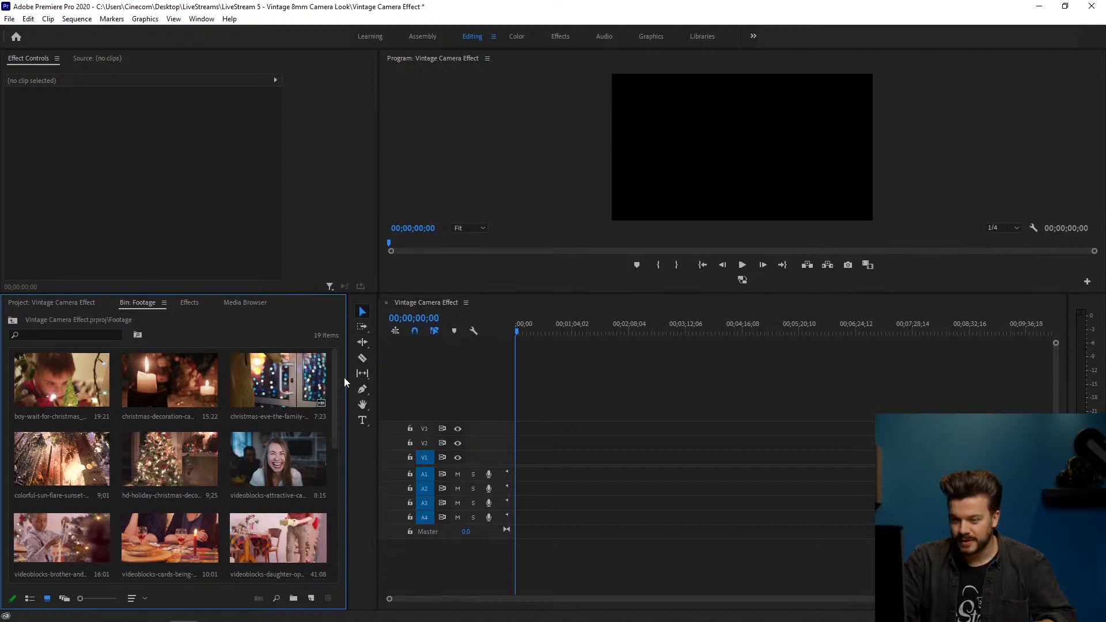
drag(345, 377, 423, 378)
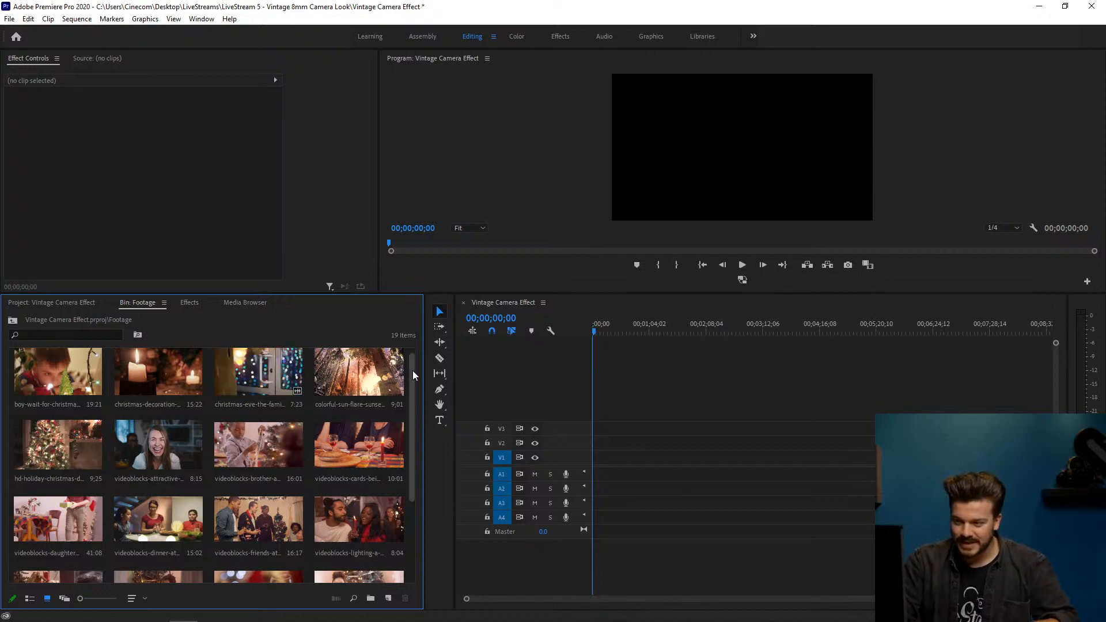
Step: Preview the winter family sledding clip from the Footage bin and scrub through it
drag(412, 371, 412, 451)
double_click(146, 556)
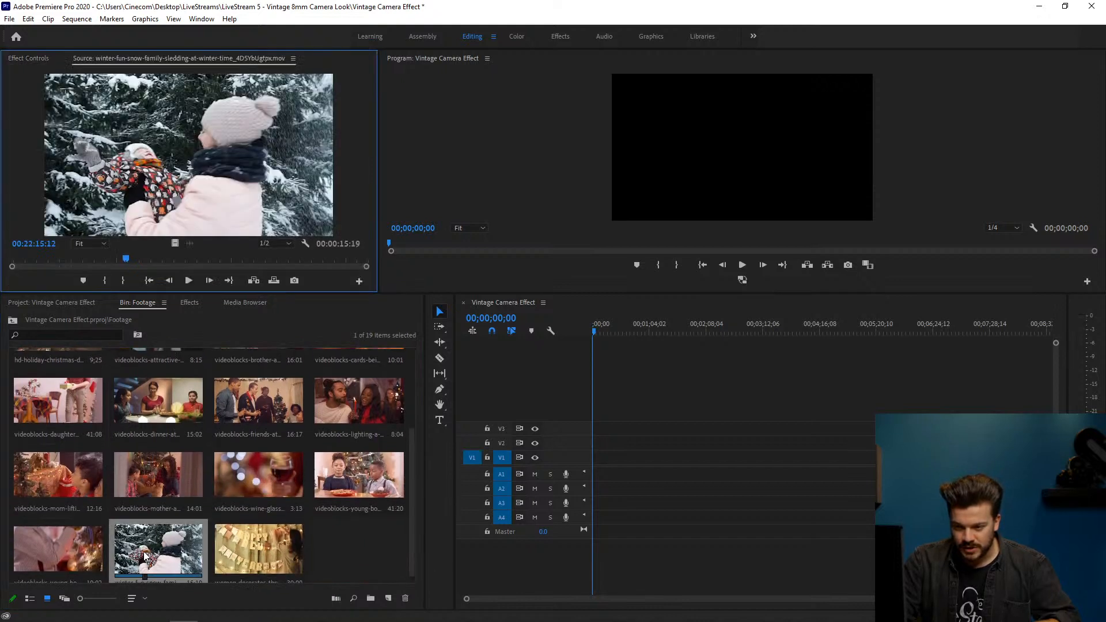
drag(143, 258, 186, 261)
scroll(409, 482, up, 3)
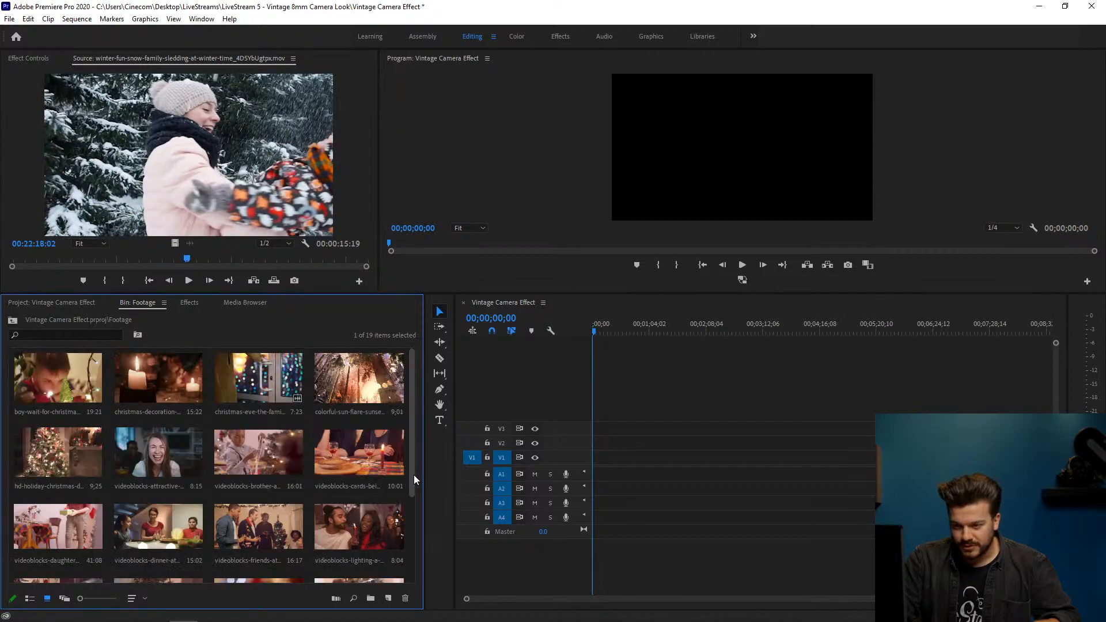
drag(410, 464, 406, 435)
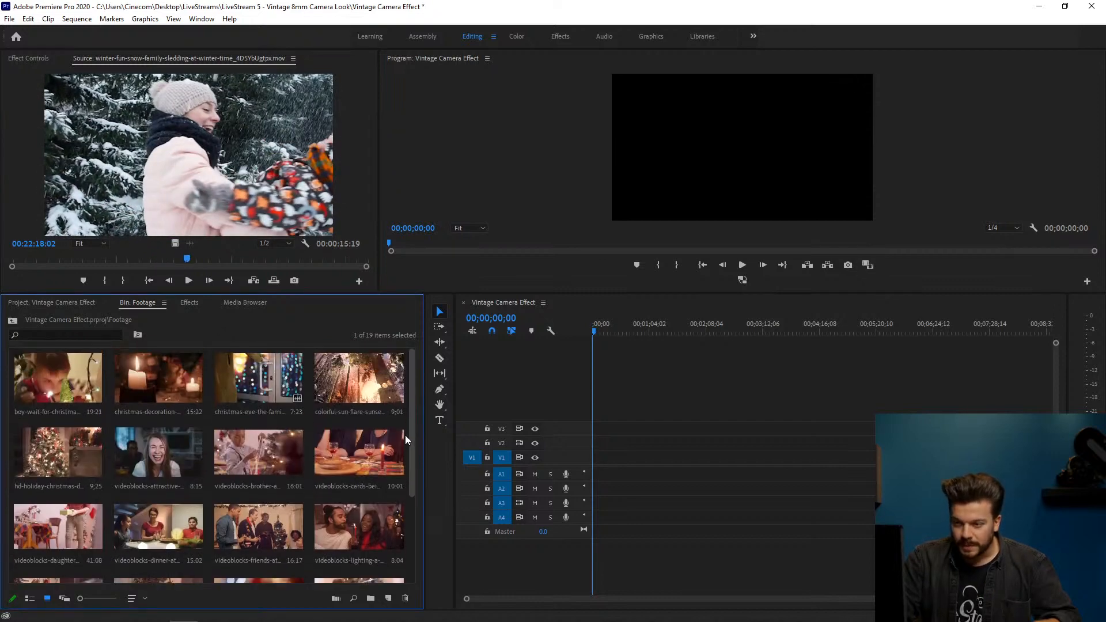
Step: Mark in and out points on the christmas-eve door-opening clip, ending at 00:00:04:02, and place its video at the start of Video 1
double_click(266, 394)
mouse_move(67, 260)
mouse_down()
mouse_move(311, 248)
mouse_move(41, 267)
mouse_move(196, 263)
mouse_up()
key(i)
key(o)
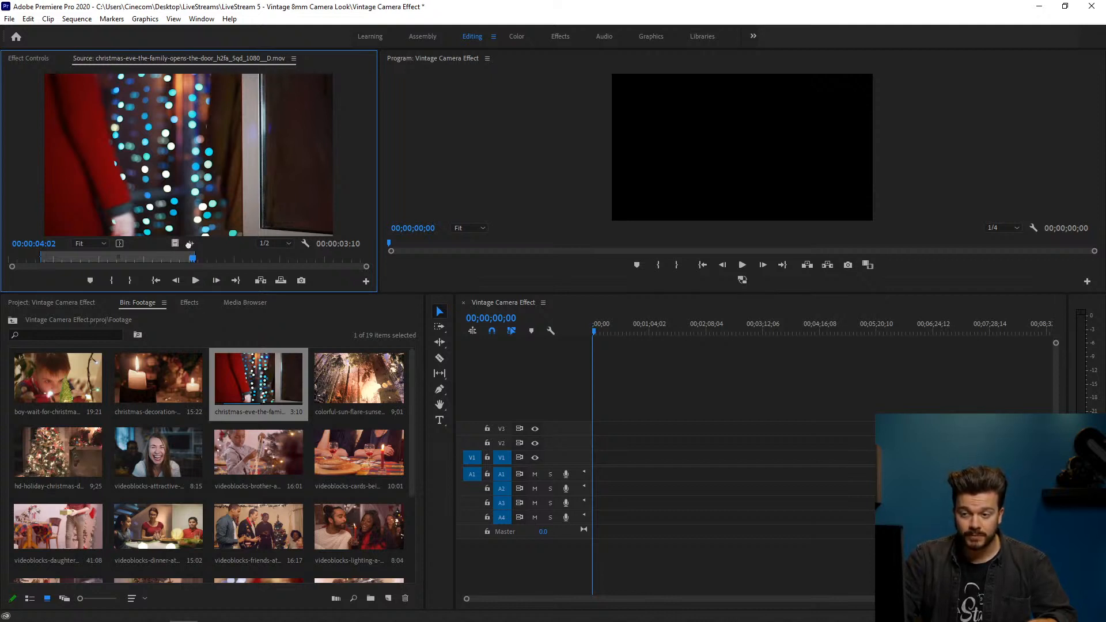
drag(448, 388, 584, 457)
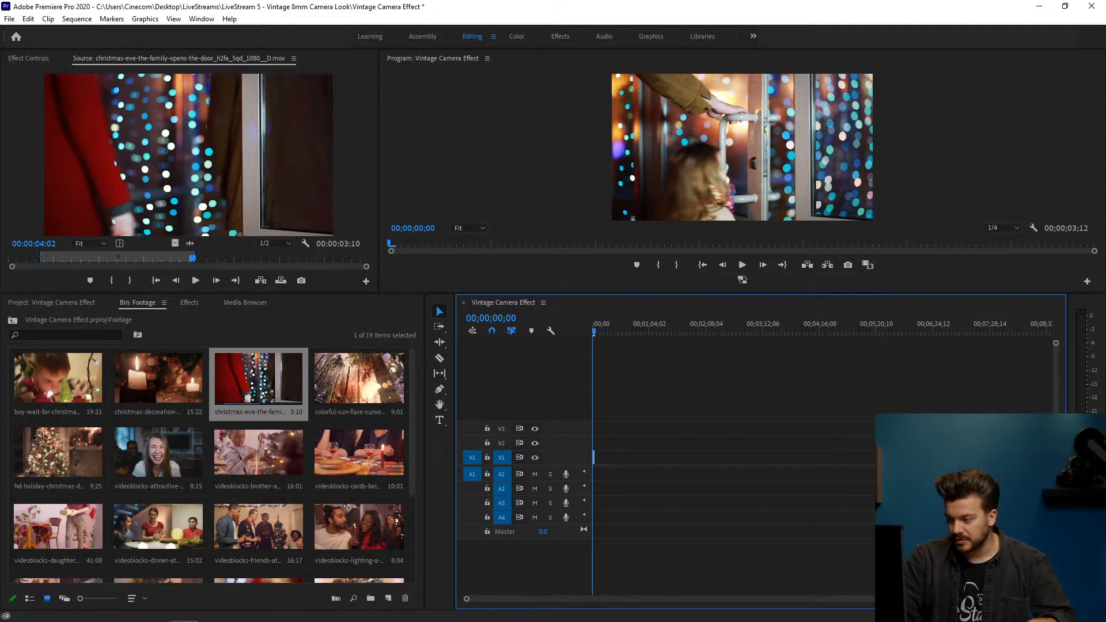
Step: Expand the Video 1 and Video 2 tracks and make Video 1 taller so the door clip shows thumbnails
drag(1039, 599, 812, 588)
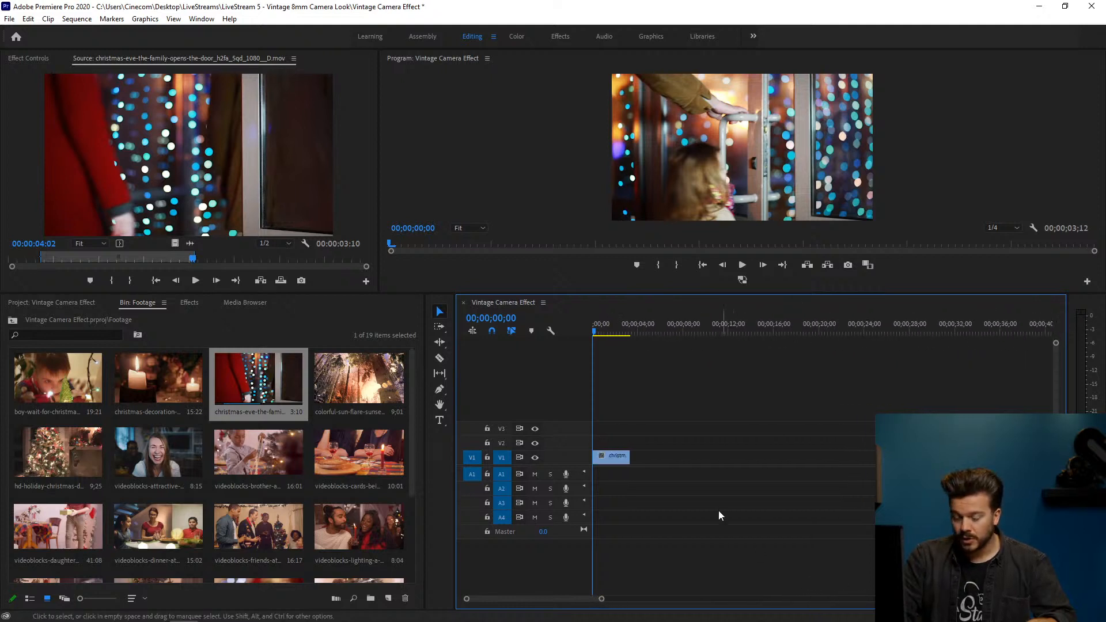
key(z)
click(634, 444)
click(640, 443)
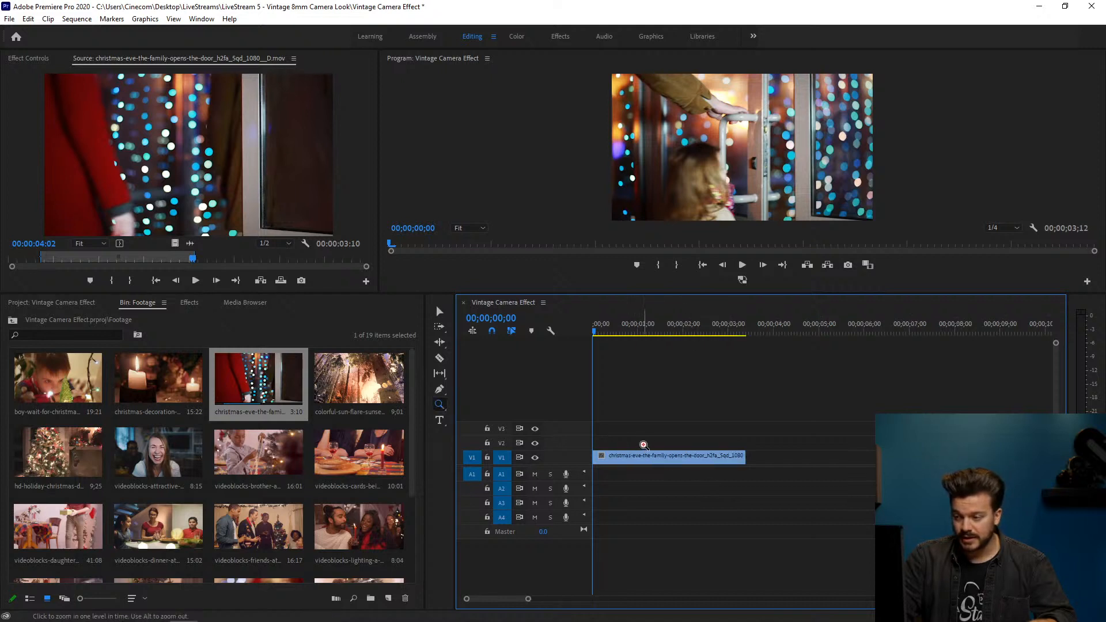
key(v)
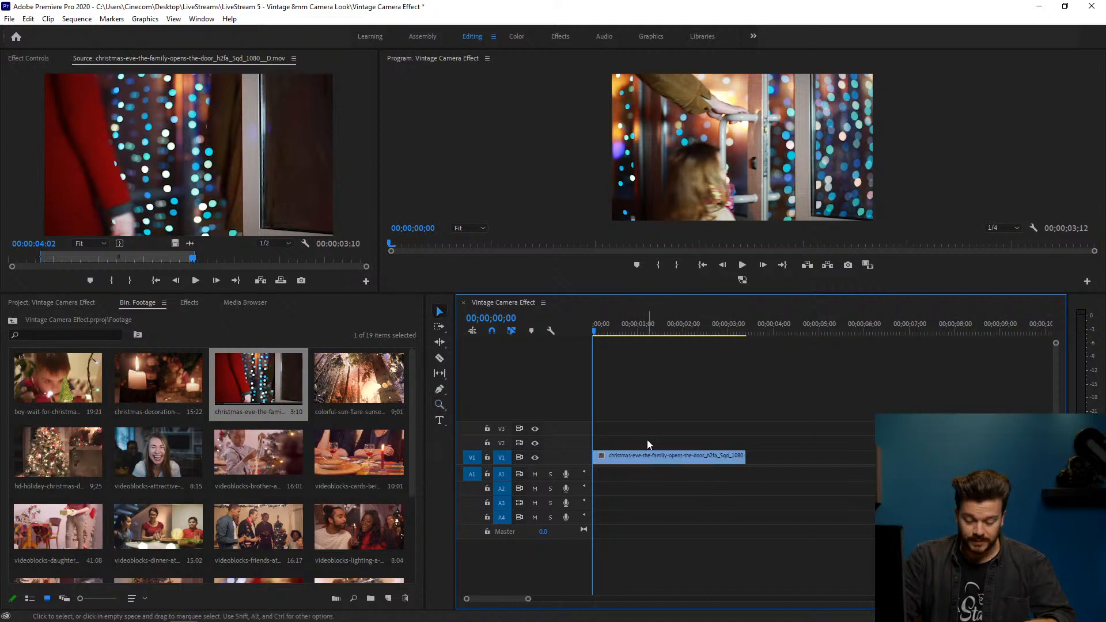
double_click(568, 454)
double_click(568, 400)
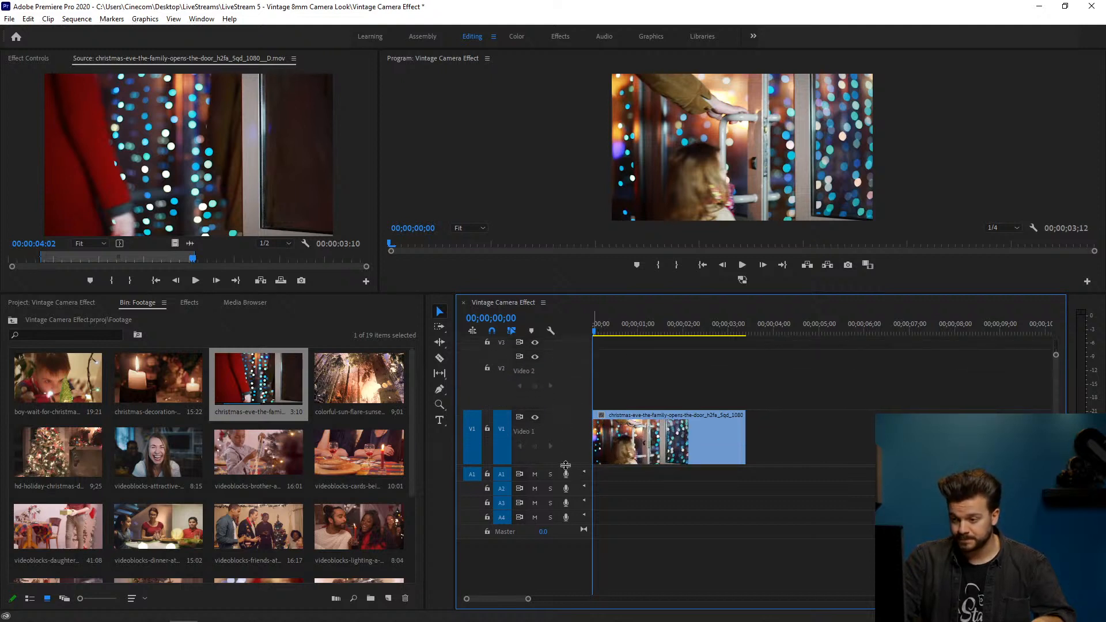
drag(565, 465, 565, 531)
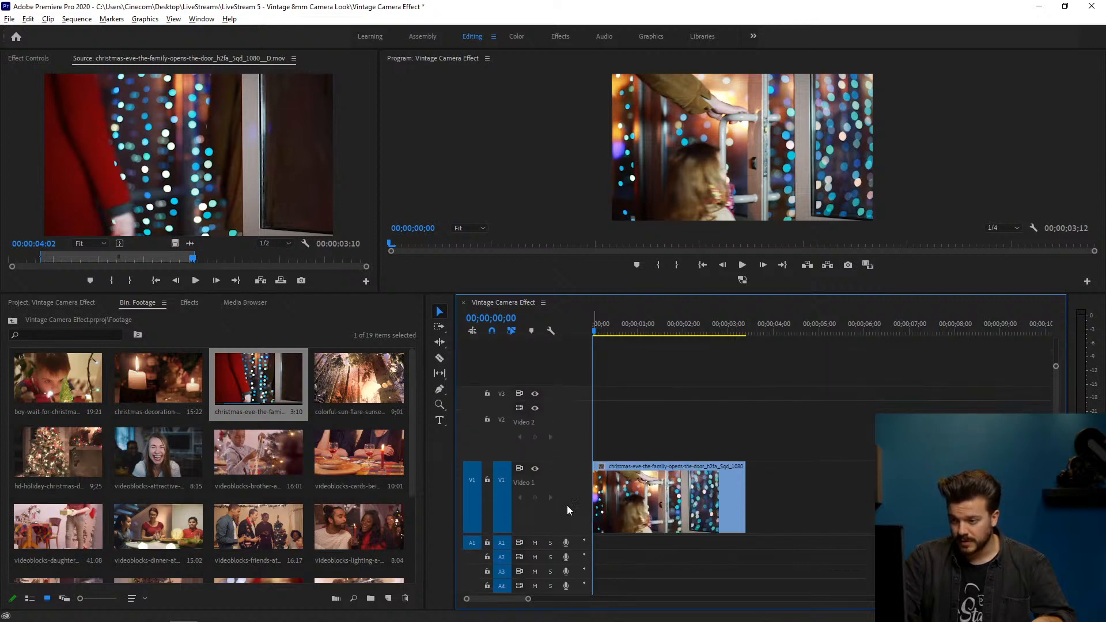
scroll(572, 403, down, 2)
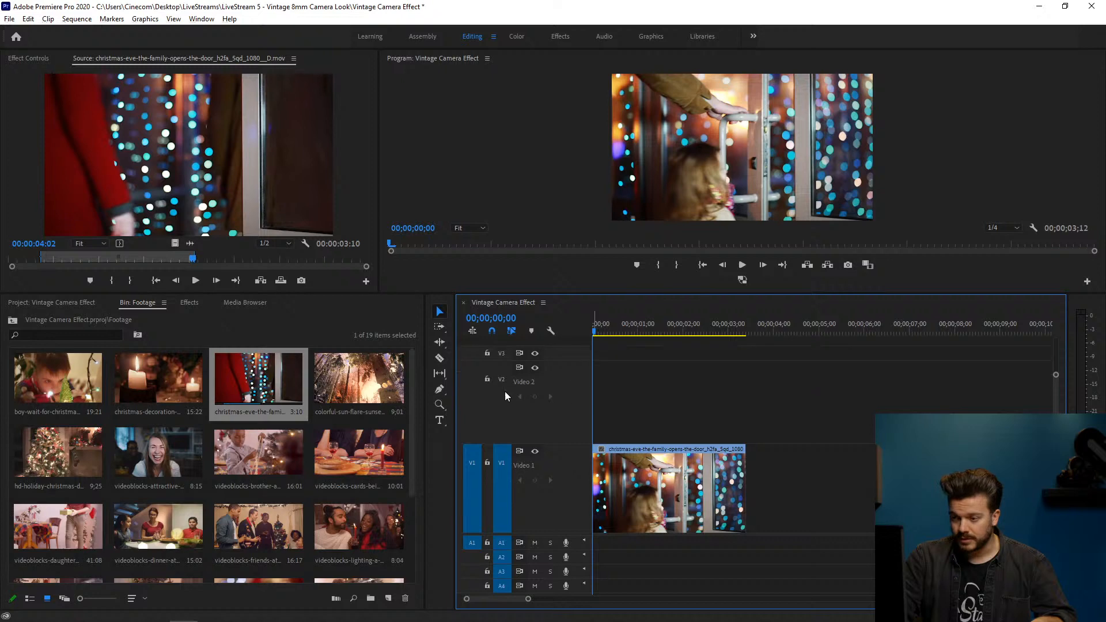
Step: Widen the timeline panel and trim the end of the door clip to 00;00;03;02
drag(456, 414, 399, 414)
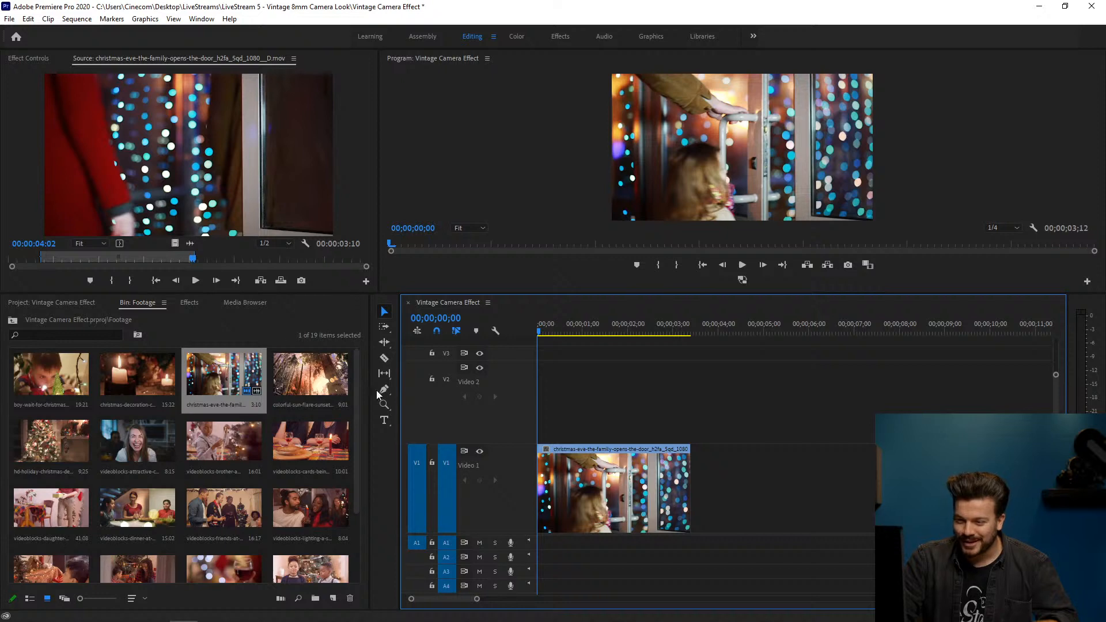
drag(534, 330, 677, 343)
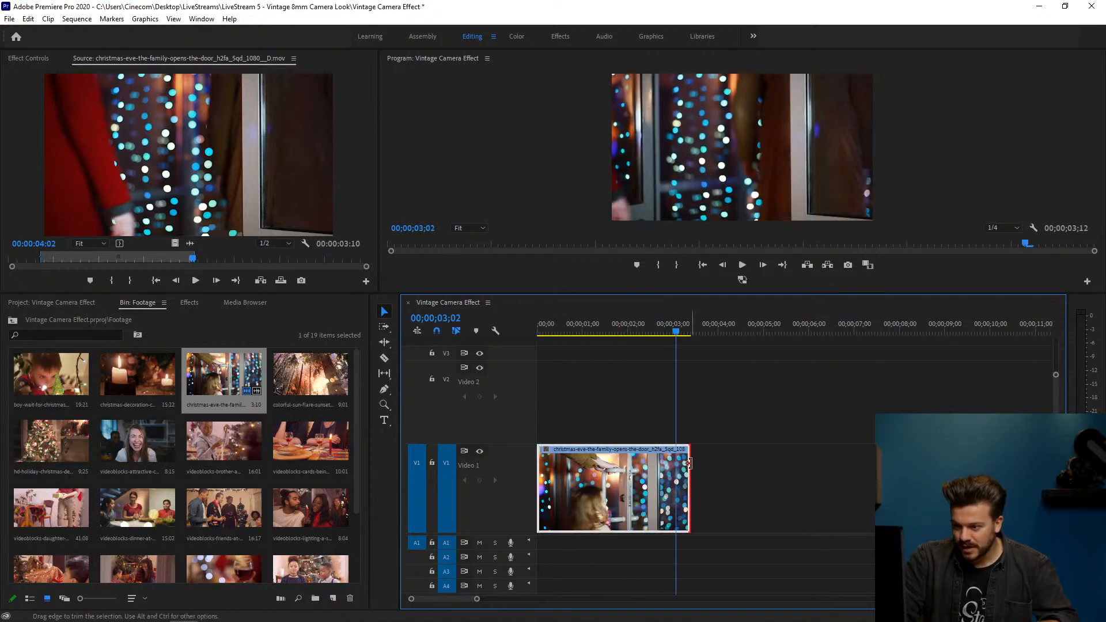
drag(690, 470, 676, 461)
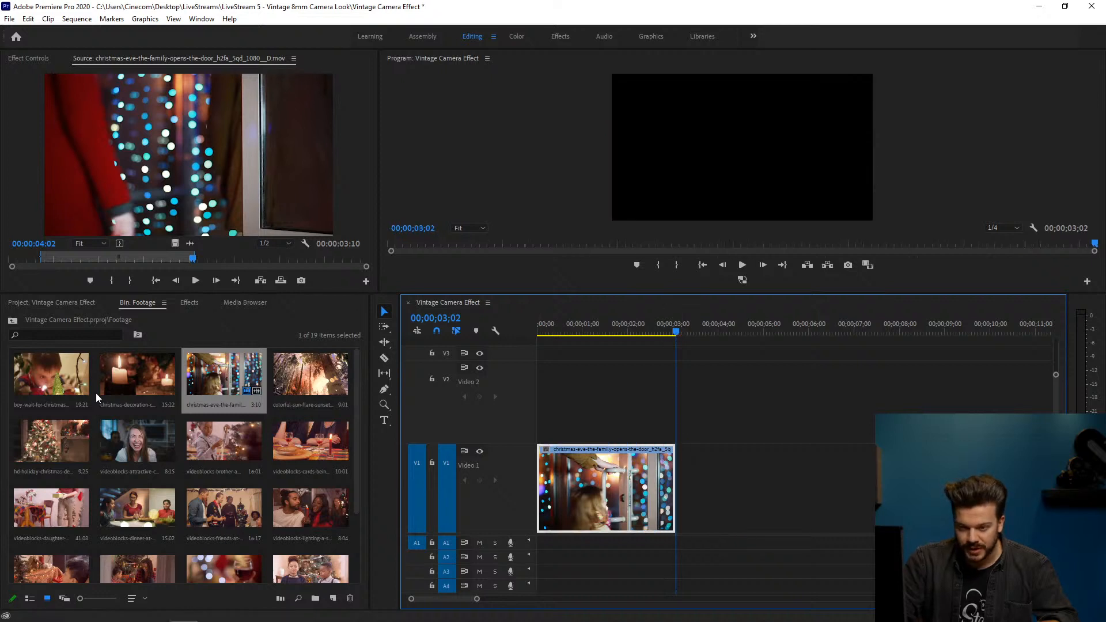
Step: Mark the hd-holiday Christmas tree clip from 00:06:11:18 to 00:06:17:06 and place its video directly after the door clip on Video 1
double_click(41, 447)
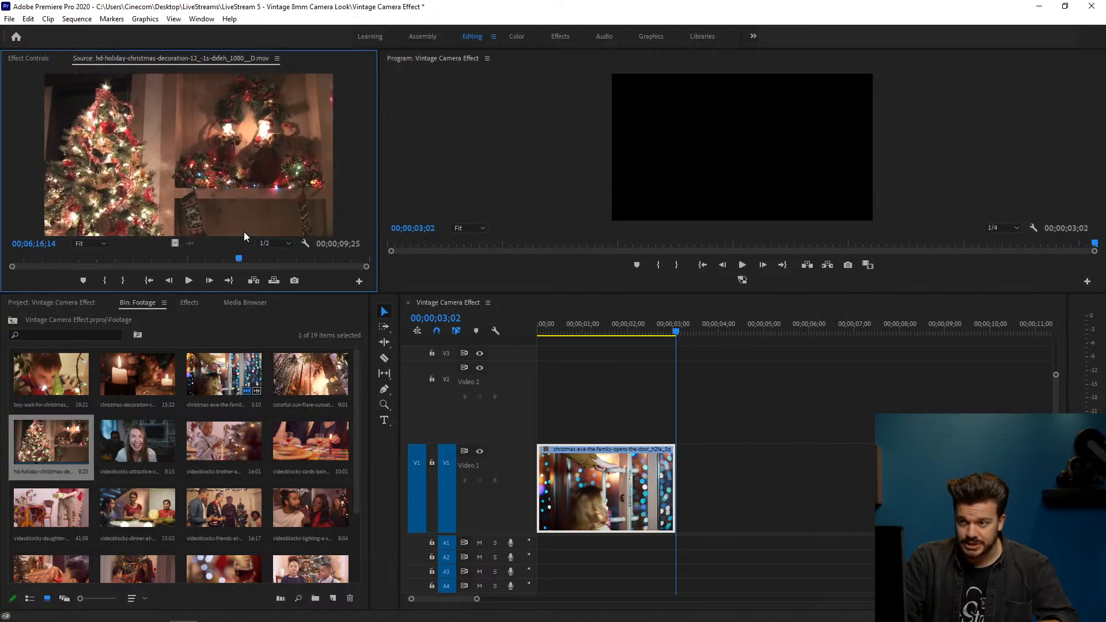
click(51, 258)
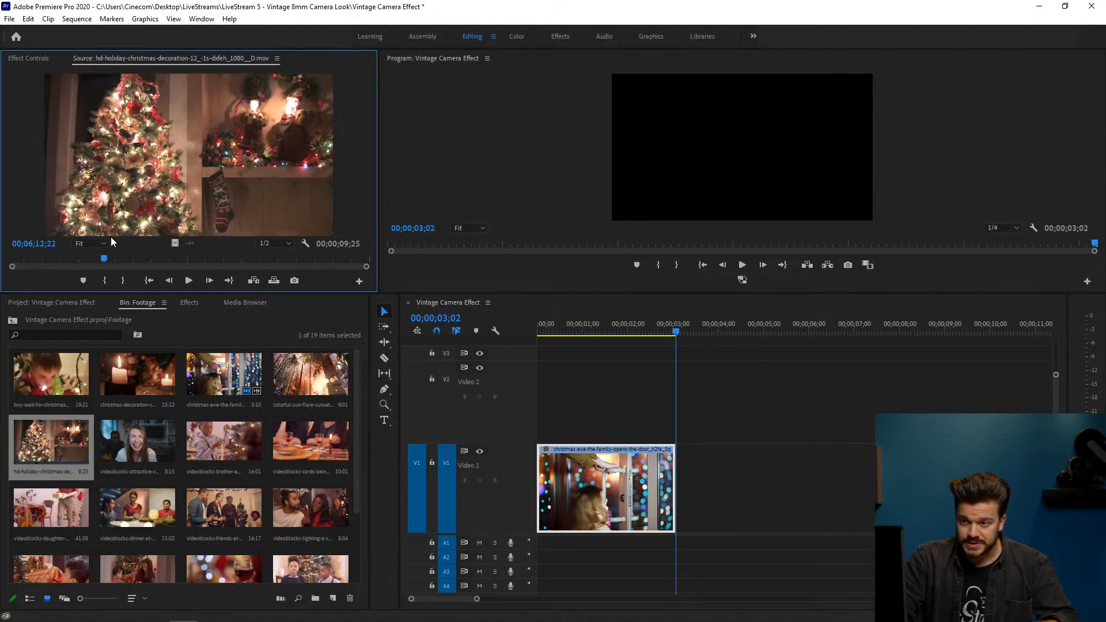
click(54, 258)
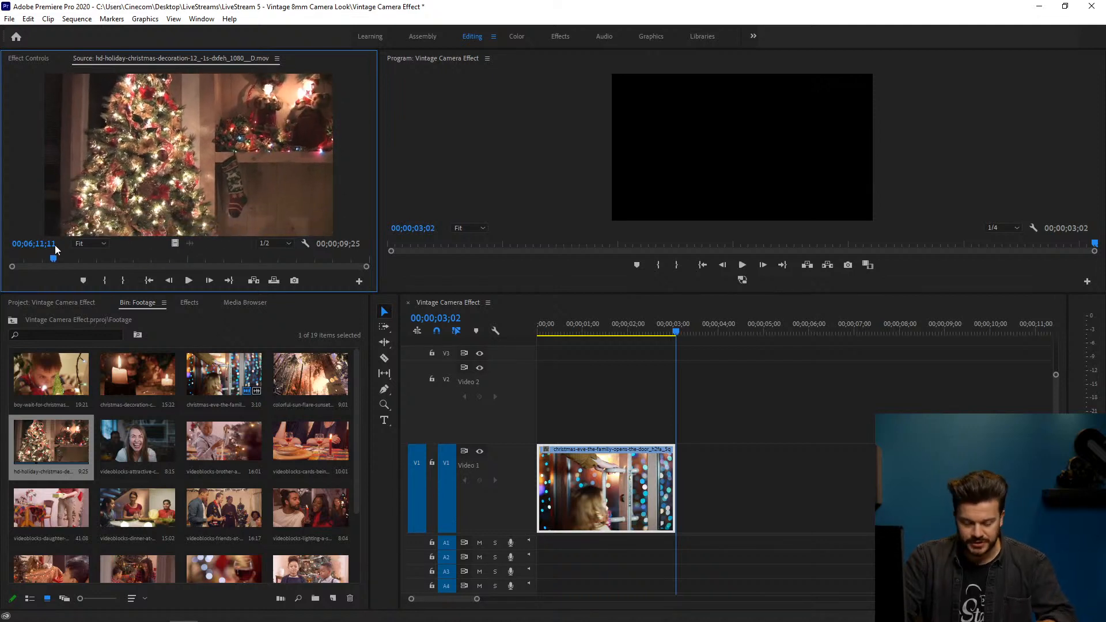
key(i)
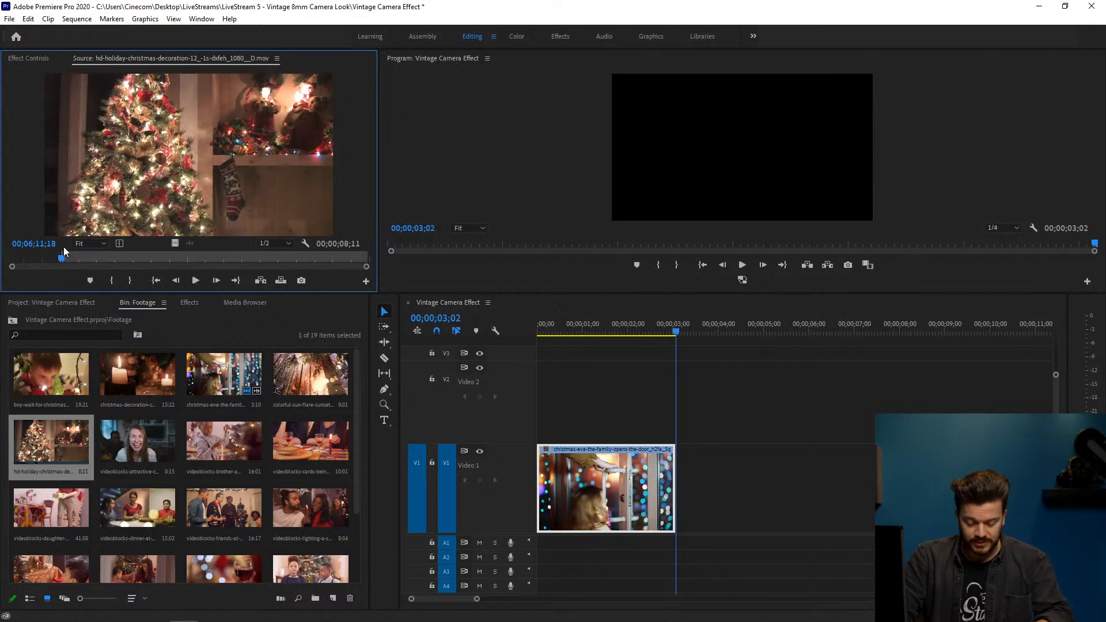
mouse_move(62, 258)
mouse_down()
mouse_move(229, 258)
mouse_move(268, 247)
mouse_up()
key(o)
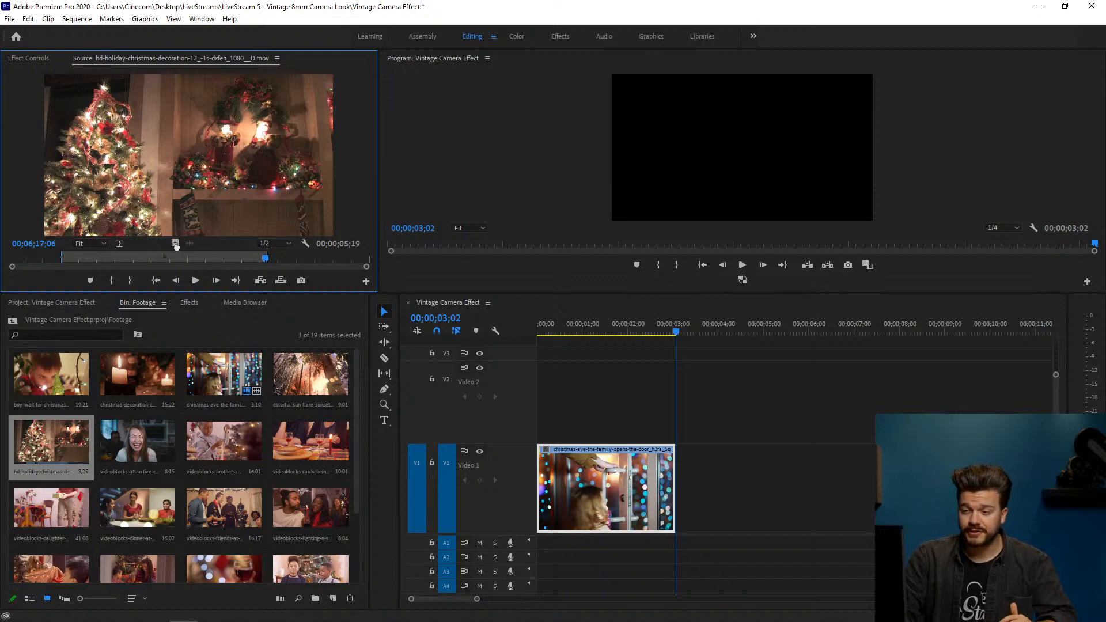
drag(177, 247, 678, 470)
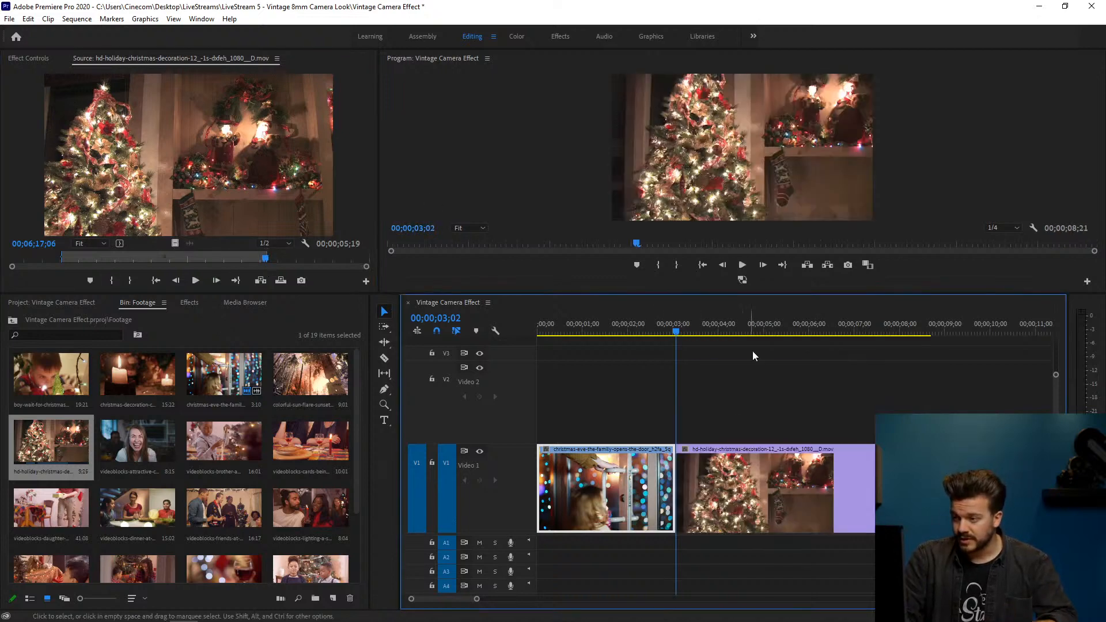
Step: Trim the end of the Christmas tree clip to 00;00;07;10
drag(668, 330, 868, 330)
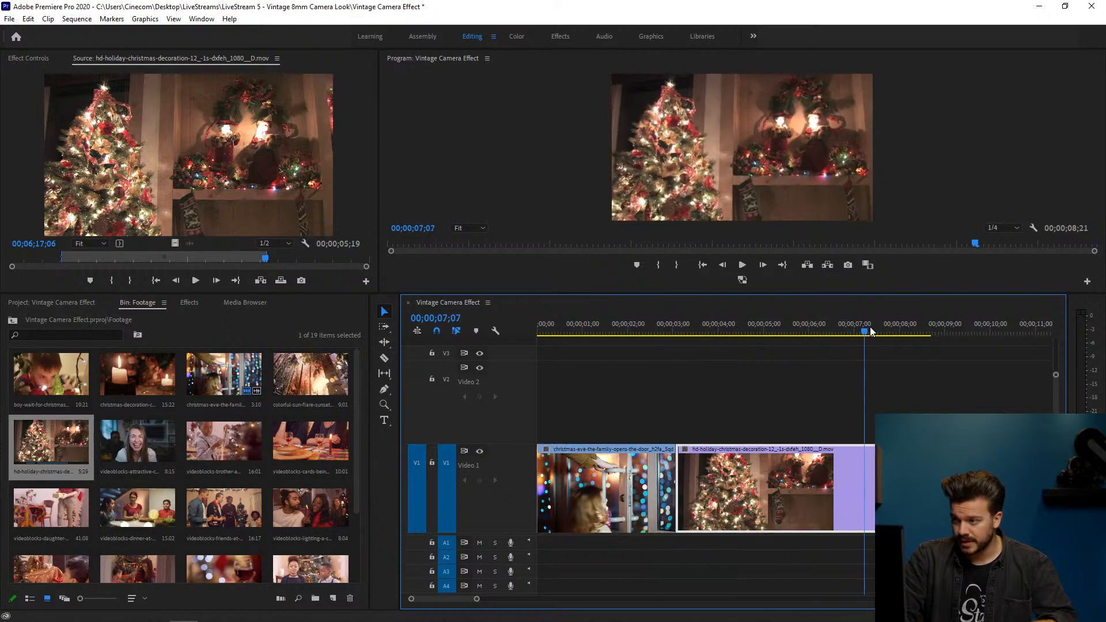
drag(875, 471, 869, 472)
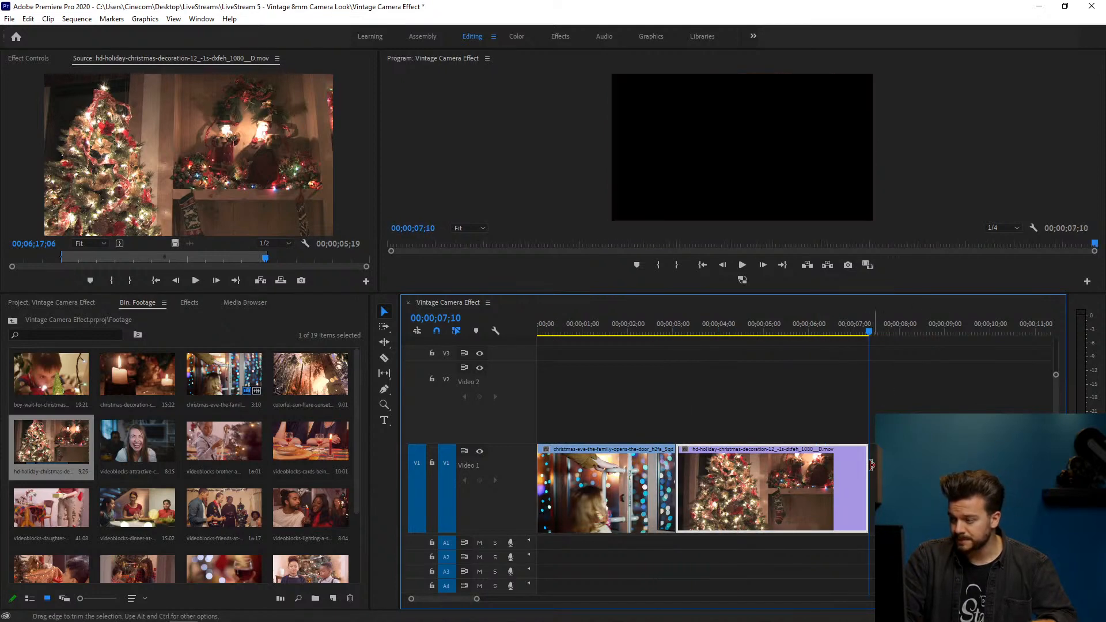
drag(476, 599, 494, 599)
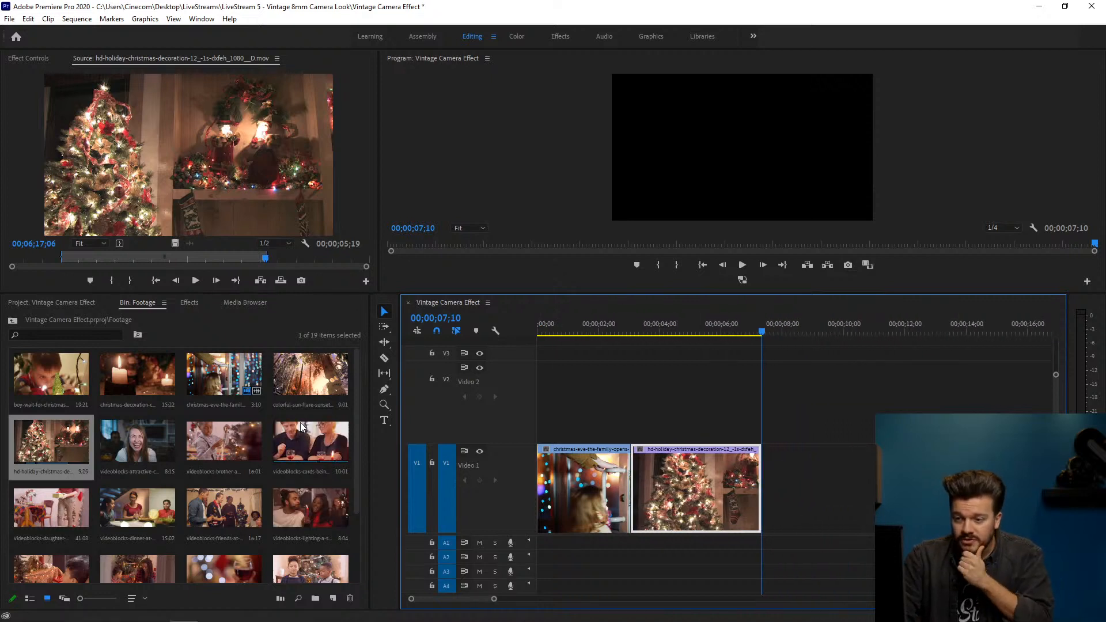
Step: Mark in and out points on the christmas-decoration candle clip, ending at 00:05:07:12, and place it on Video 2 at 00;00;07;10
double_click(138, 383)
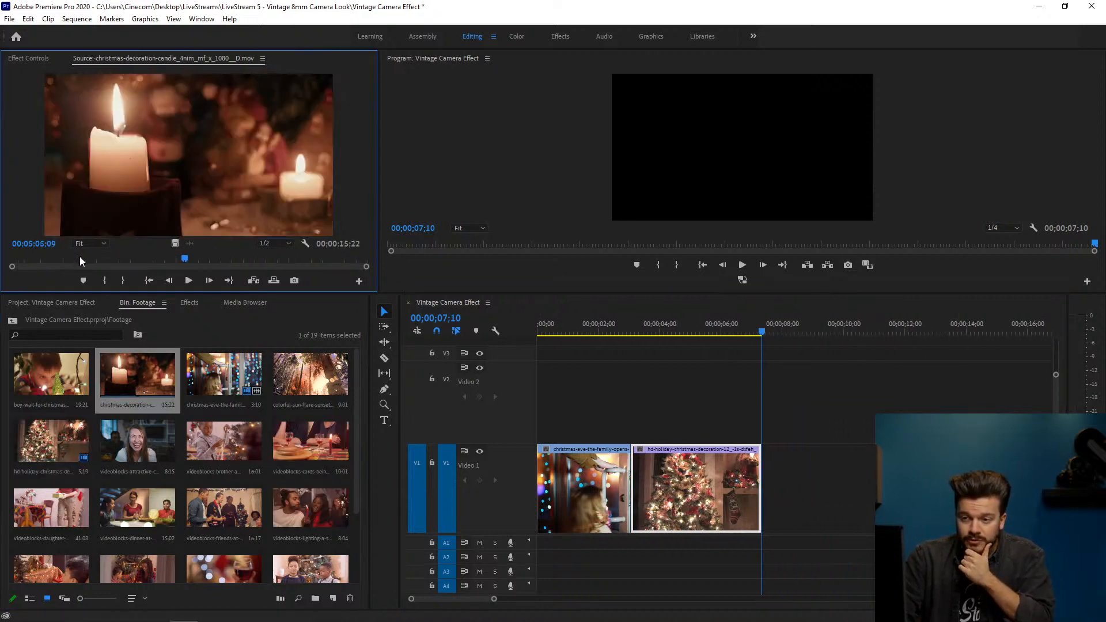
drag(80, 258, 110, 258)
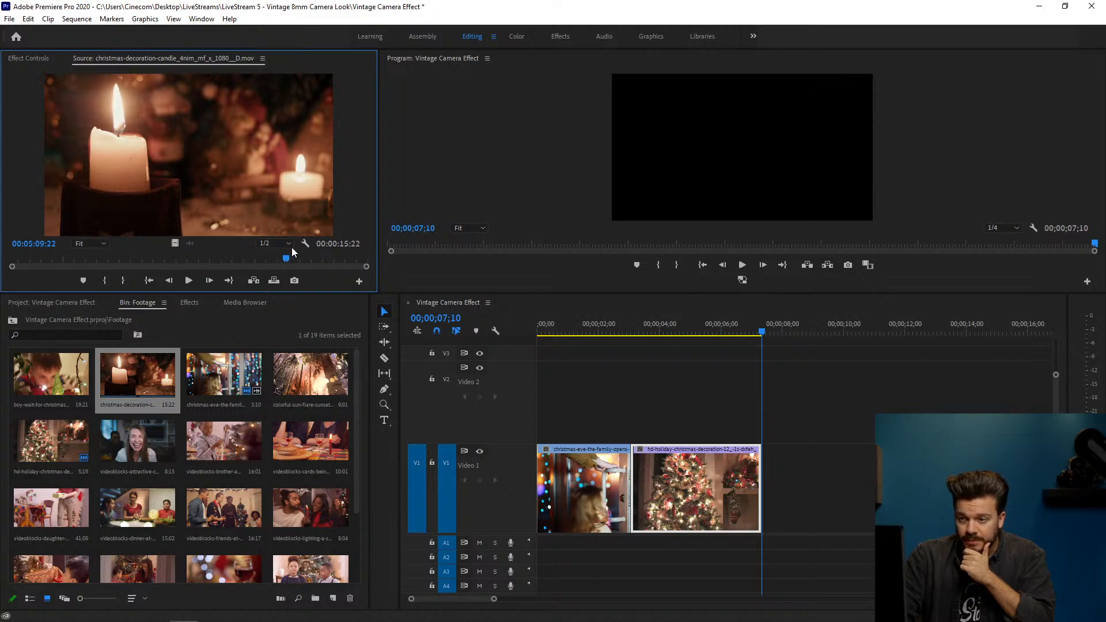
drag(294, 251, 231, 258)
key(i)
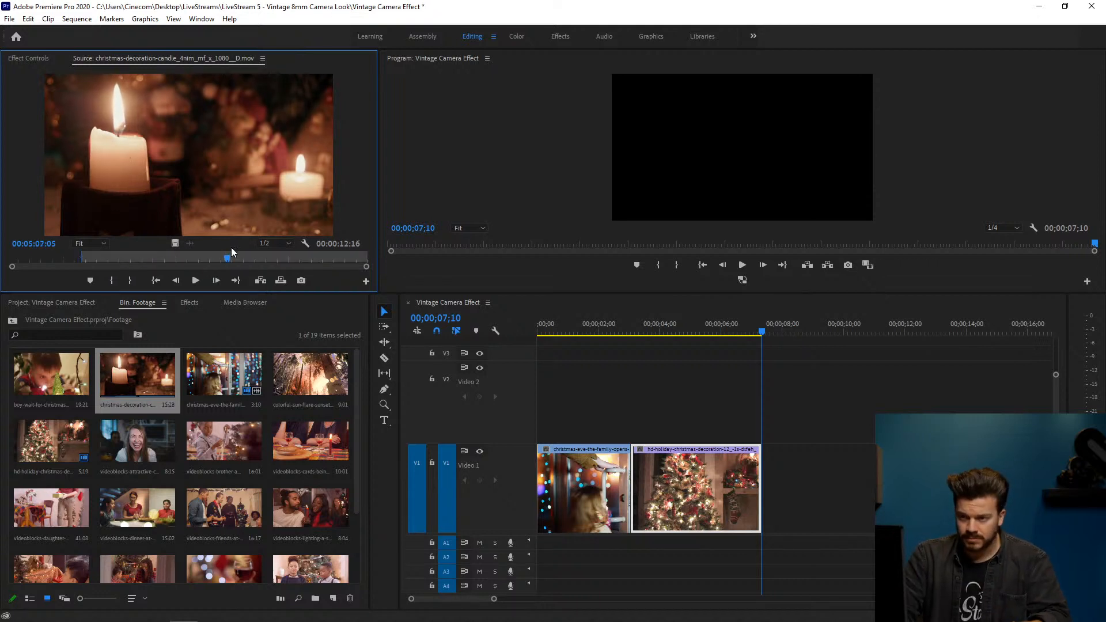
key(o)
drag(478, 290, 761, 403)
Step: Review the candle clip in the timeline and trim its end to 00;00;09;20
drag(496, 599, 560, 599)
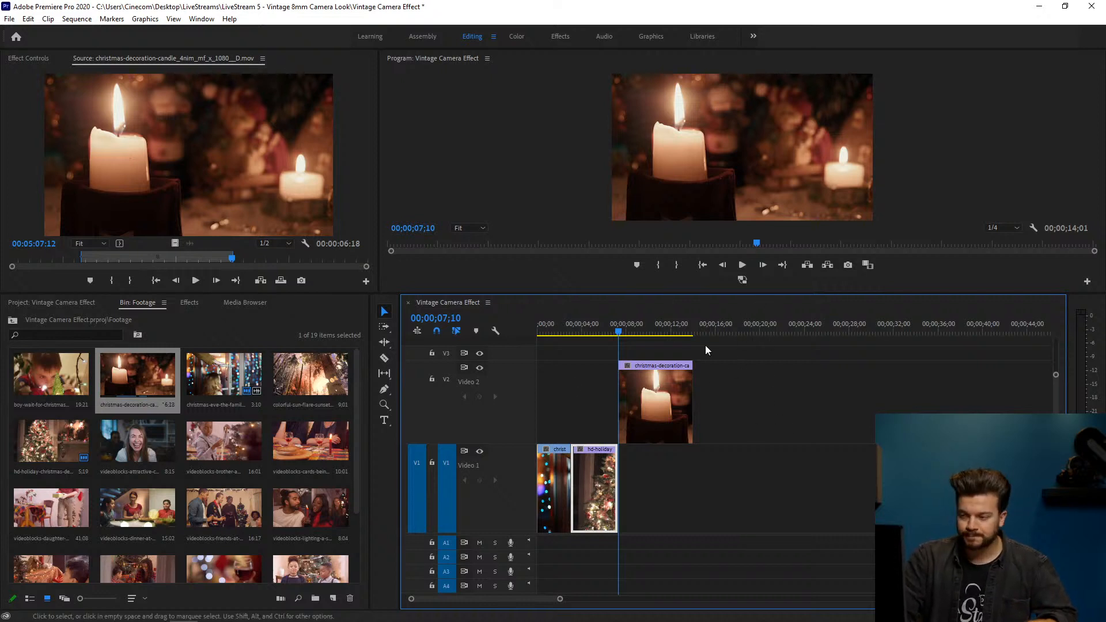
drag(617, 326, 634, 327)
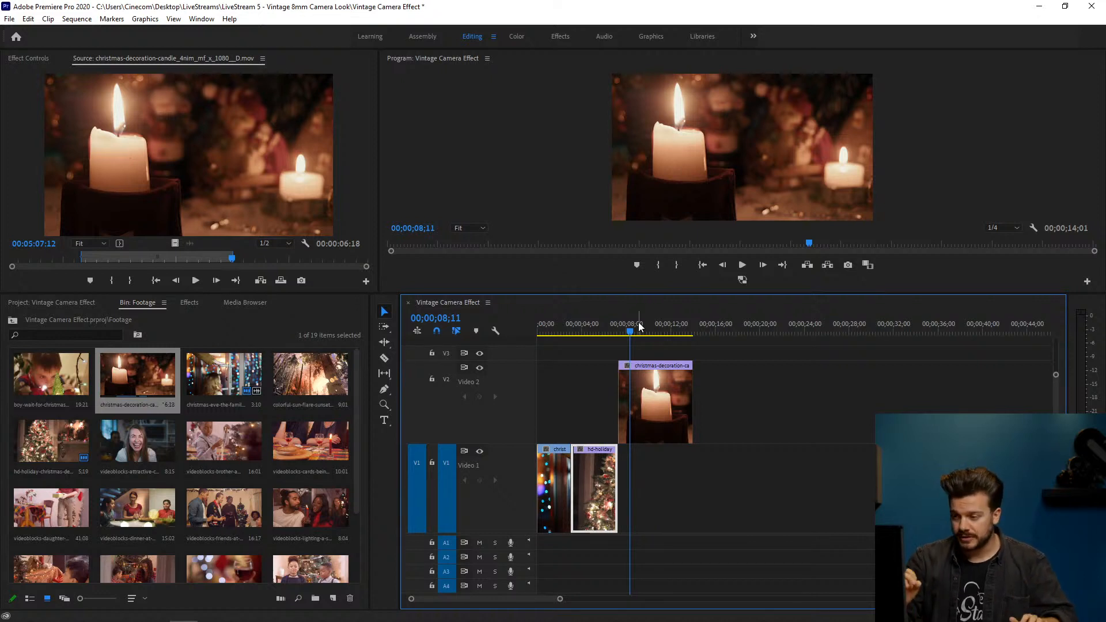
drag(630, 327, 666, 328)
drag(696, 396, 644, 401)
mouse_move(632, 328)
mouse_down()
mouse_move(592, 328)
mouse_move(648, 332)
mouse_up()
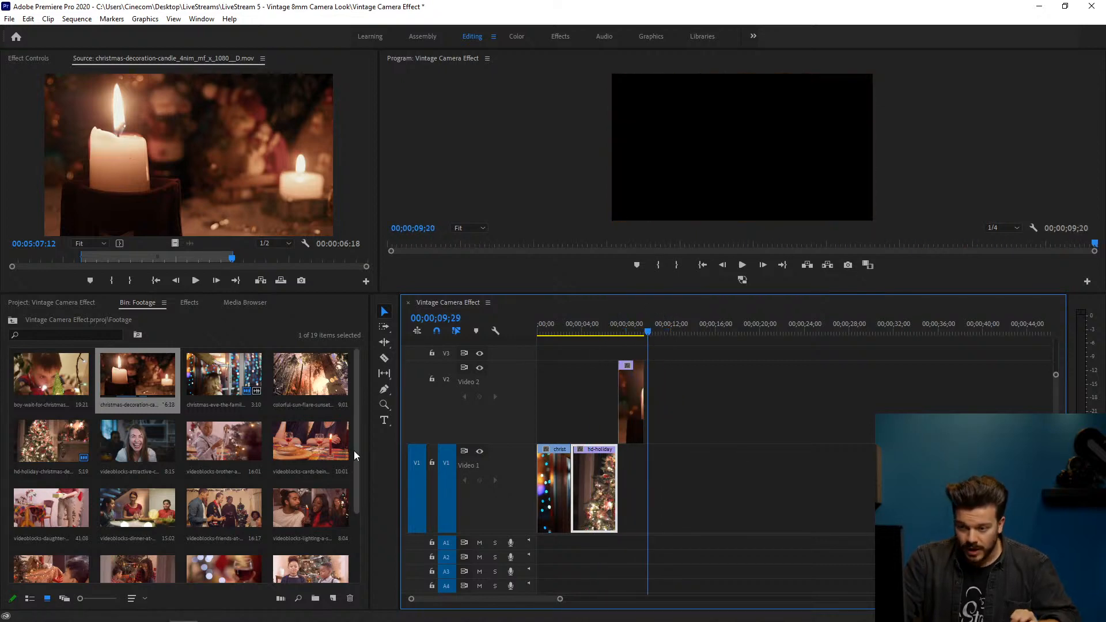
Step: Preview the clip of the daughter opening a present from her dad and scrub through it
scroll(251, 429, down, 1)
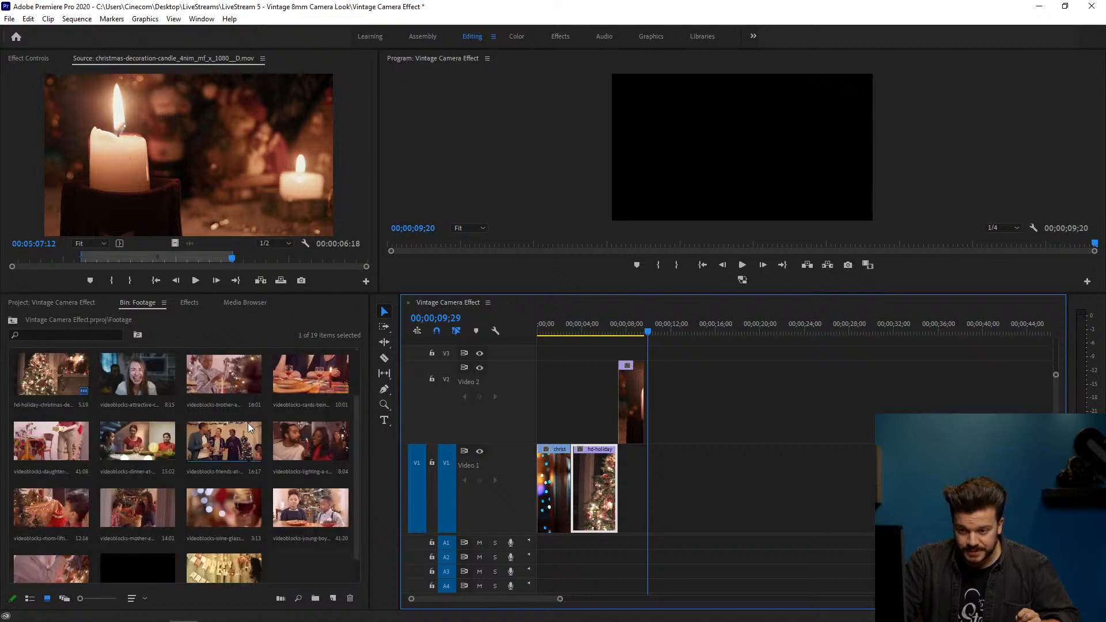
double_click(40, 437)
drag(96, 259, 123, 260)
scroll(297, 465, up, 1)
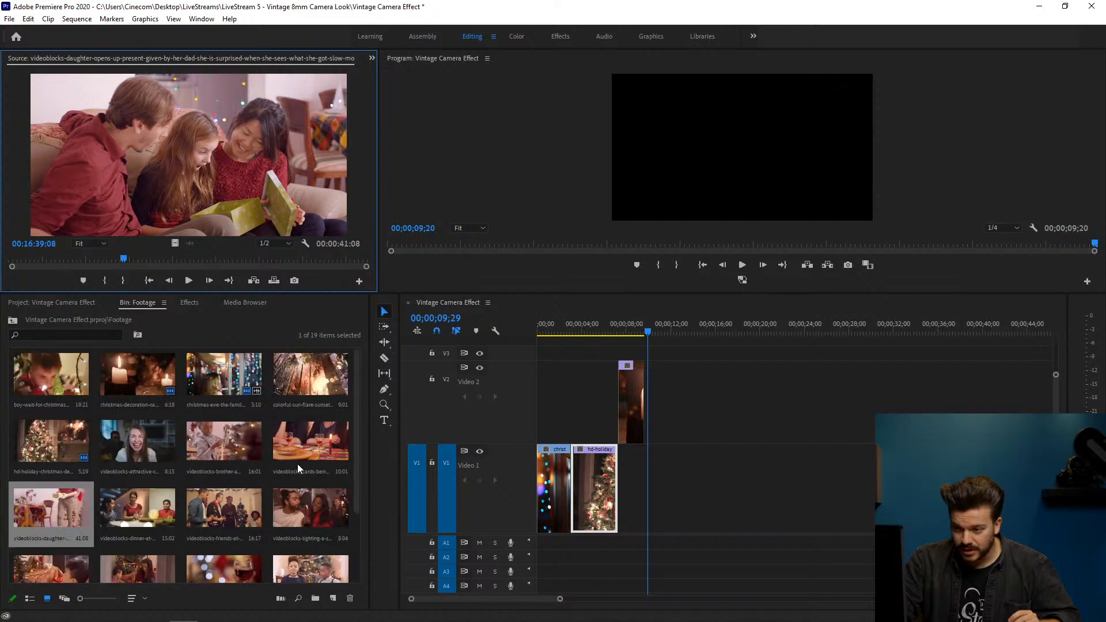
Step: Mark in and out points on the friends-at-a-holiday-party clip, ending at 00:52:19:12, and place it on Video 1 at 00;00;09;20
double_click(197, 506)
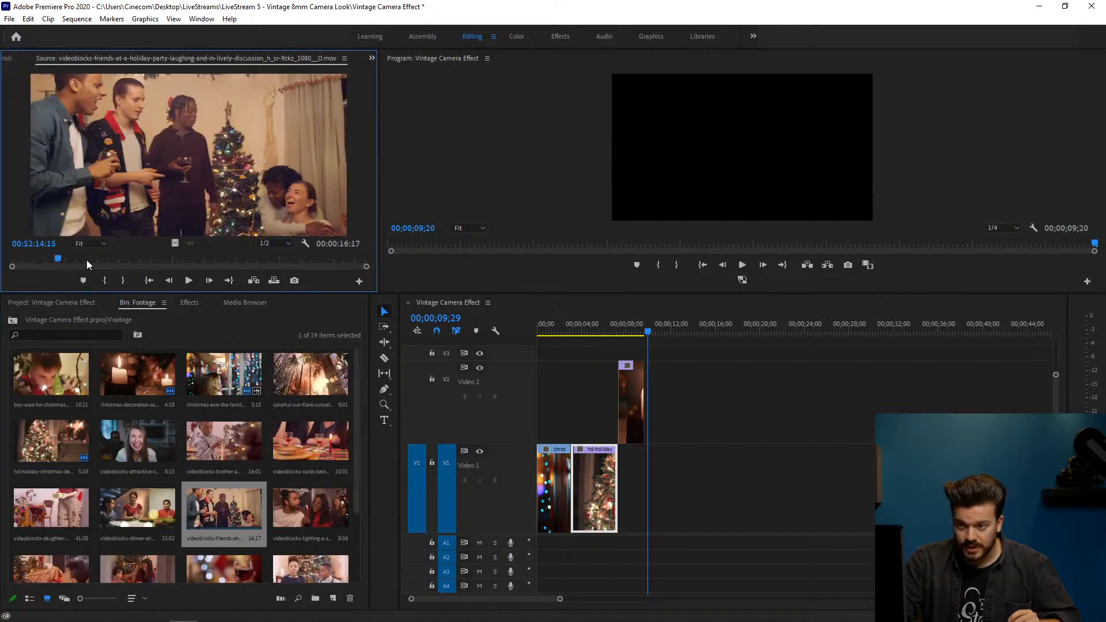
drag(86, 260, 12, 258)
key(space)
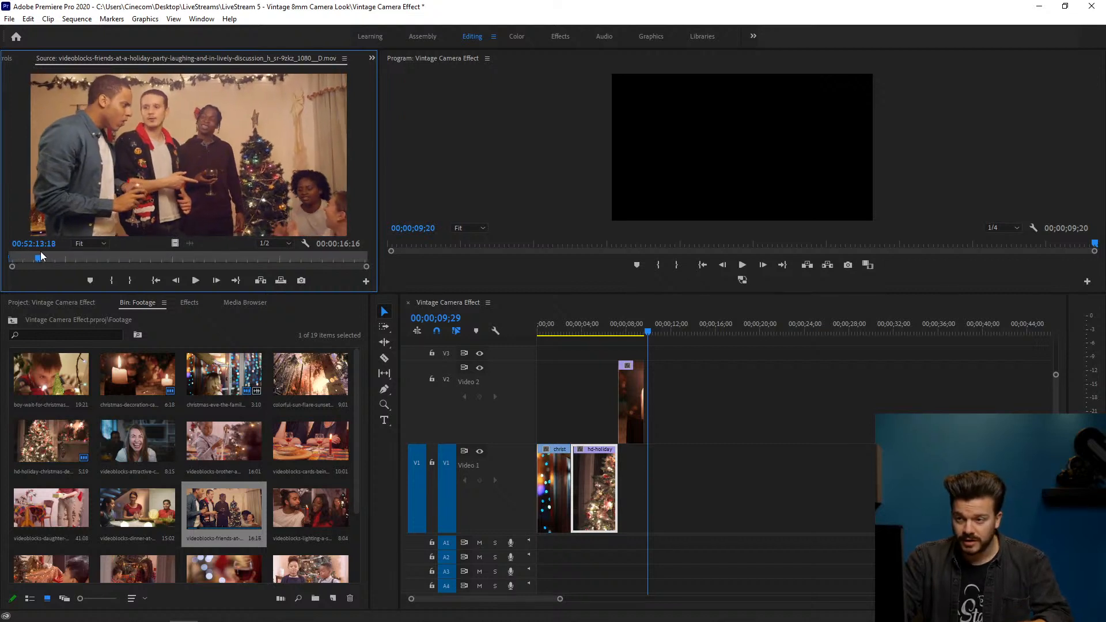
key(i)
click(90, 258)
drag(90, 257, 163, 257)
key(o)
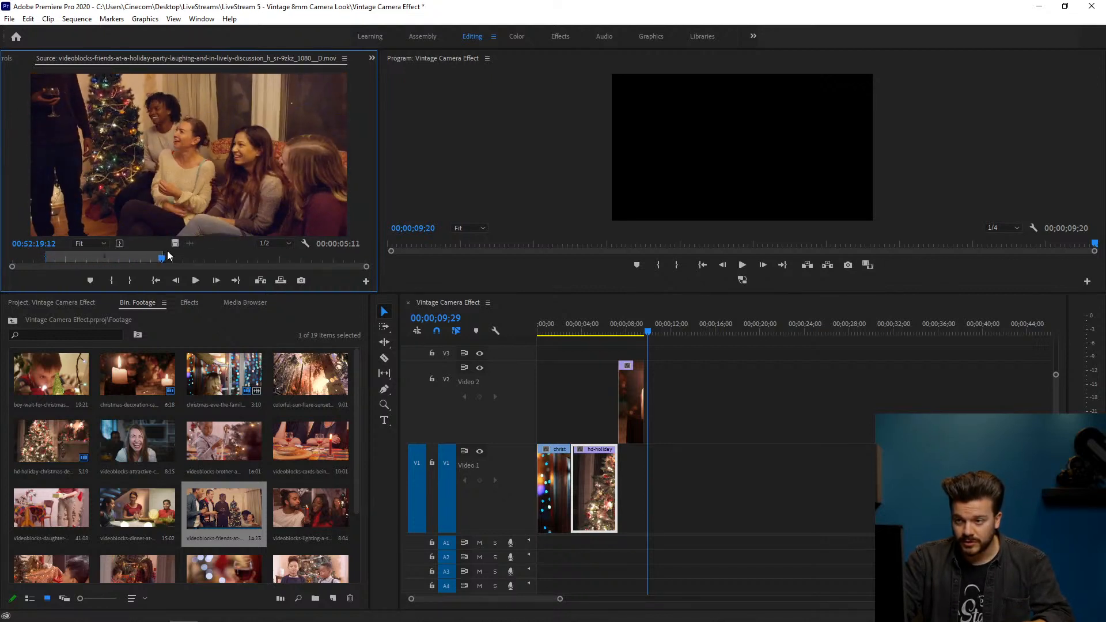
drag(607, 350, 645, 461)
Step: Enlarge the preview monitors by shrinking the timeline area, and scrub through the montage to 00;00;14;11
drag(645, 333, 542, 340)
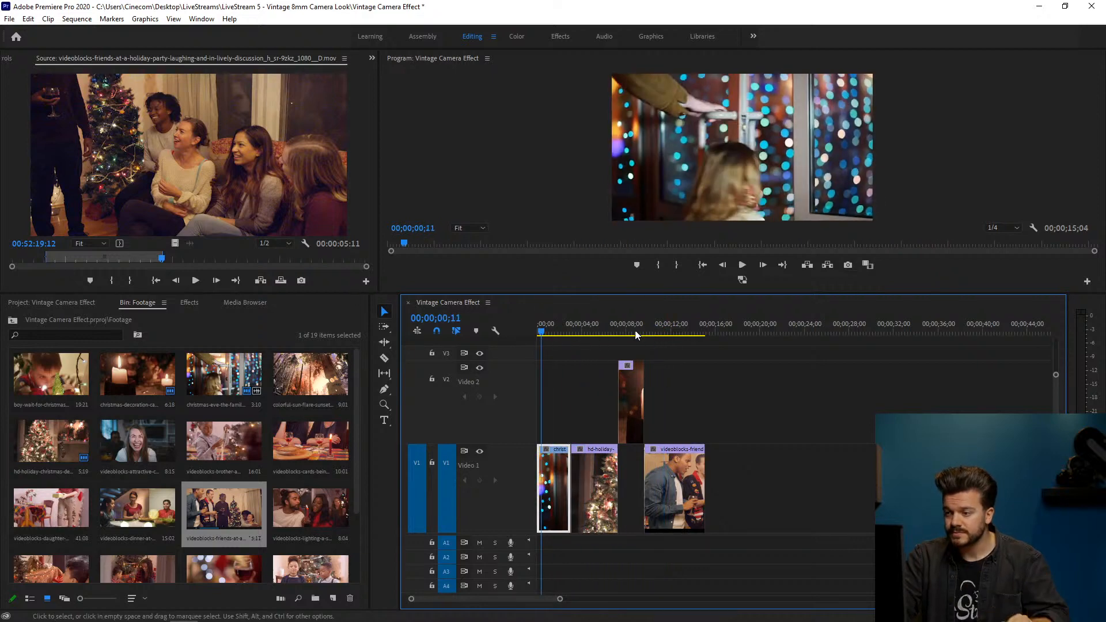
drag(602, 293, 599, 335)
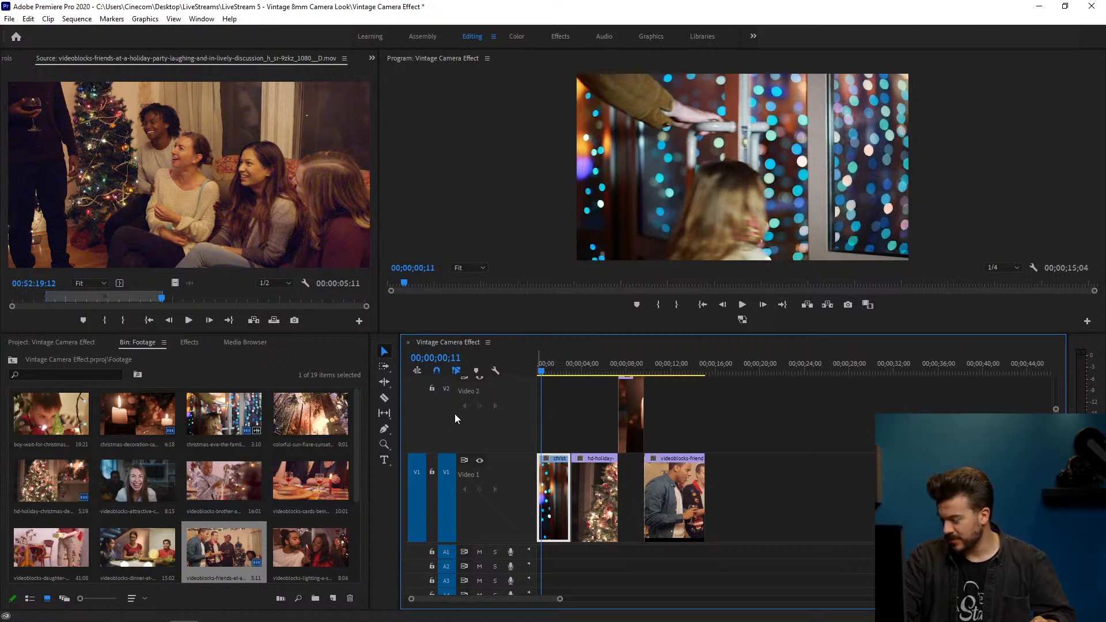
drag(554, 373, 697, 373)
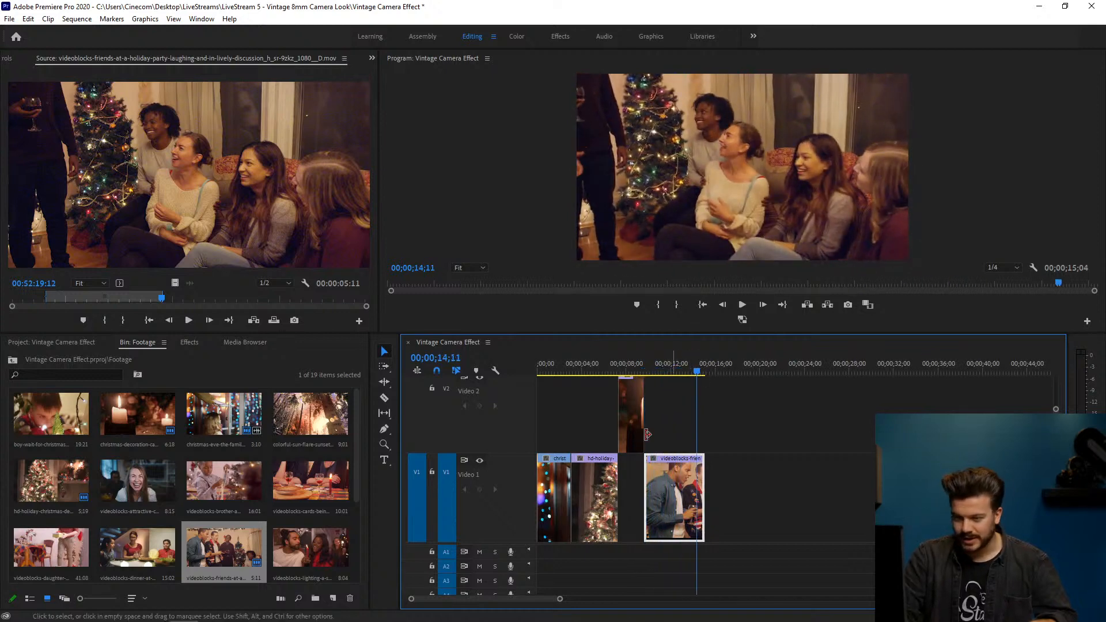
Step: Mark in and out points on the lighting-a-sparkler clip, ending at 00:43:27:05, and place it on Video 2 at 00;00;14;11
scroll(271, 482, down, 1)
double_click(293, 475)
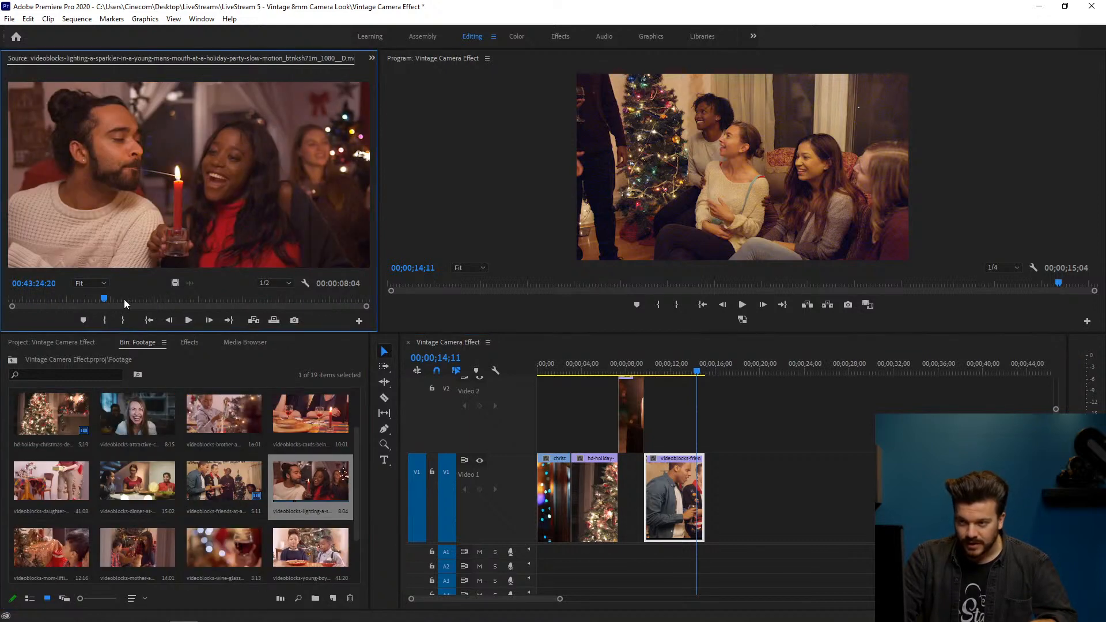
drag(103, 298, 207, 298)
key(i)
key(o)
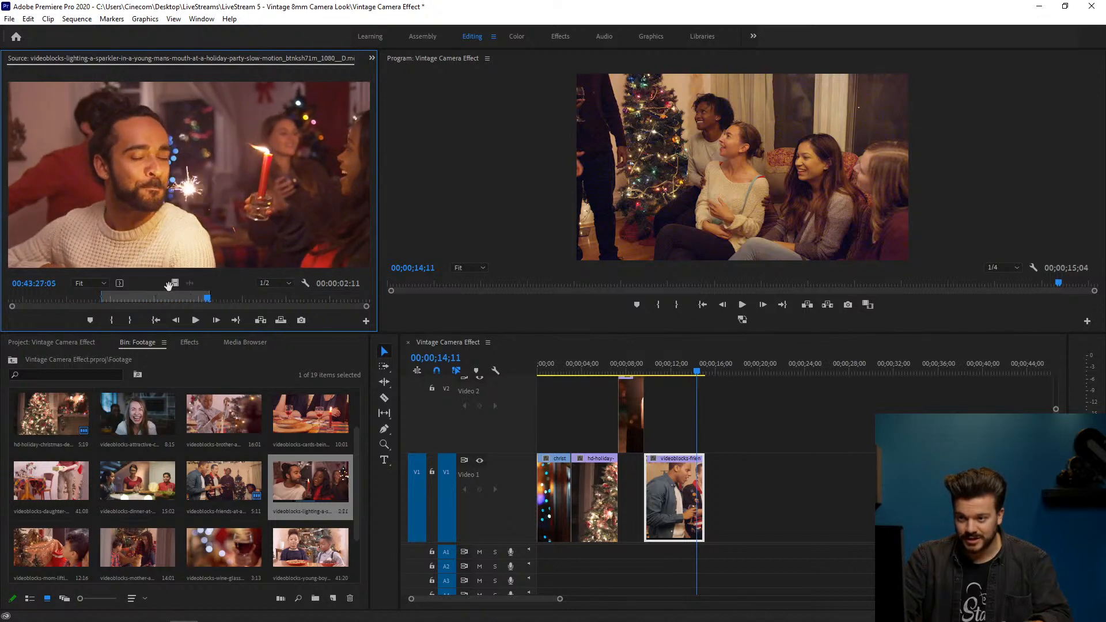
drag(650, 402, 687, 403)
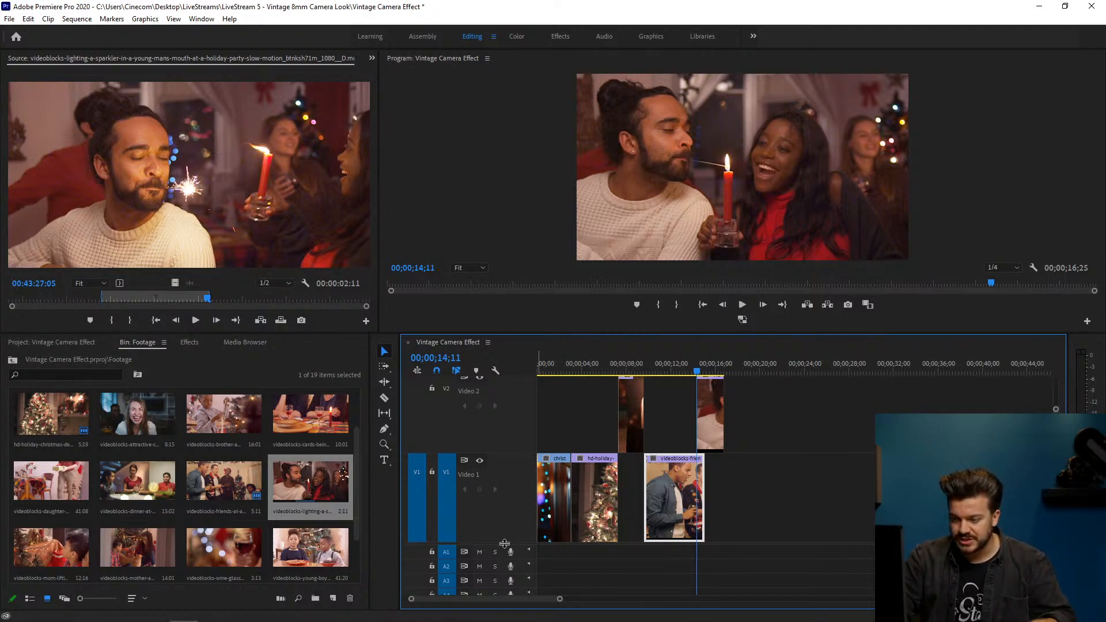
Step: Reduce the heights of Video 1 and Video 2 and expand Video 3 so that all three tracks fit in the timeline
drag(506, 544, 502, 582)
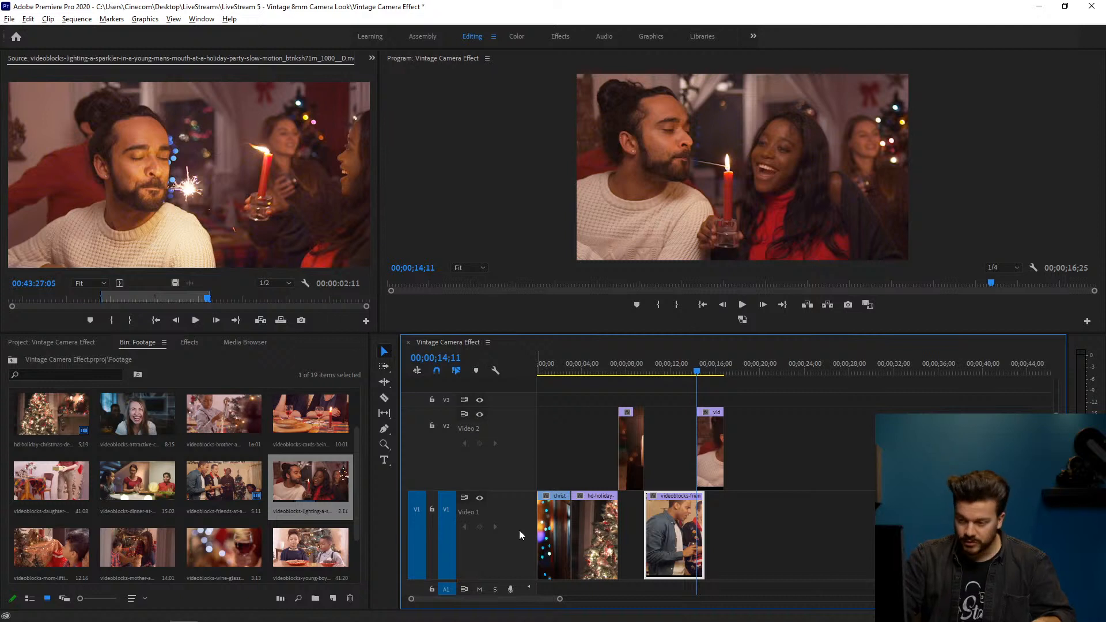
scroll(519, 530, up, 2)
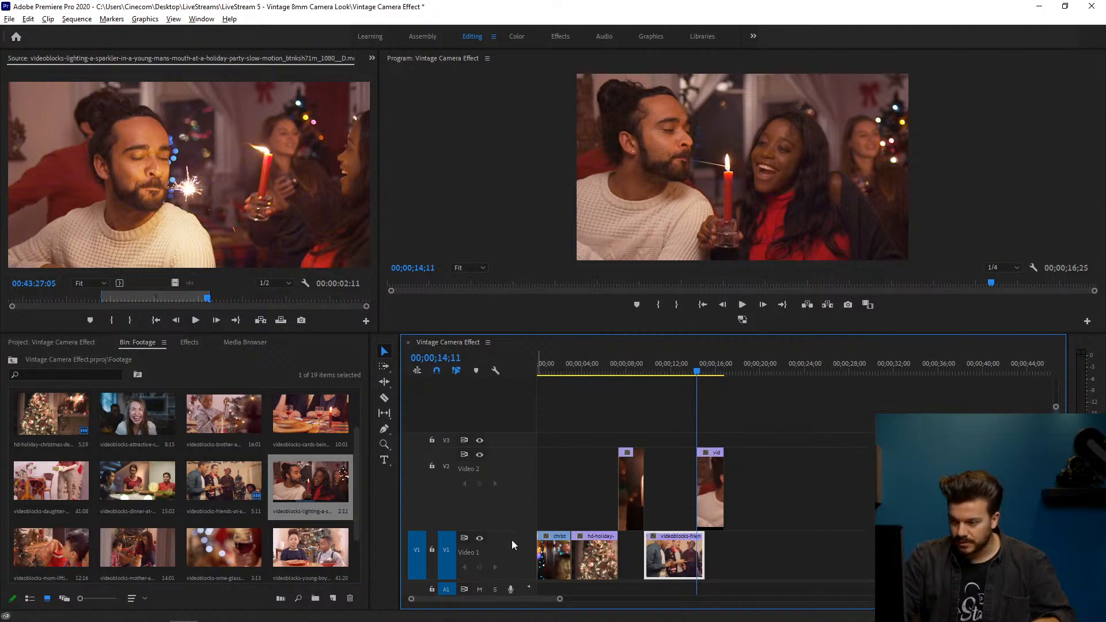
scroll(512, 540, up, 2)
scroll(522, 468, down, 3)
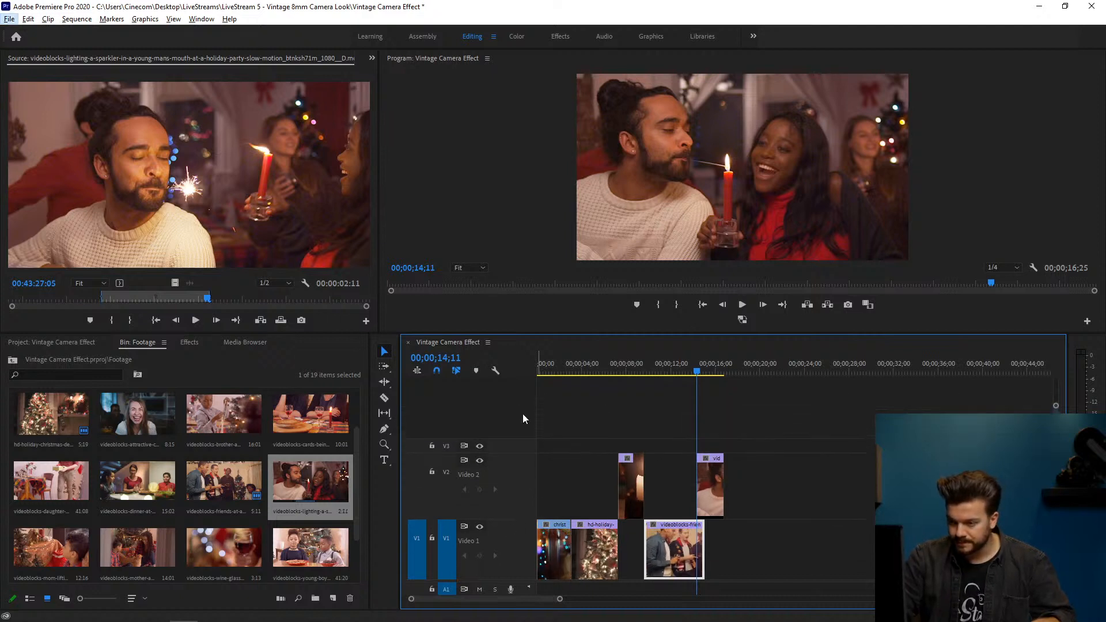
scroll(521, 442, up, 4)
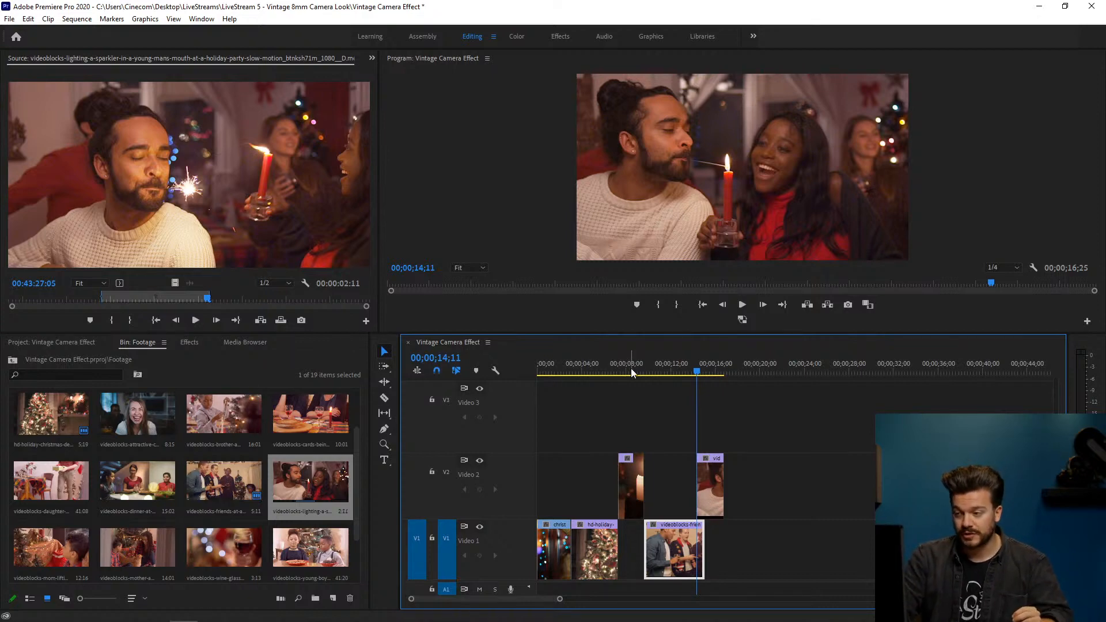
Step: Review the assembled montage by scrubbing through the party, candle and sparkler clips, stopping at 00;00;15;17
drag(711, 372, 680, 373)
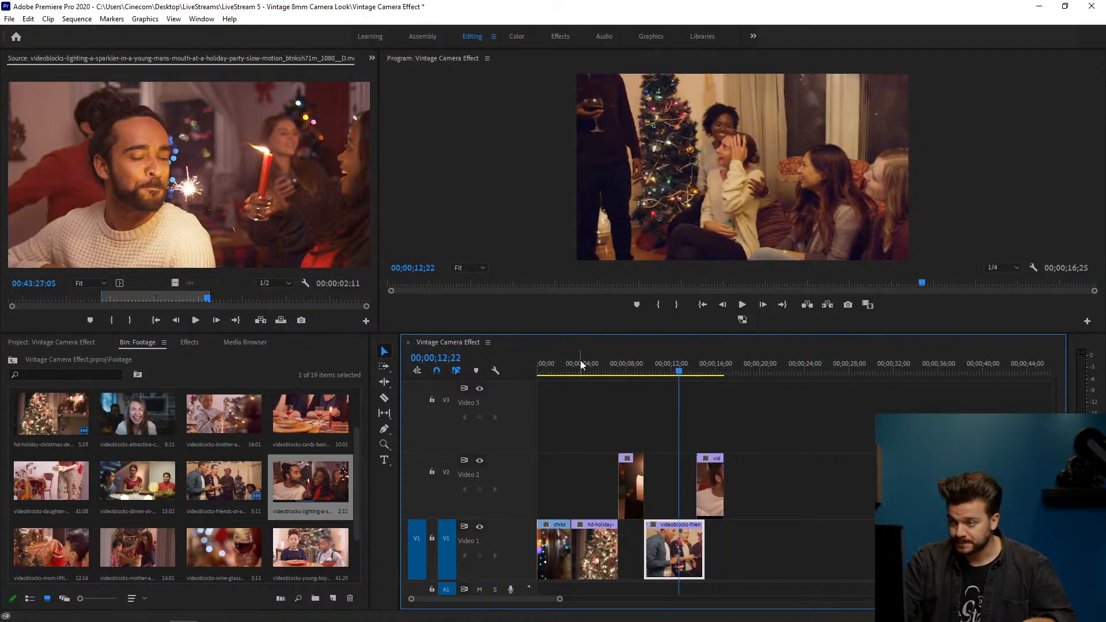
drag(587, 358, 718, 323)
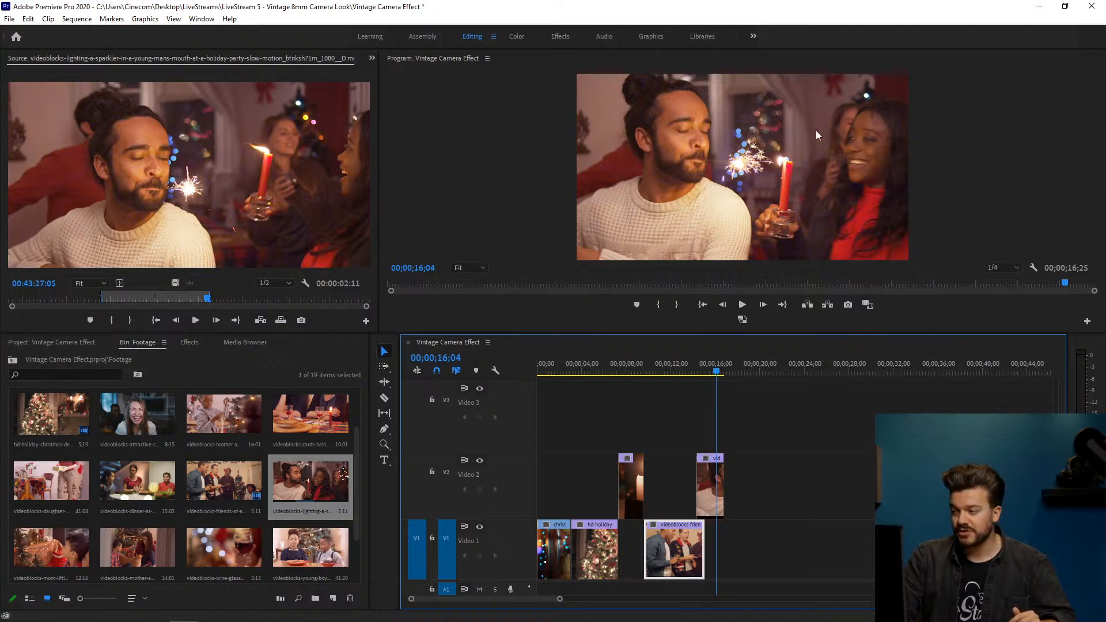
click(628, 365)
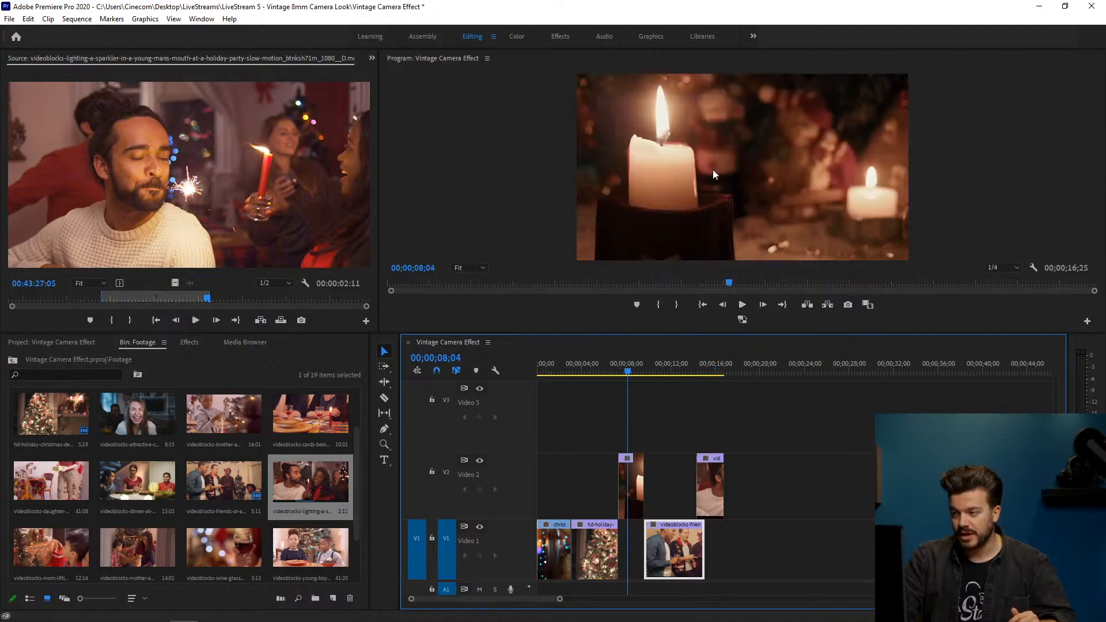
drag(662, 367, 712, 367)
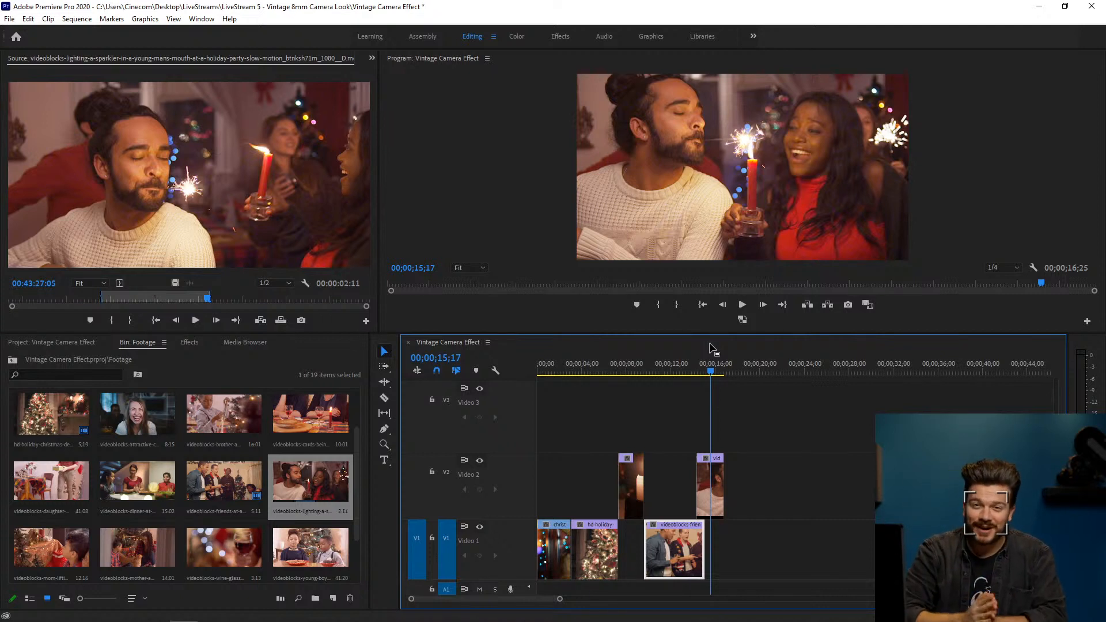
key(super)
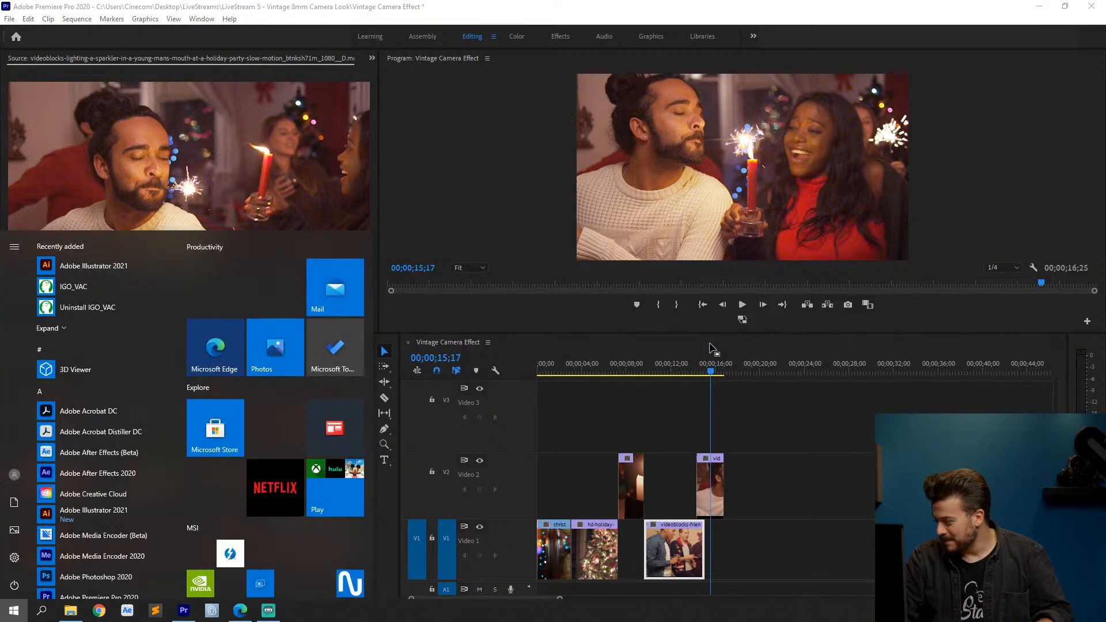
click(780, 427)
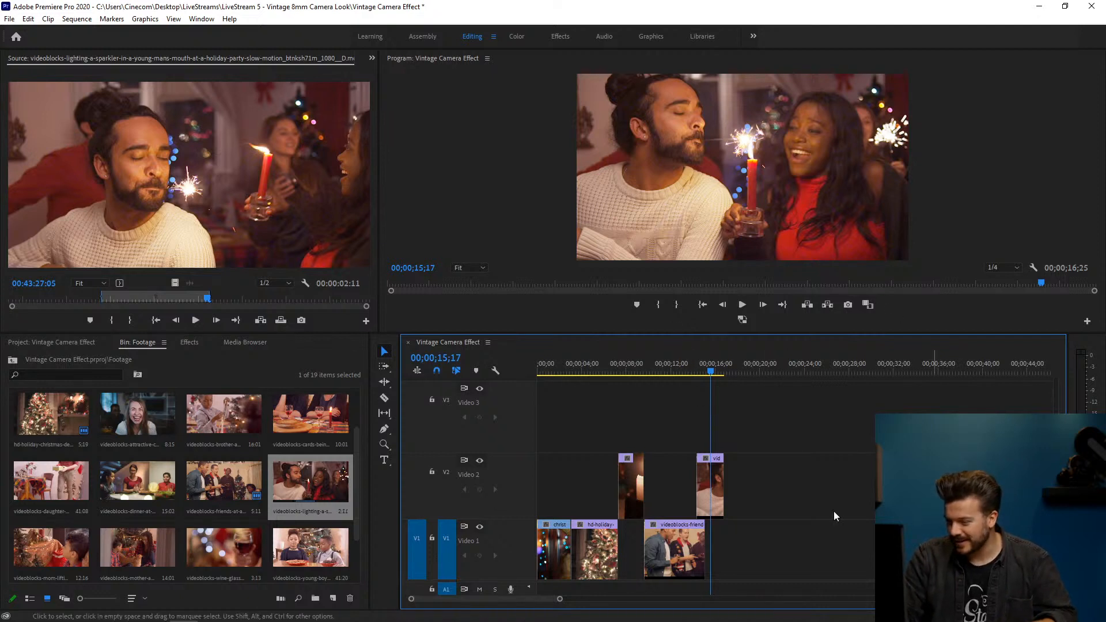
Step: Collapse the Footage bin in the project and create a 1920 × 1080 adjustment layer at 29.97 fps Drop-Frame with square pixels
click(72, 339)
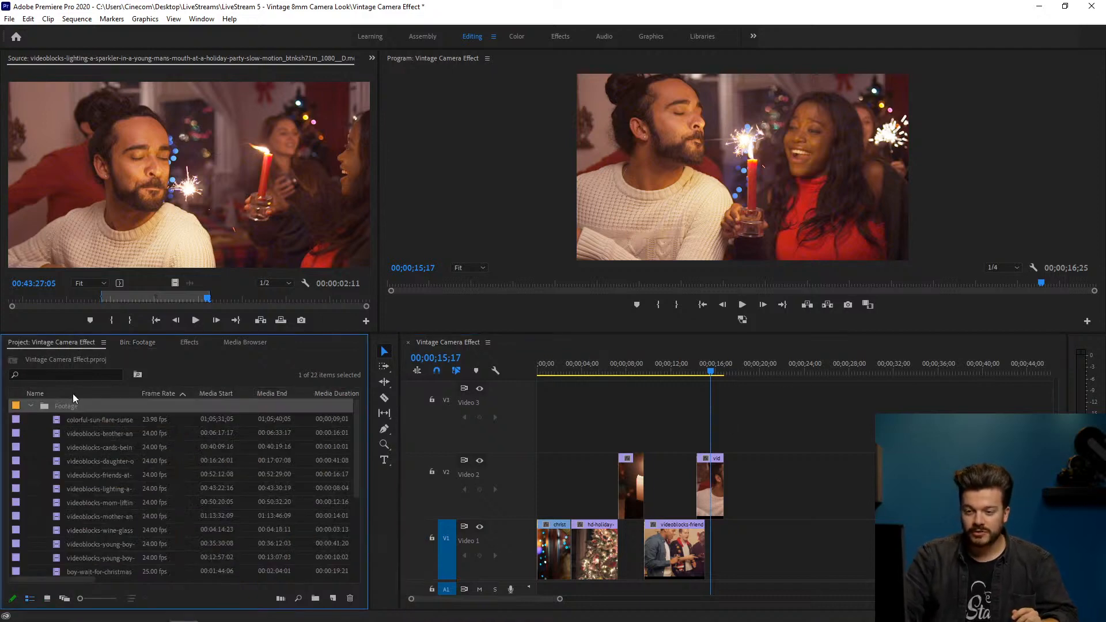
click(31, 406)
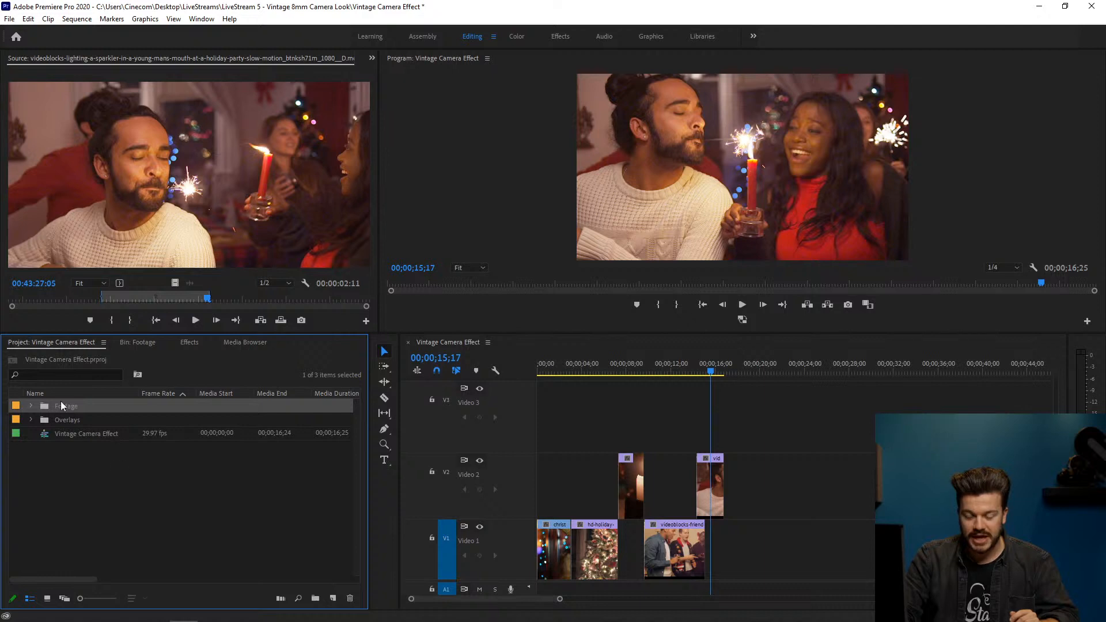
click(188, 484)
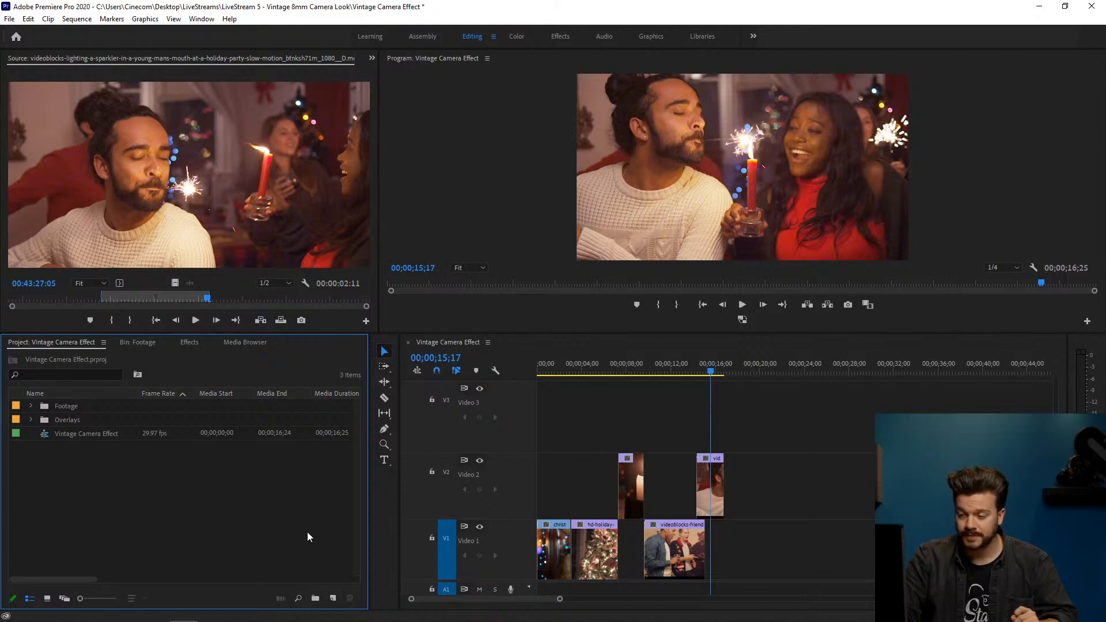
right_click(237, 470)
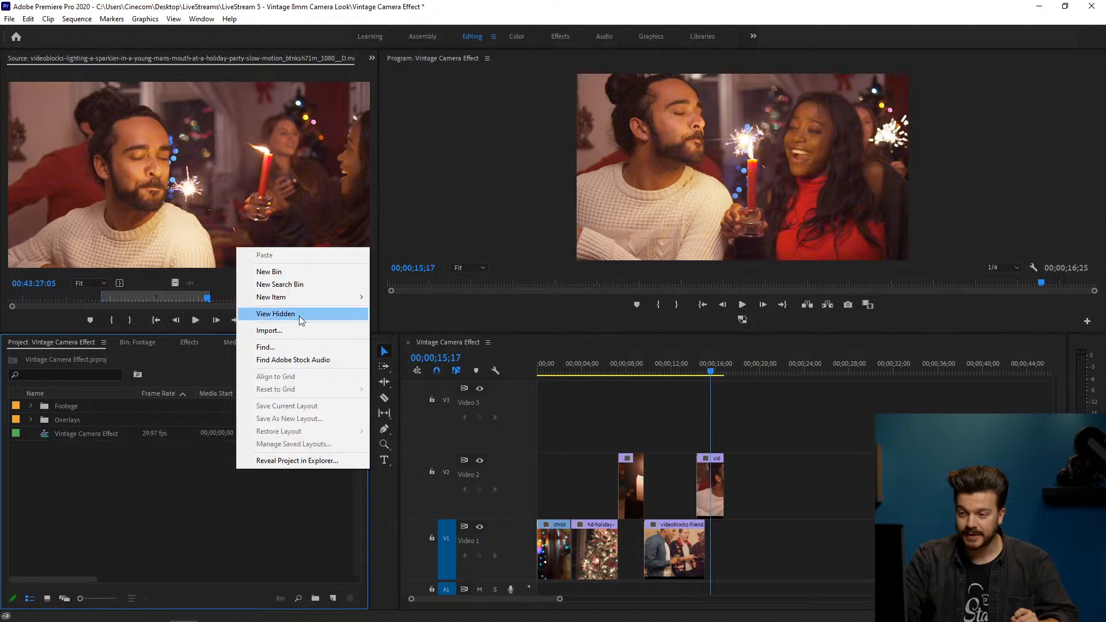
mouse_move(305, 300)
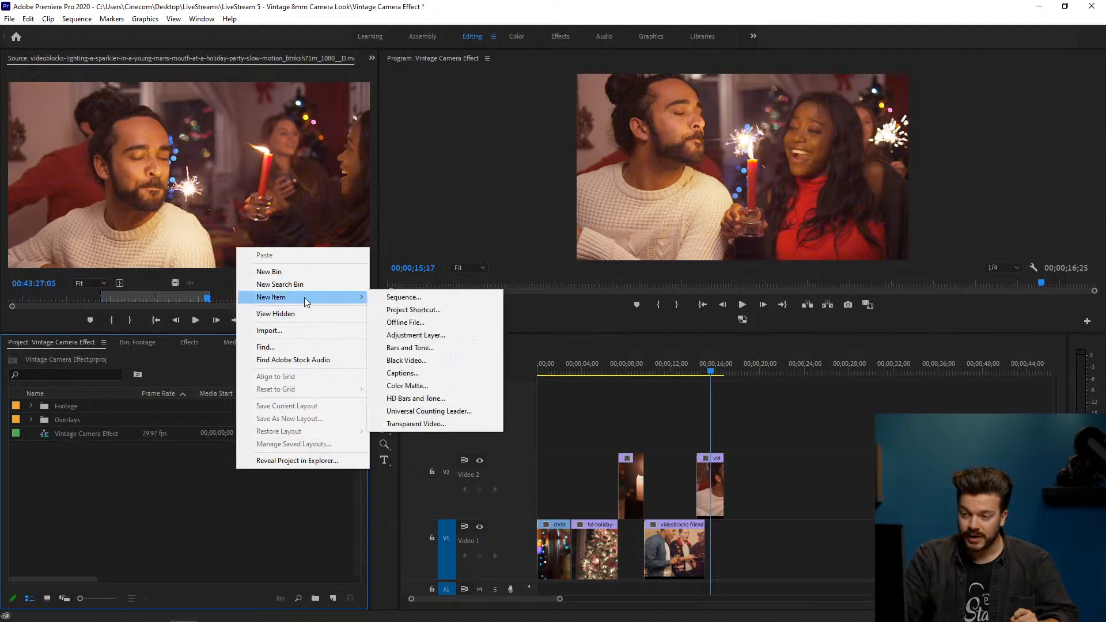
click(444, 336)
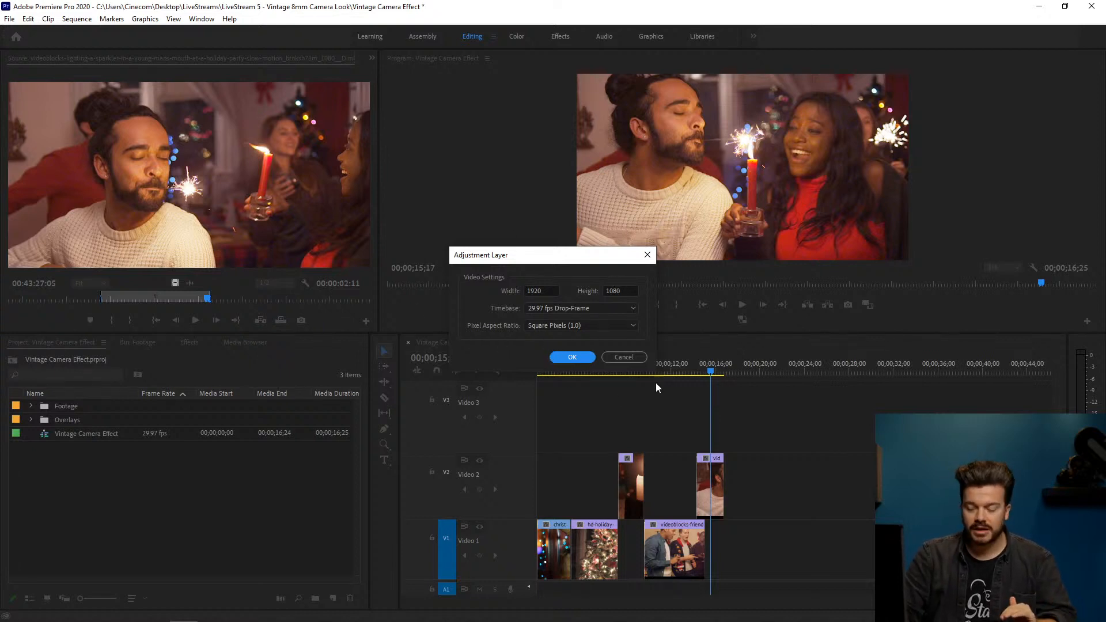
click(574, 355)
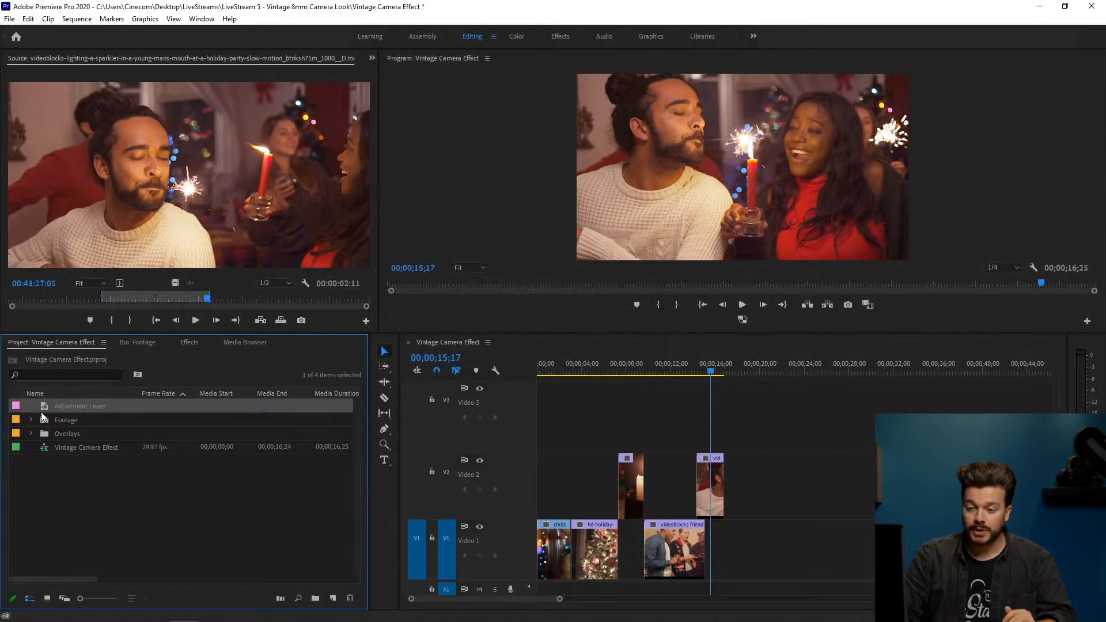
Step: Place the adjustment layer on Video 3 at the sequence start and extend it to the end of the sparkler clip
drag(43, 409, 521, 418)
drag(645, 415, 723, 416)
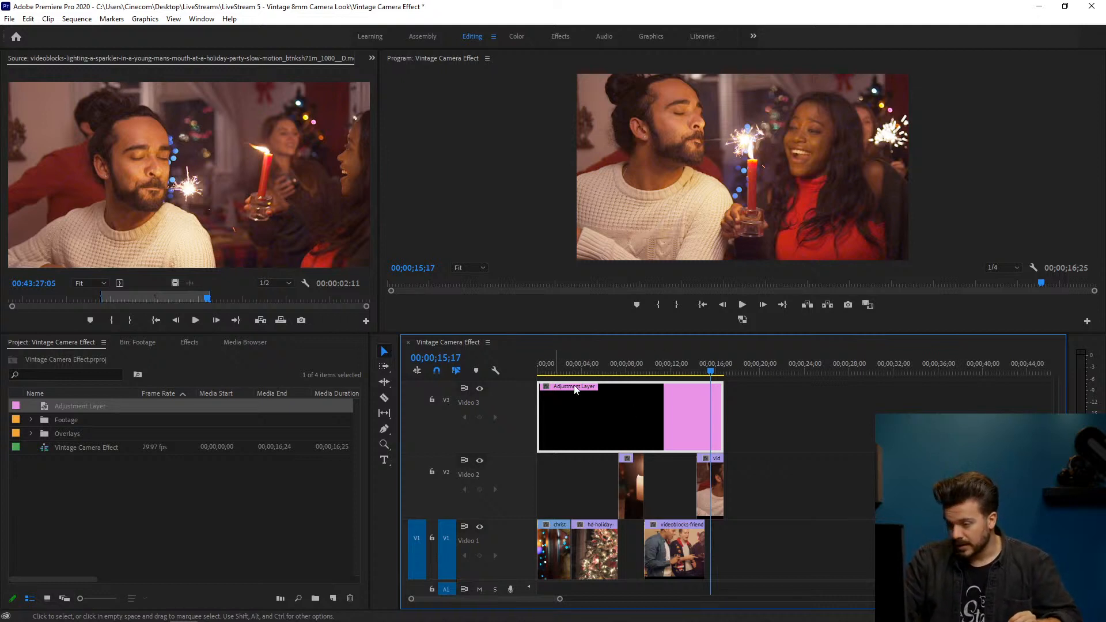
click(601, 369)
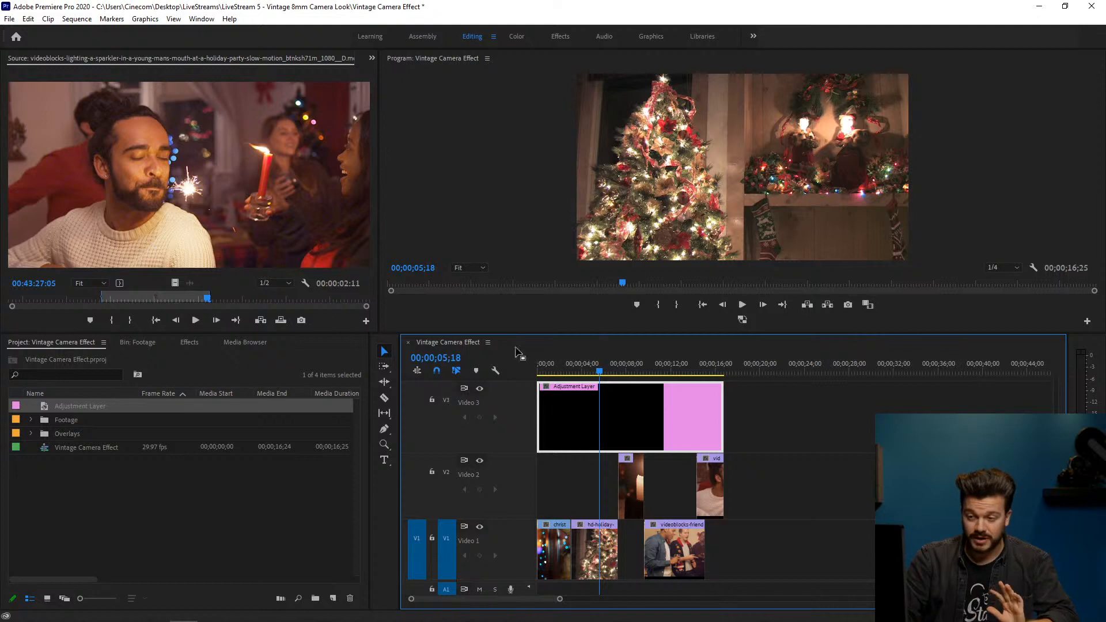
Step: Search the effects for "posterize" and select Posterize Time from the Time category of the video effects
click(190, 343)
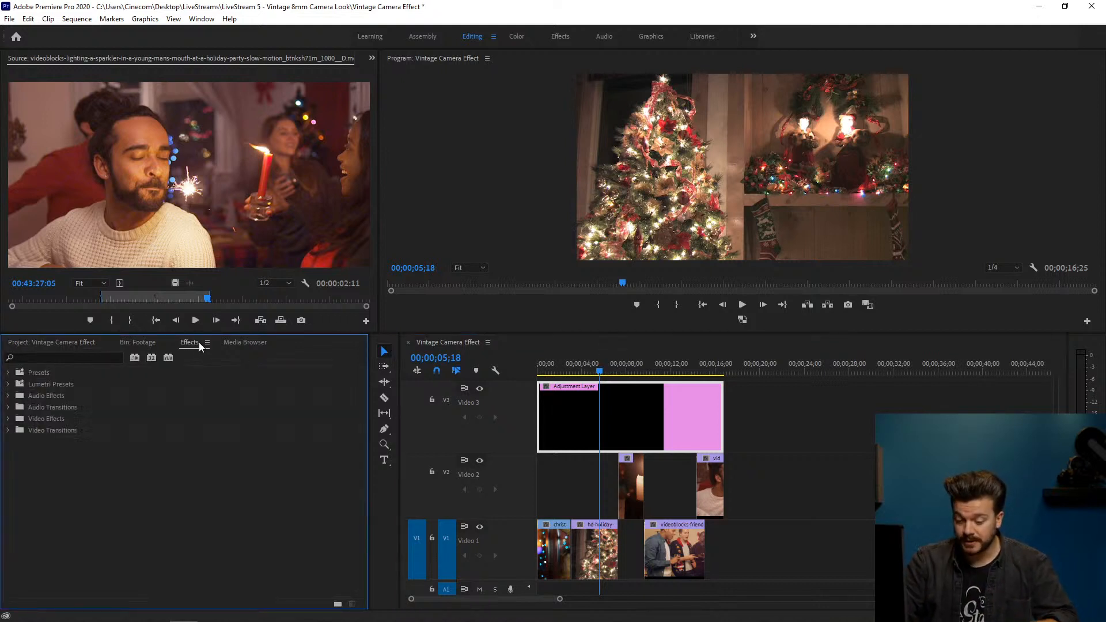
click(90, 358)
text(posterzie)
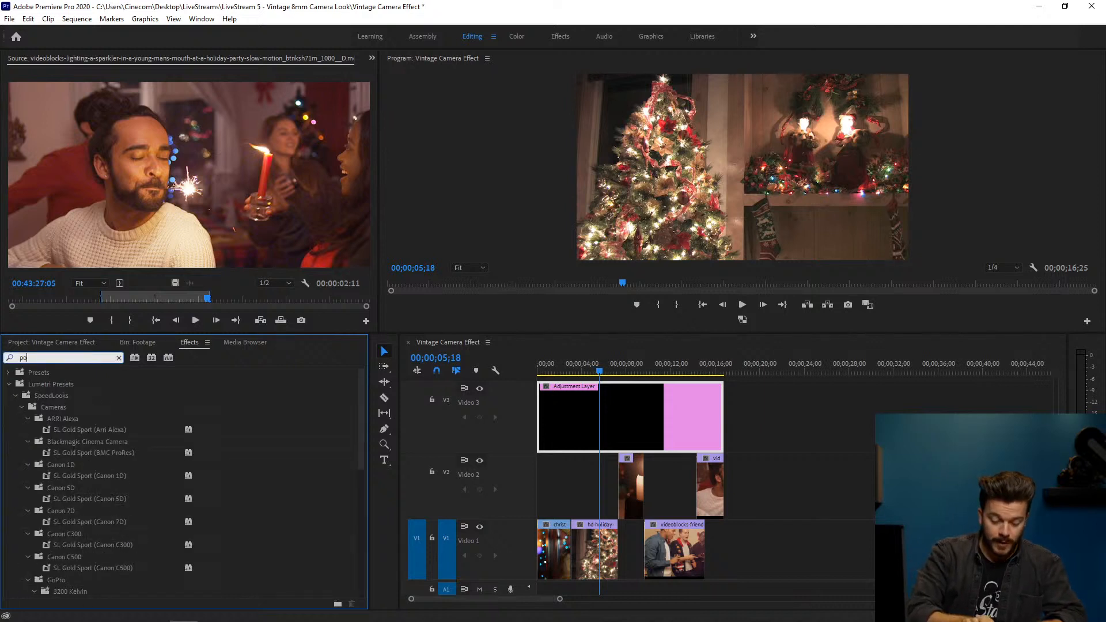
key(BackSpace)
key(BackSpace)
key(BackSpace)
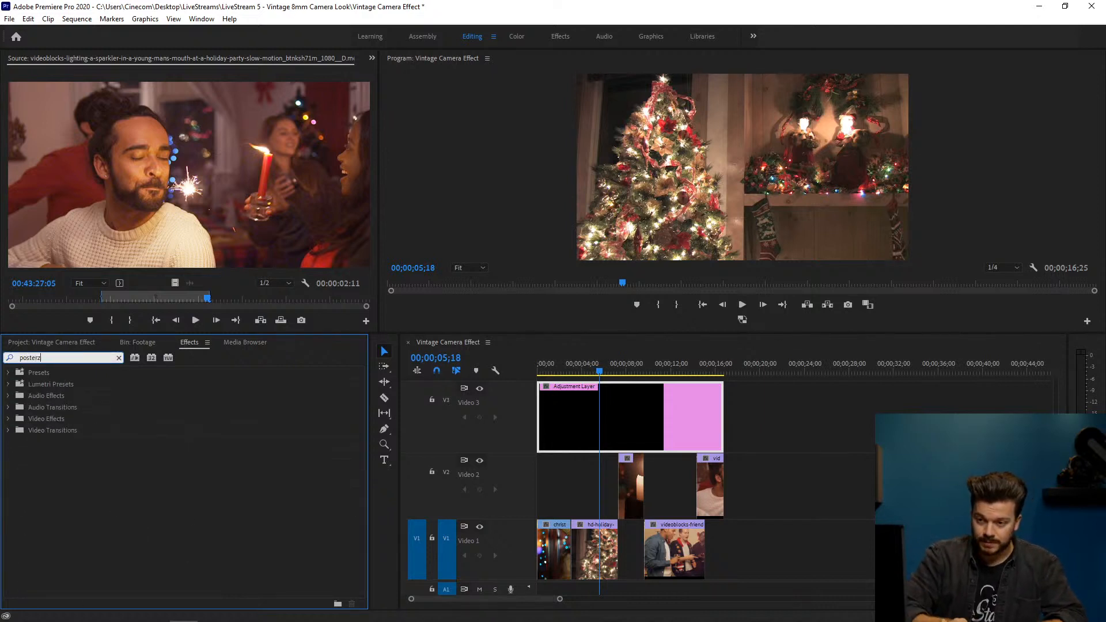
text(ize)
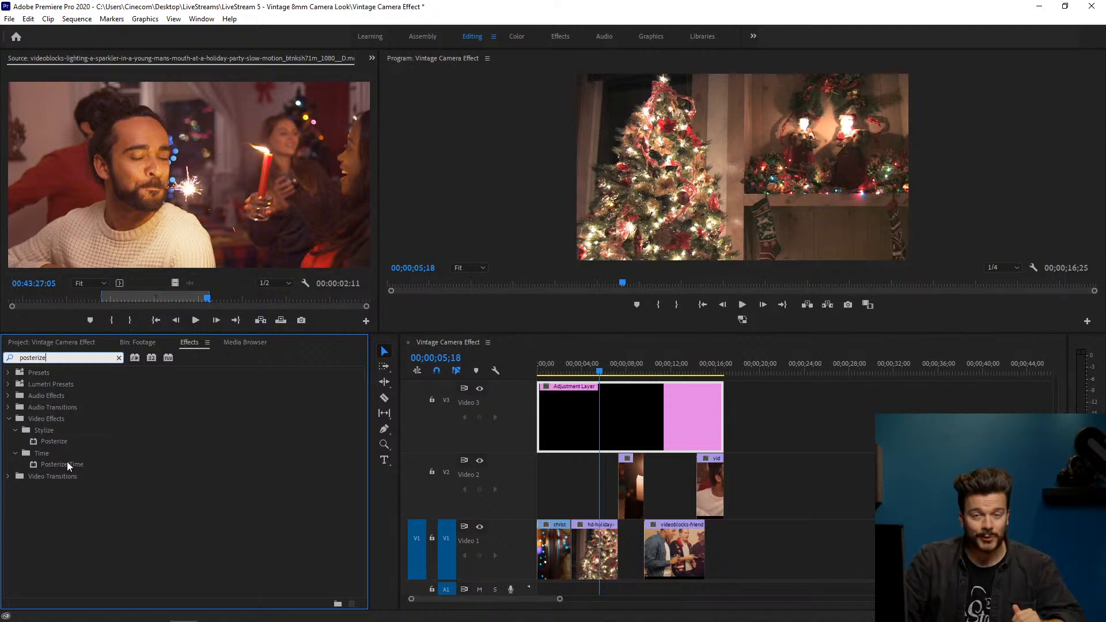
click(60, 418)
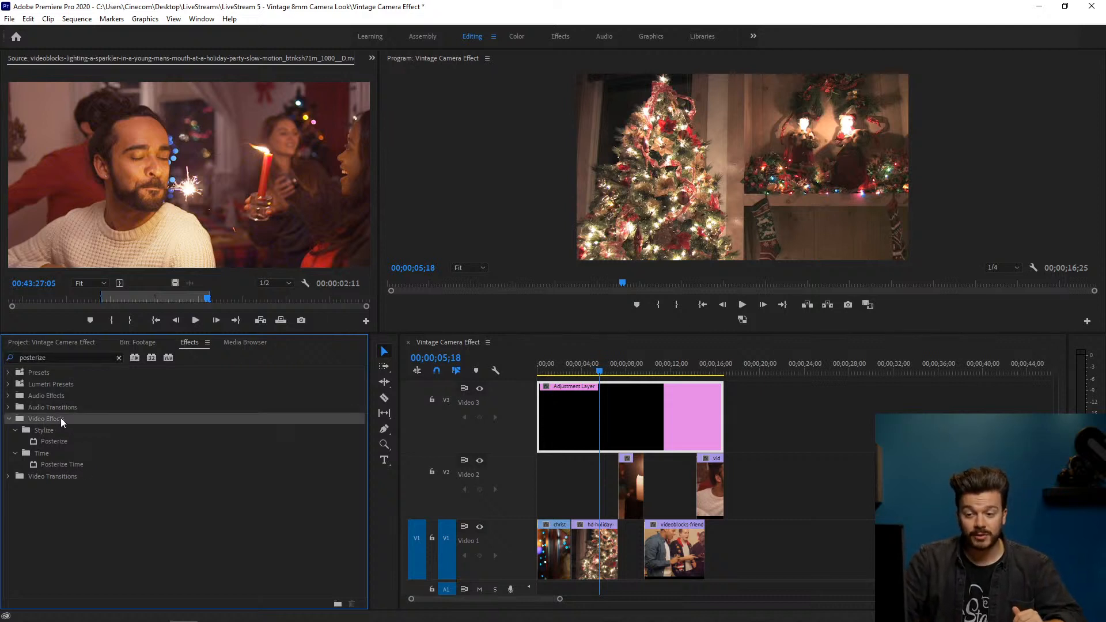
click(53, 453)
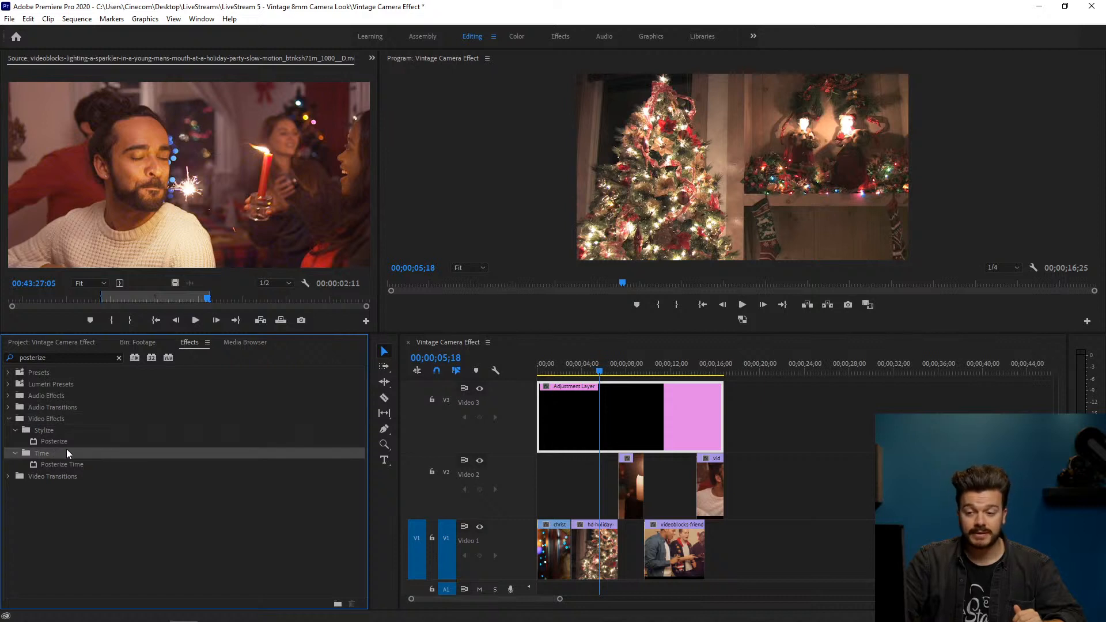
click(91, 464)
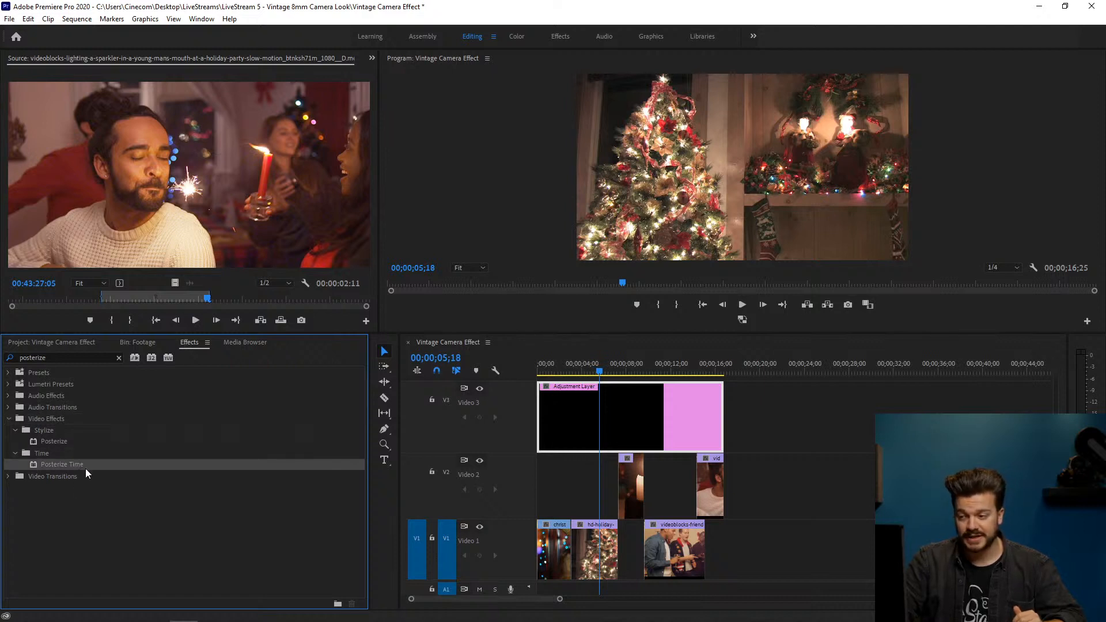
Step: Apply Posterize Time to the adjustment layer on Video 3 and set its frame rate to 16
drag(84, 466, 572, 407)
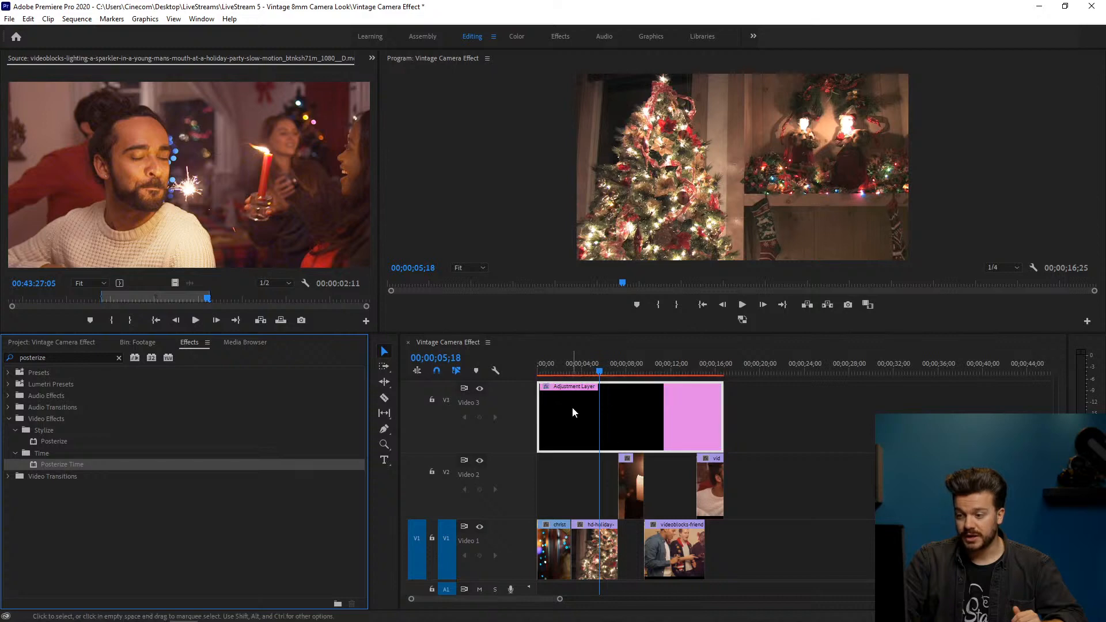
click(372, 57)
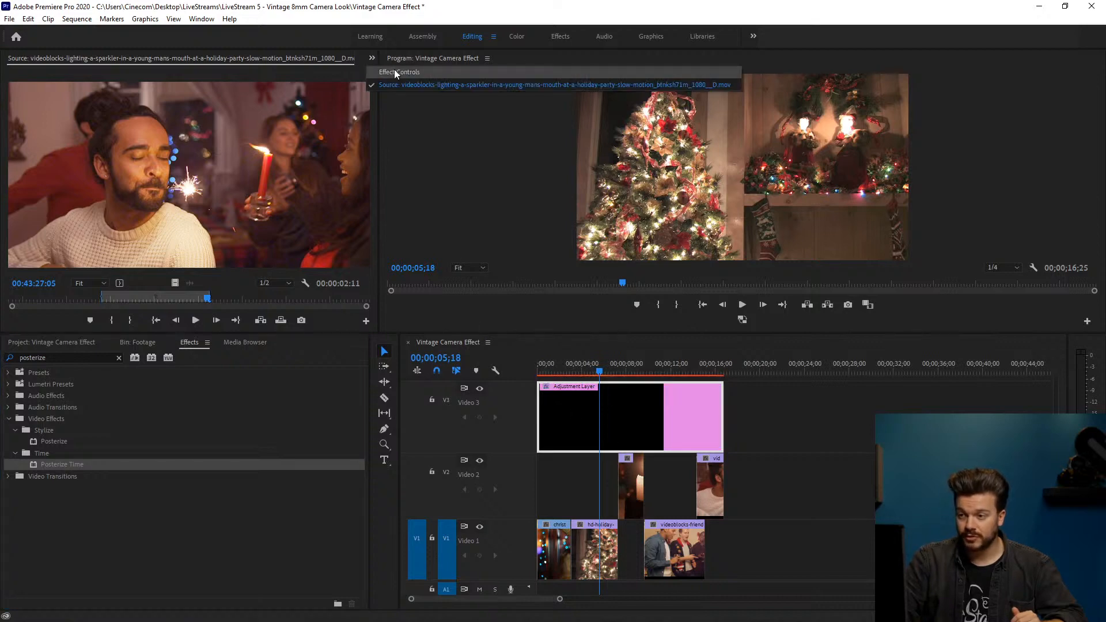
click(393, 70)
click(614, 417)
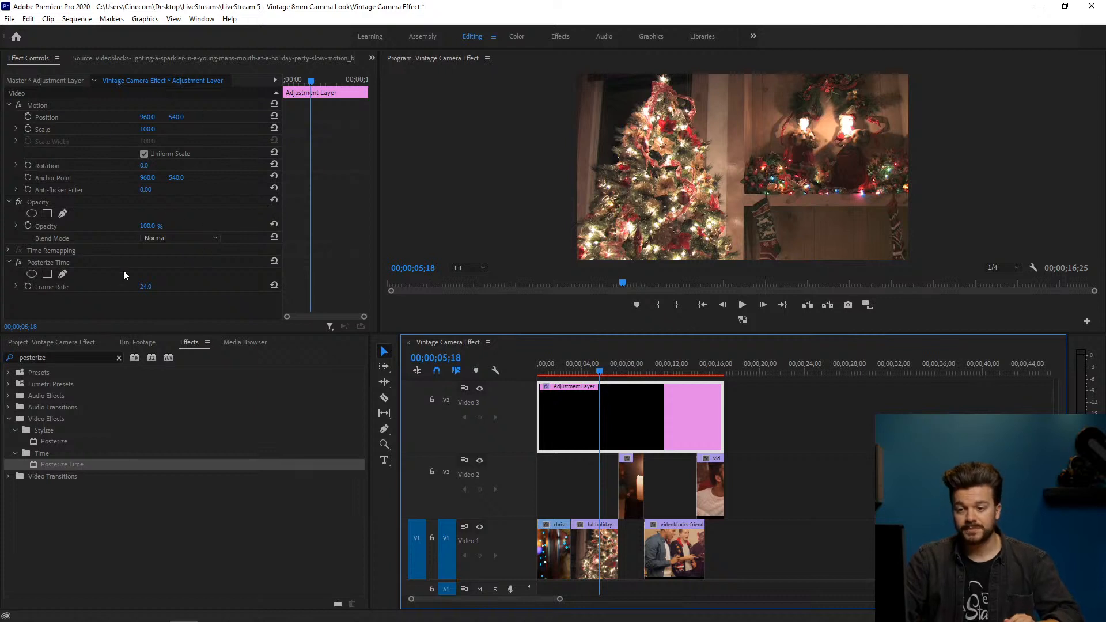
click(47, 262)
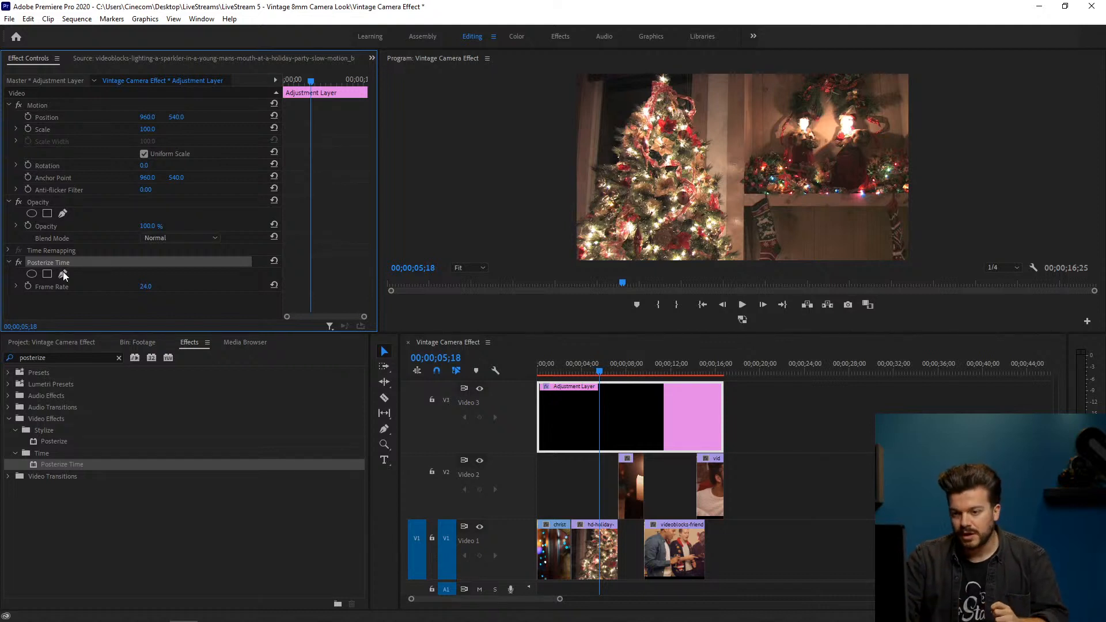
click(145, 286)
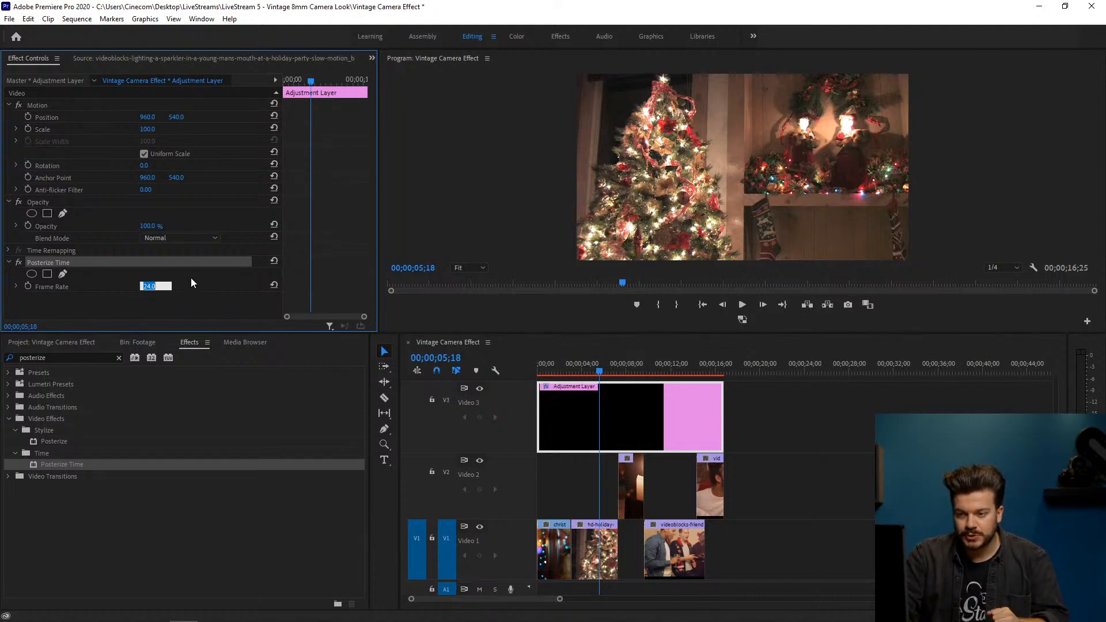
text(16)
key(Return)
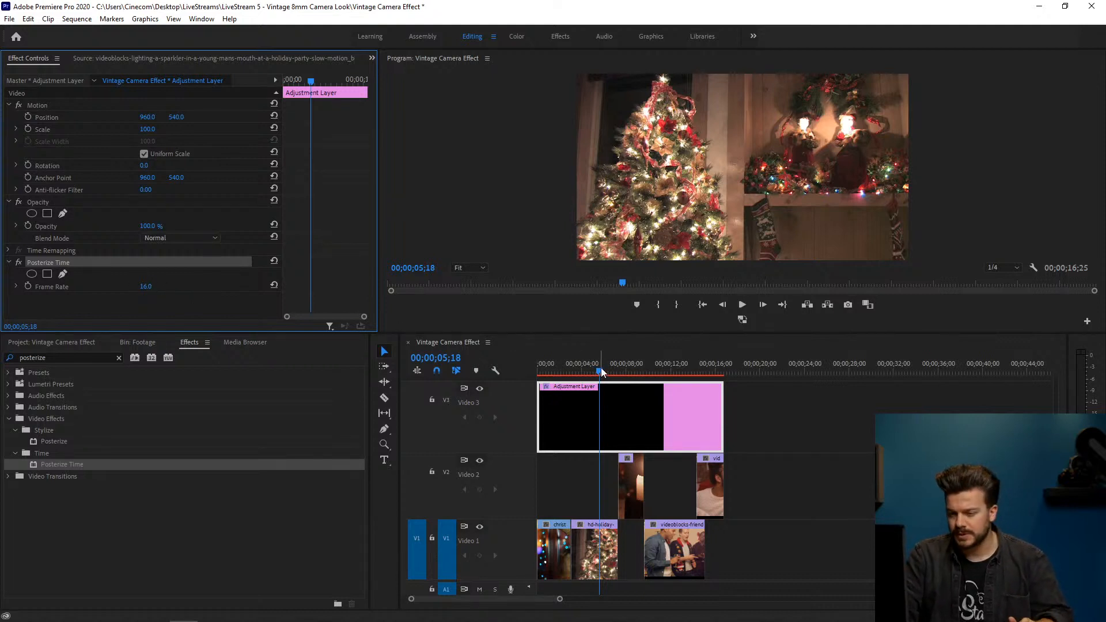
Step: Play the sequence from its start to 00;00;02;17 to check the reduced frame rate
drag(600, 371, 522, 371)
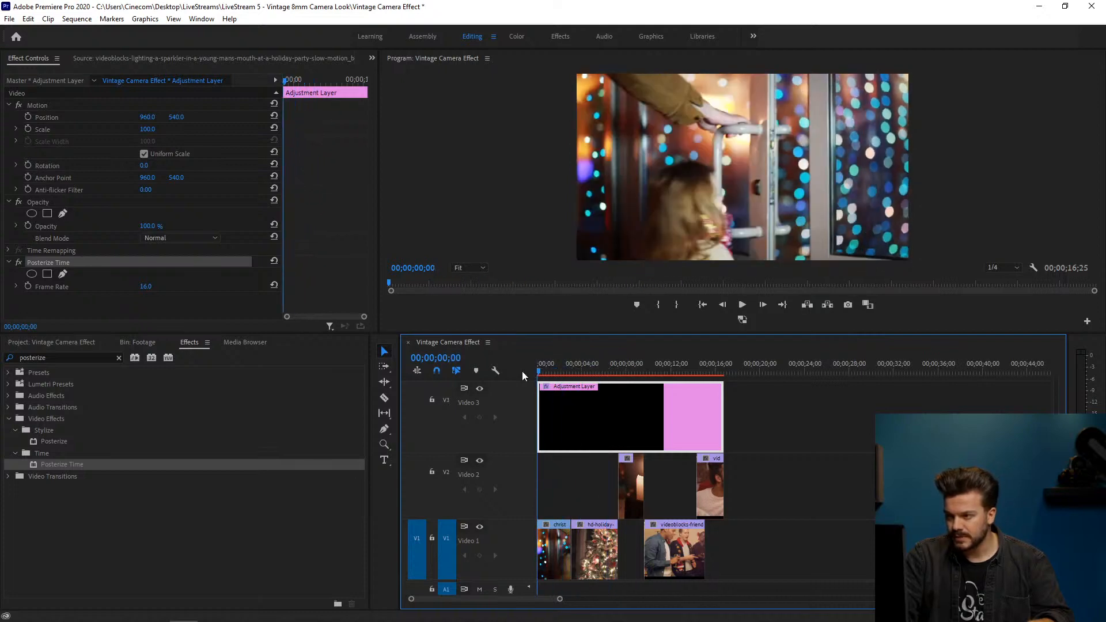
key(space)
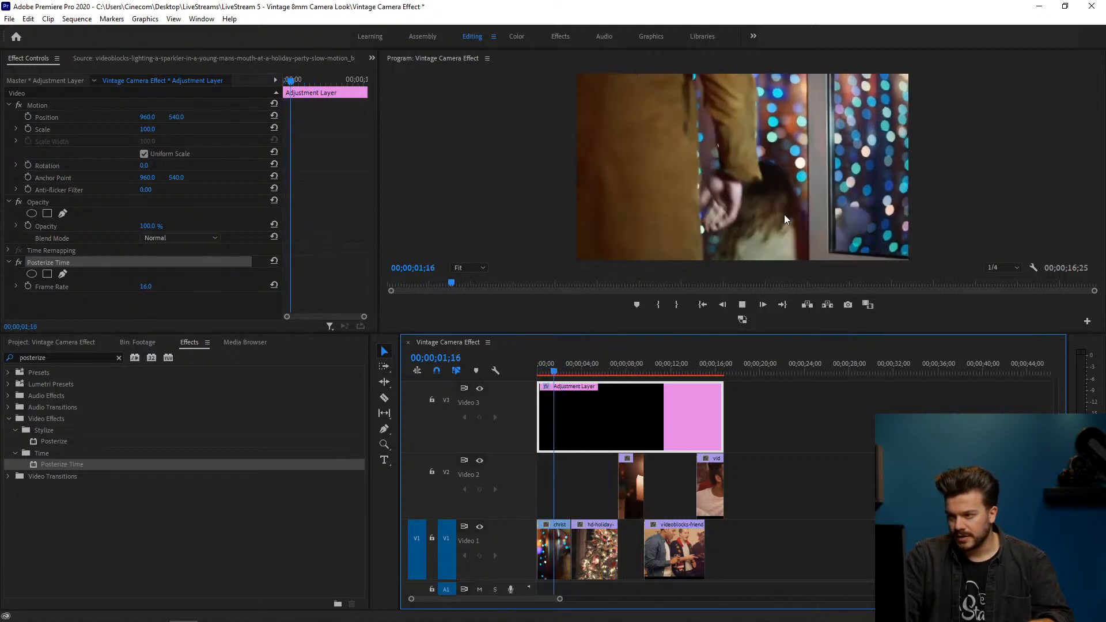
key(space)
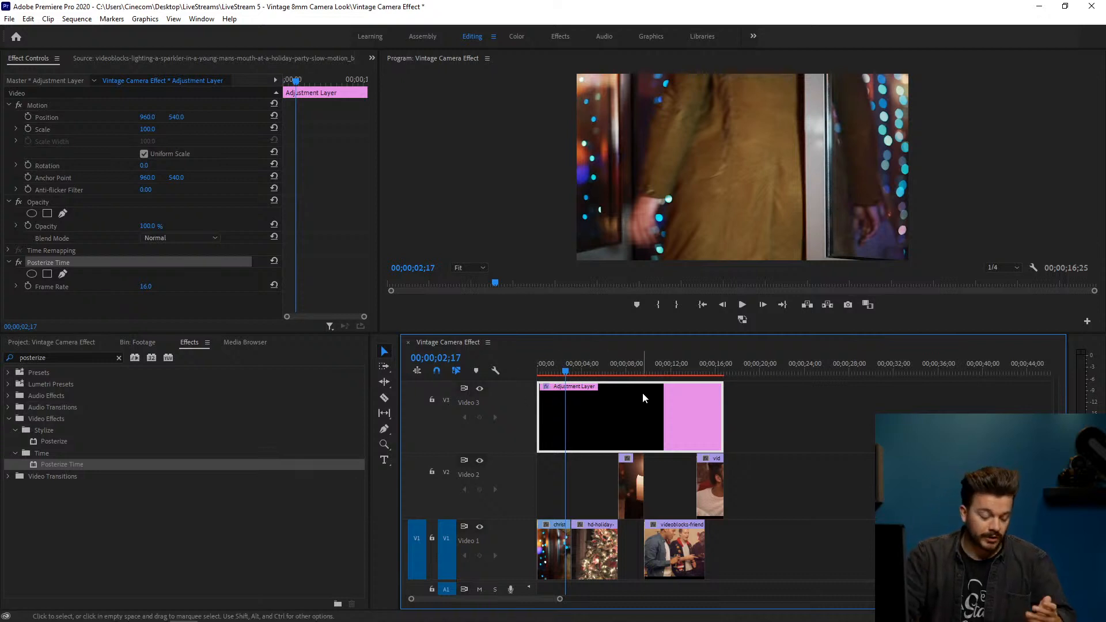
Step: Save the project and render the effect previews for the whole sequence
key(ctrl+s)
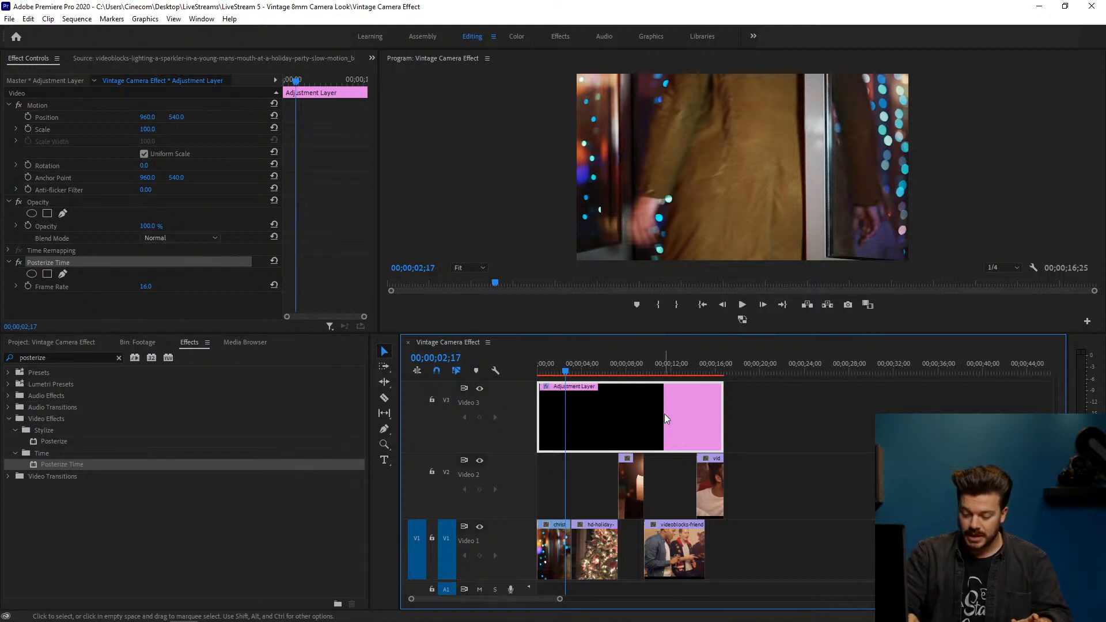
key(Return)
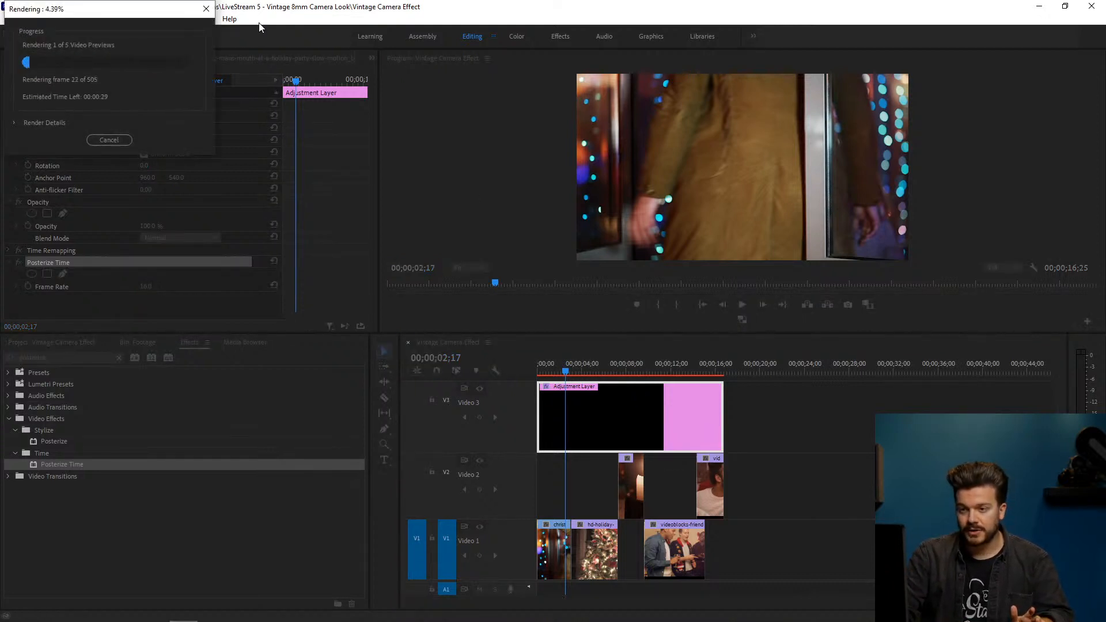
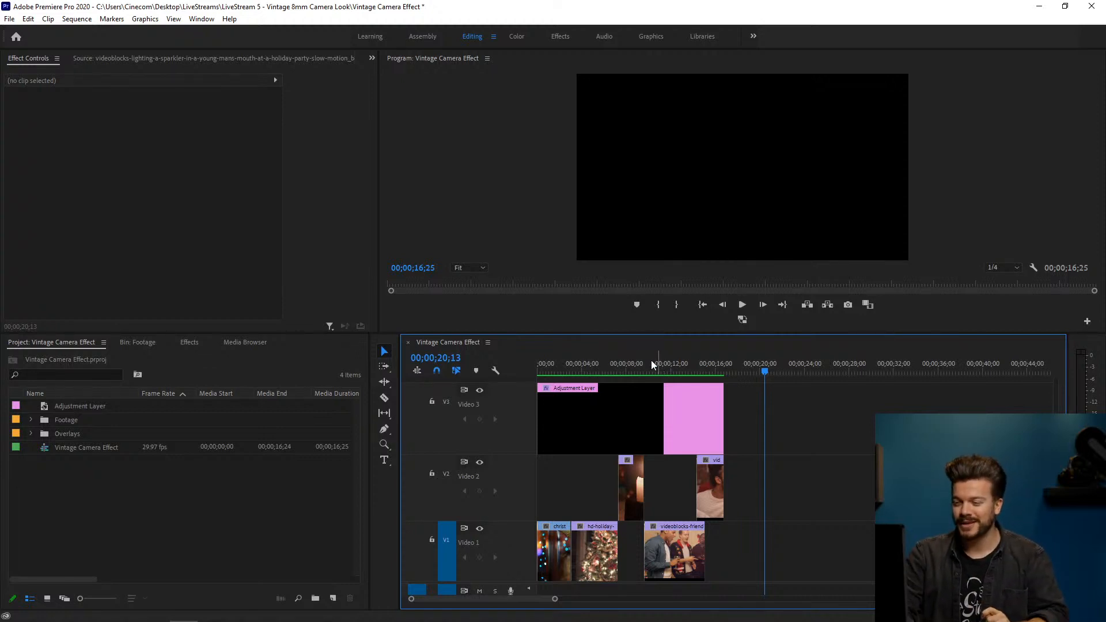
Step: Mark a render range from 00;00;06;28 to 00;00;12;01 and look up the sequence's render commands
click(615, 368)
key(i)
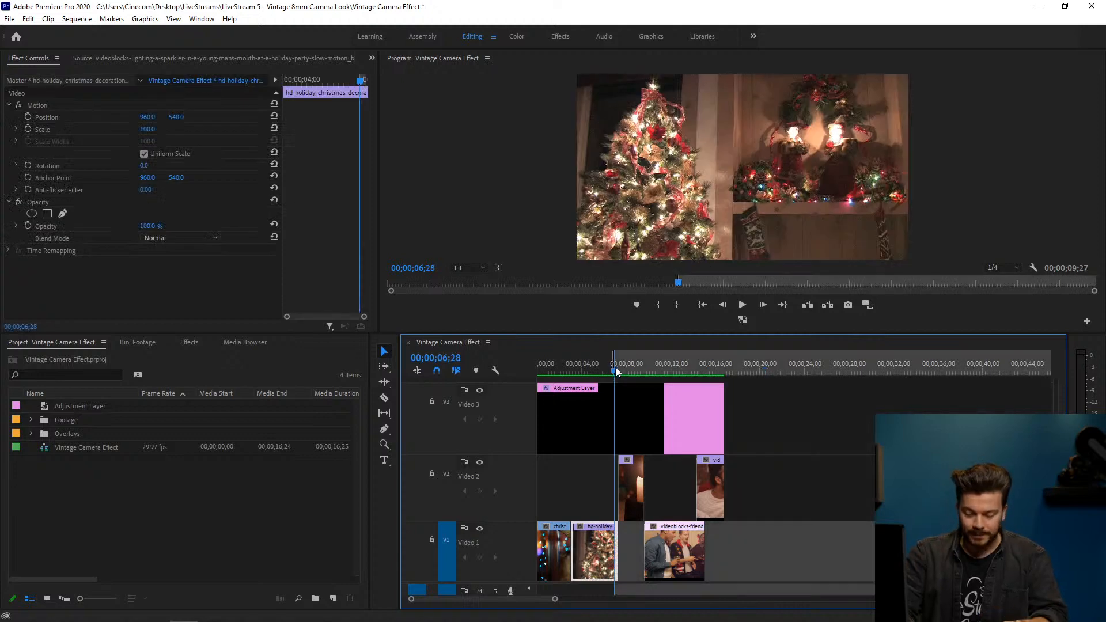
click(672, 366)
key(o)
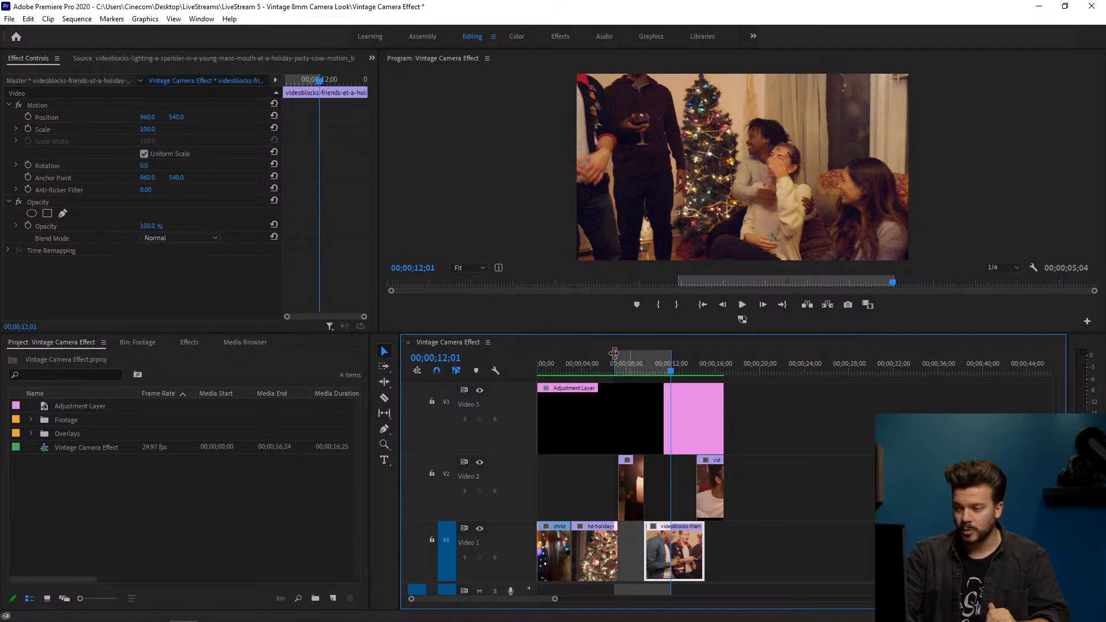
click(75, 22)
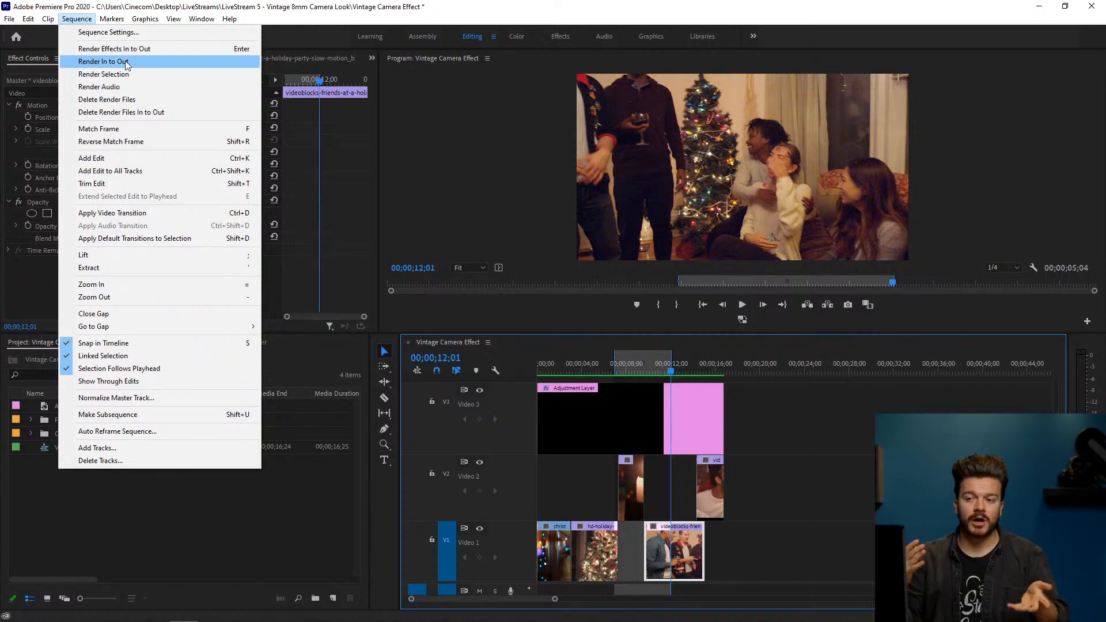
click(741, 389)
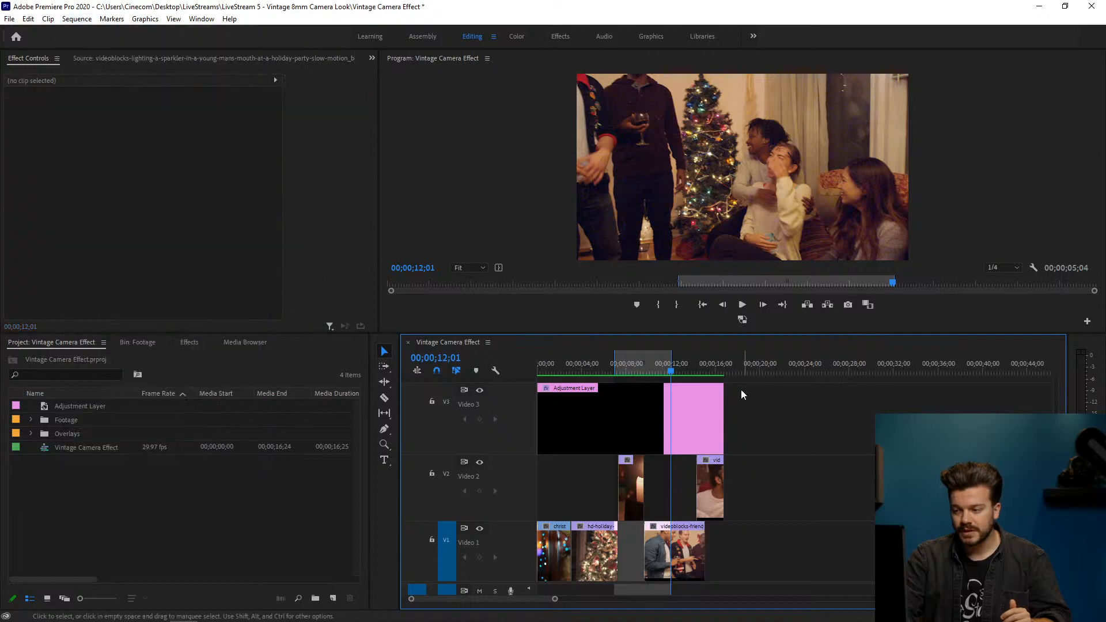
Step: Clear both the In and Out points from the sequence
right_click(727, 368)
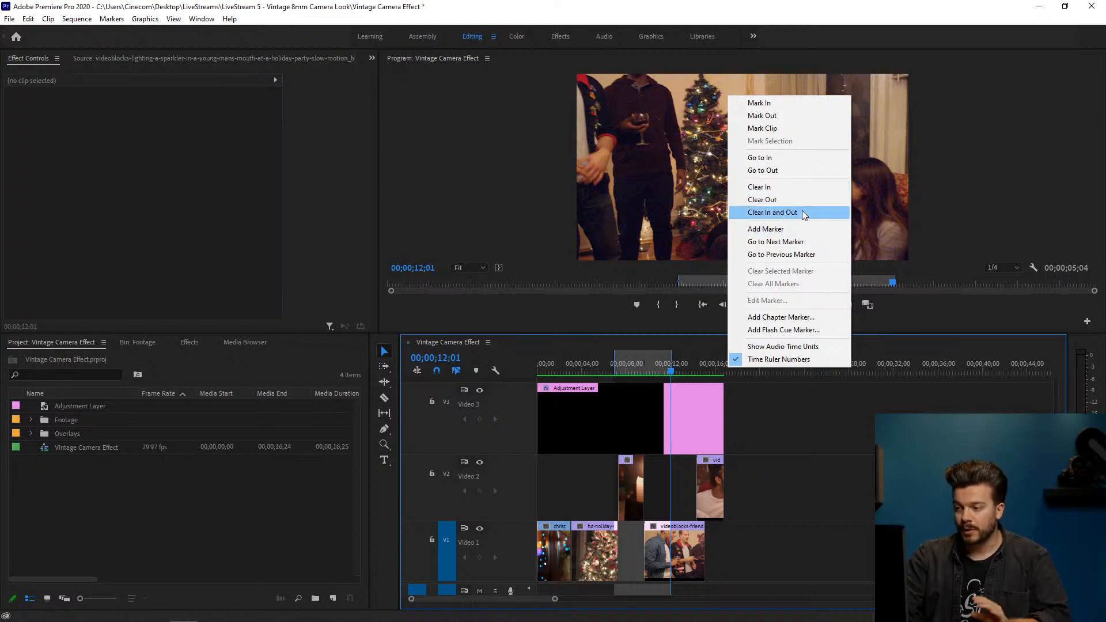
right_click(616, 355)
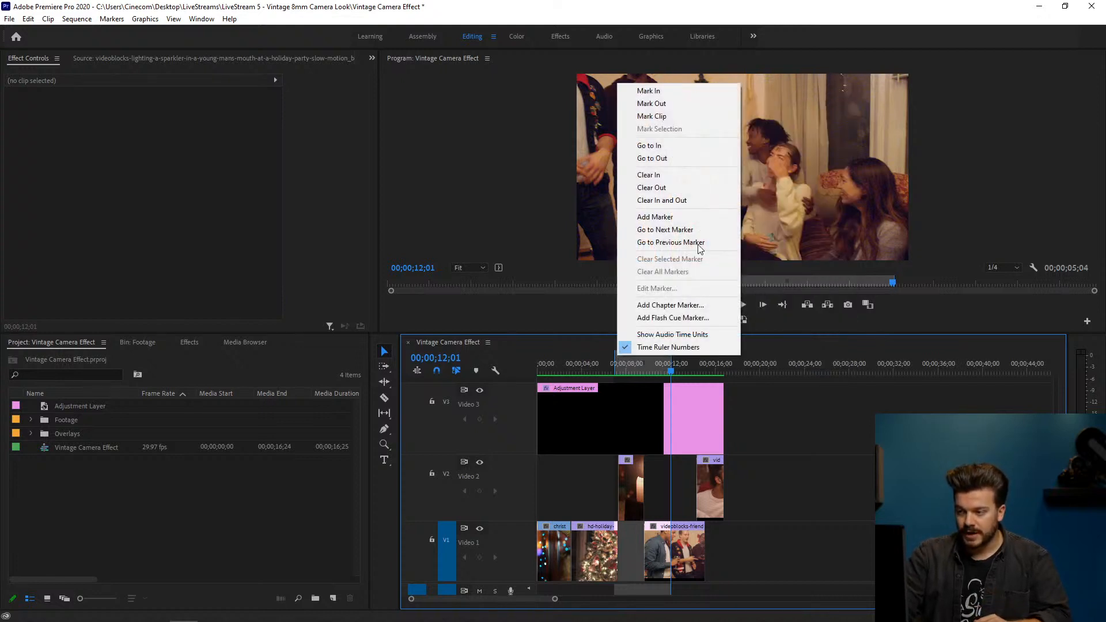
click(662, 200)
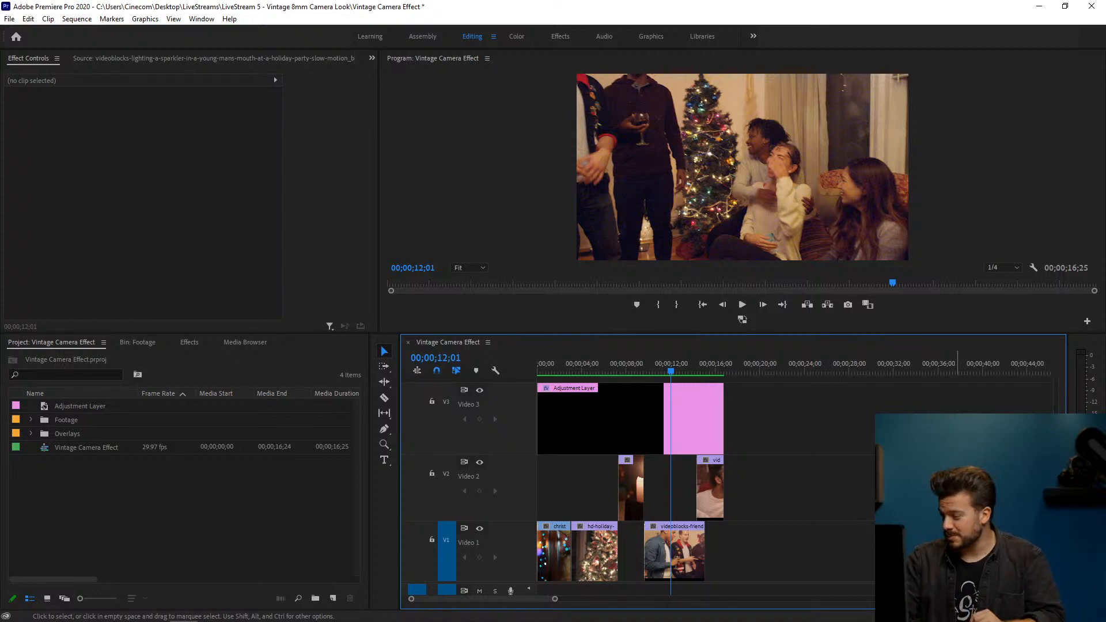
Step: Play the rendered montage from the start, and return to the Christmas tree clip at 00;00;06;00
mouse_move(553, 621)
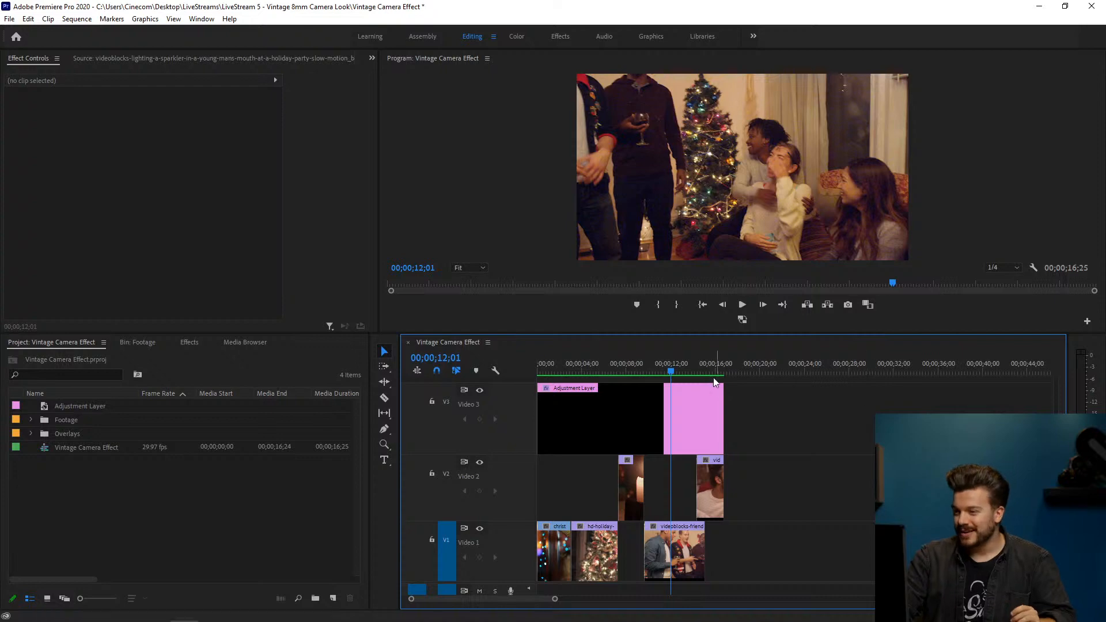
double_click(651, 409)
drag(651, 366, 541, 369)
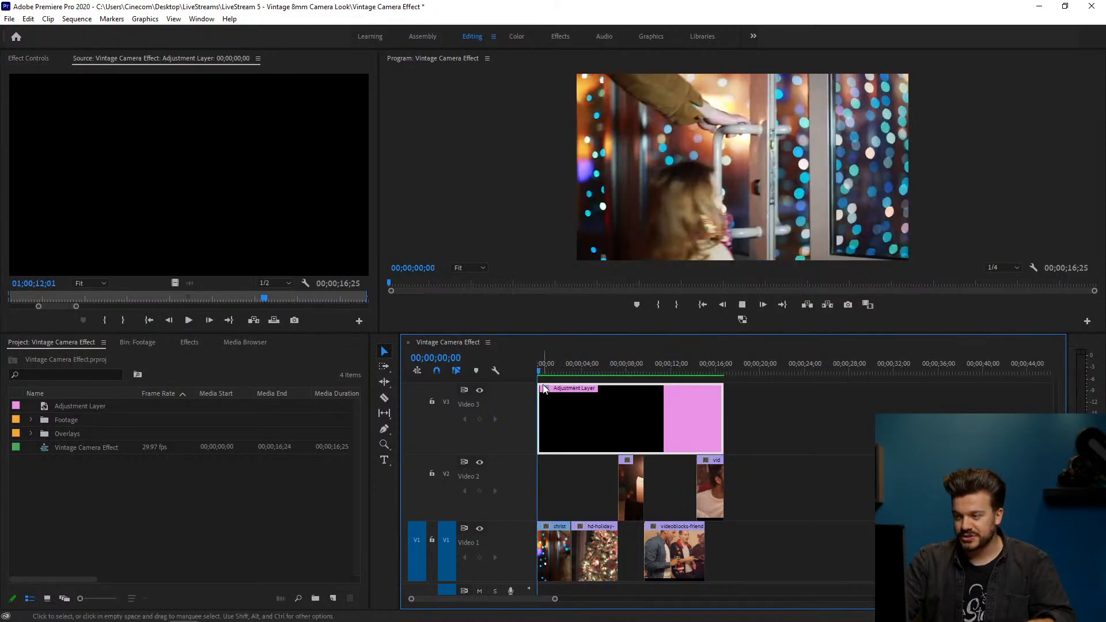
key(space)
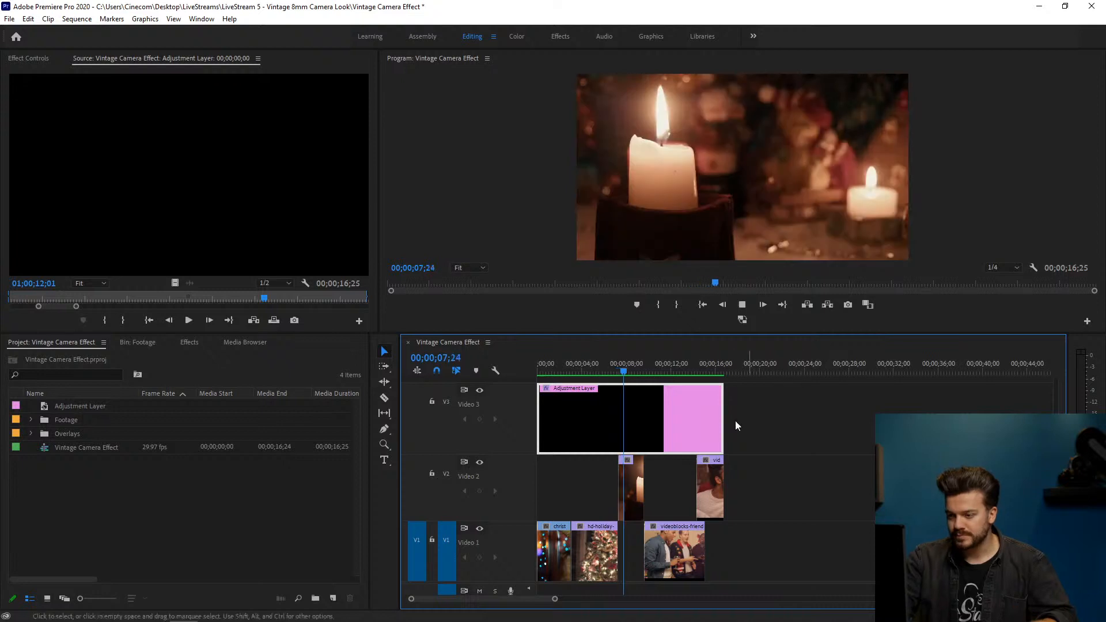
drag(597, 360, 604, 360)
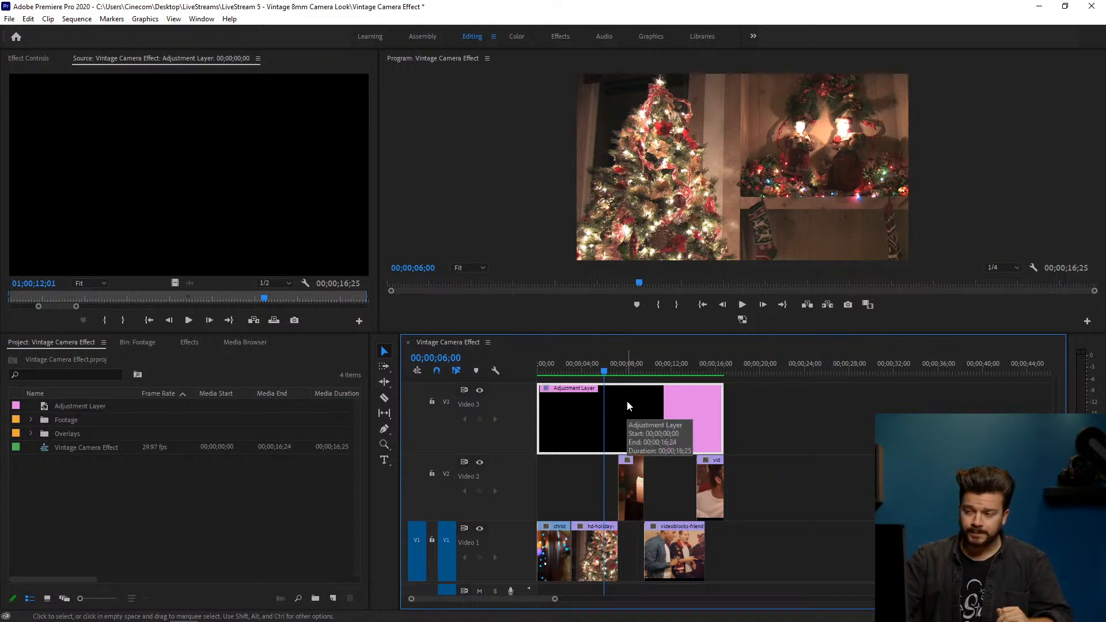
Step: Grade the Christmas tree clip with Lumetri Color: set contrast to 53.1 and blacks to -1.5, and raise the saturation
click(202, 19)
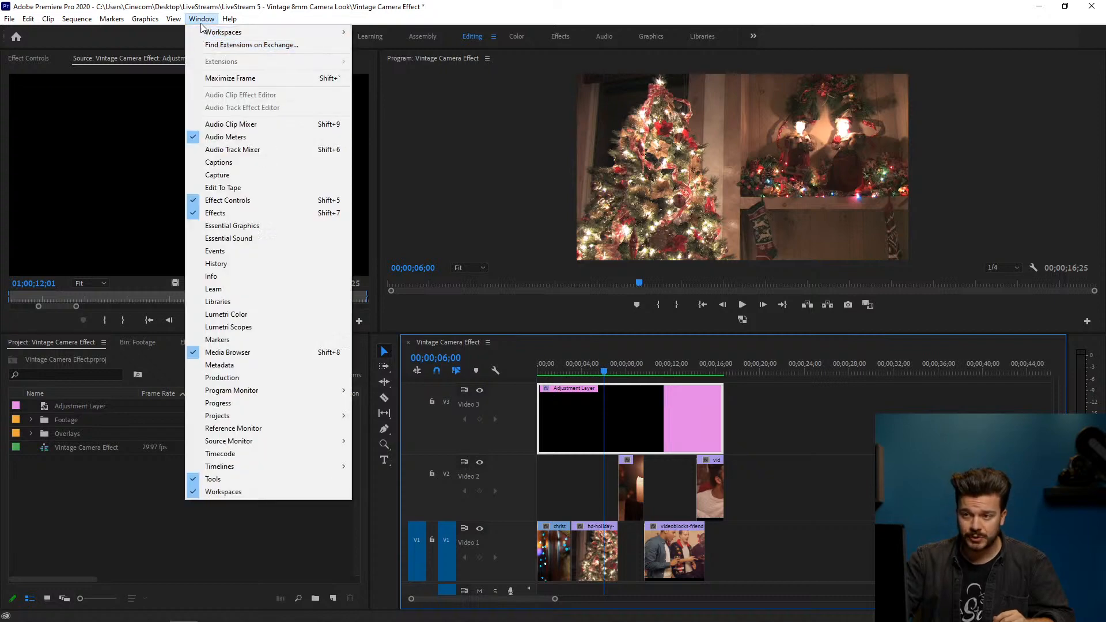
click(254, 313)
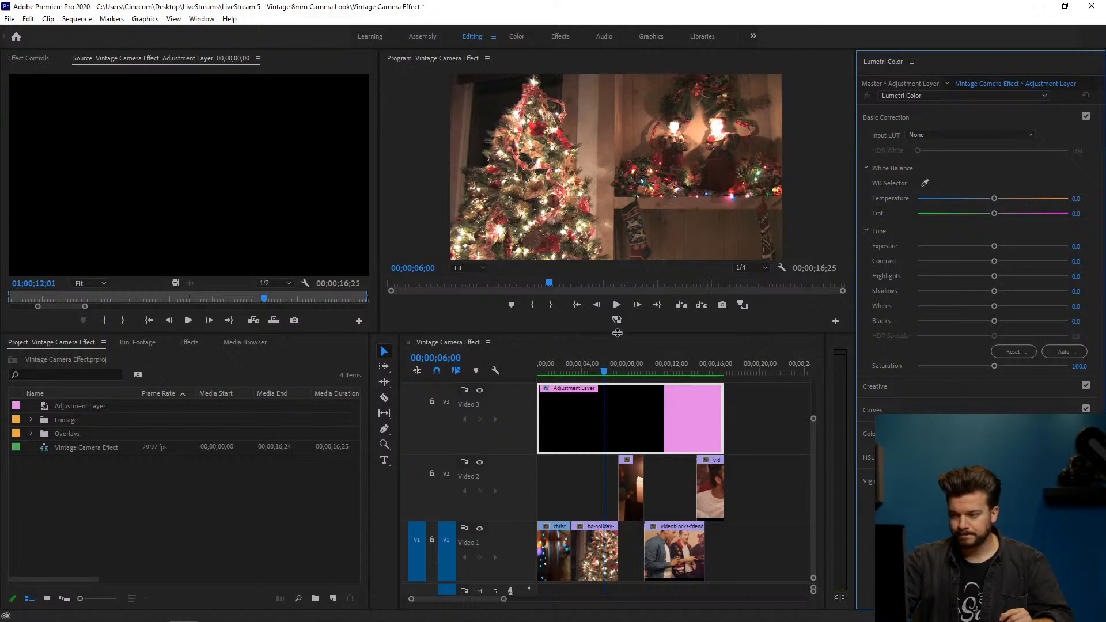
click(621, 362)
drag(621, 359, 607, 359)
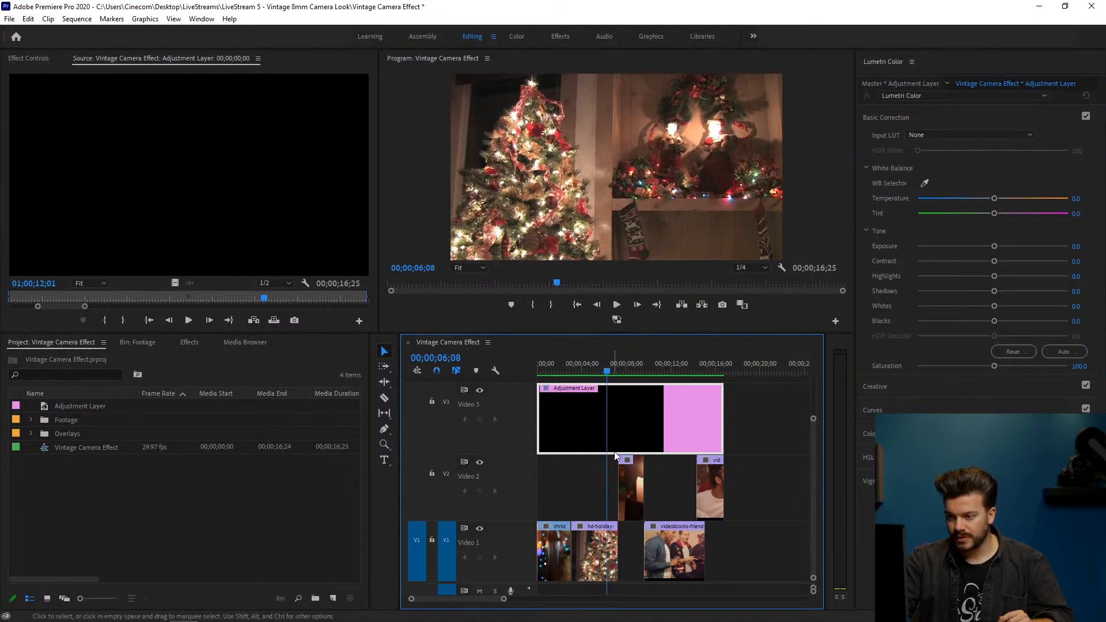
click(607, 551)
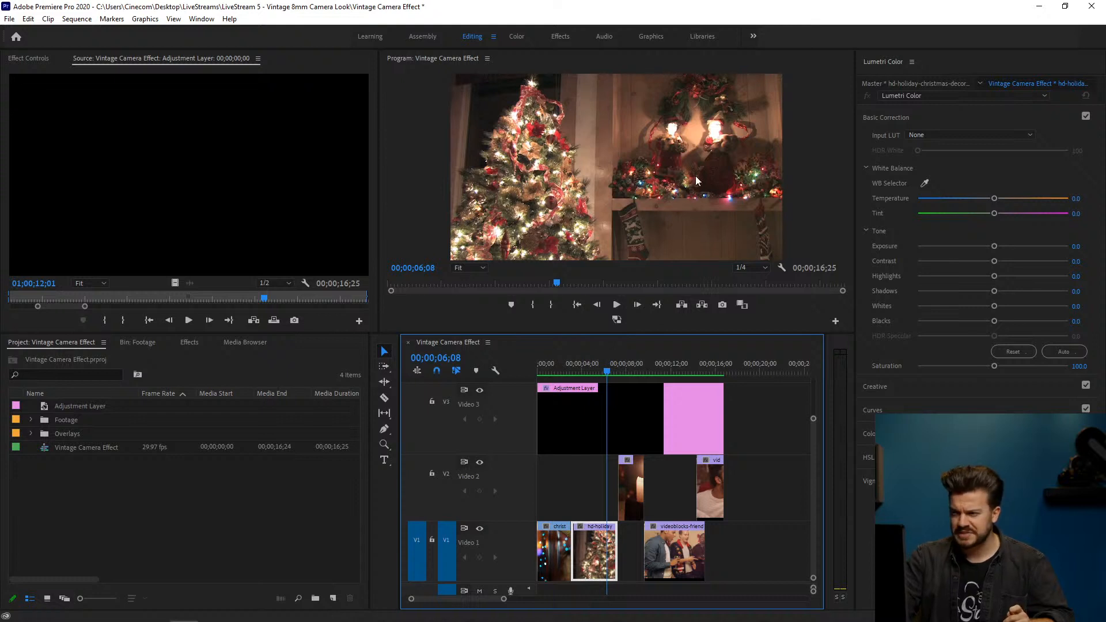
drag(995, 262, 1017, 262)
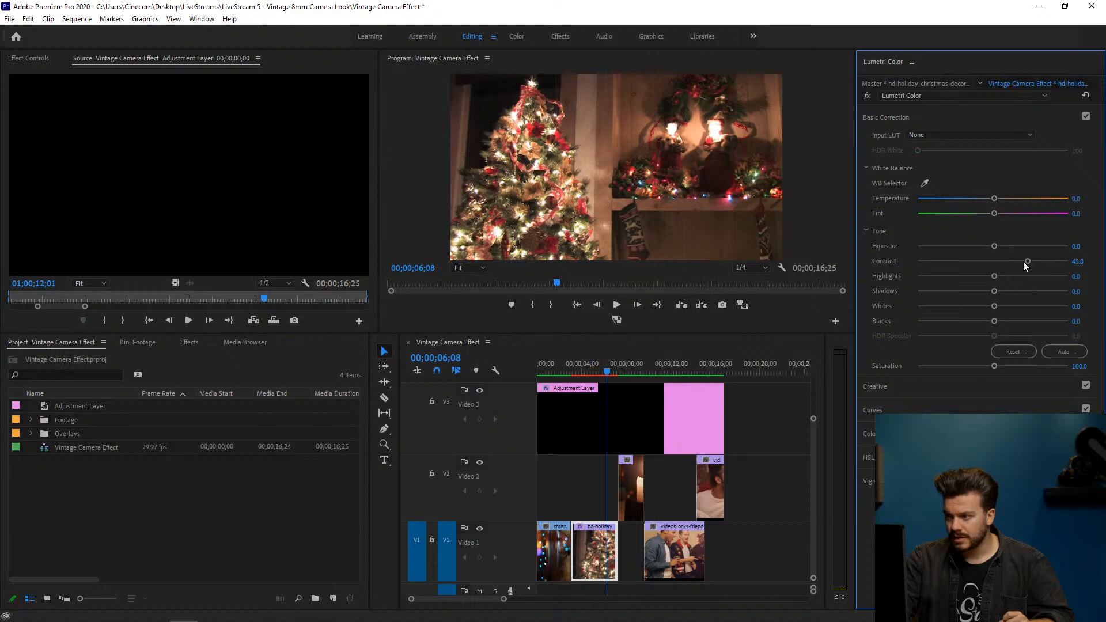
drag(994, 321, 985, 321)
drag(620, 369, 591, 368)
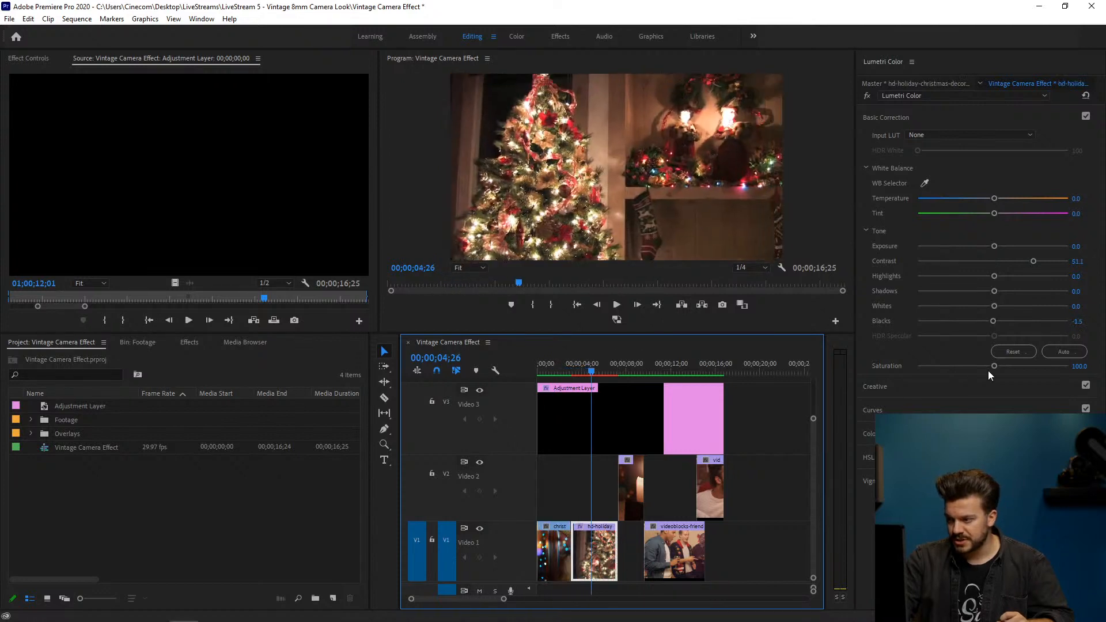
drag(994, 366, 1015, 366)
Step: Set the candle clip's Lumetri saturation to 121.4
drag(616, 362, 628, 365)
click(631, 476)
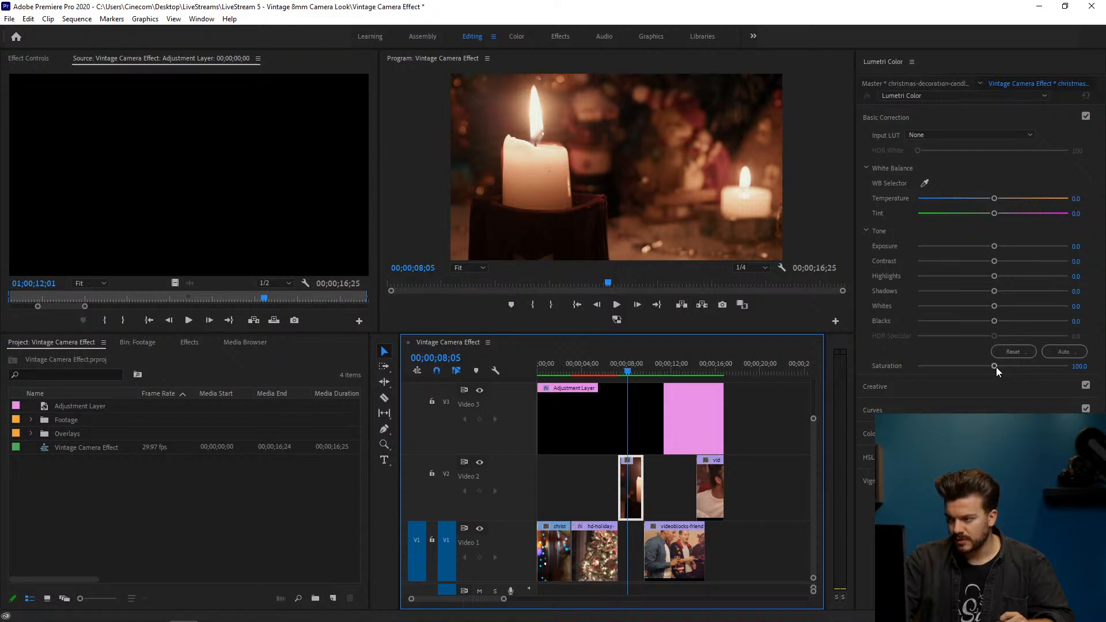
drag(994, 365, 1000, 366)
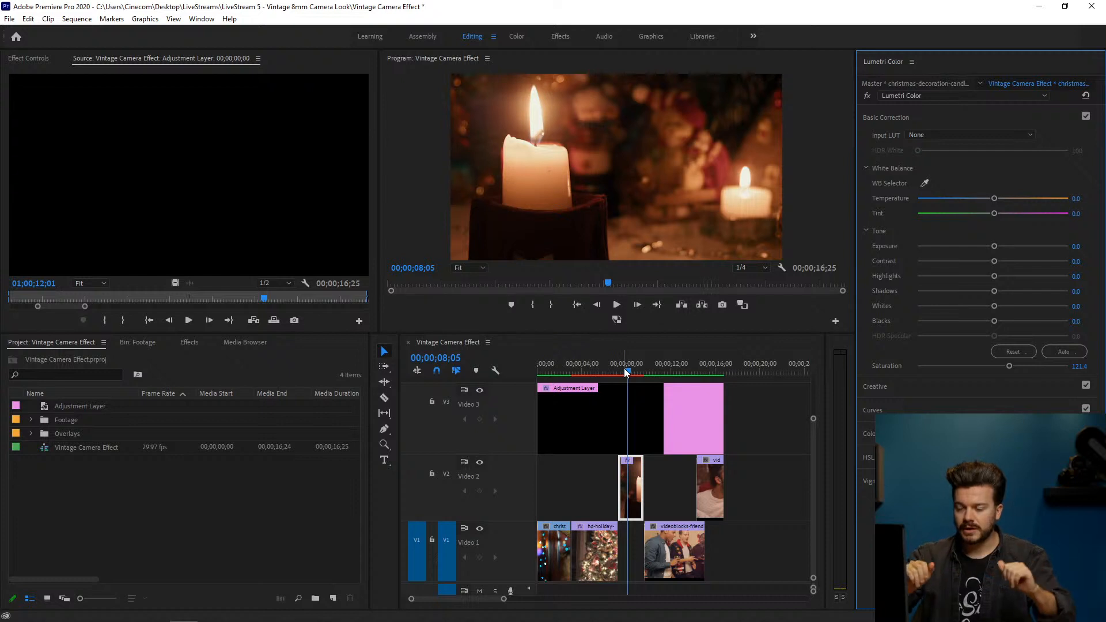
Step: Review the party clip's colors up to 00;00;11;28 and select the adjustment layer on Video 3
click(648, 364)
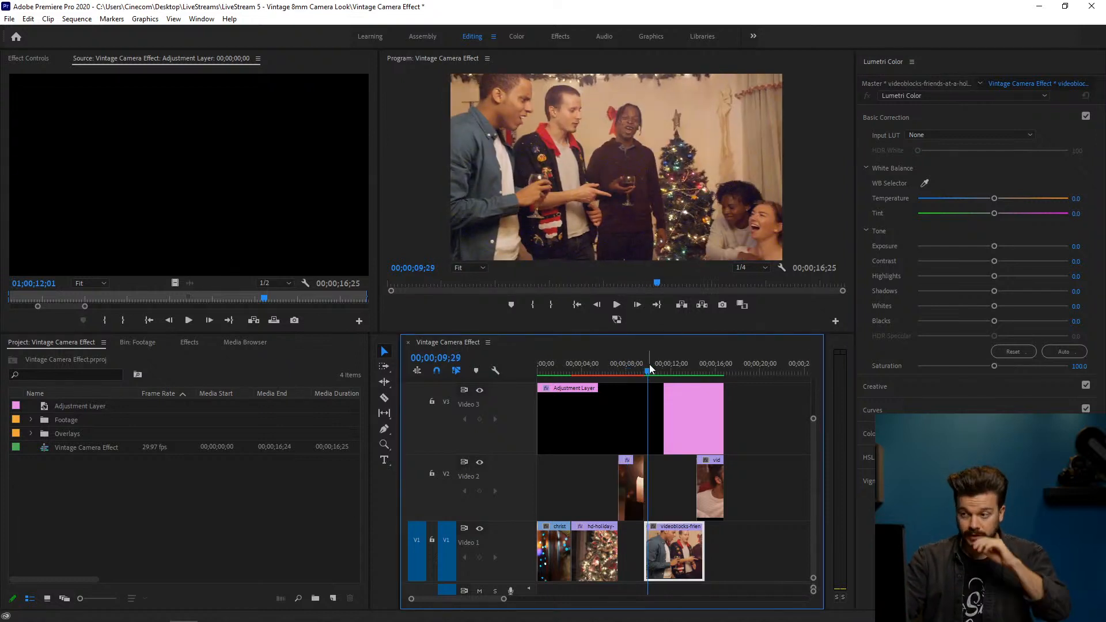
click(653, 372)
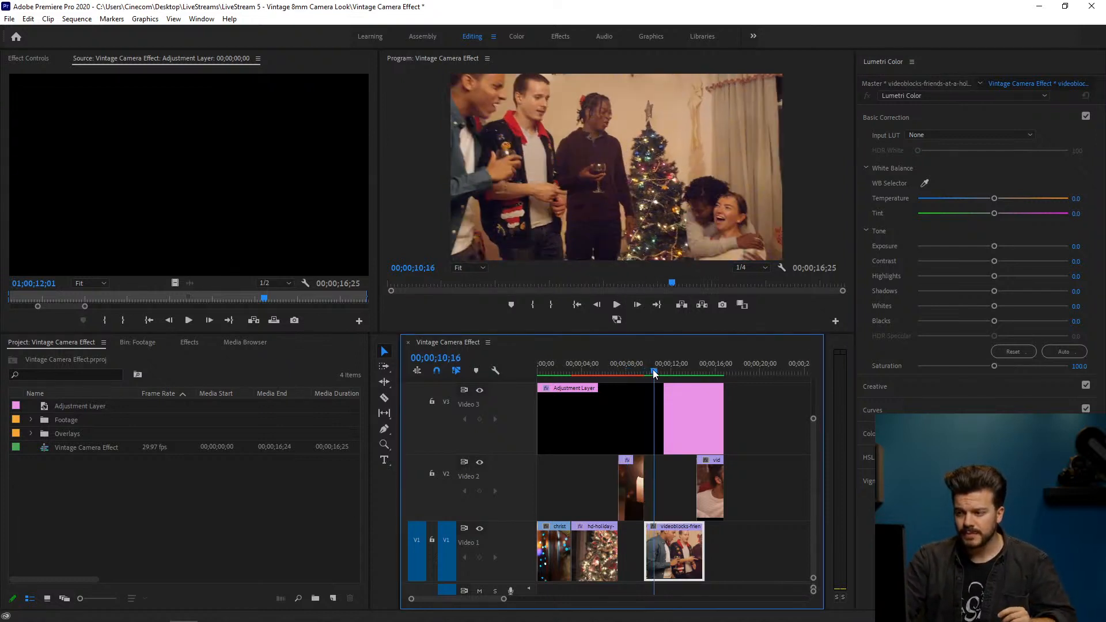
drag(654, 371, 669, 370)
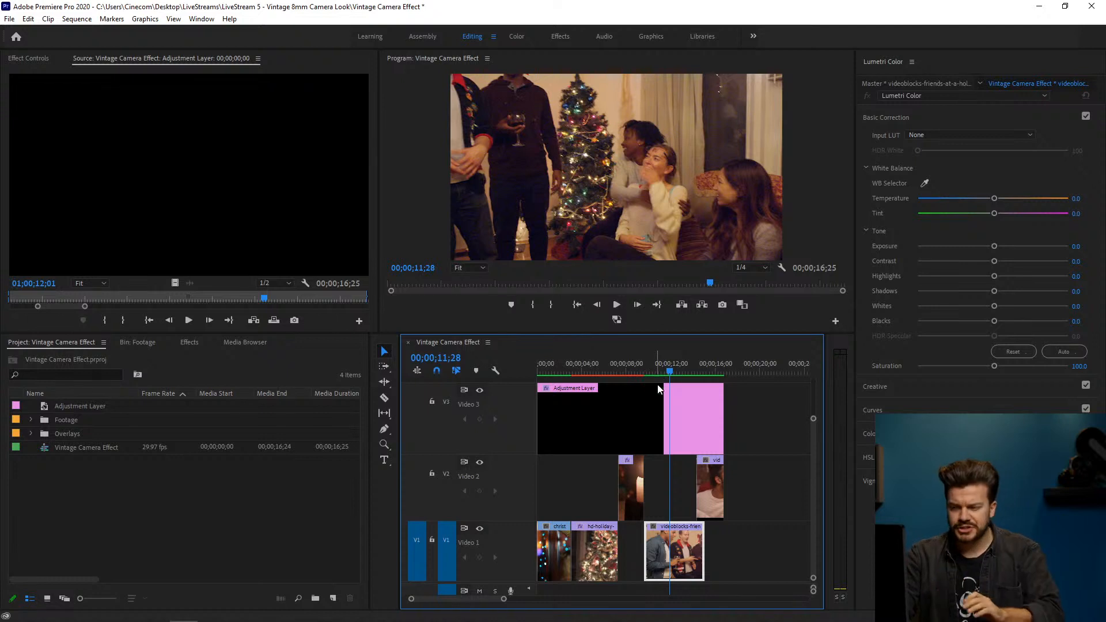
click(694, 411)
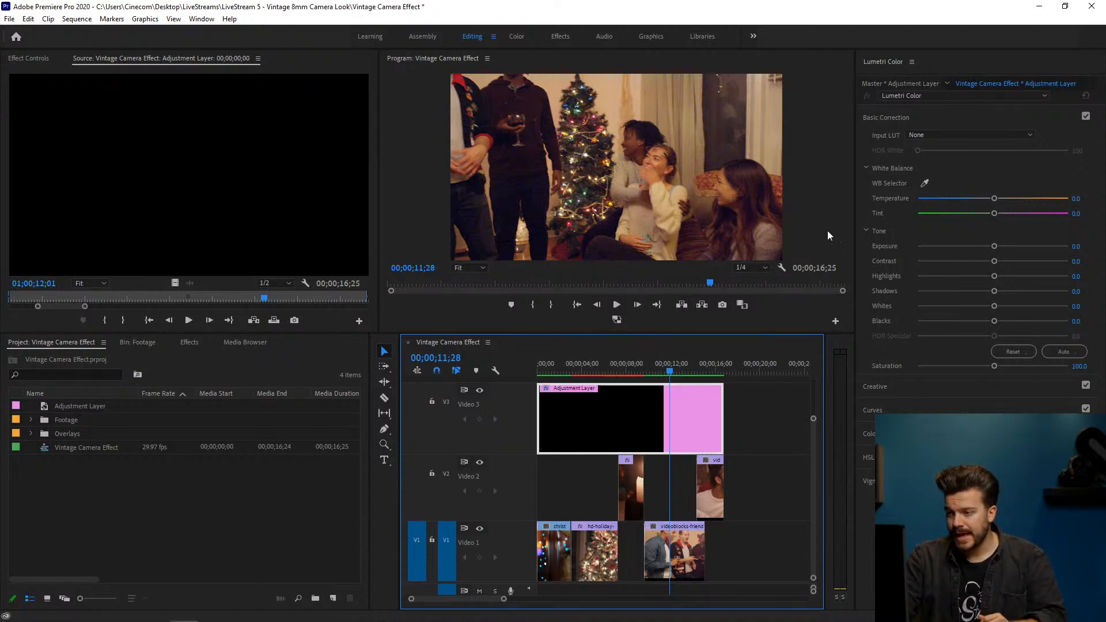
Step: Set the adjustment layer's Creative Sharpen to -10 in Lumetri Color
click(911, 387)
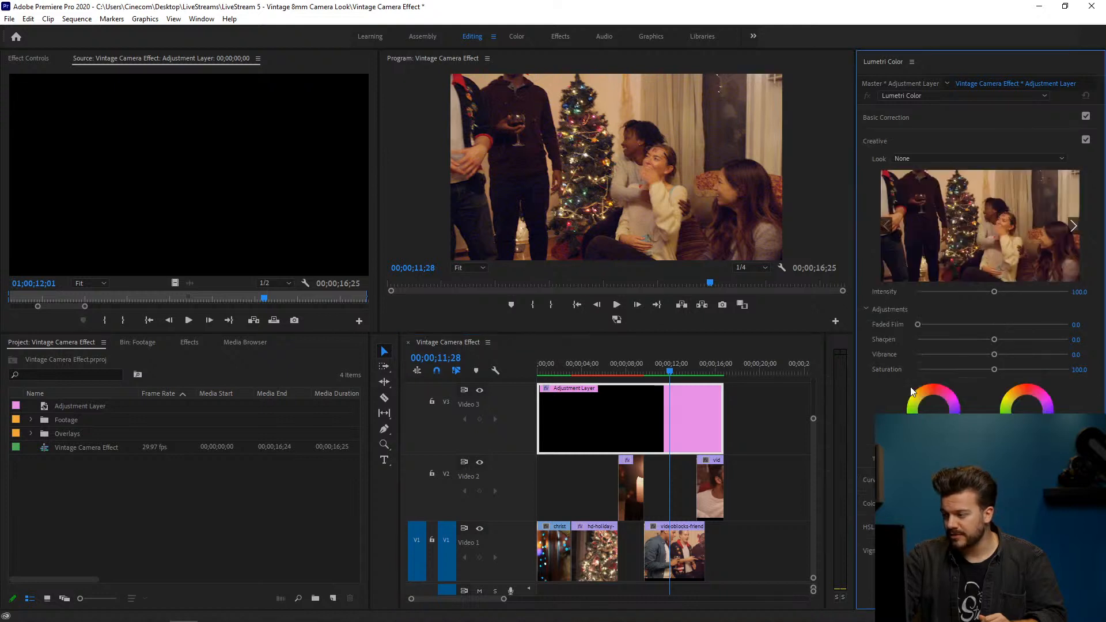
click(1077, 340)
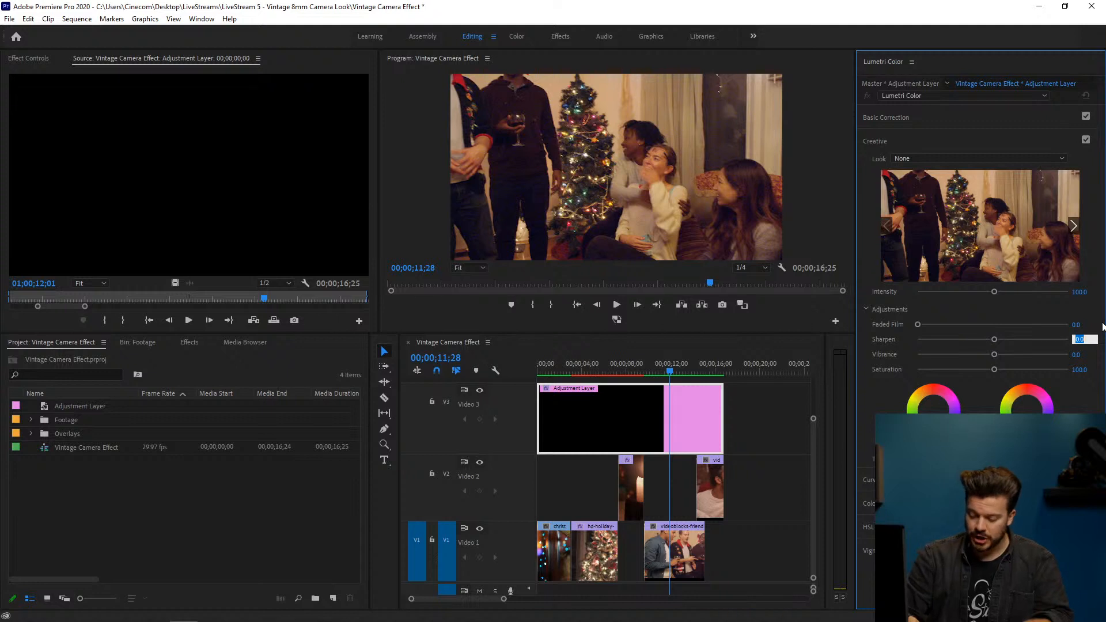
text(-10)
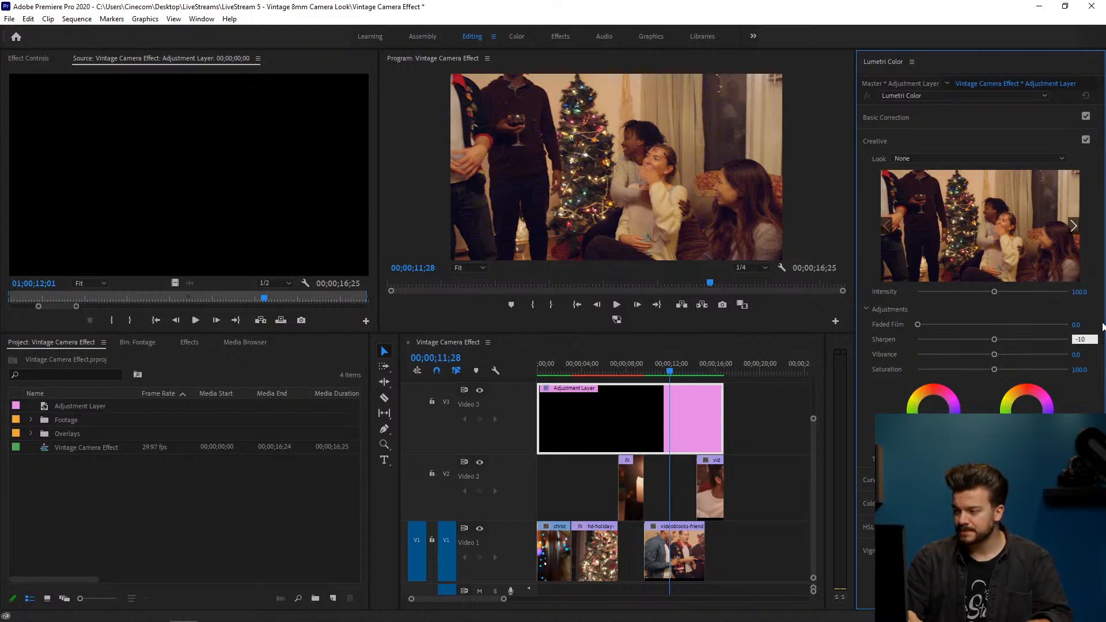
key(Return)
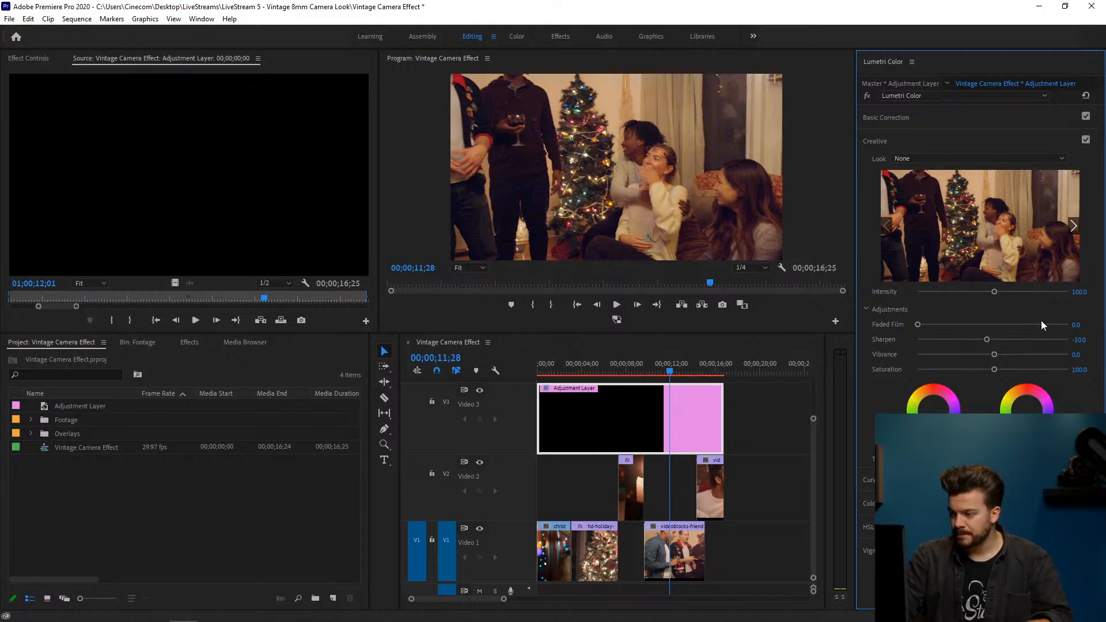
Step: Add three points to the adjustment layer's RGB curve, pull the shadow point down slightly and lift the black point
click(908, 143)
click(901, 163)
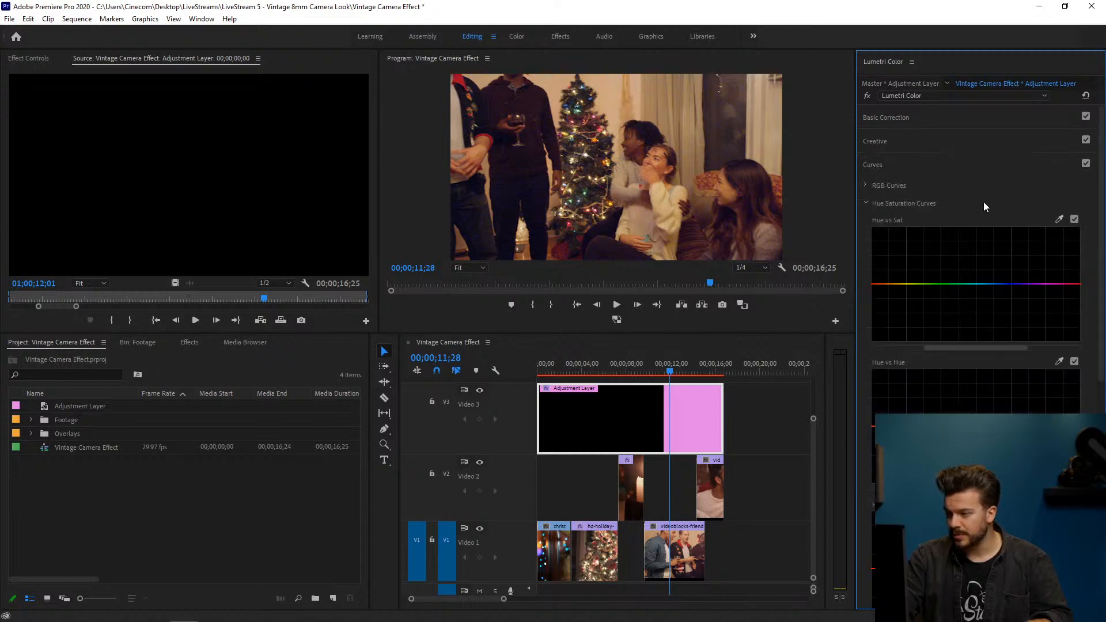
click(865, 186)
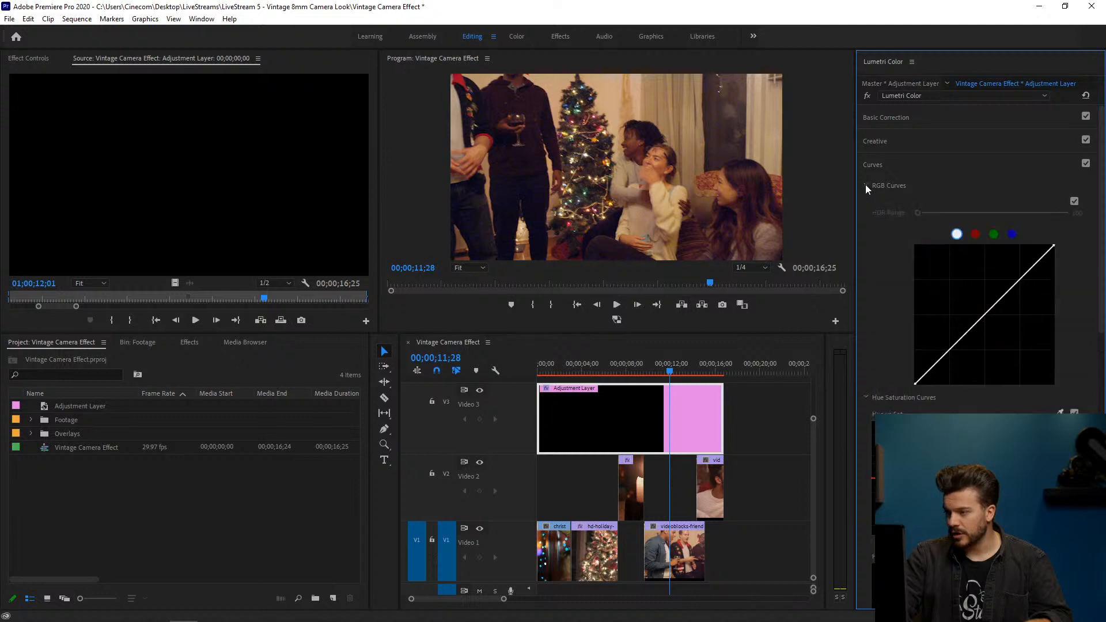
click(986, 313)
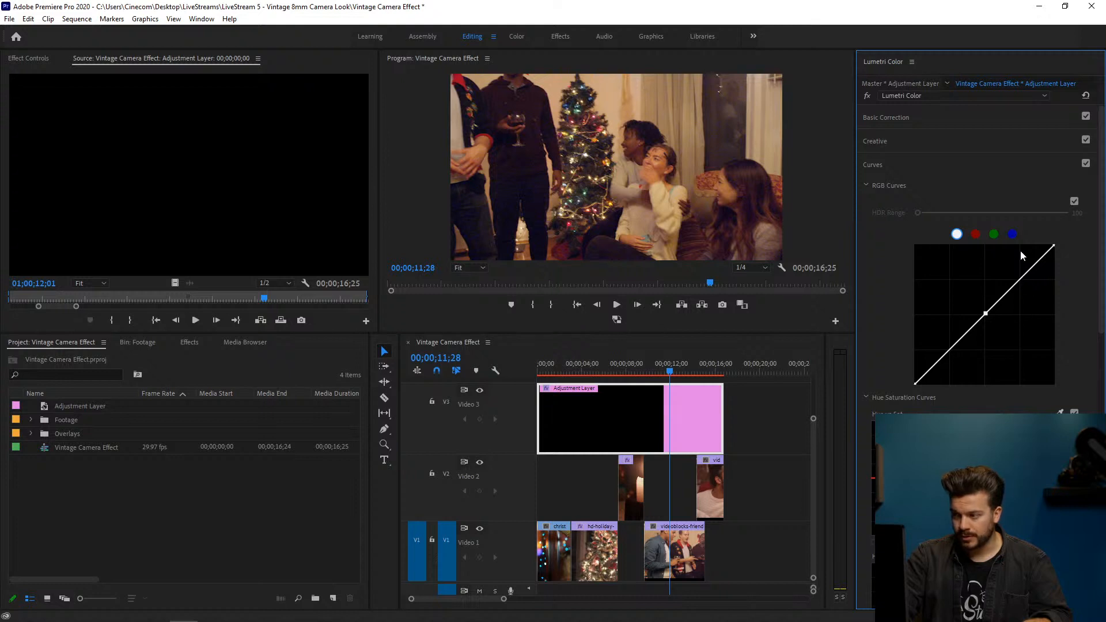
click(1020, 279)
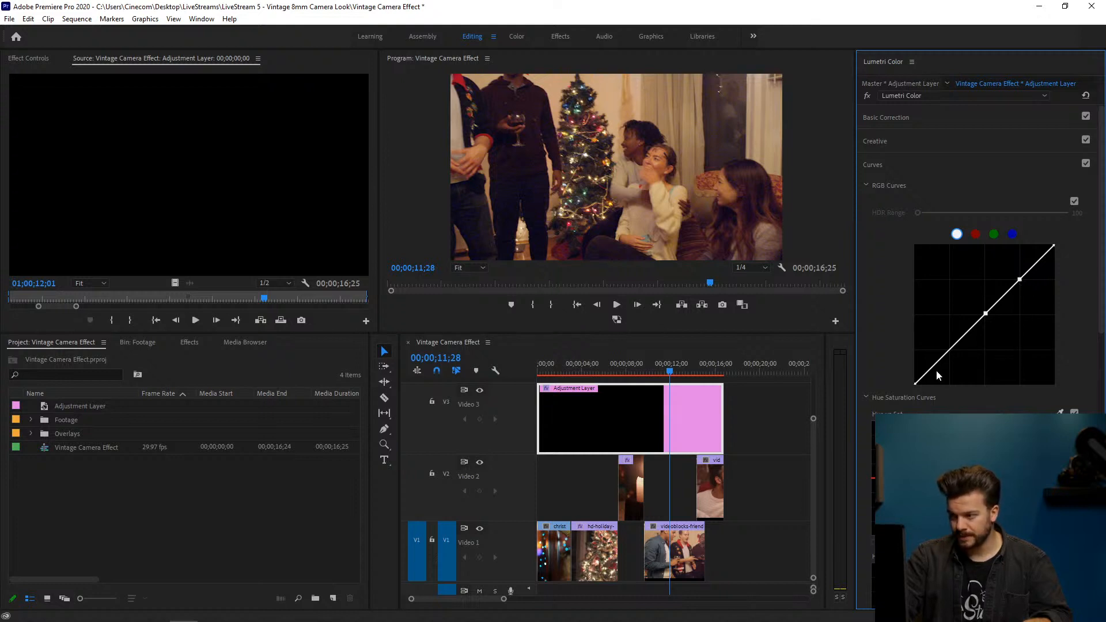
click(949, 350)
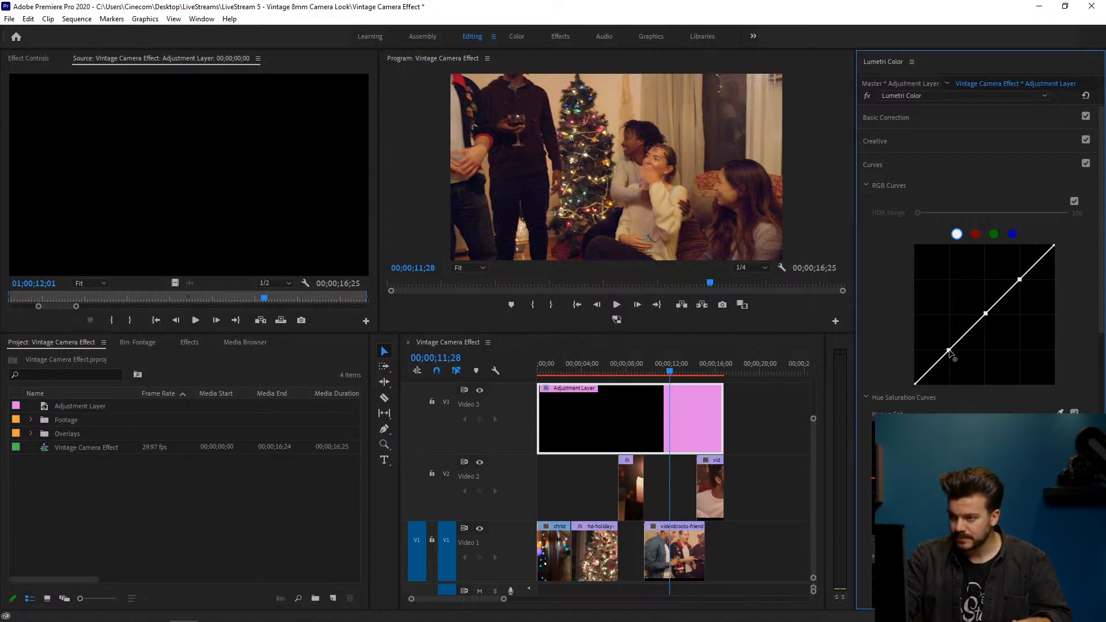
drag(948, 352, 949, 354)
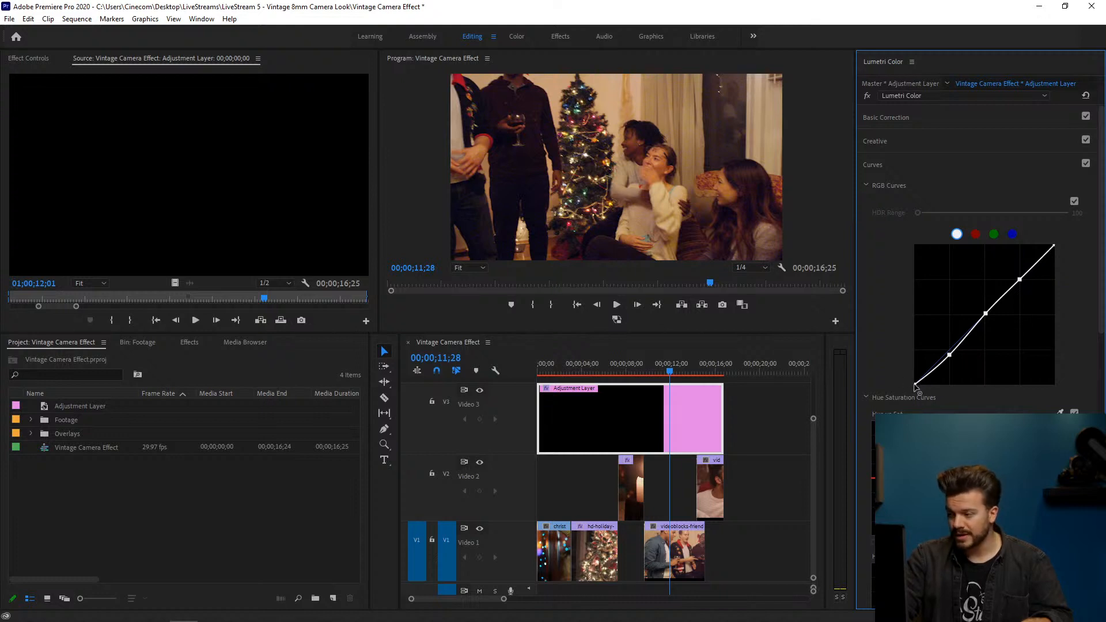
mouse_move(912, 383)
mouse_down()
mouse_move(904, 367)
mouse_move(904, 377)
mouse_up()
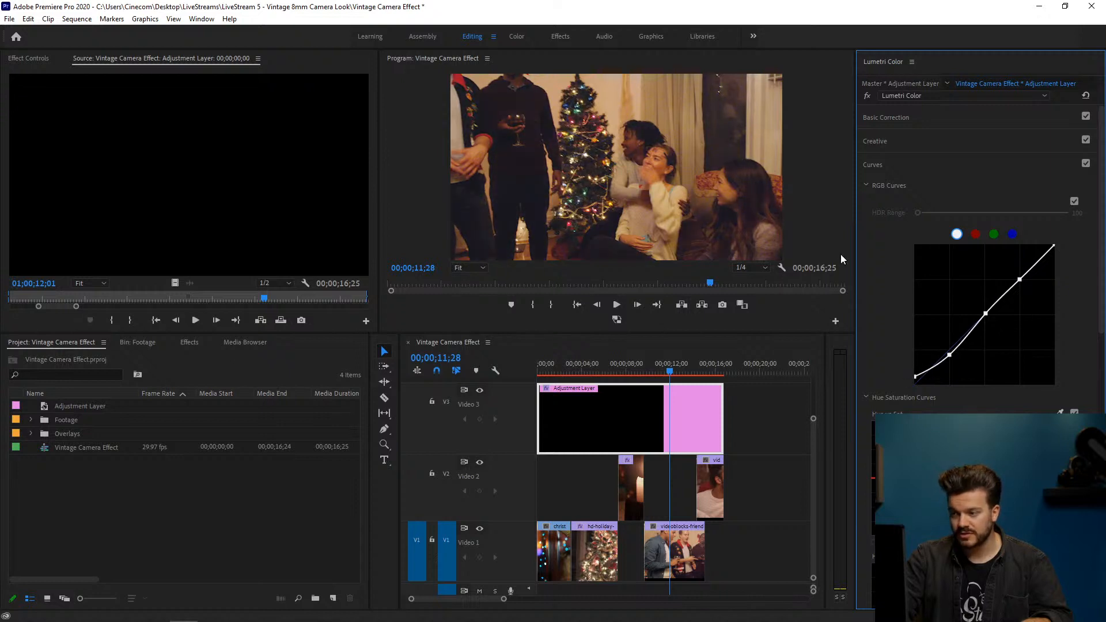
Step: Compare the Christmas tree clip with Curves off and on, and lower the RGB curve's white point slightly
drag(634, 367, 596, 366)
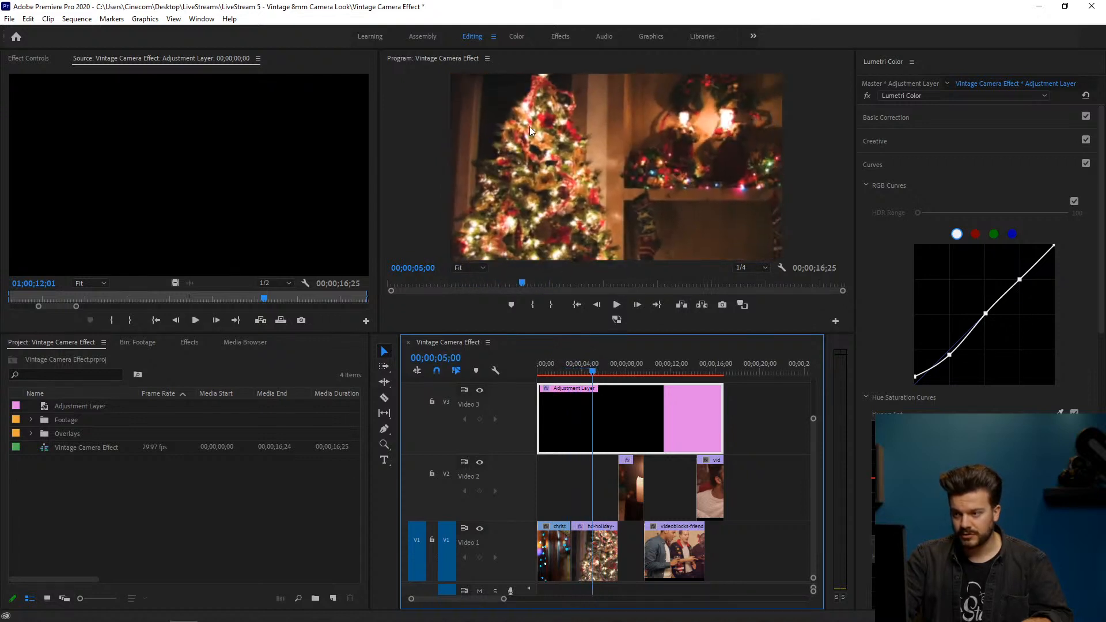
click(1086, 164)
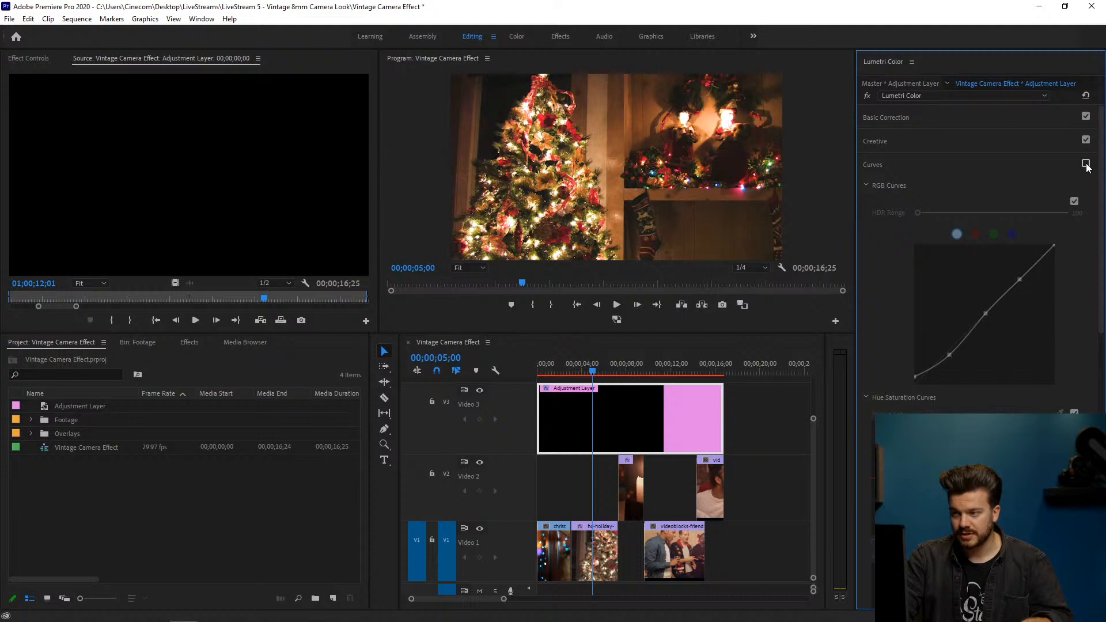
click(1085, 164)
click(1086, 164)
click(1086, 164)
click(1085, 164)
click(1086, 164)
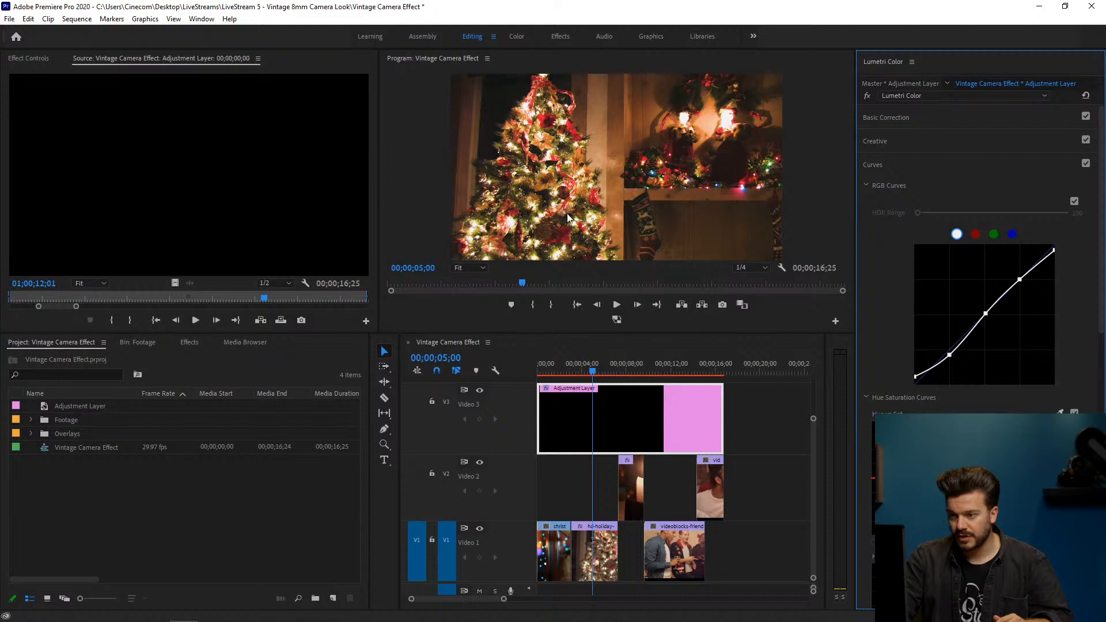
click(617, 369)
drag(617, 366, 675, 361)
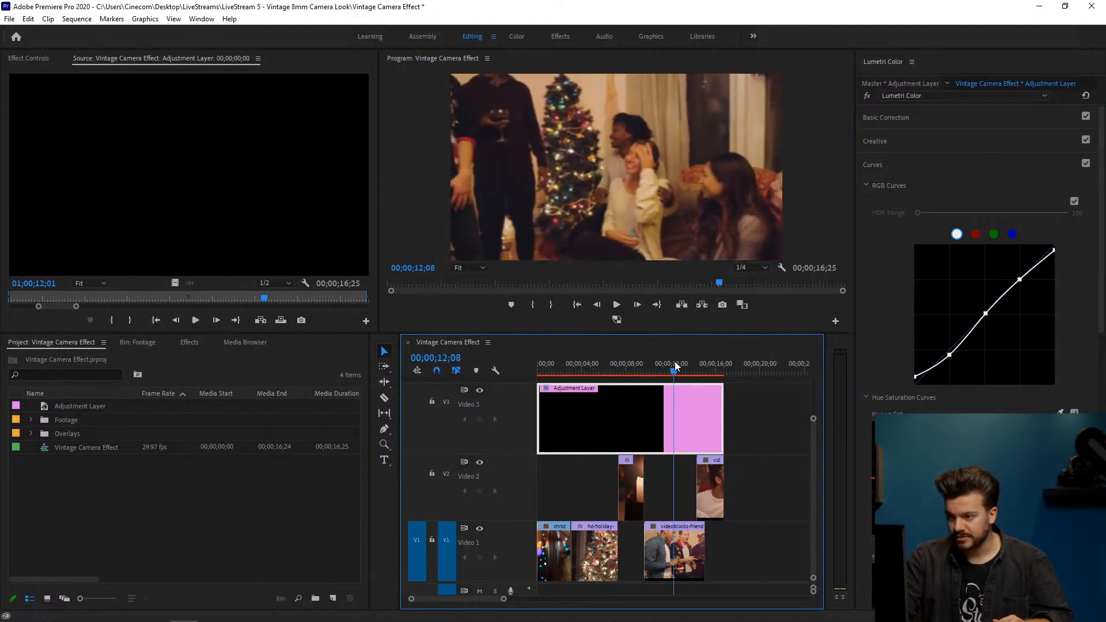
Step: Tint the adjustment layer's shadows very slightly toward red with the Shadows color wheel, darken them a touch, and check the couple clip
click(890, 166)
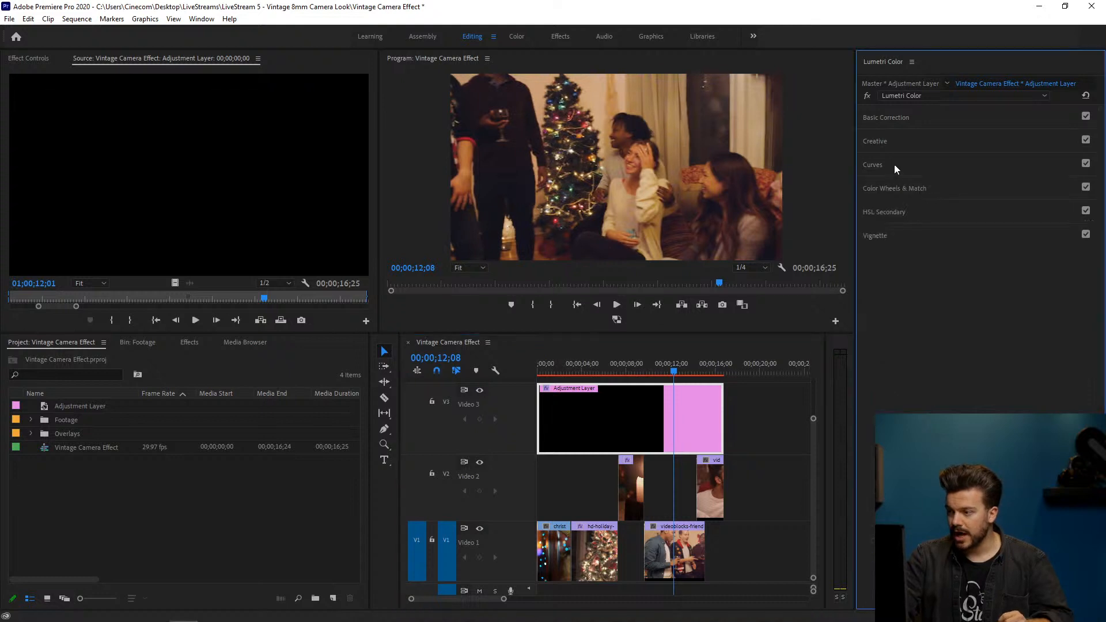
click(910, 190)
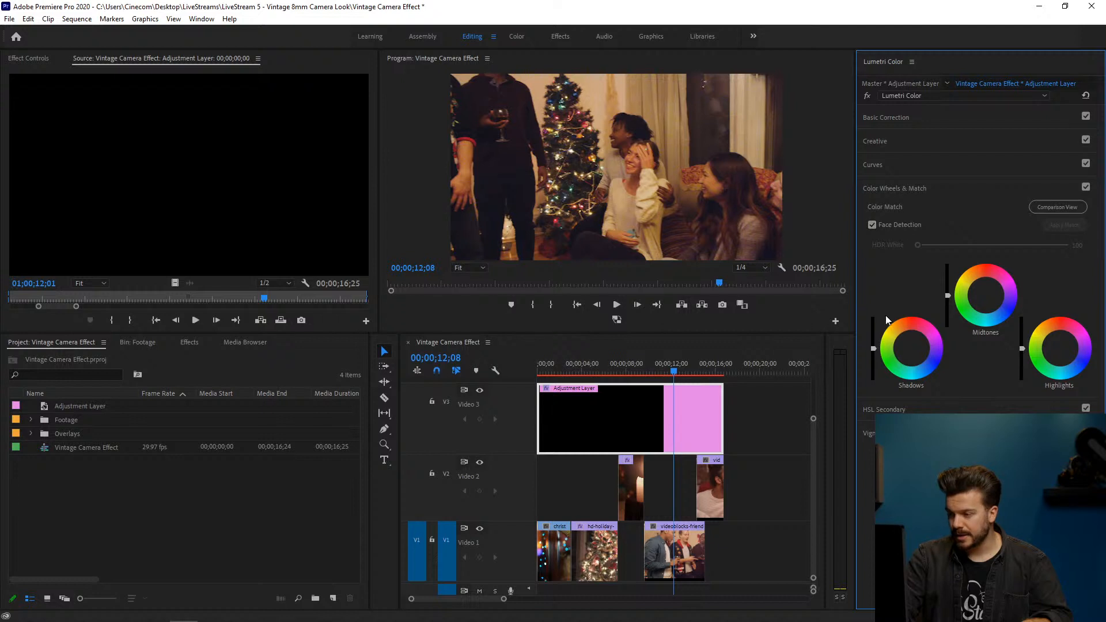
click(911, 348)
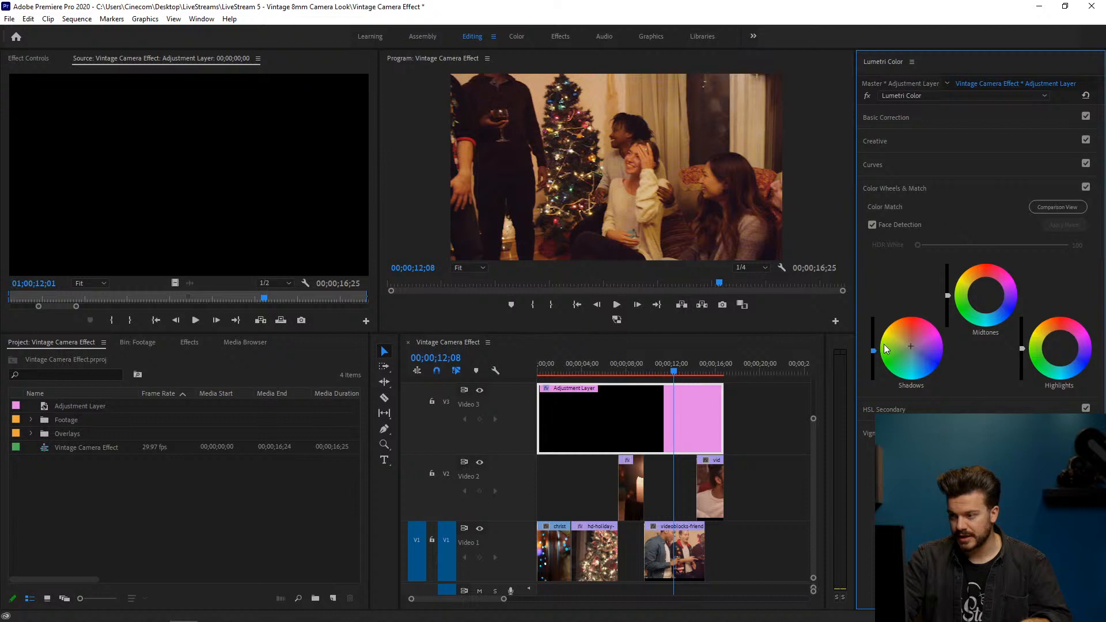
drag(689, 365, 713, 366)
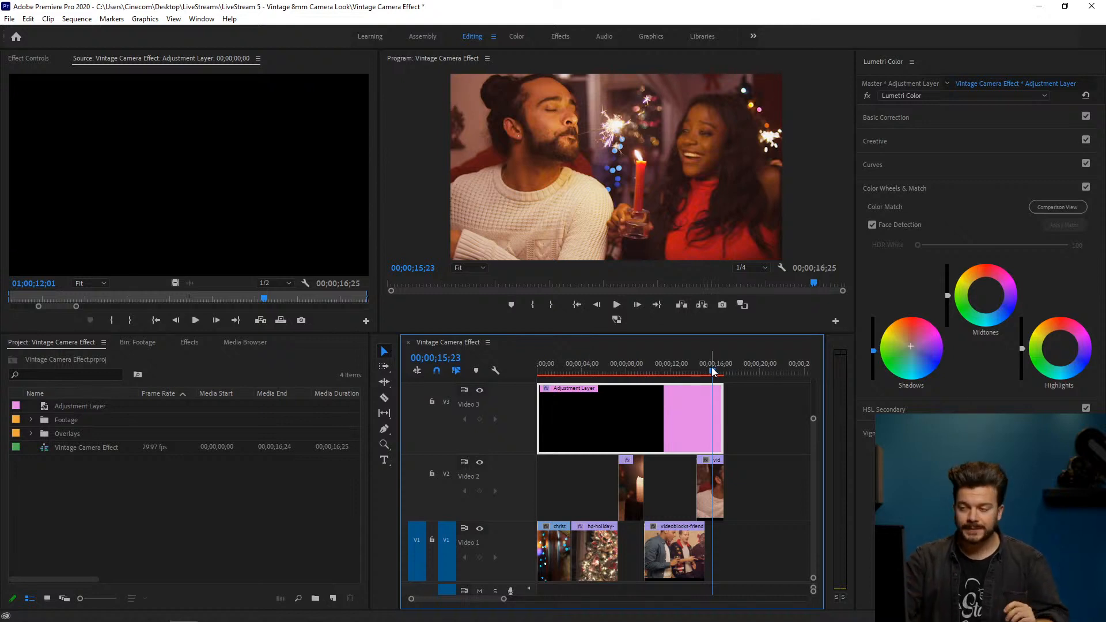
Step: Warm the first clip with the window lights by setting its Lumetri temperature to 36.6
drag(690, 365, 546, 347)
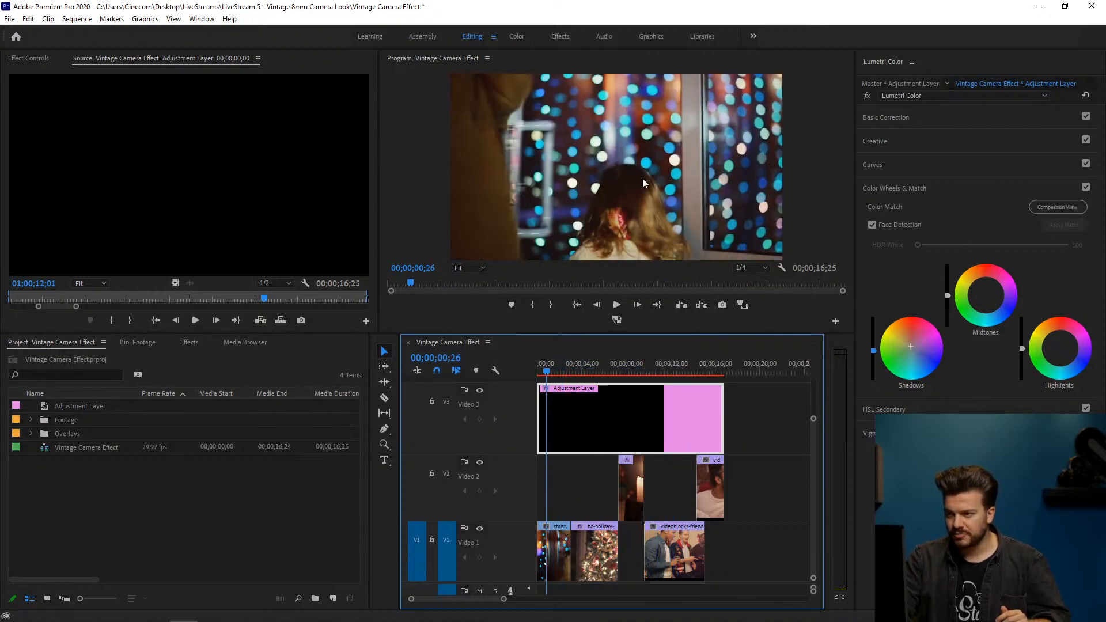
click(555, 545)
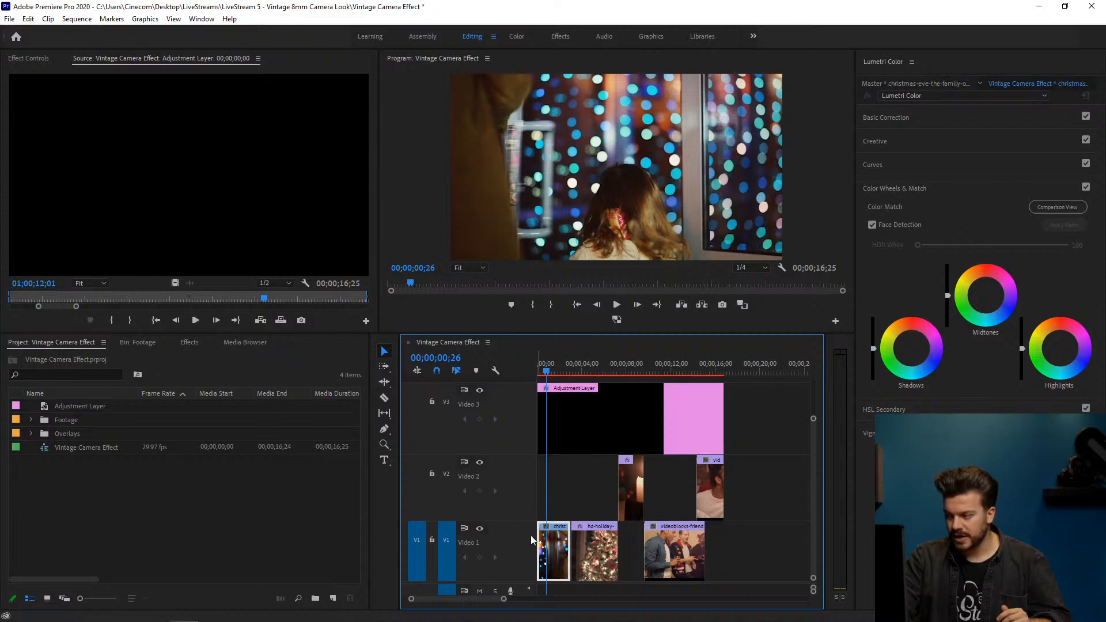
click(921, 119)
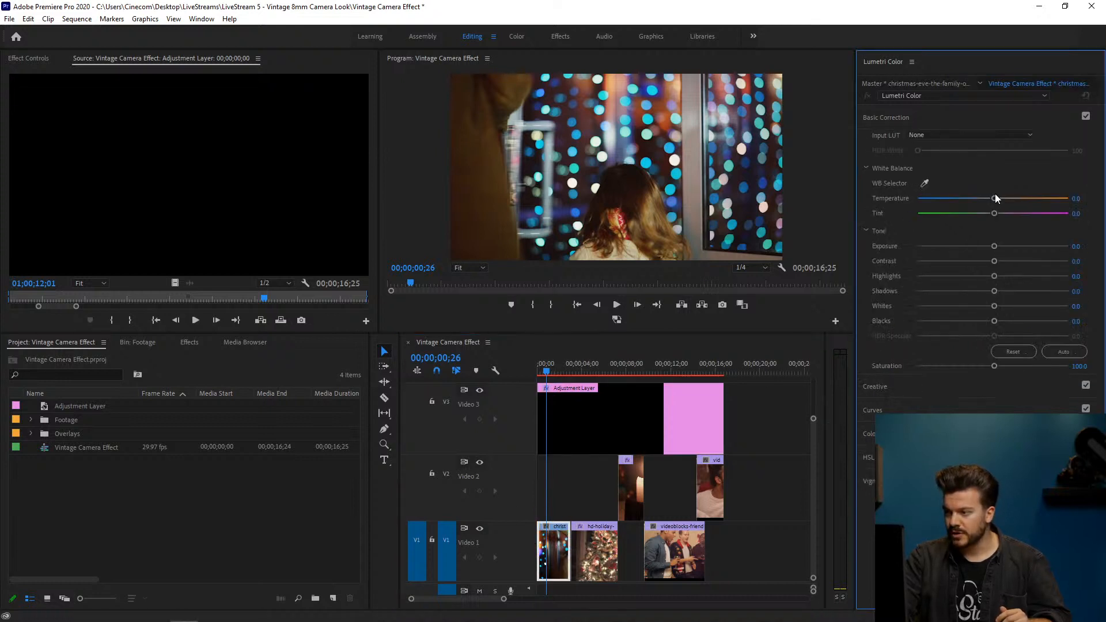
drag(995, 199, 1001, 199)
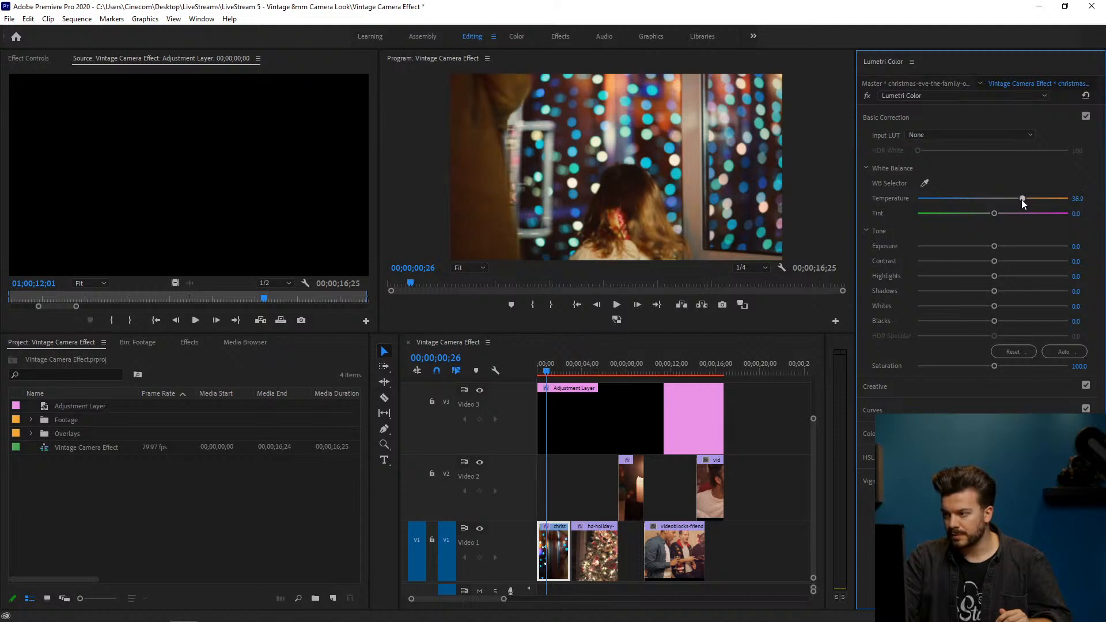
drag(547, 372, 564, 368)
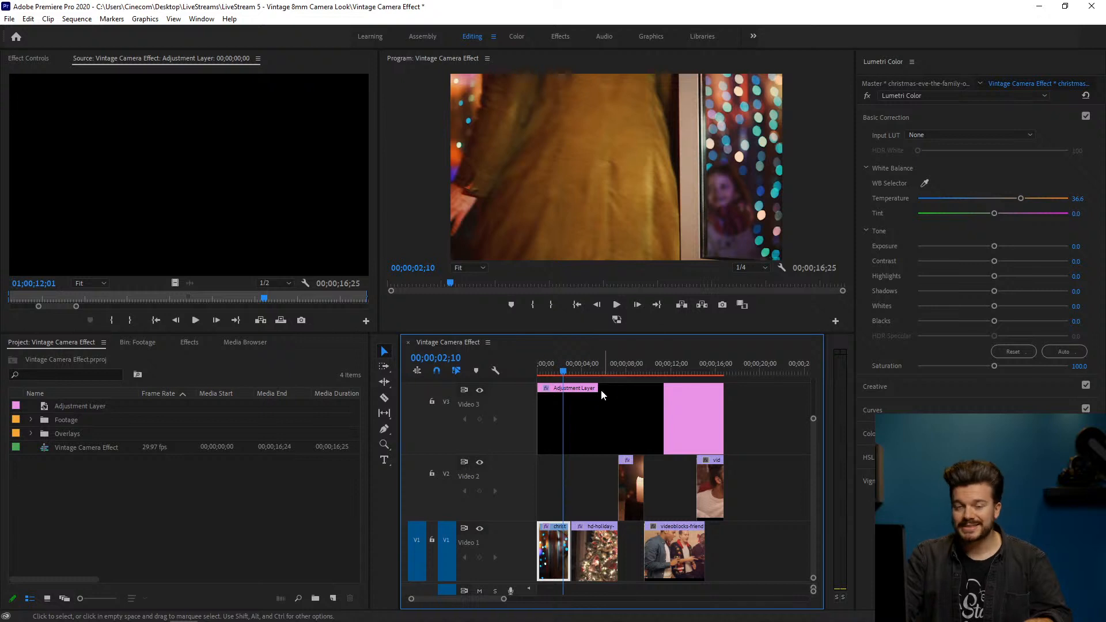
Step: Select the adjustment layer and review its grade and color wheels over the tree, party and couple clips, including a short playback
click(644, 406)
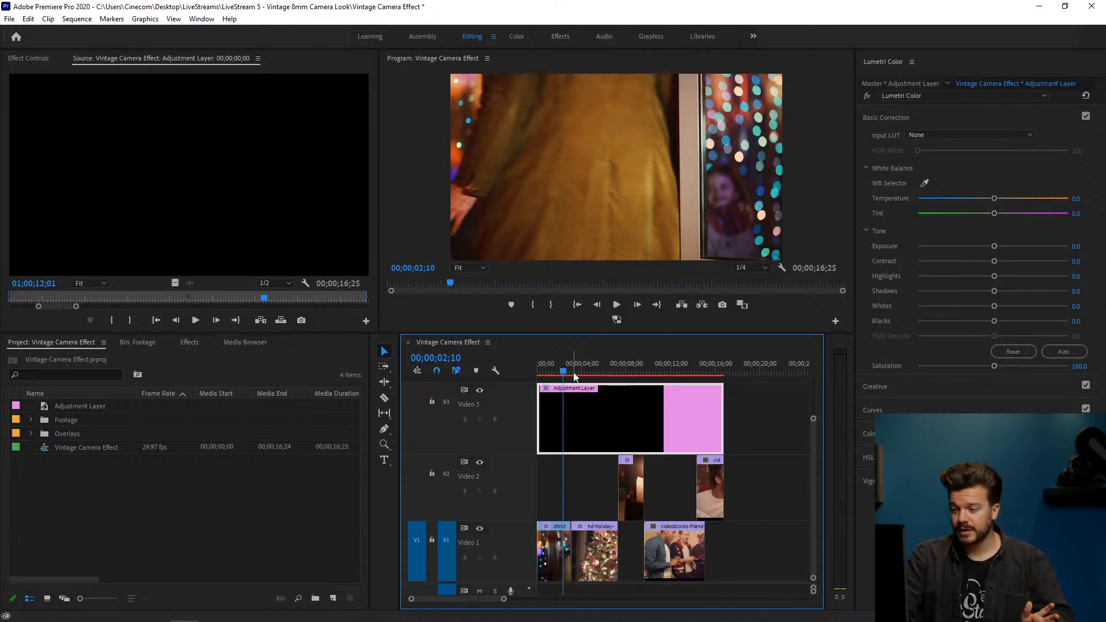
drag(576, 371, 604, 373)
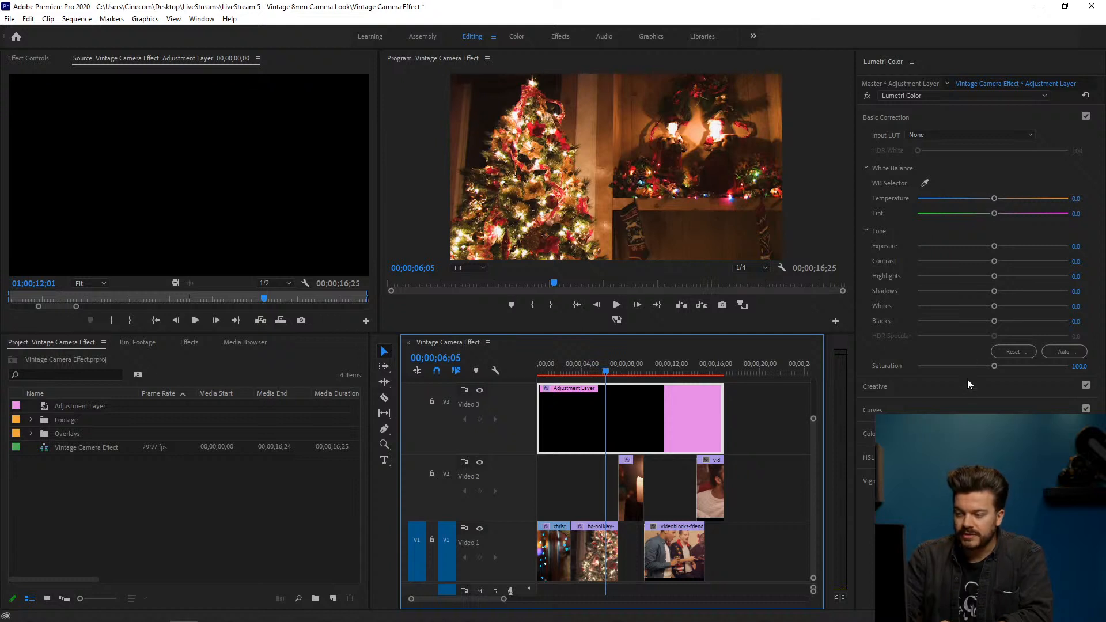
click(922, 433)
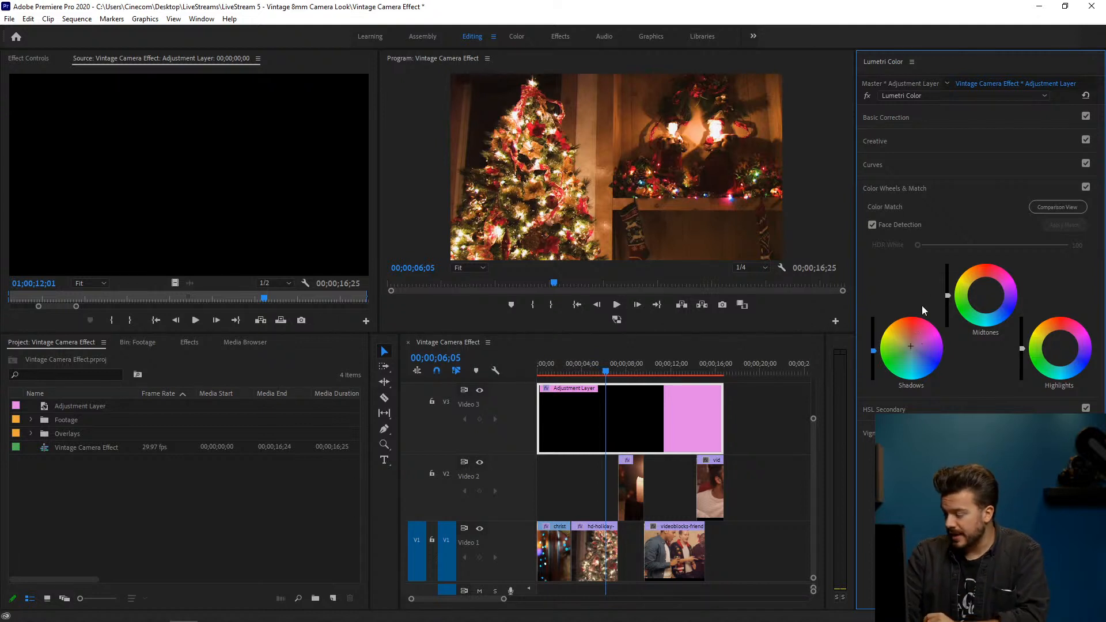
drag(617, 365, 705, 375)
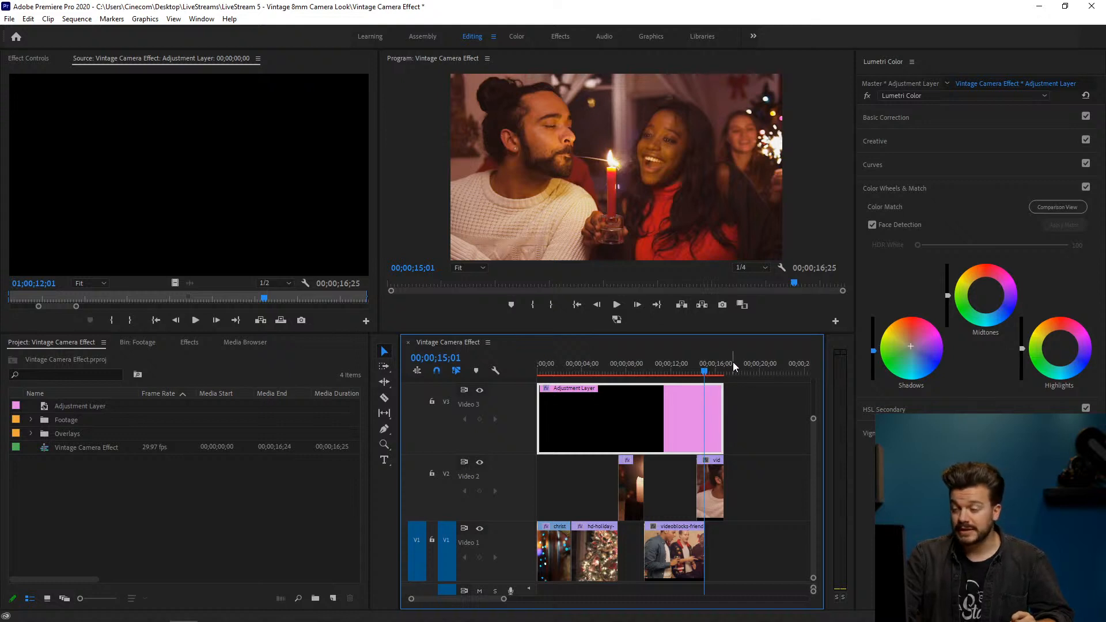
click(678, 372)
key(space)
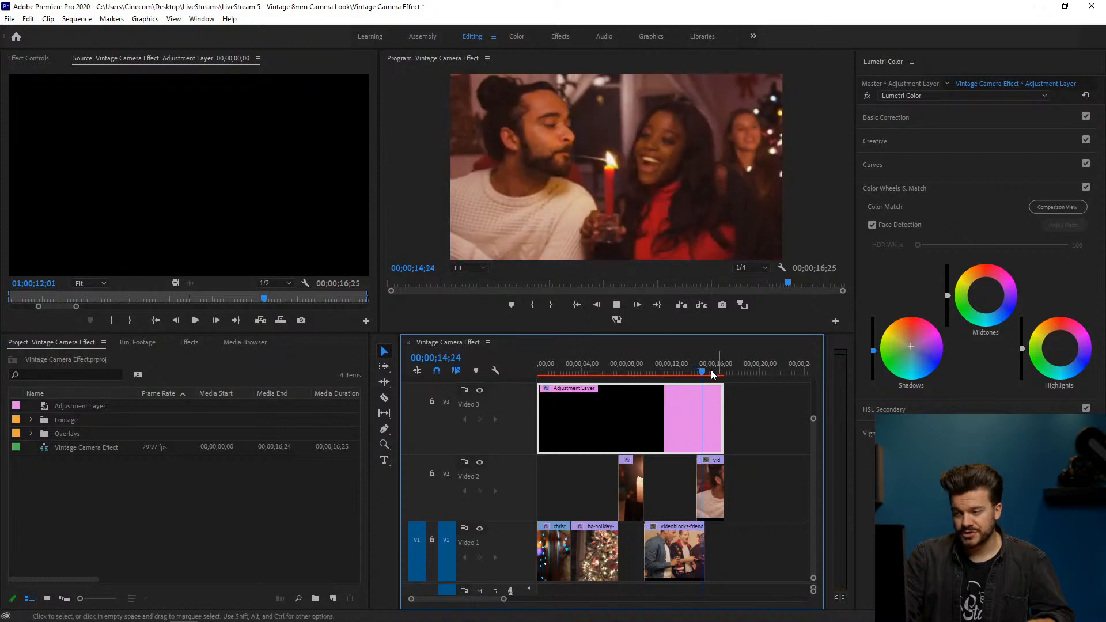
key(space)
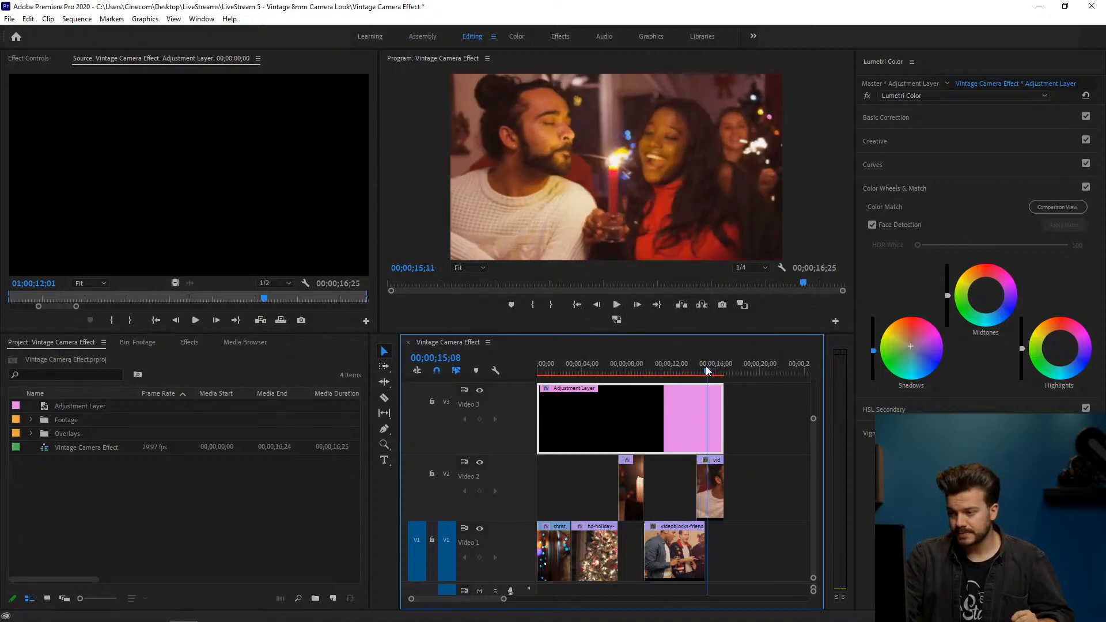
click(696, 368)
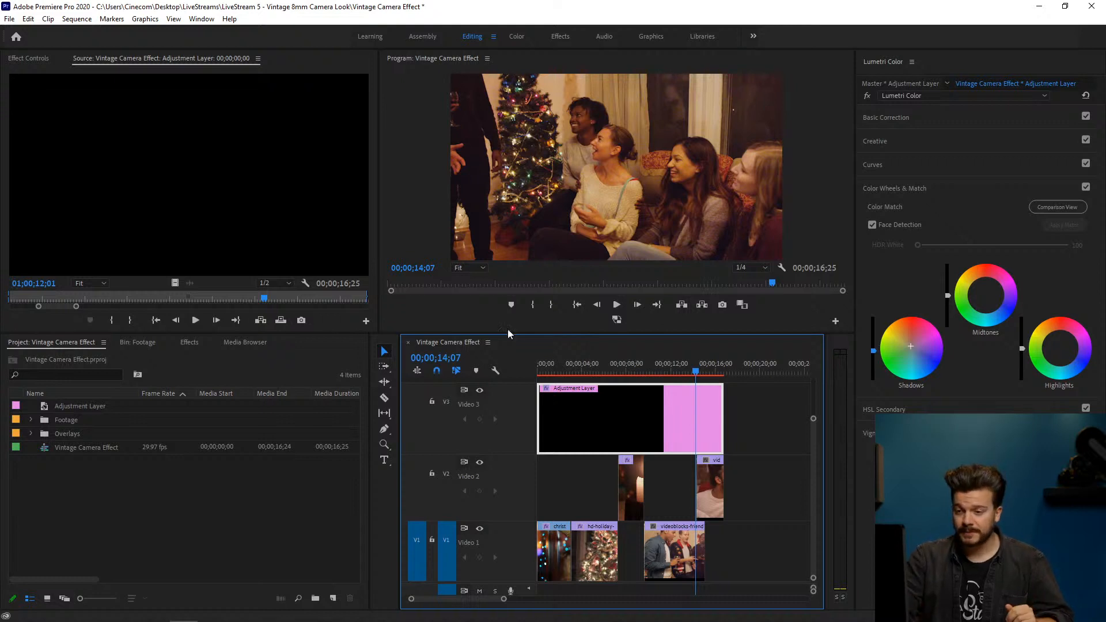
Step: Search the effects for "noise" and apply the Noise effect from Noise & Grain to the adjustment layer
click(190, 342)
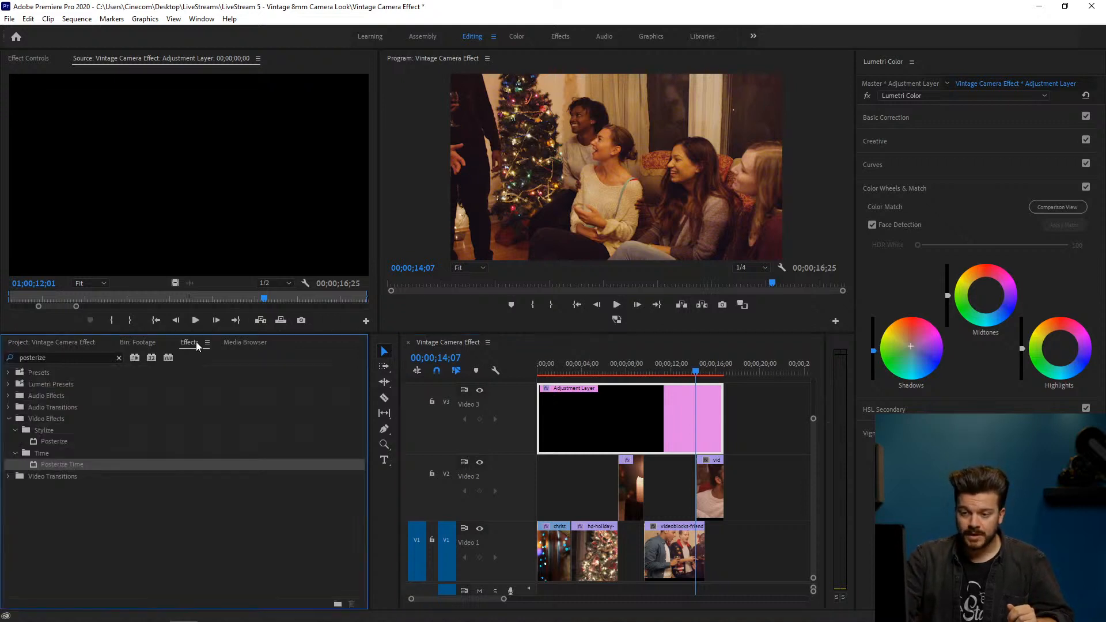
click(119, 358)
click(106, 356)
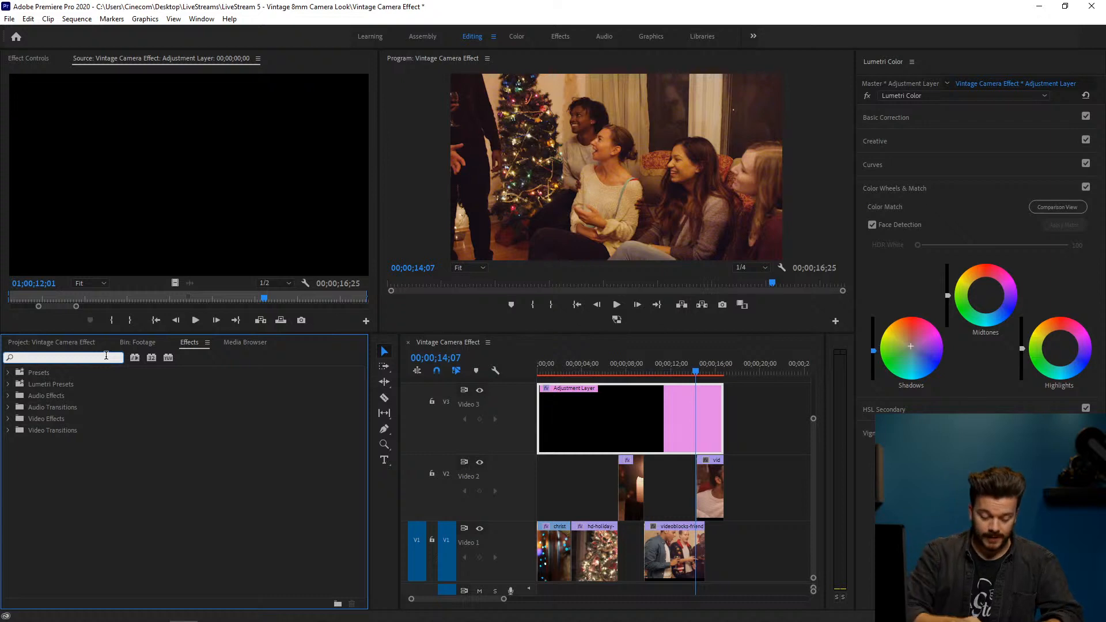
text(noise)
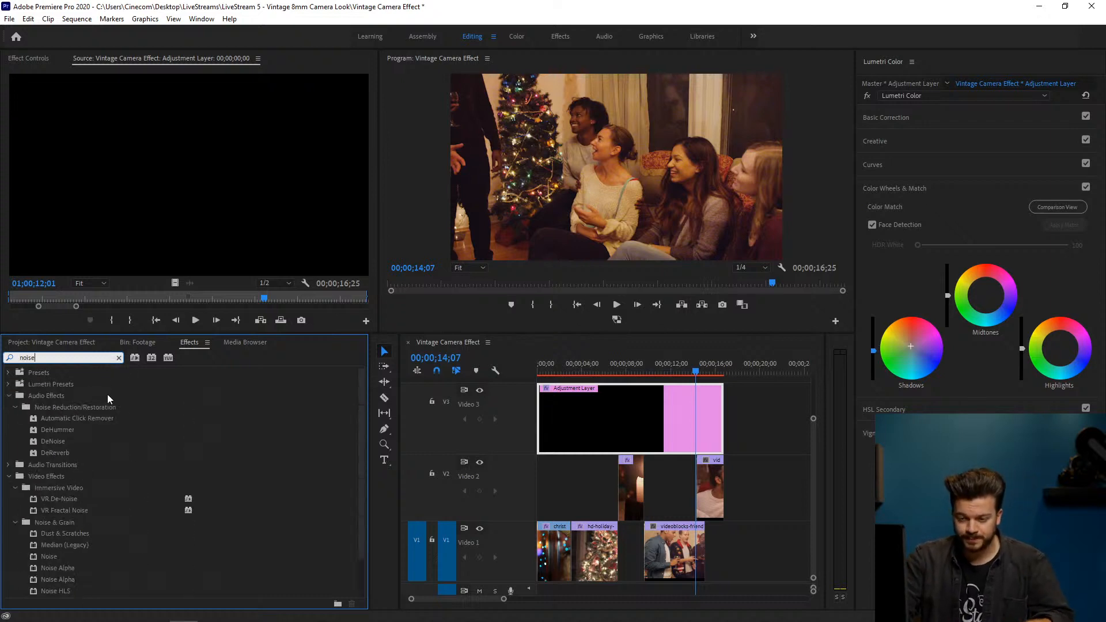
scroll(110, 403, down, 2)
scroll(70, 481, down, 1)
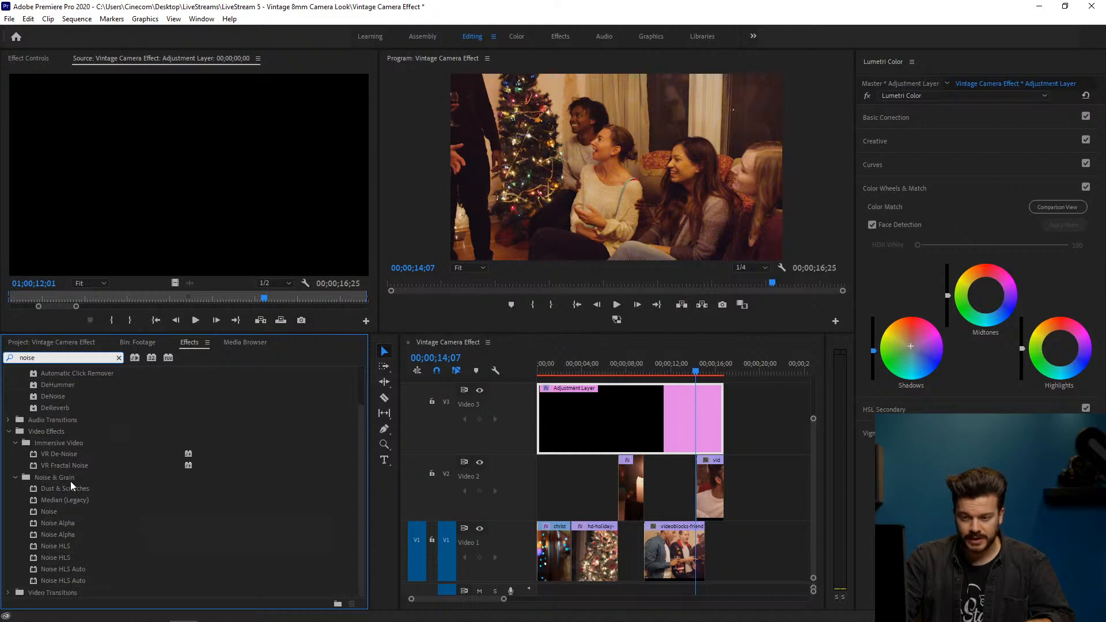
click(64, 477)
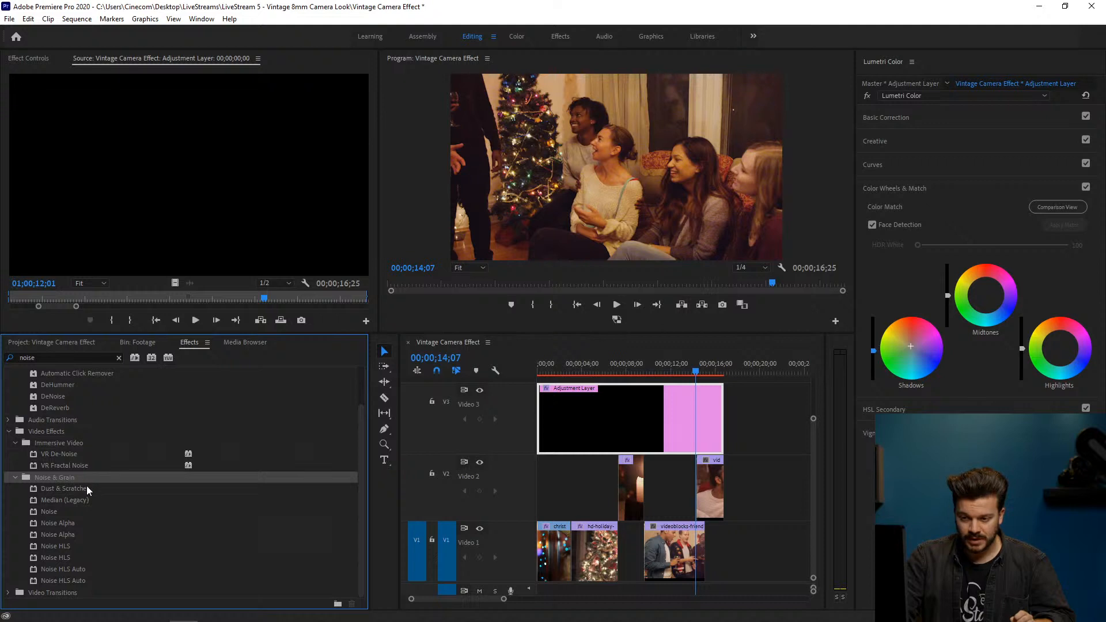
click(85, 487)
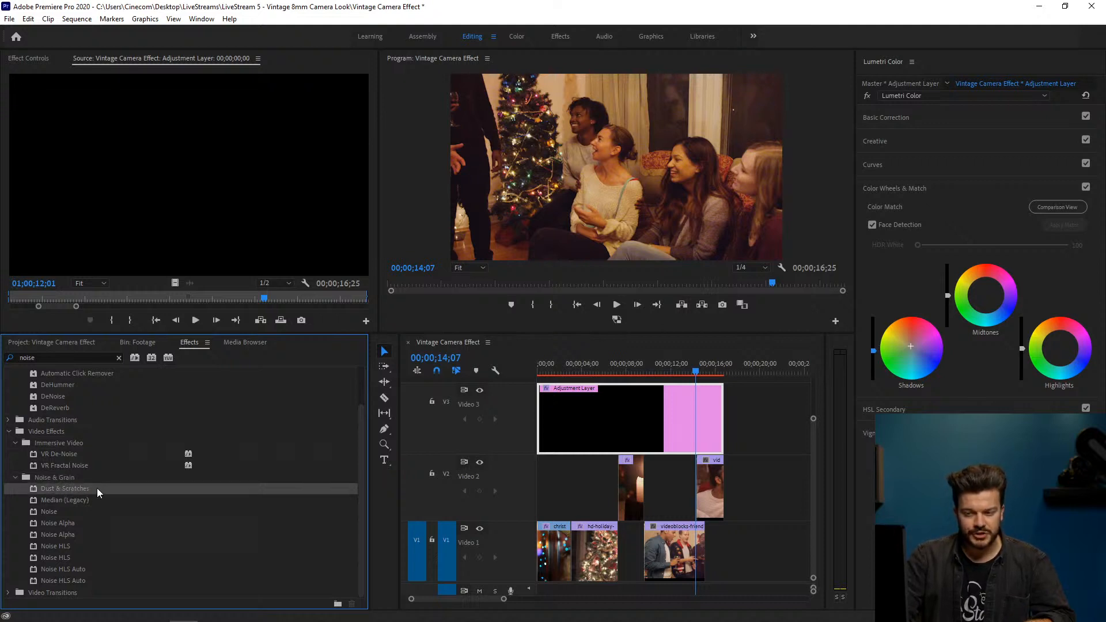
click(56, 511)
drag(56, 510, 608, 409)
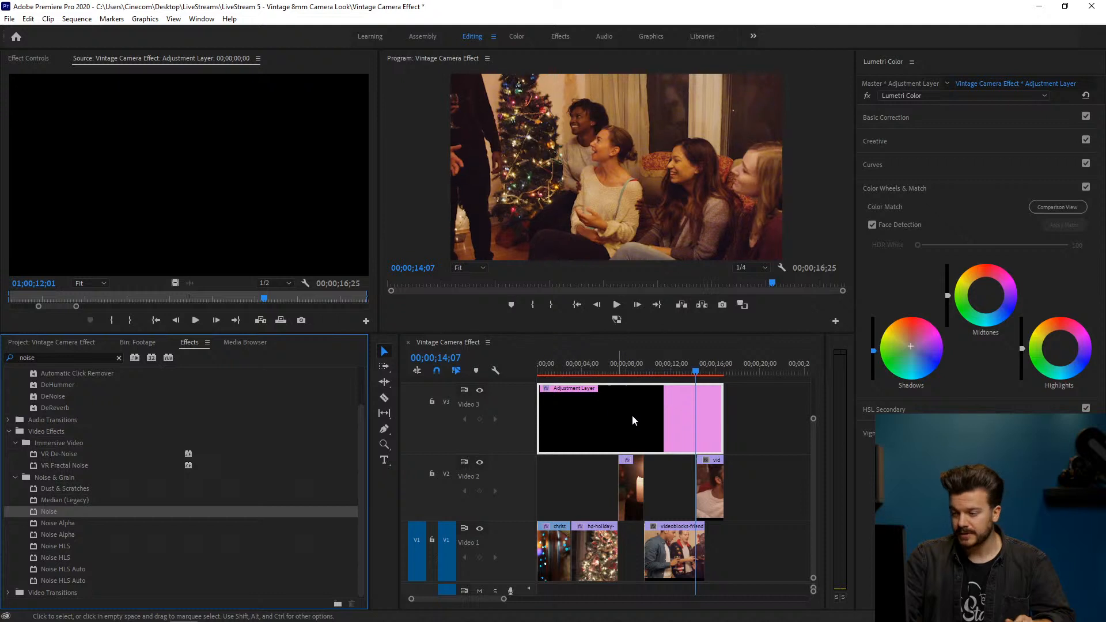
Step: Collapse the adjustment layer's Posterize Time and Lumetri Color settings and set the Amount of Noise to 25%
click(37, 57)
drag(370, 137, 369, 248)
scroll(173, 159, up, 2)
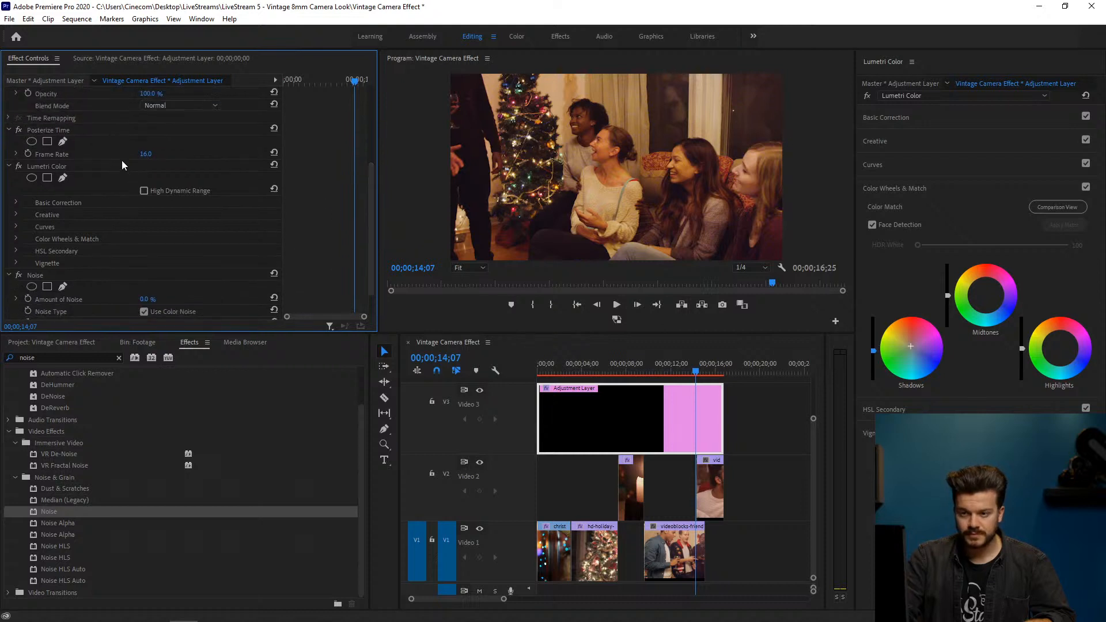
click(10, 130)
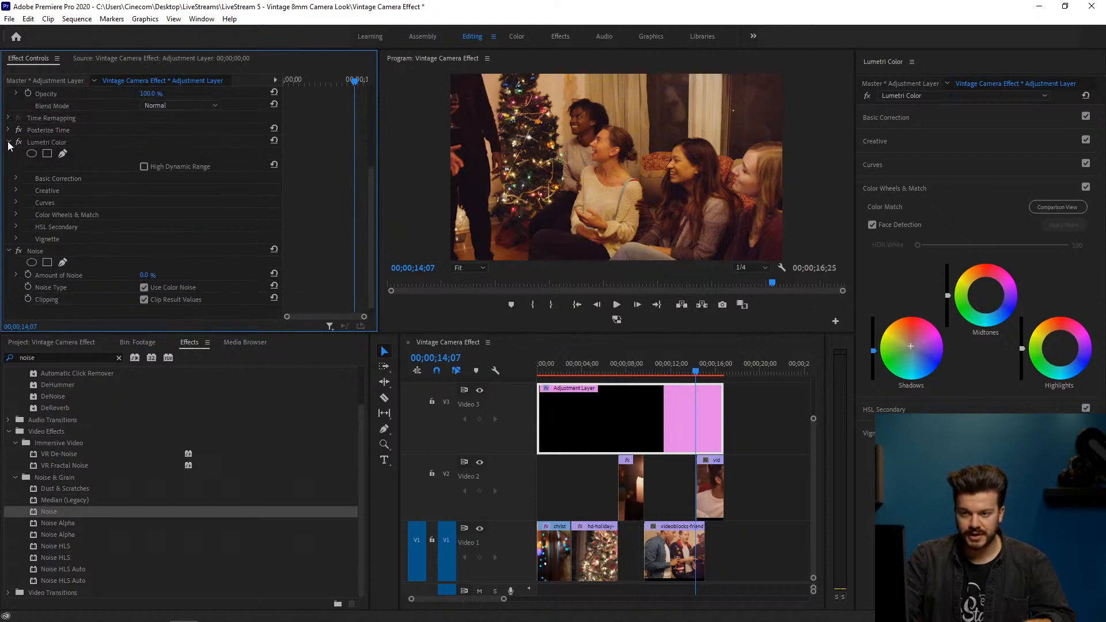
click(9, 143)
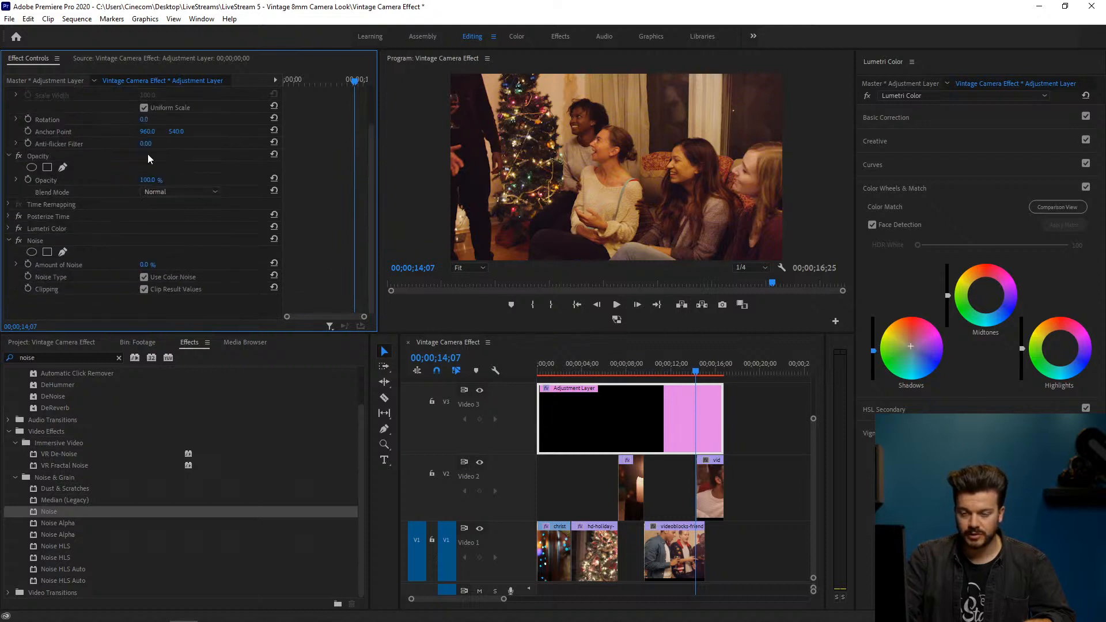
click(51, 238)
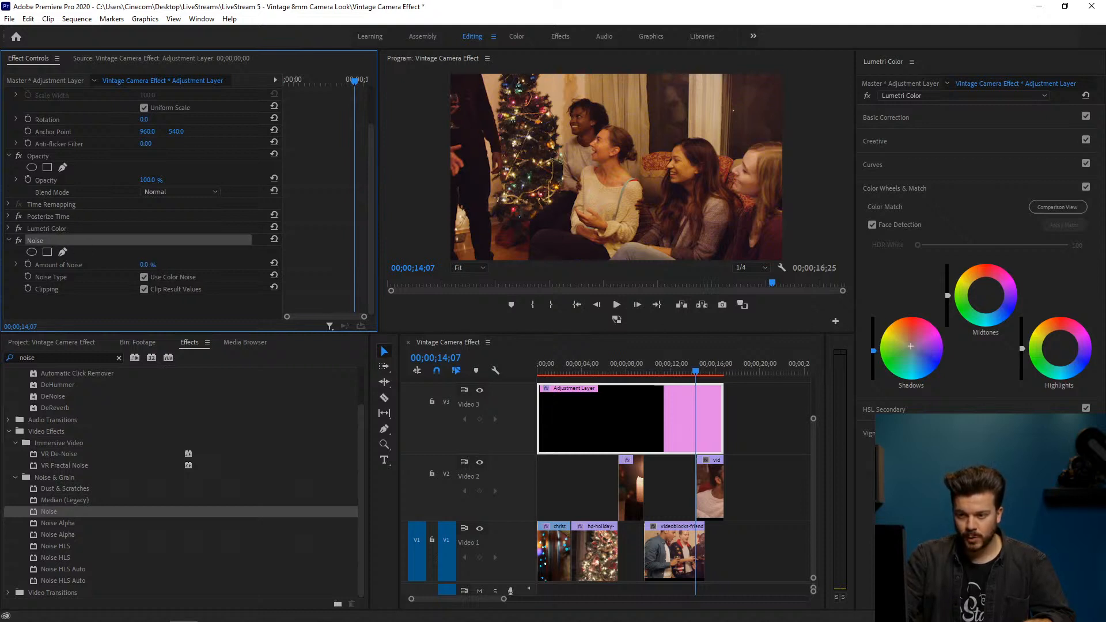
click(161, 260)
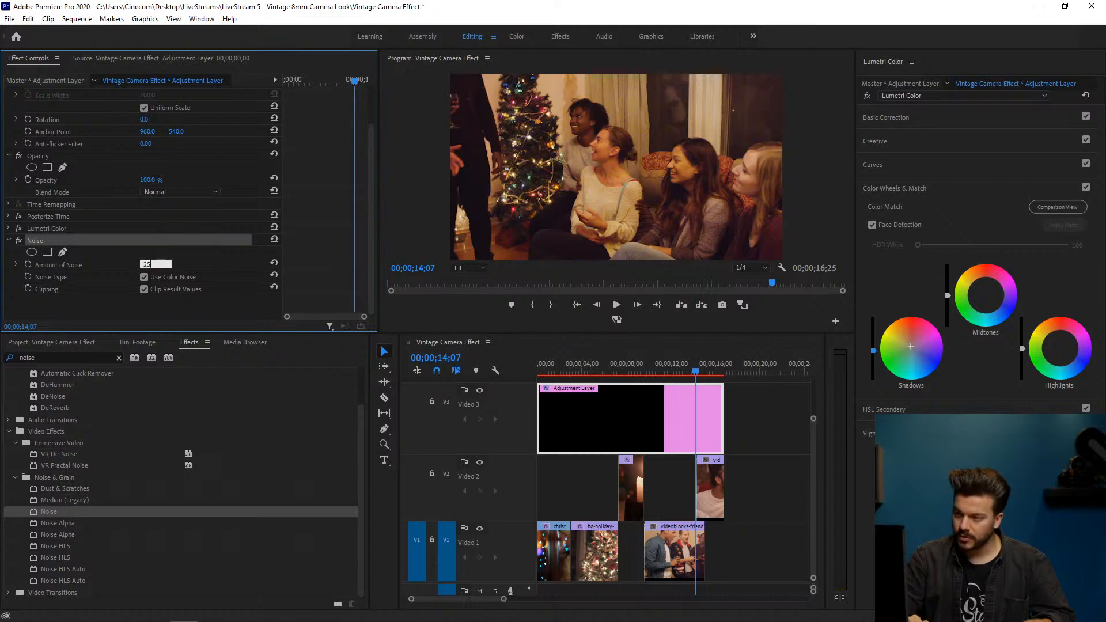
key(Return)
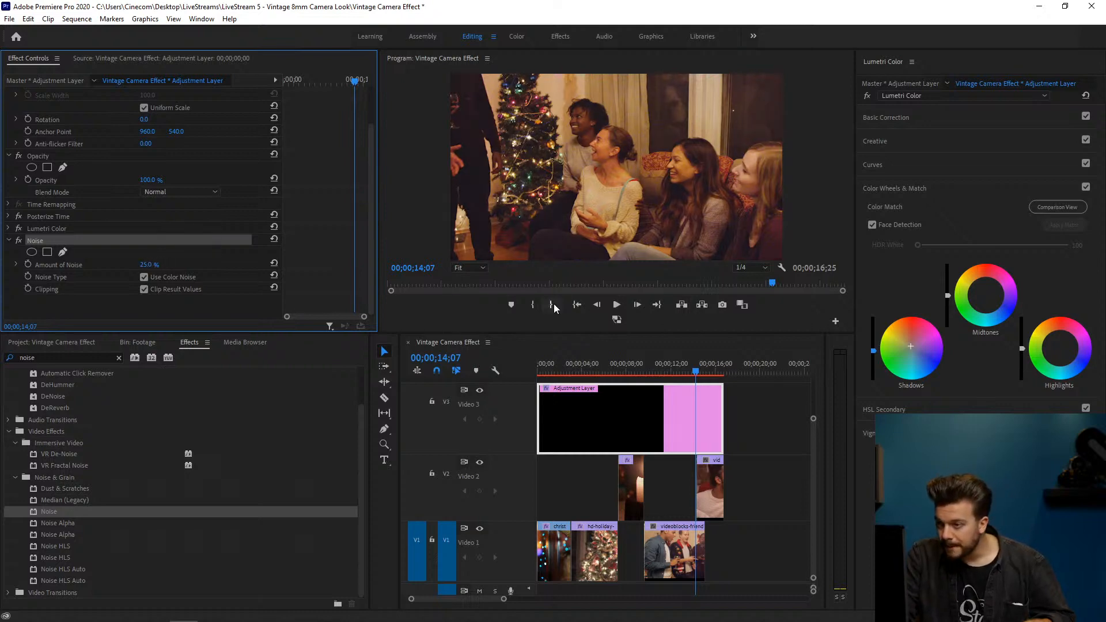
Step: Move the playhead to the party clip and set the adjustment layer's Amount of Noise to 45%
click(669, 372)
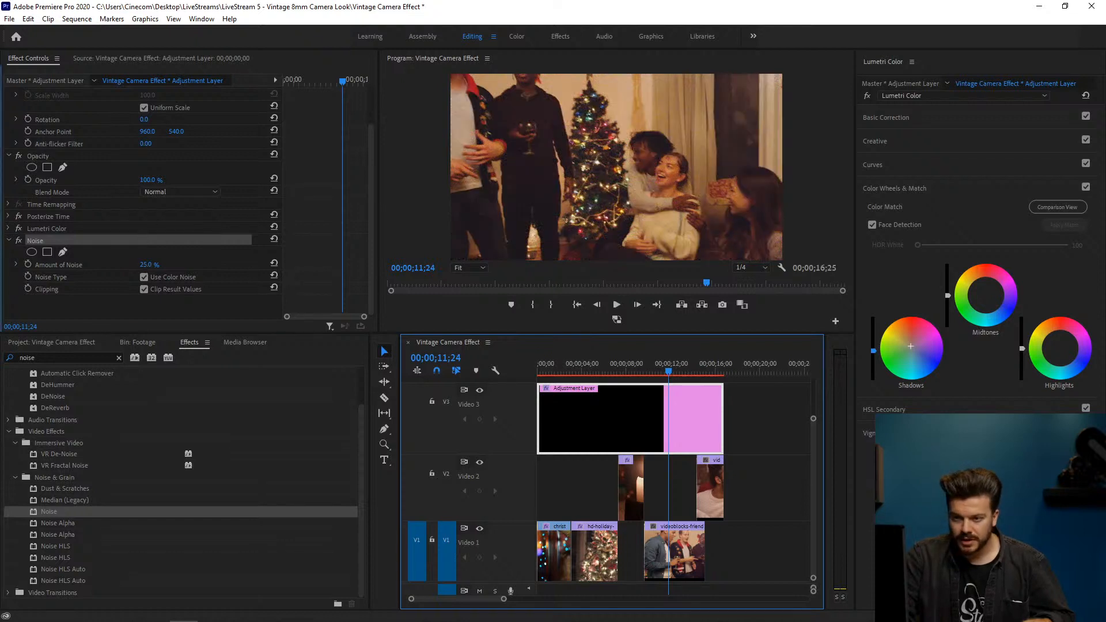
click(149, 265)
text(45)
key(Return)
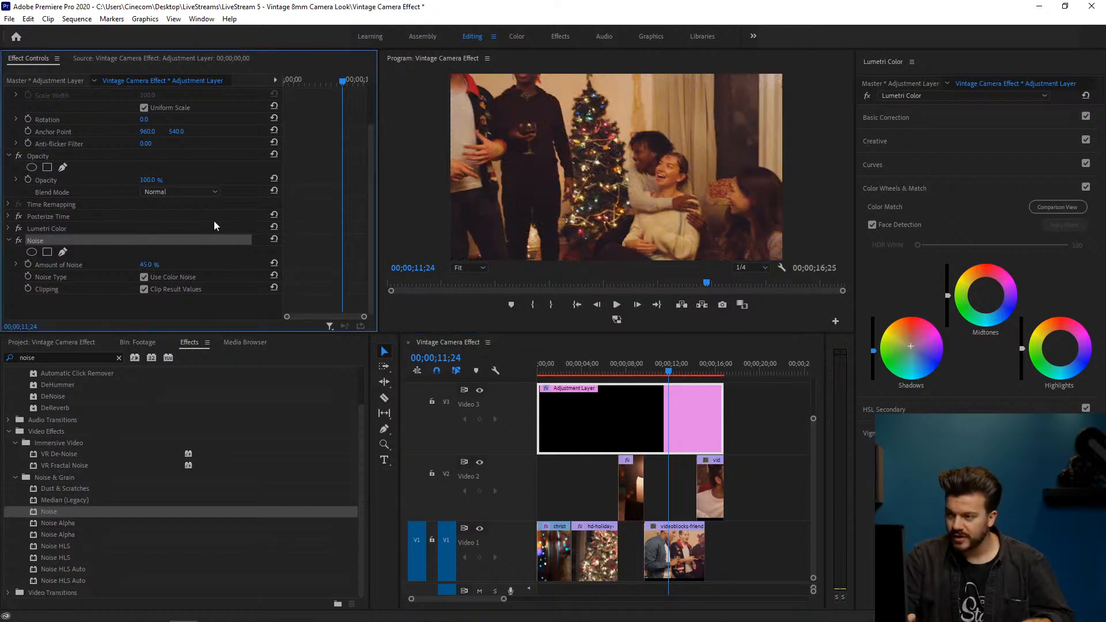
Step: Compare the Christmas tree clip with the Noise effect off and on in an enlarged program preview, leaving the effect enabled
click(588, 364)
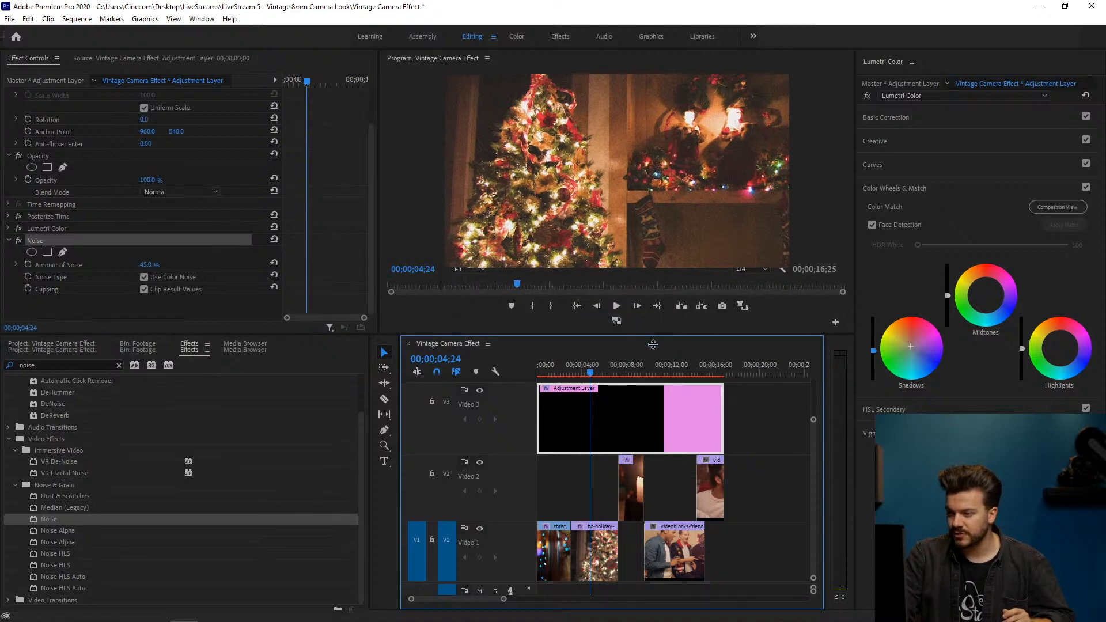
drag(652, 344, 653, 486)
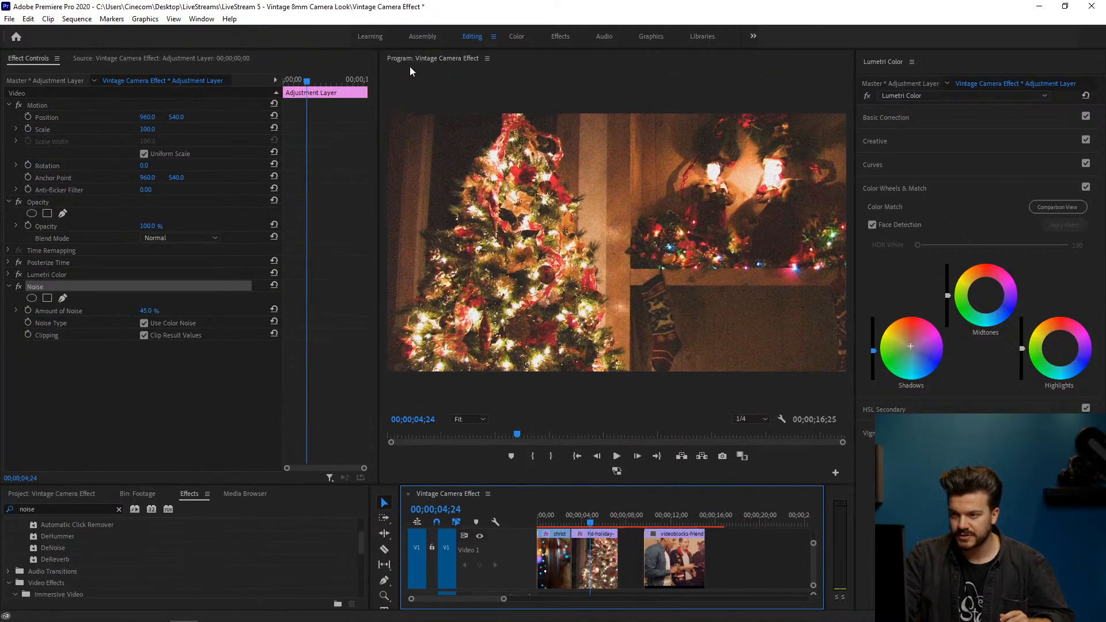
drag(378, 72, 190, 61)
click(19, 287)
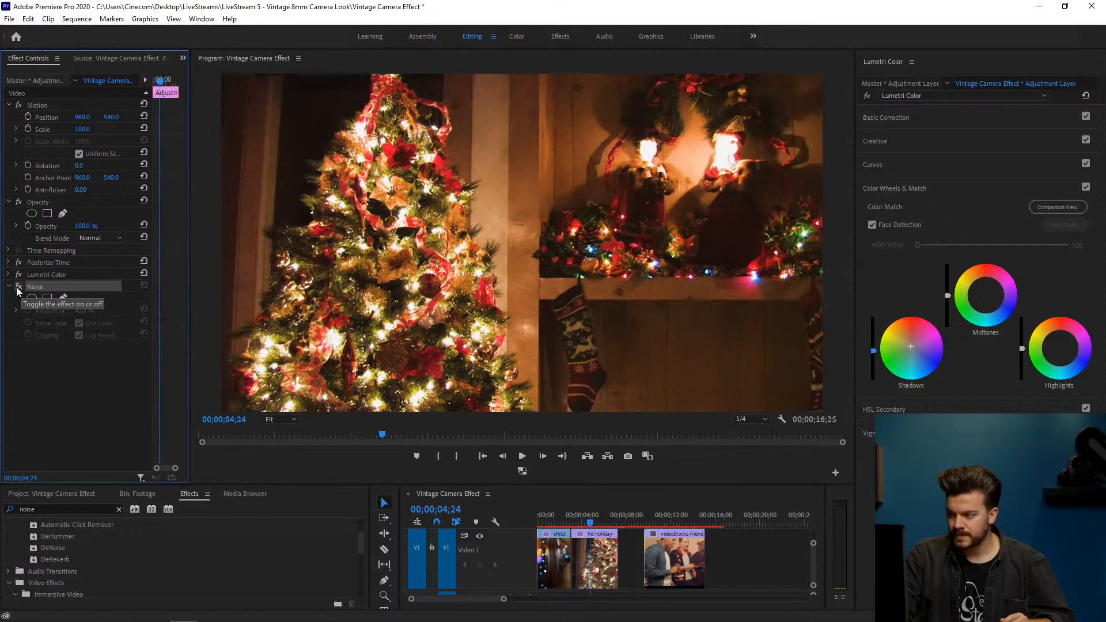
click(18, 288)
click(18, 288)
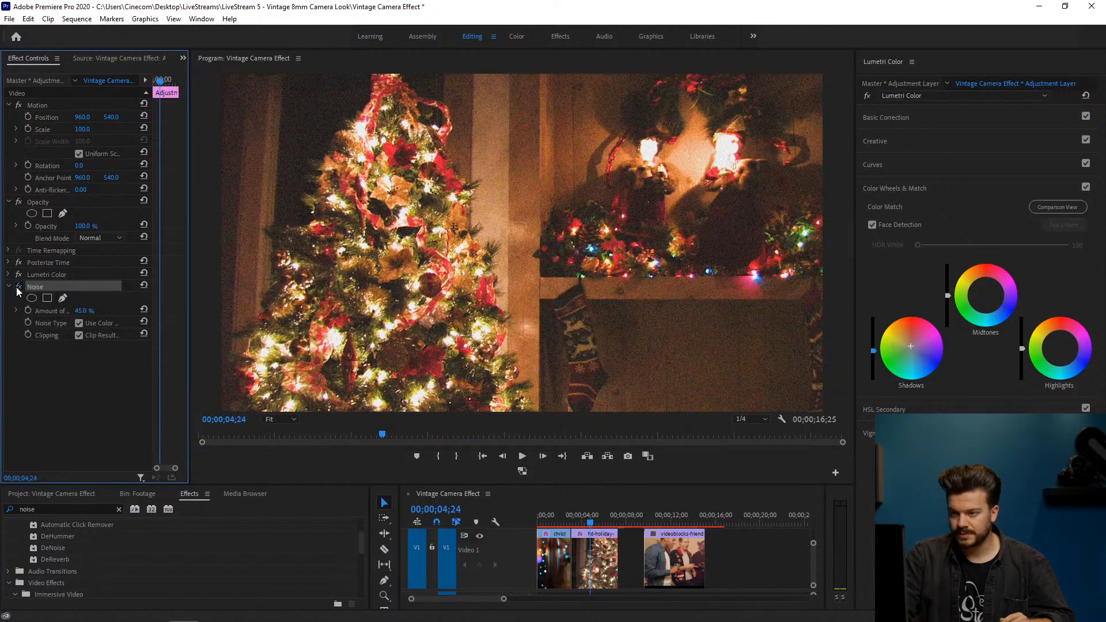
click(18, 288)
click(18, 288)
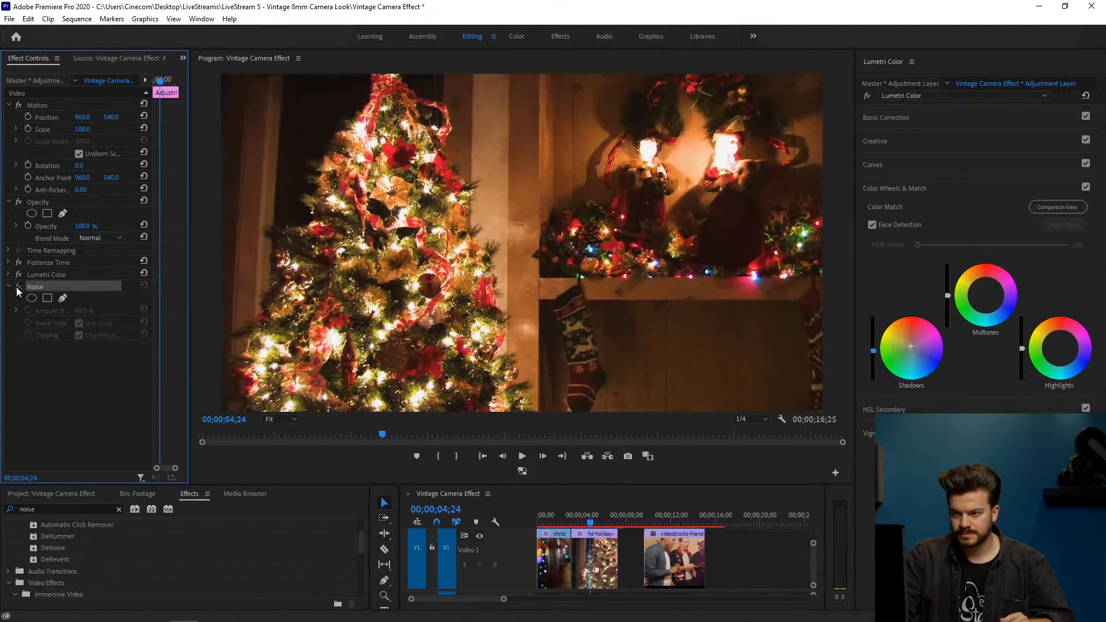
click(18, 288)
click(18, 288)
click(18, 288)
click(18, 288)
click(18, 288)
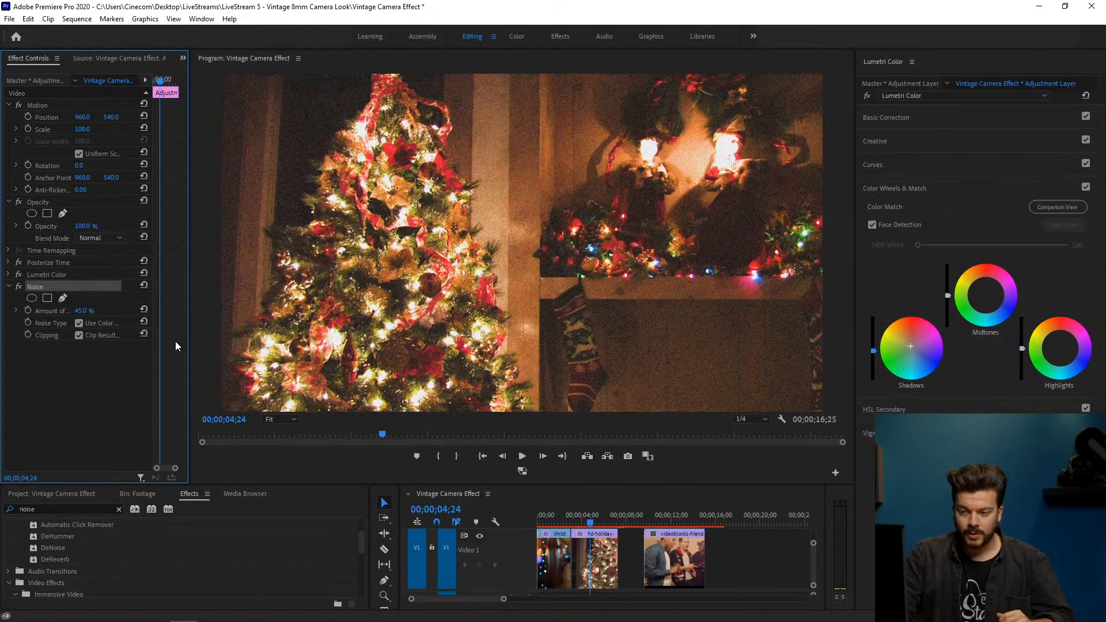
Step: Turn off Use Color Noise for the adjustment layer's Noise effect and check the grain on the enlarged tree image
drag(189, 338, 282, 343)
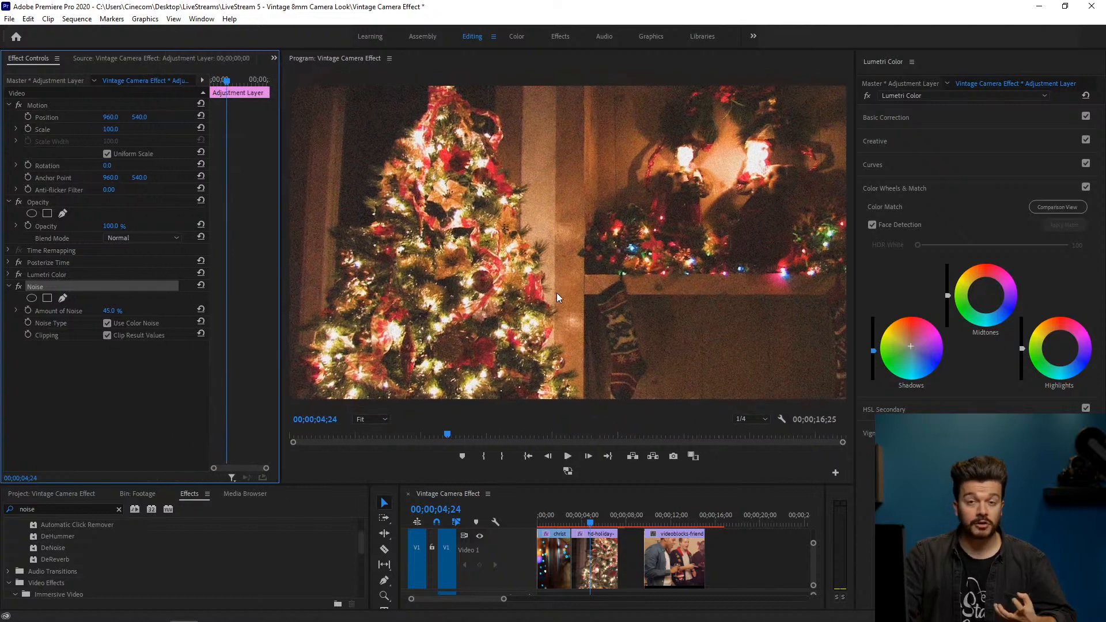
click(107, 323)
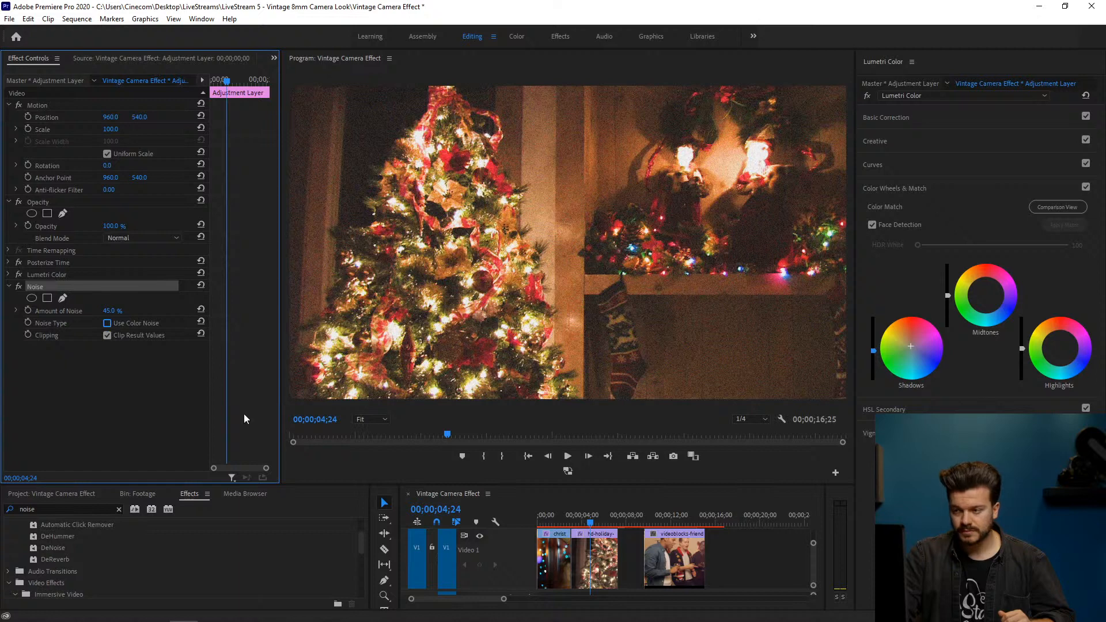
drag(283, 348, 189, 361)
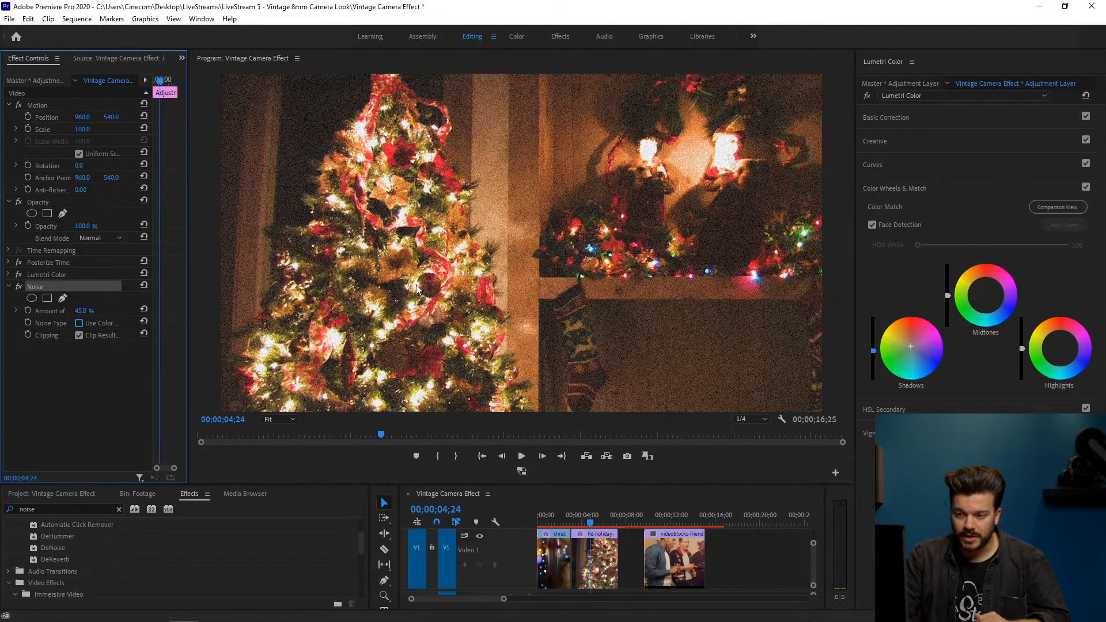
drag(187, 338, 310, 339)
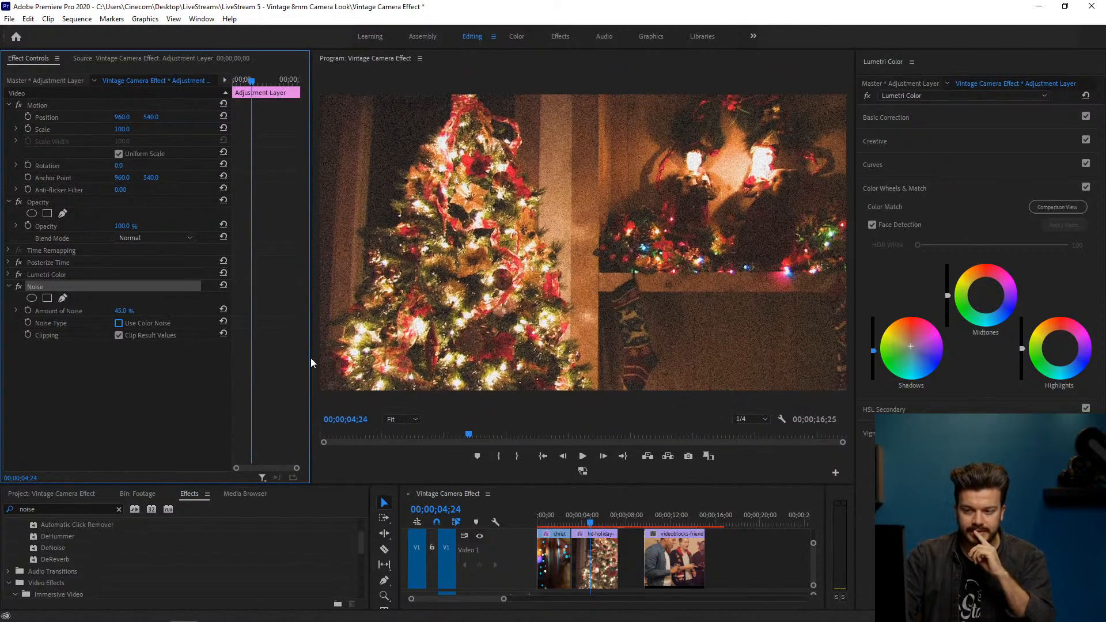
Step: Enlarge the timeline area again, deselect the adjustment layer and save the project
drag(493, 485, 496, 354)
drag(402, 414, 275, 414)
click(772, 464)
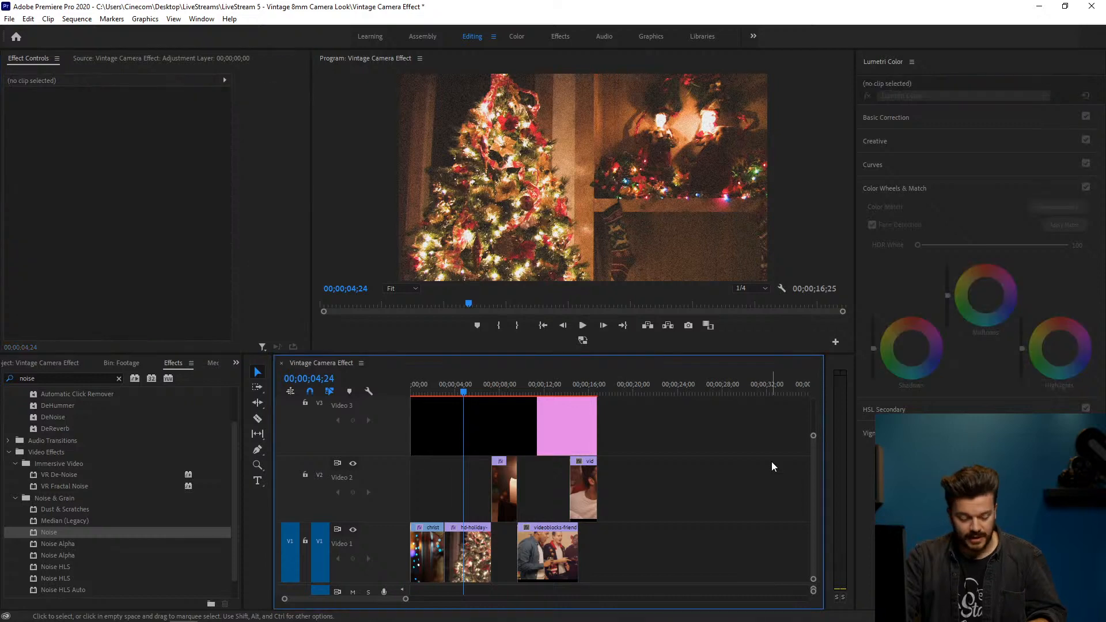
key(ctrl+s)
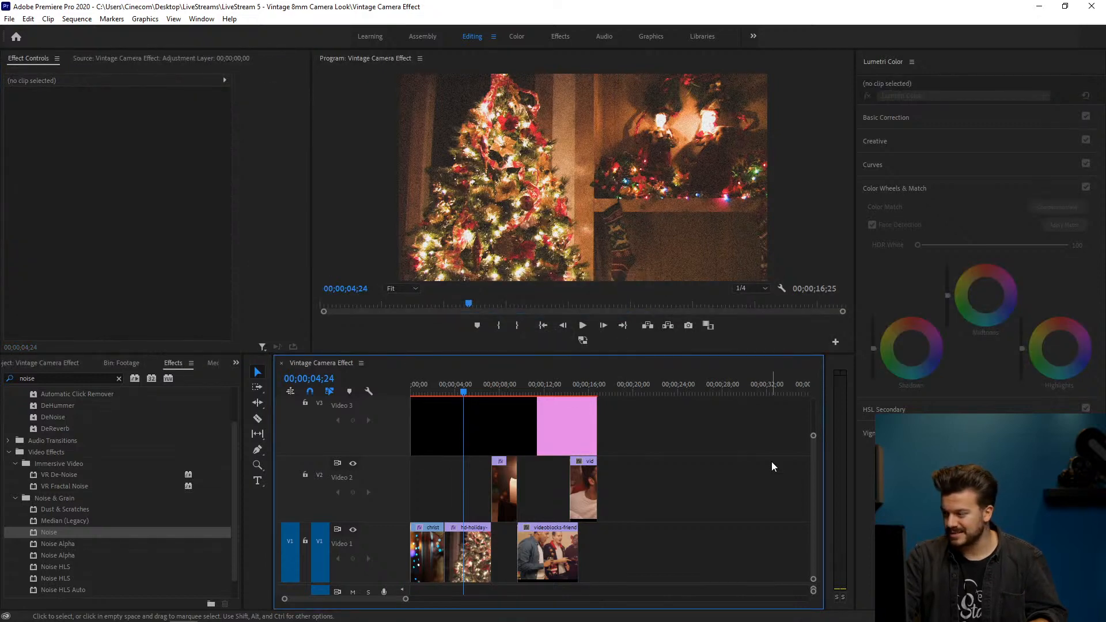
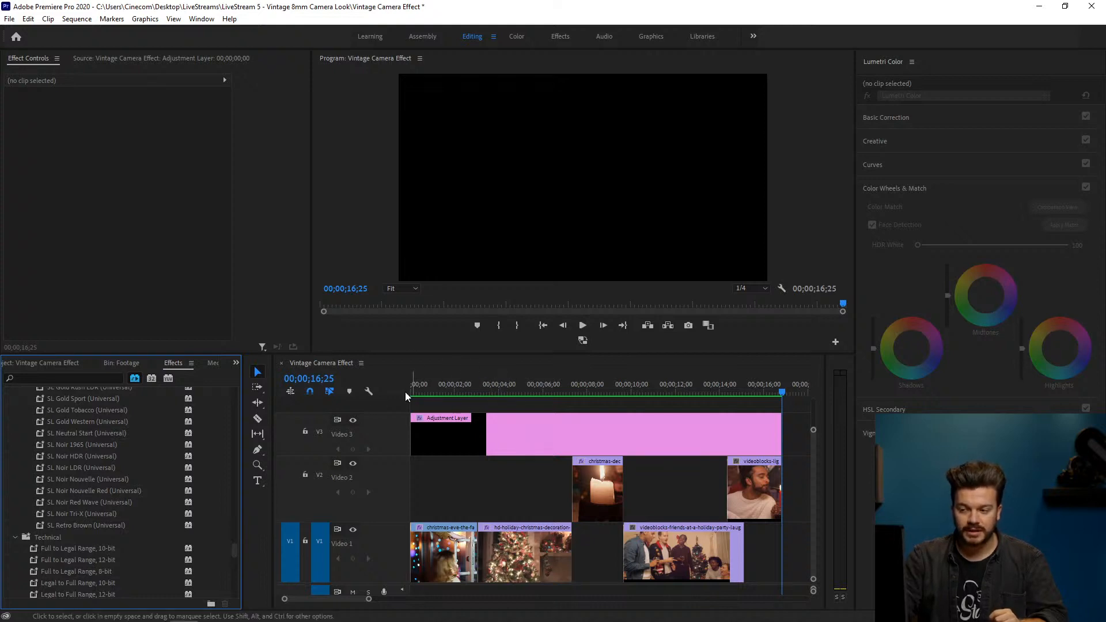
Step: Look through the accelerated video effects as far as Crop in the Transform group, and turn off the accelerated effects filter
drag(234, 547, 234, 575)
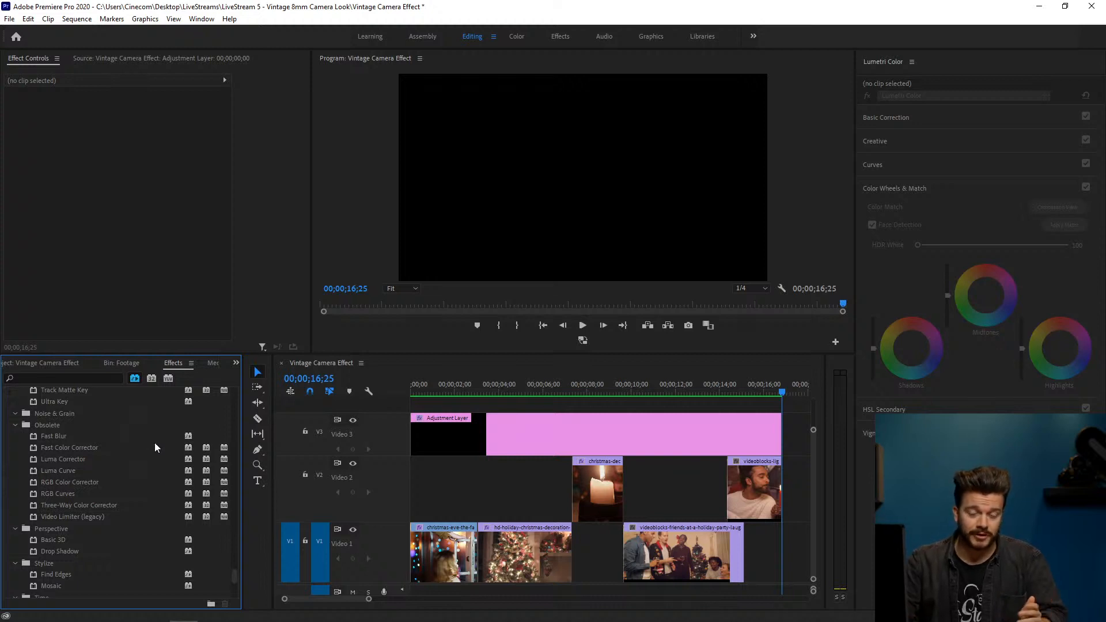
scroll(125, 472, down, 2)
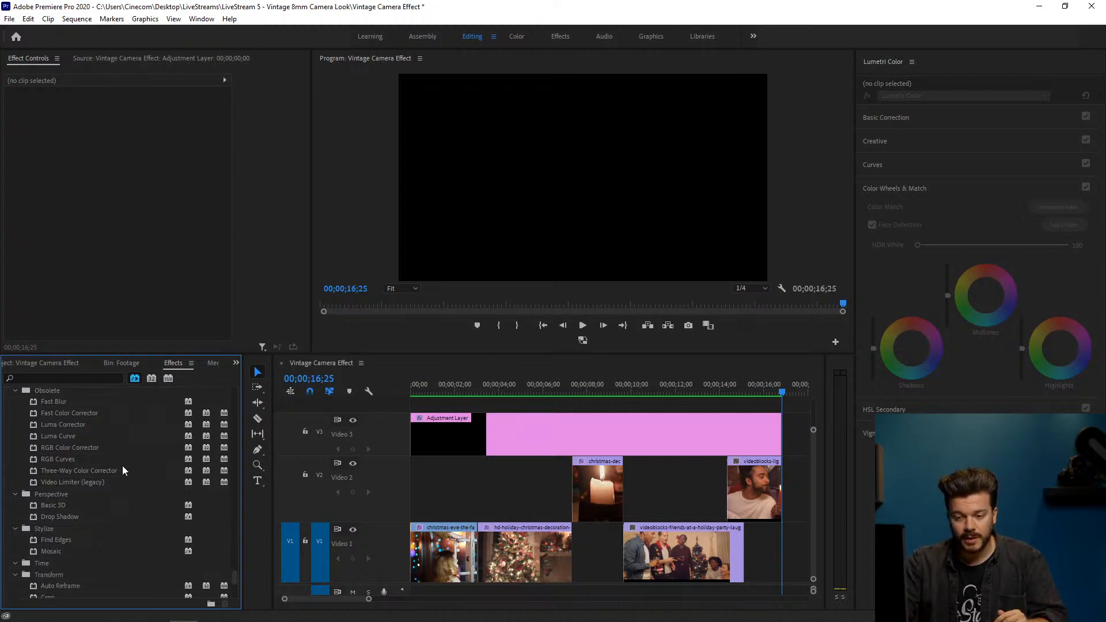
scroll(127, 405, down, 1)
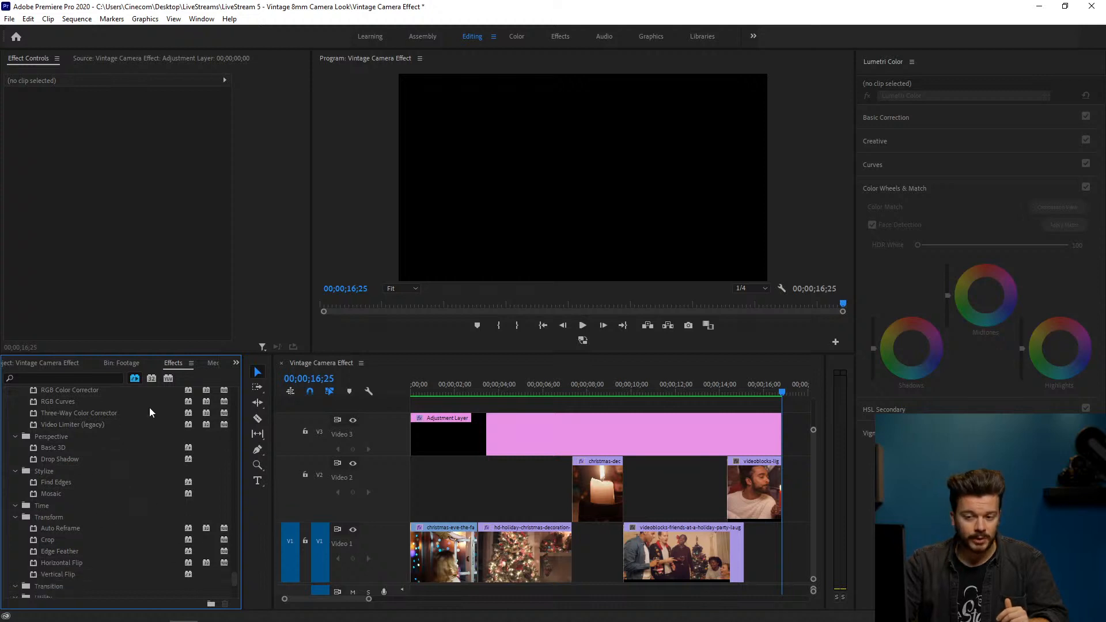
scroll(113, 513, down, 1)
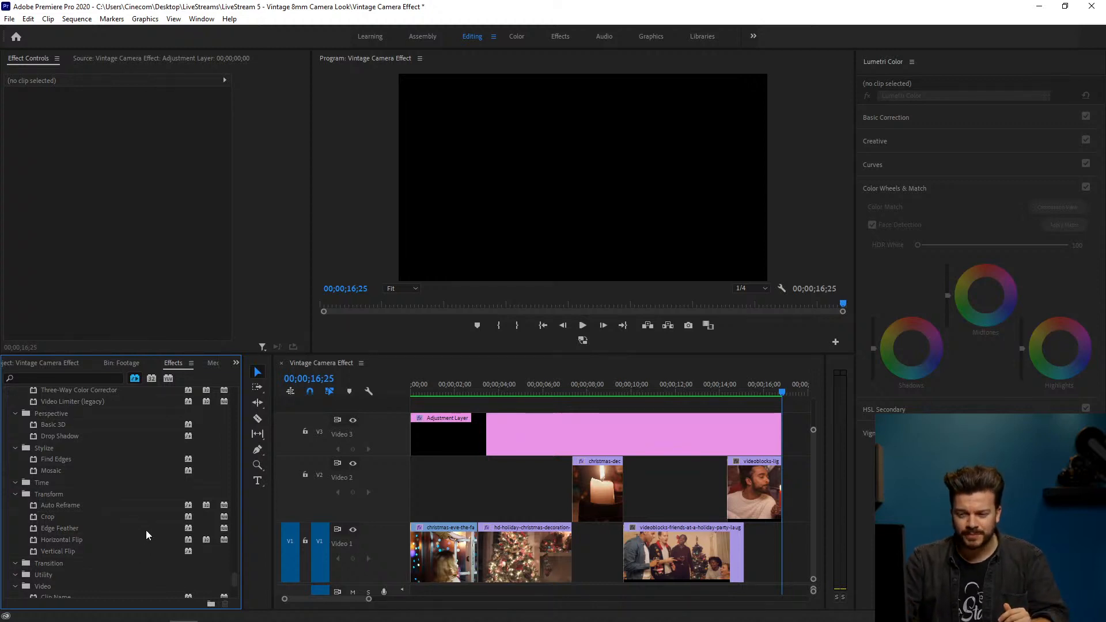
click(178, 516)
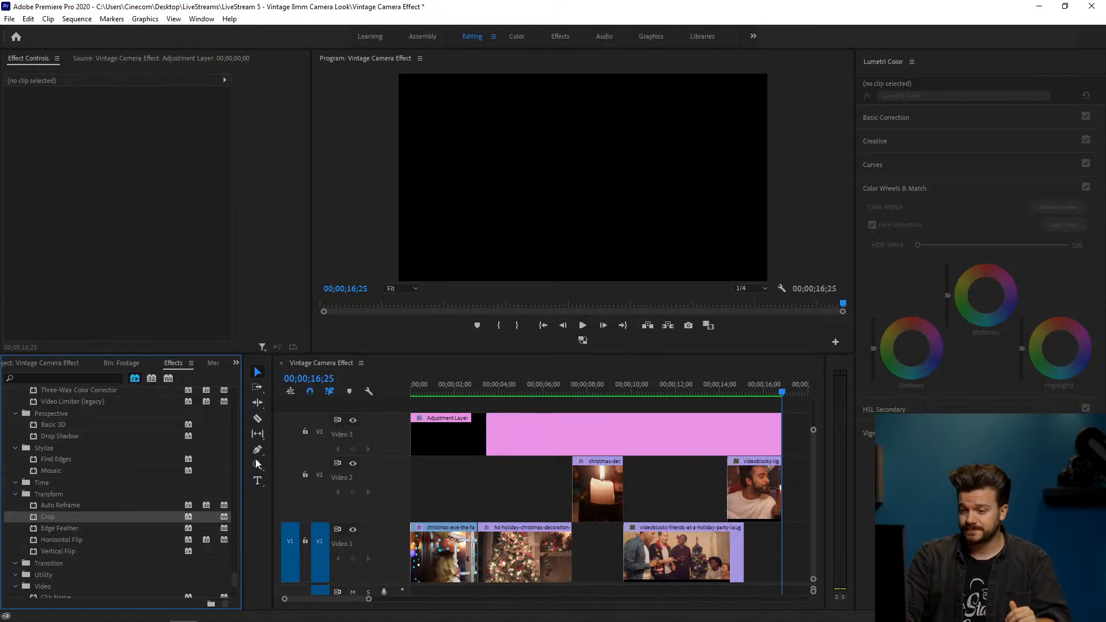
click(135, 378)
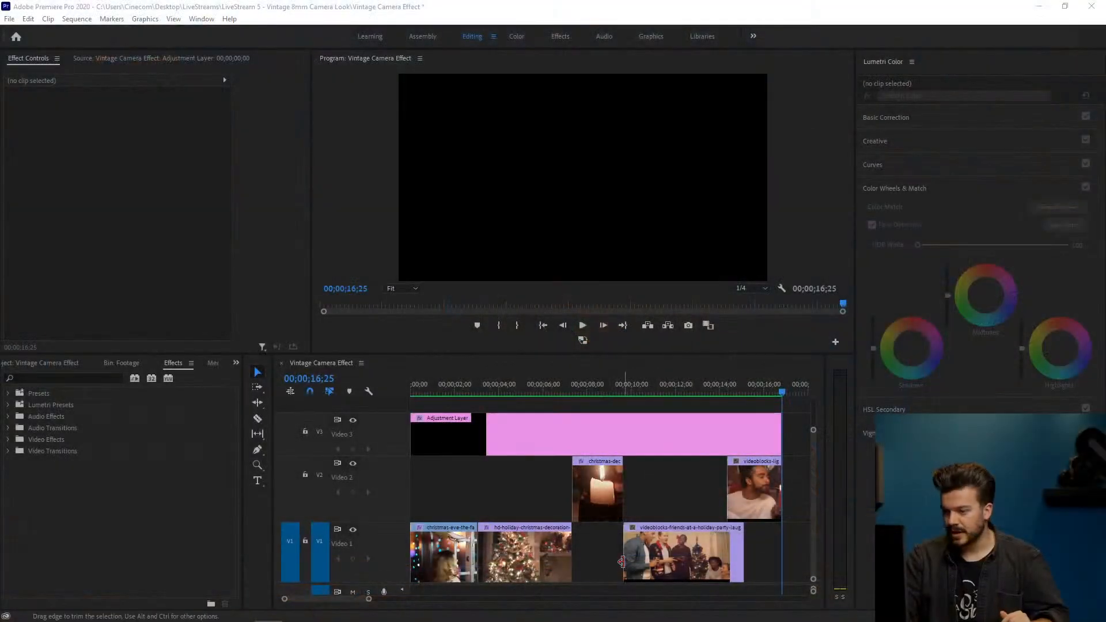
Step: Open the sequence settings of Vintage Camera Effect and look through the preview file formats and the DNxHD and DNxHR codecs
click(39, 363)
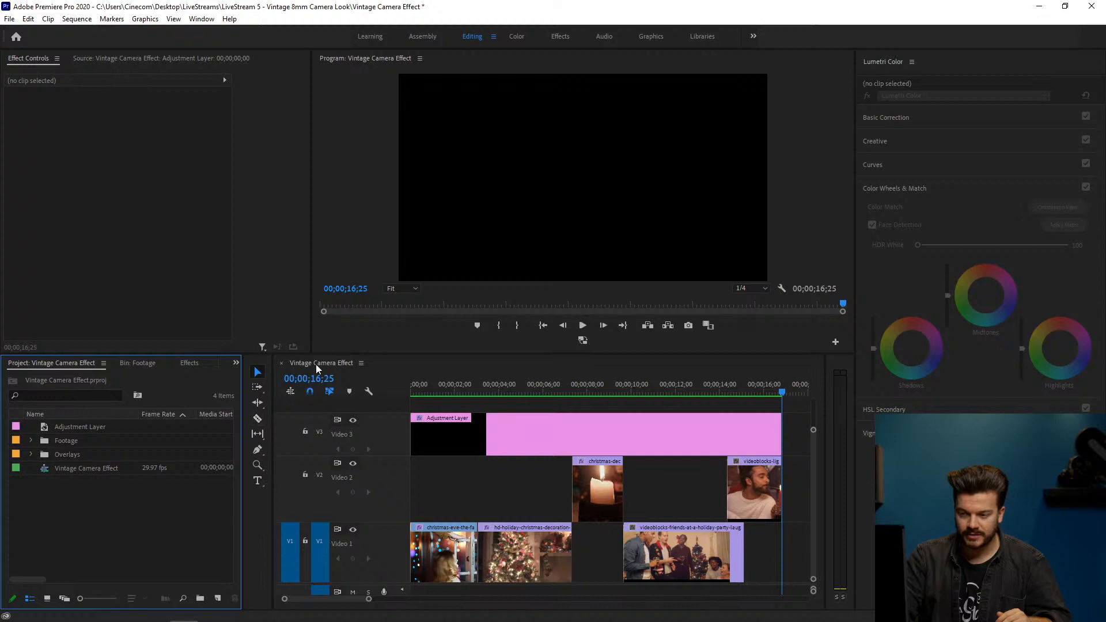
click(100, 470)
right_click(87, 471)
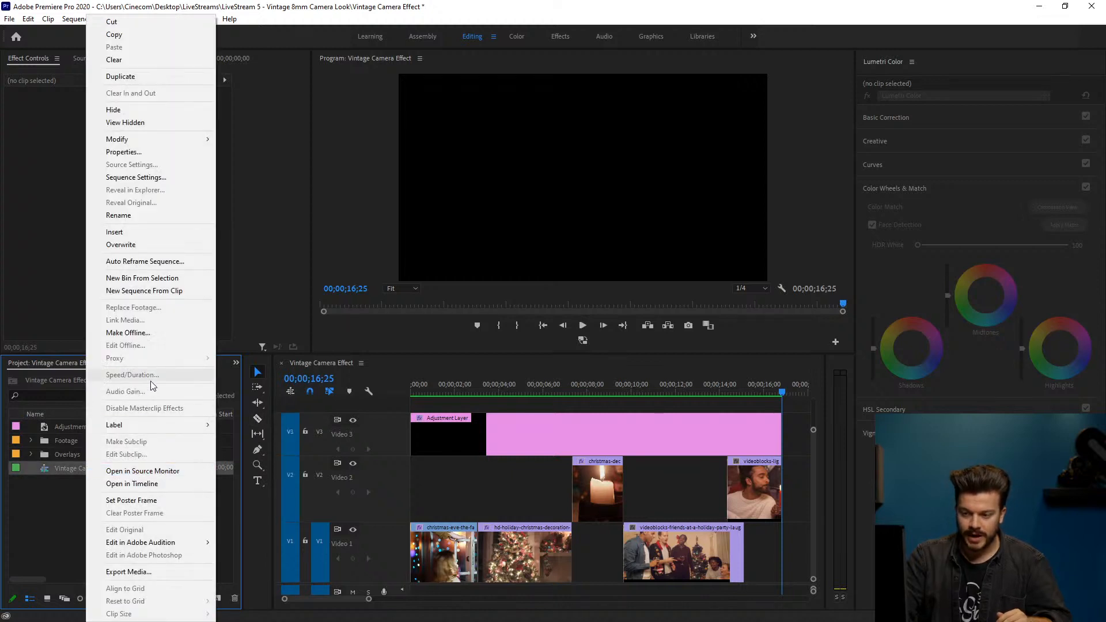
click(151, 176)
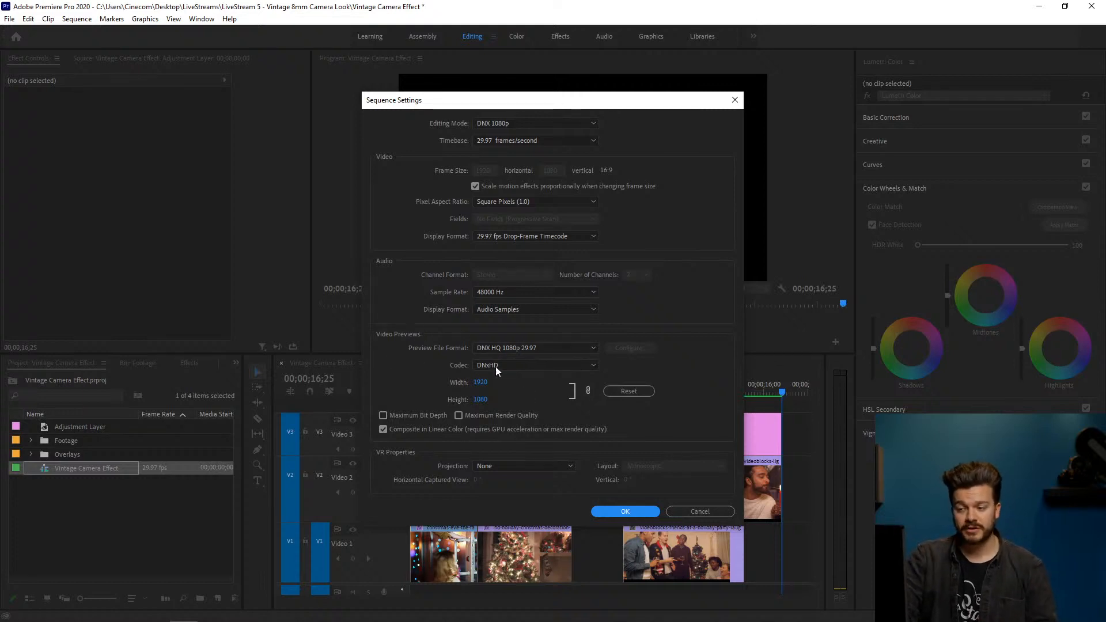
click(540, 347)
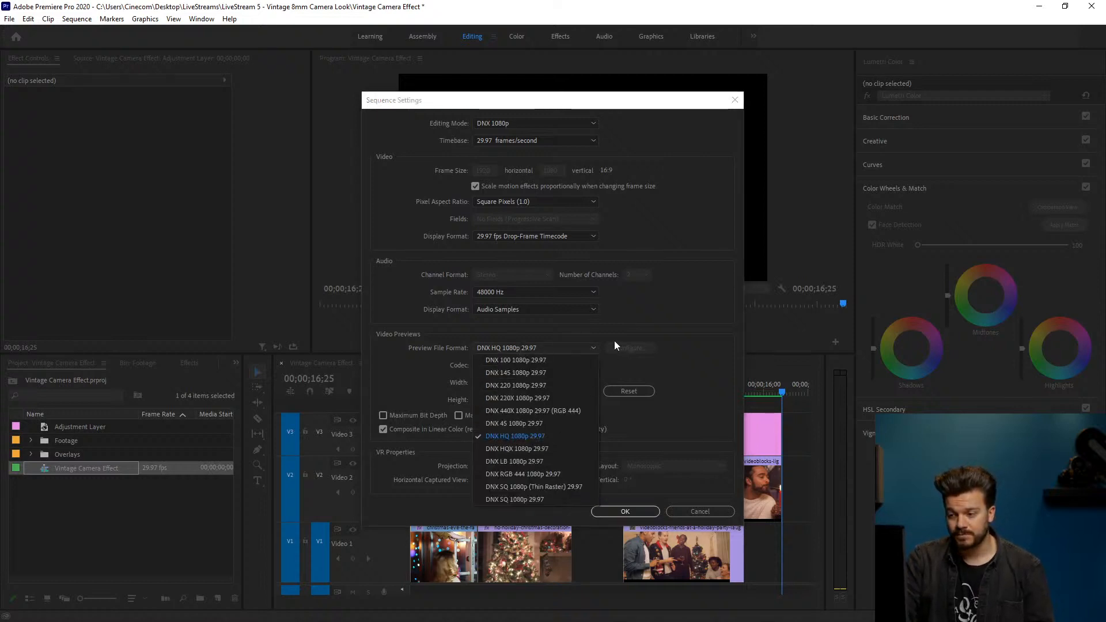
click(579, 348)
click(564, 365)
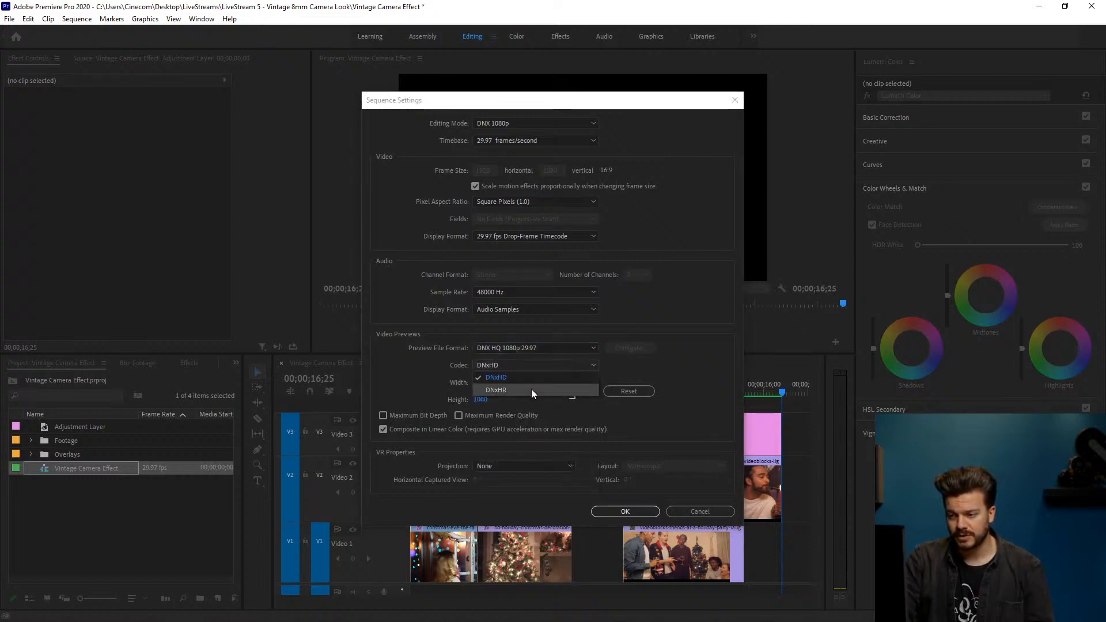
click(545, 340)
Step: Set the sequence's editing mode to Custom with QuickTime previews in Apple ProRes 422, and accept deleting the existing preview files
click(510, 123)
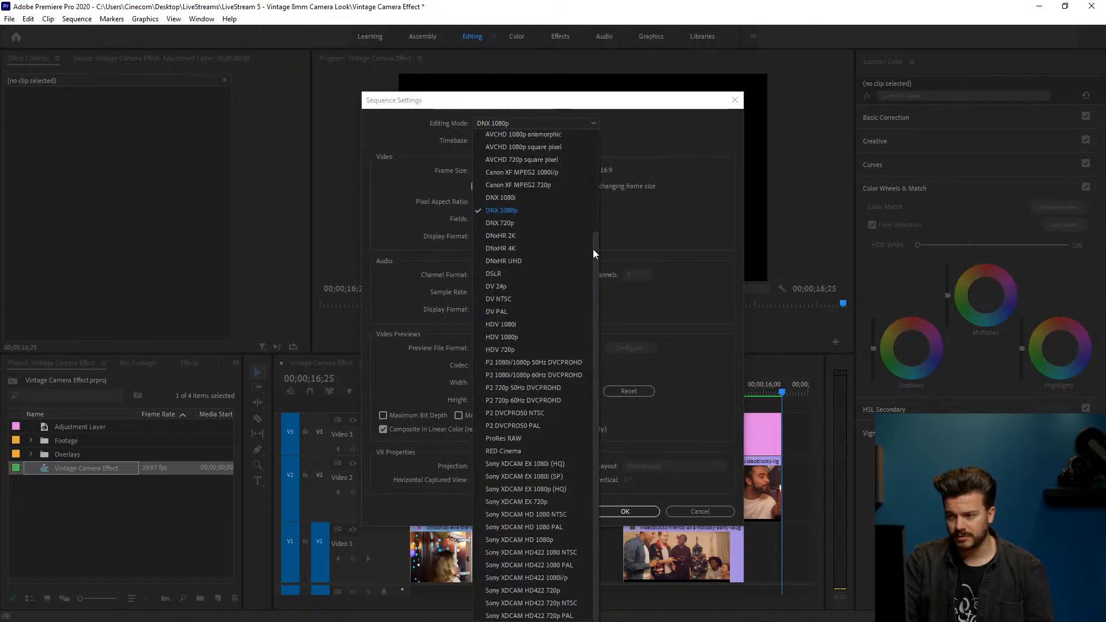
click(568, 134)
click(526, 350)
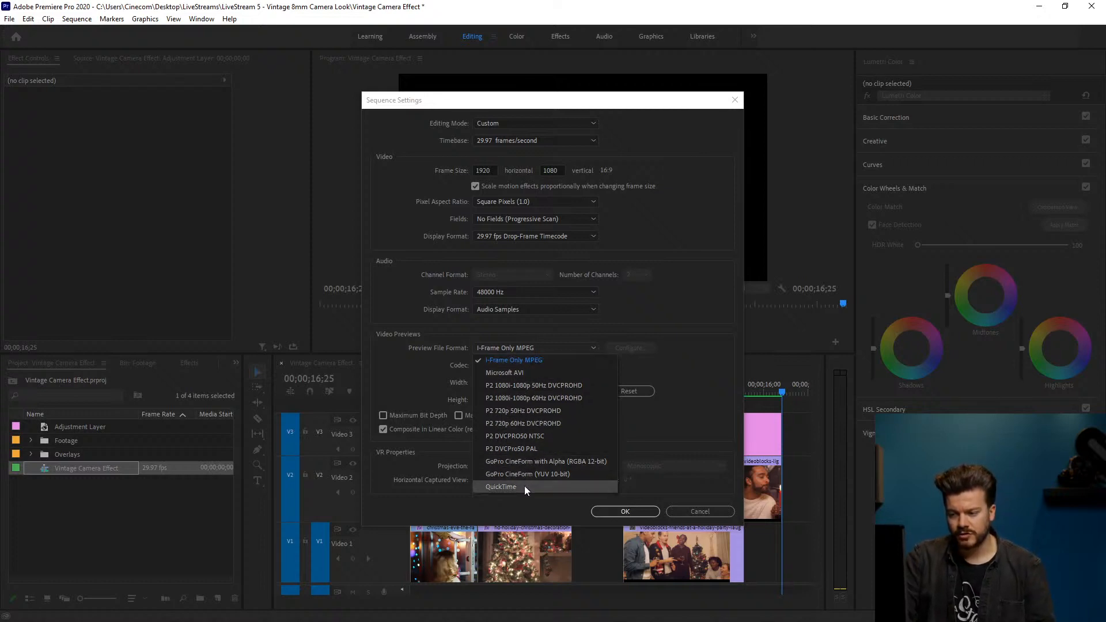
click(524, 486)
click(512, 367)
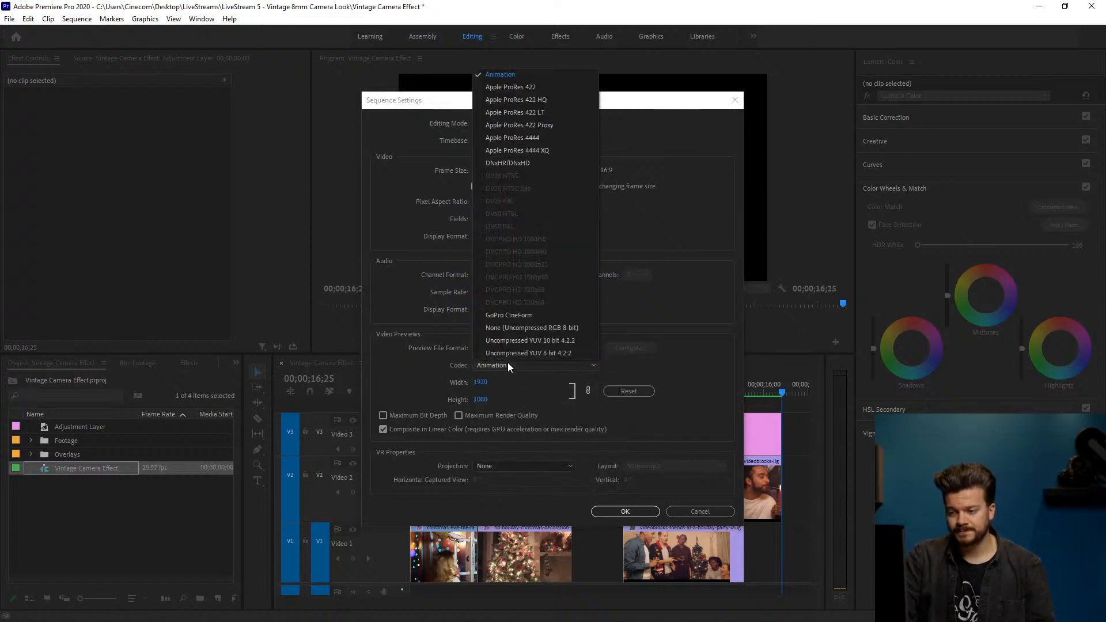
click(519, 88)
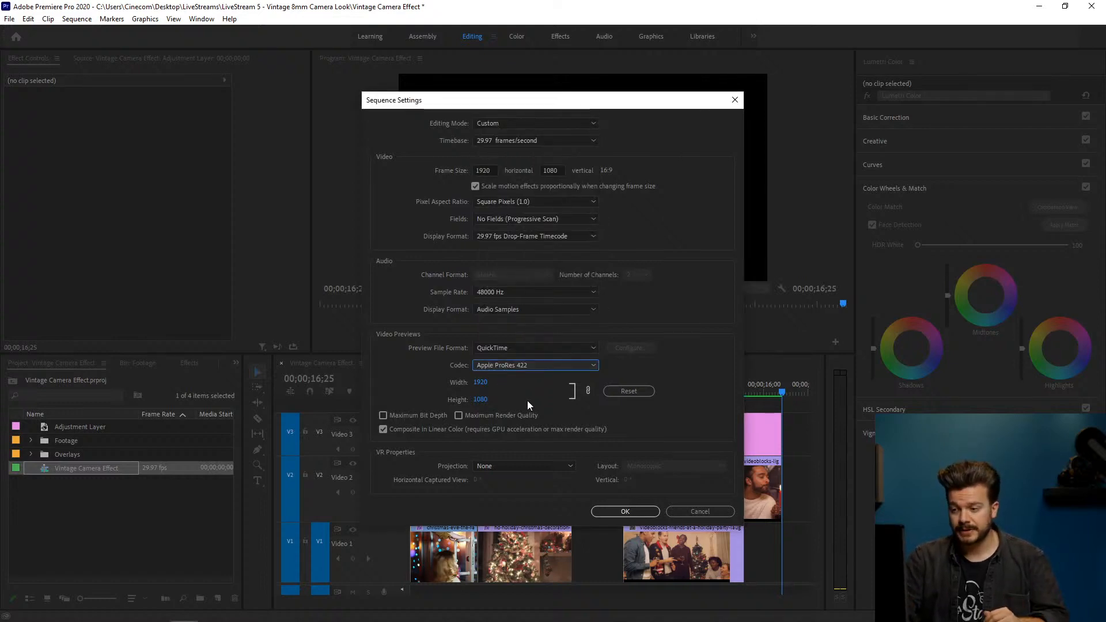
click(615, 511)
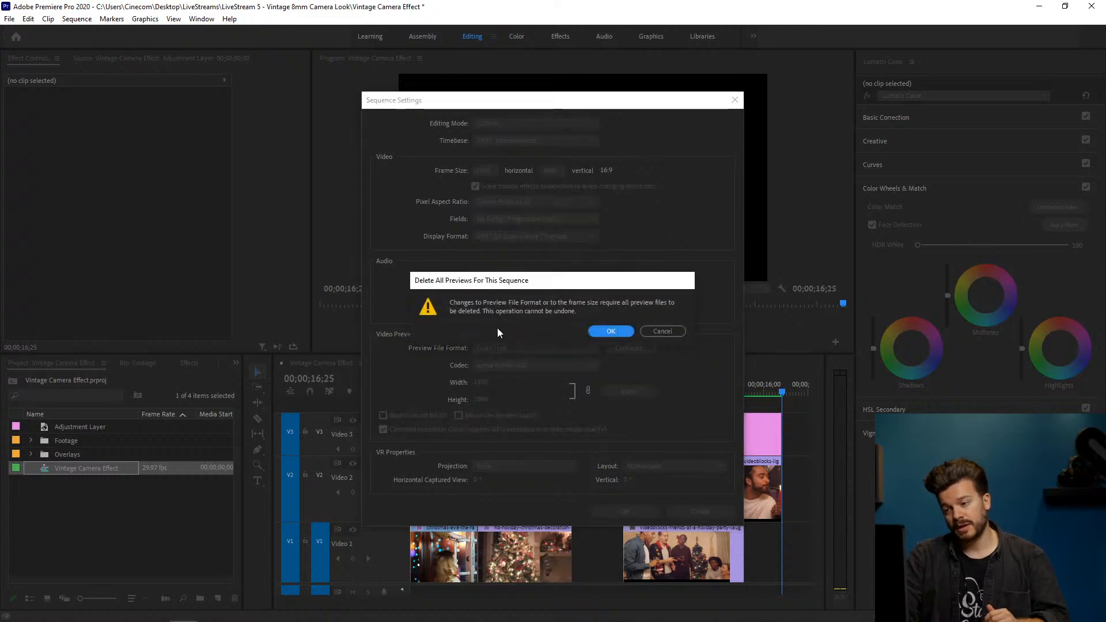
click(611, 331)
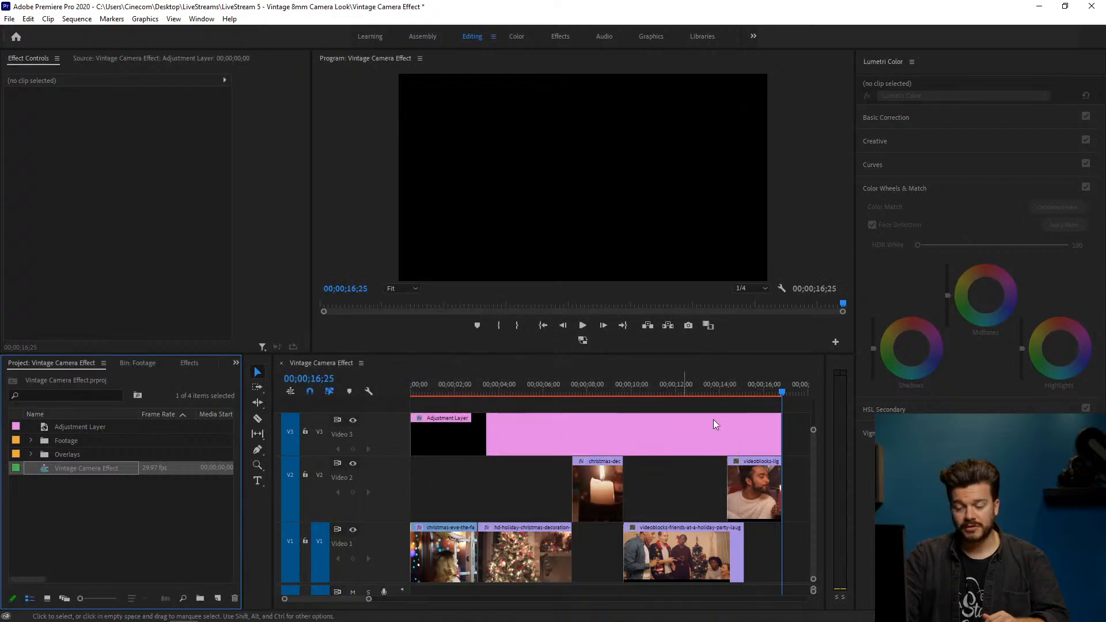
Step: Open the H.264 media export settings for the sequence, turn on Use Previews, and cancel the export
click(745, 392)
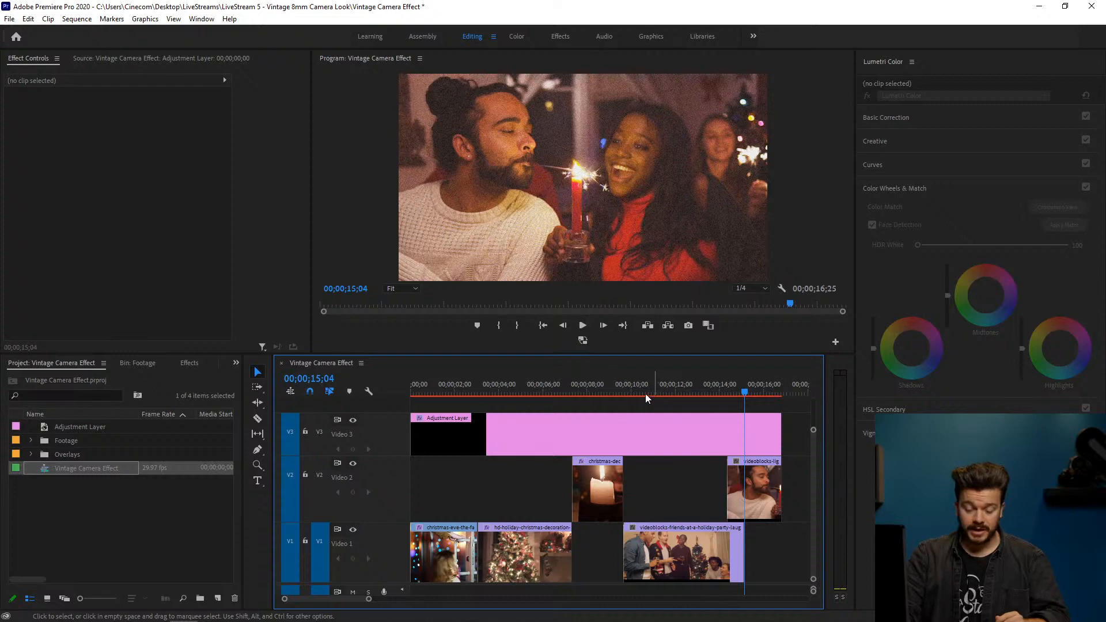
click(12, 19)
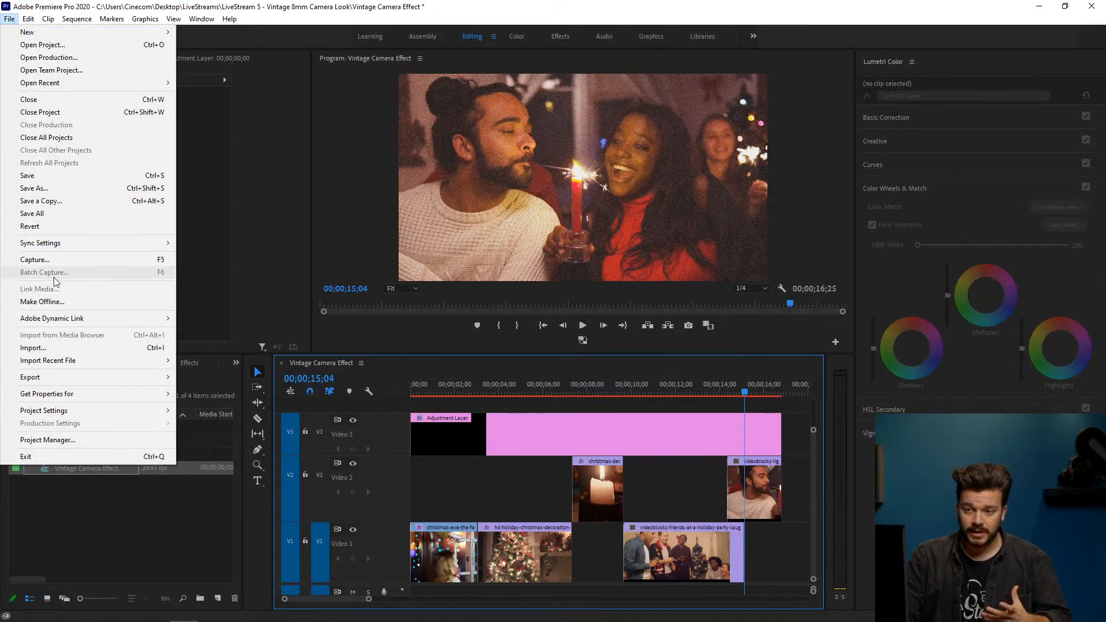
mouse_move(89, 377)
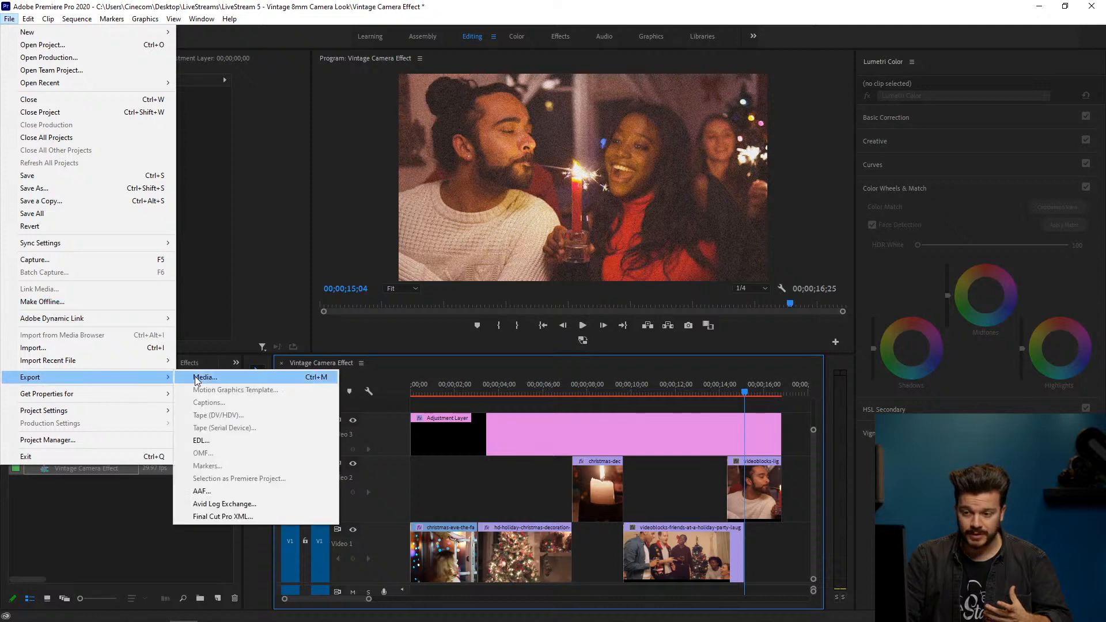
click(196, 376)
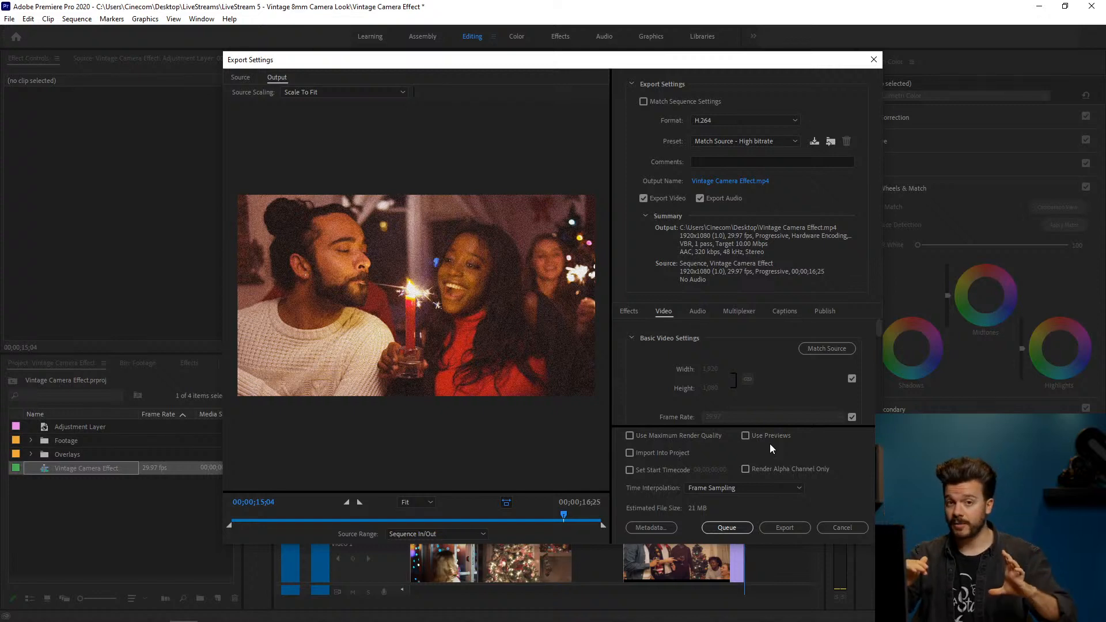
click(746, 436)
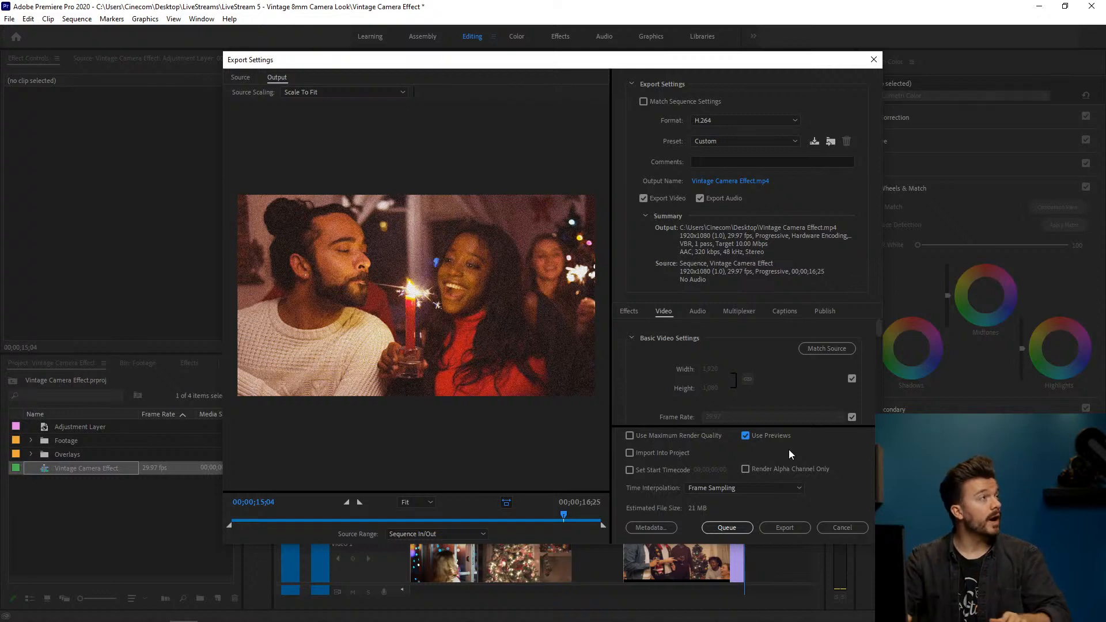
click(856, 531)
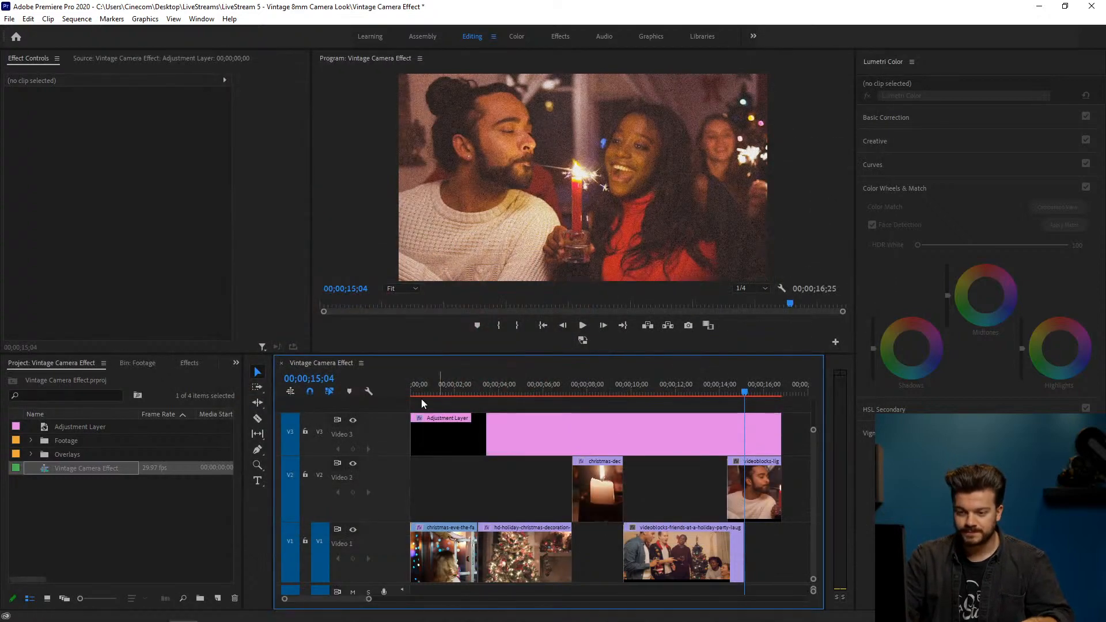
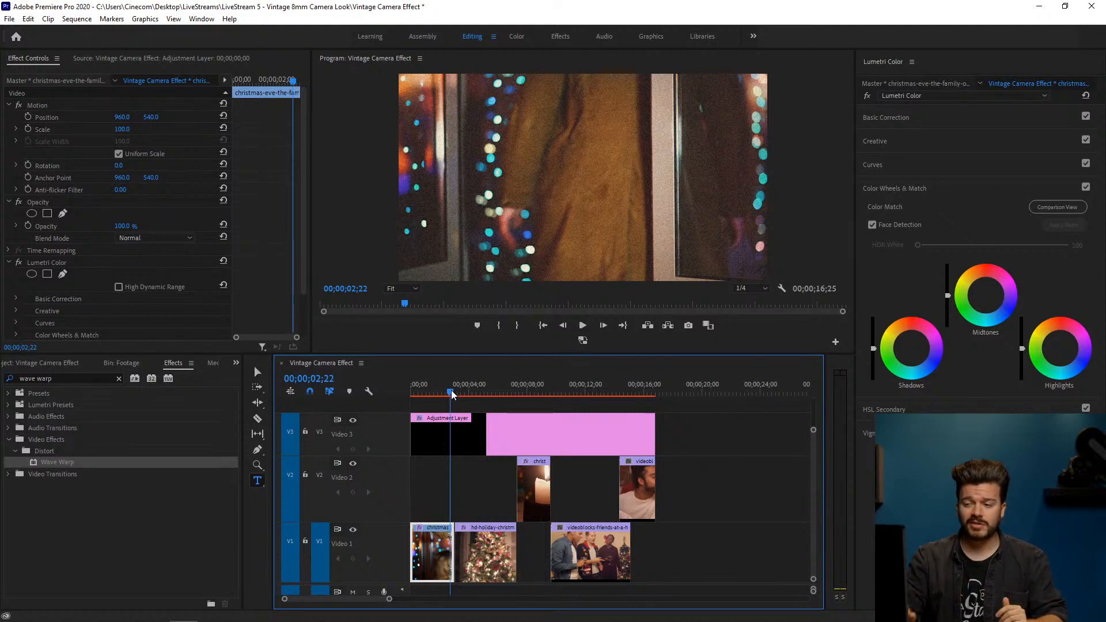
Step: Open proxy creation for the laughing woman clip in the Footage bin, choose the QuickTime ProRes Low Resolution Proxy preset, and cancel
click(76, 365)
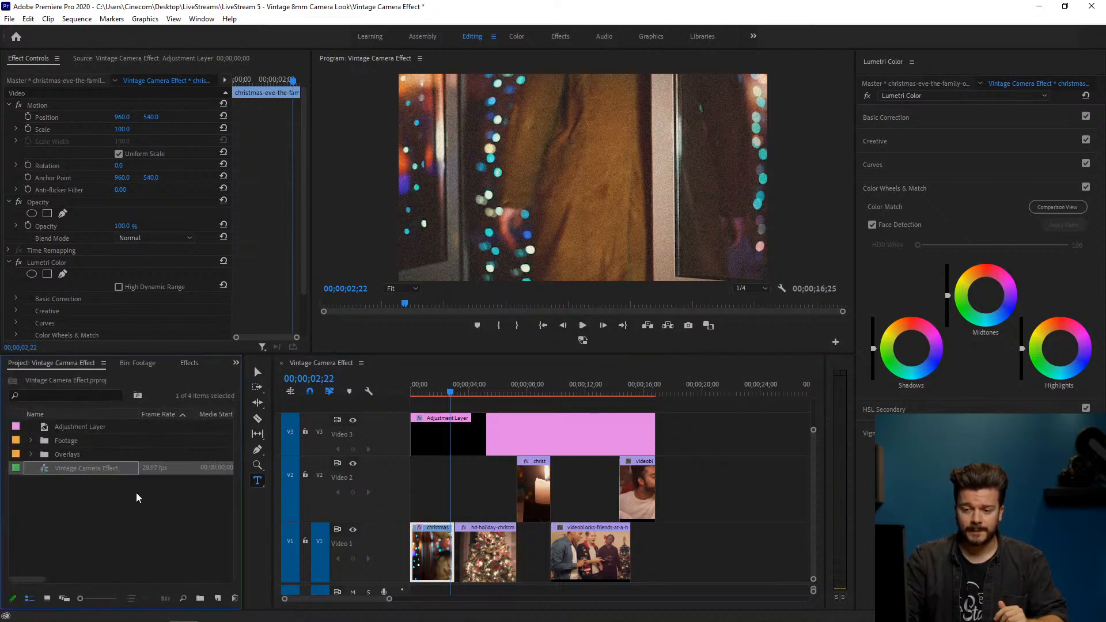
click(144, 363)
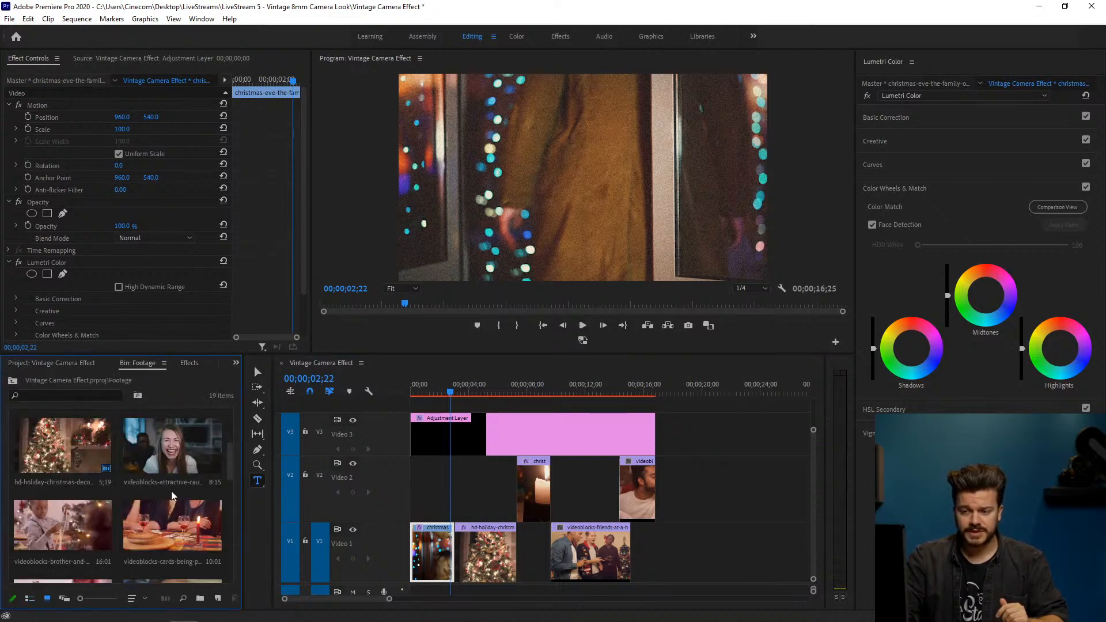
right_click(170, 458)
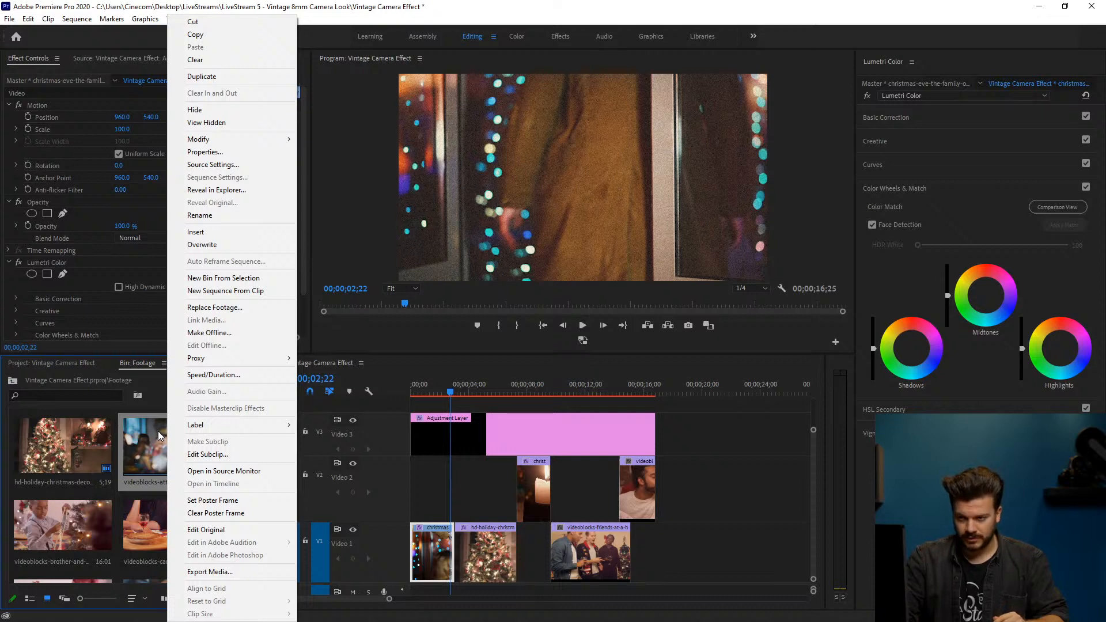
mouse_move(215, 358)
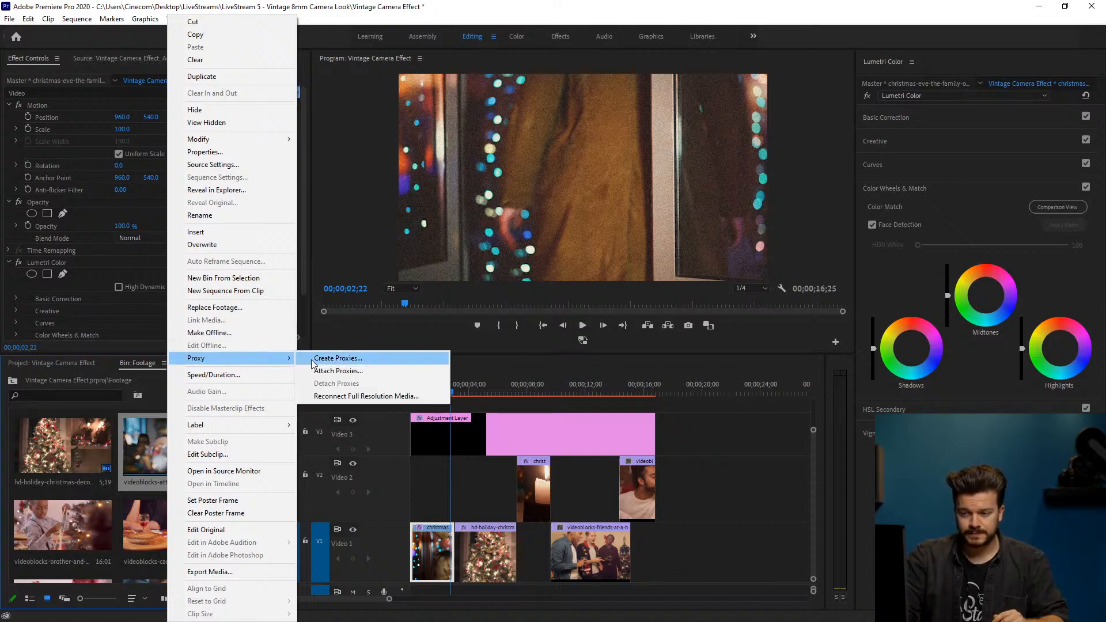
click(342, 361)
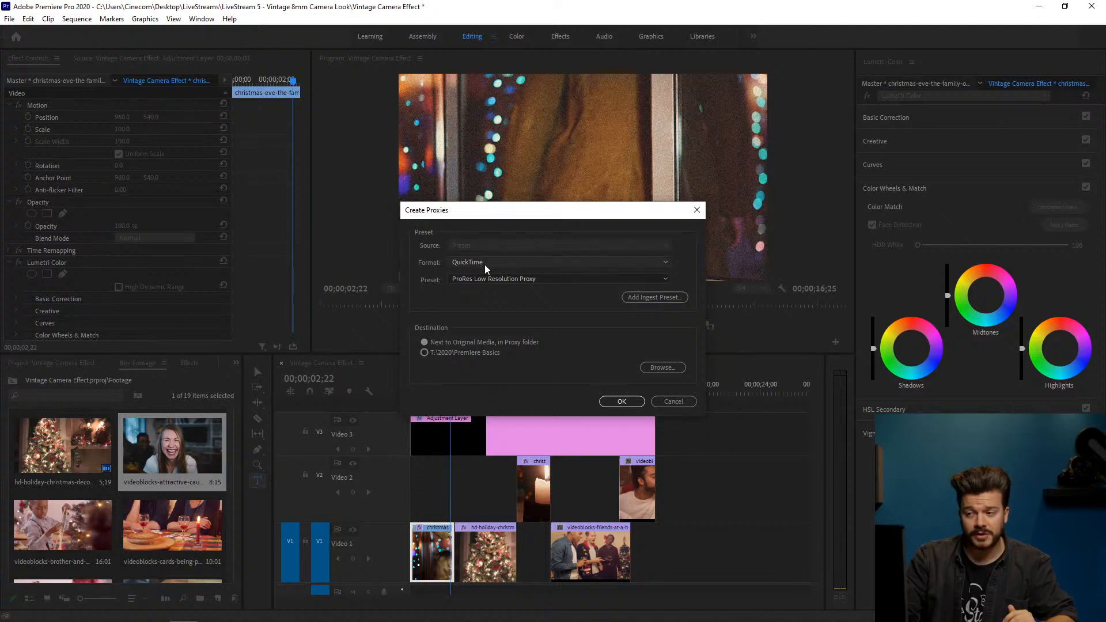
click(511, 275)
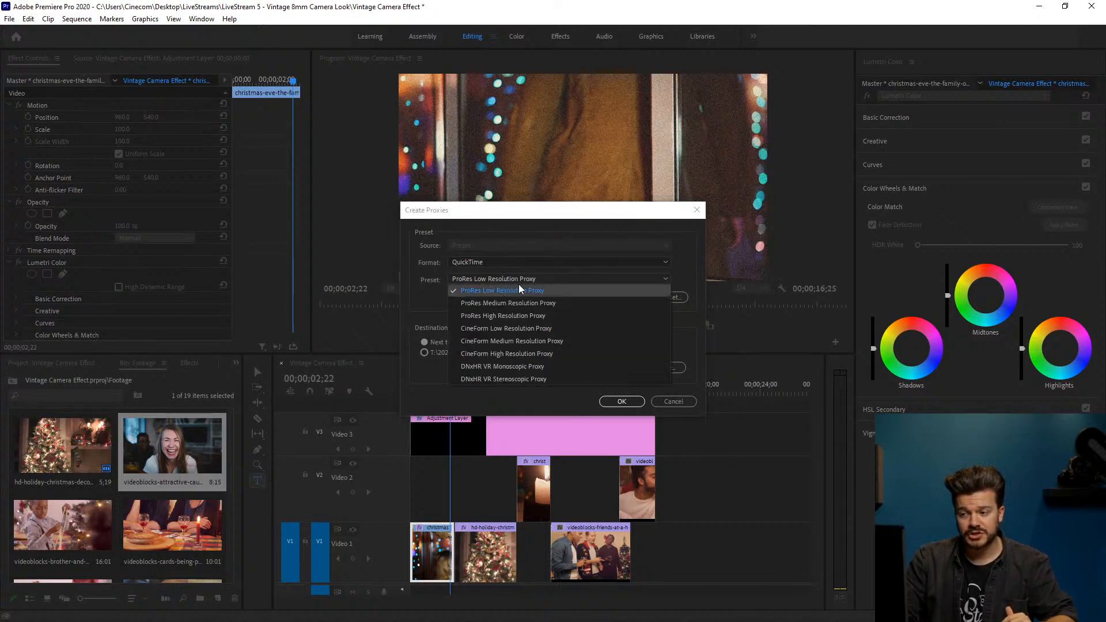
click(545, 291)
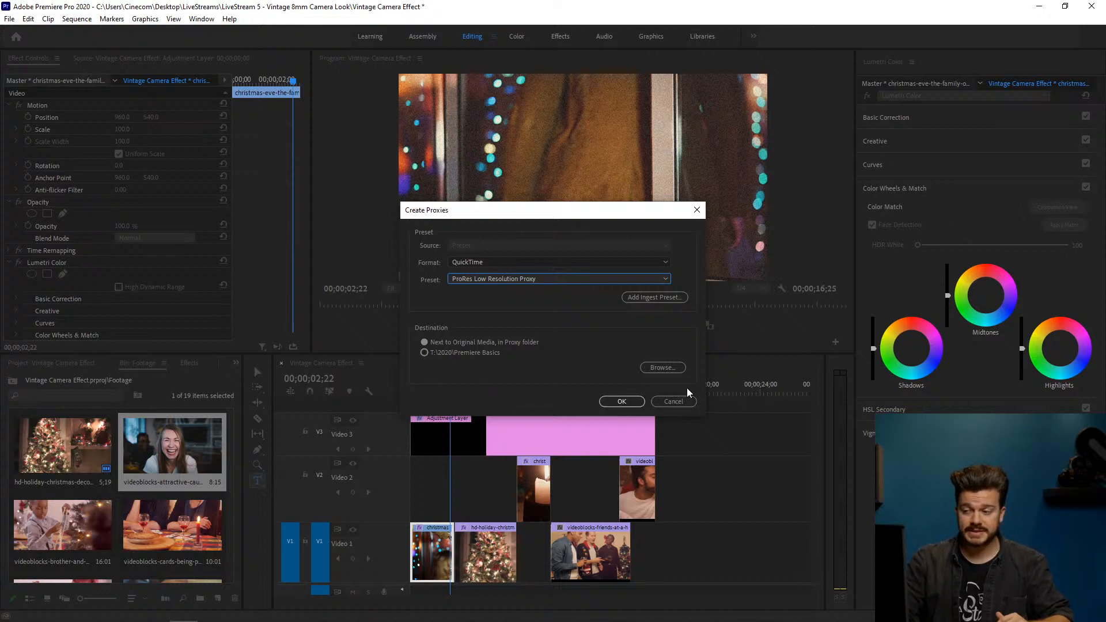
click(682, 402)
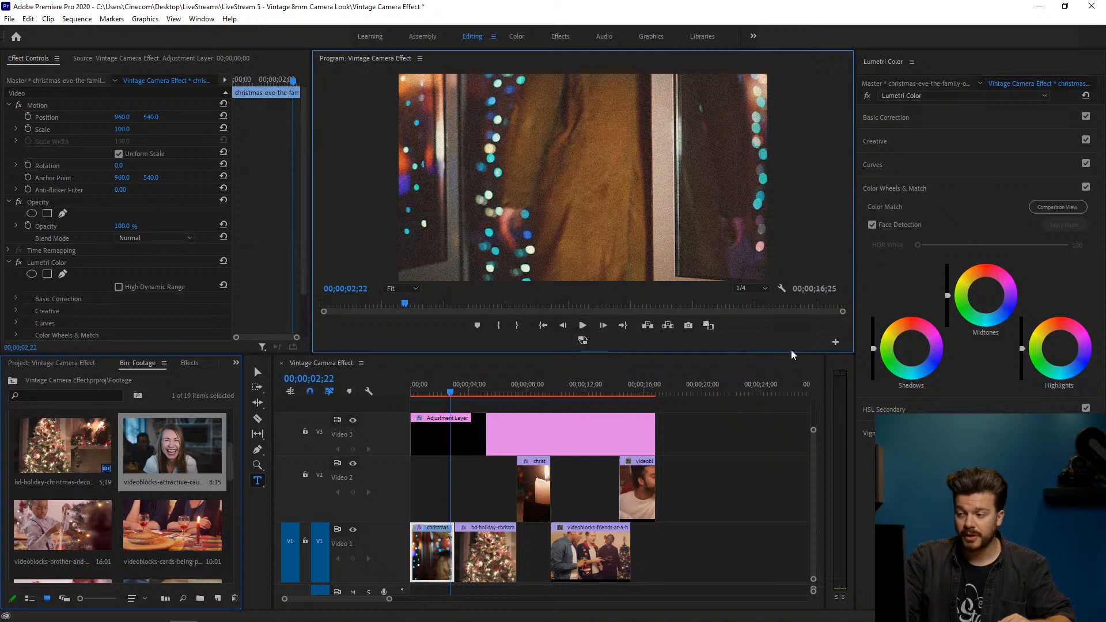
Step: Look through the available buttons in the program monitor's Button Editor and close it
click(836, 342)
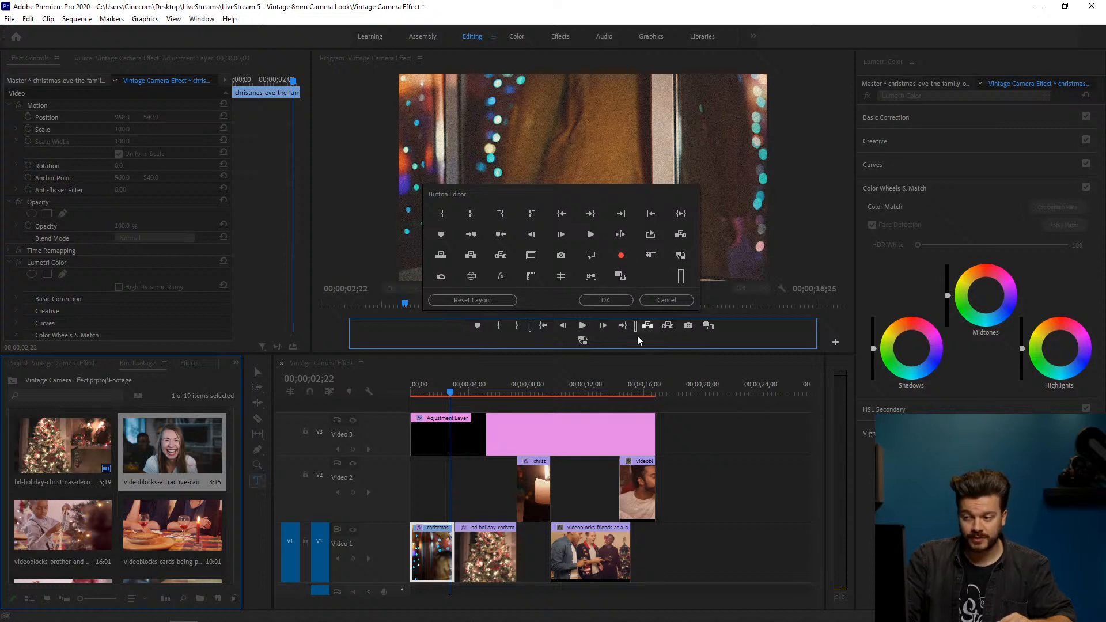
click(610, 300)
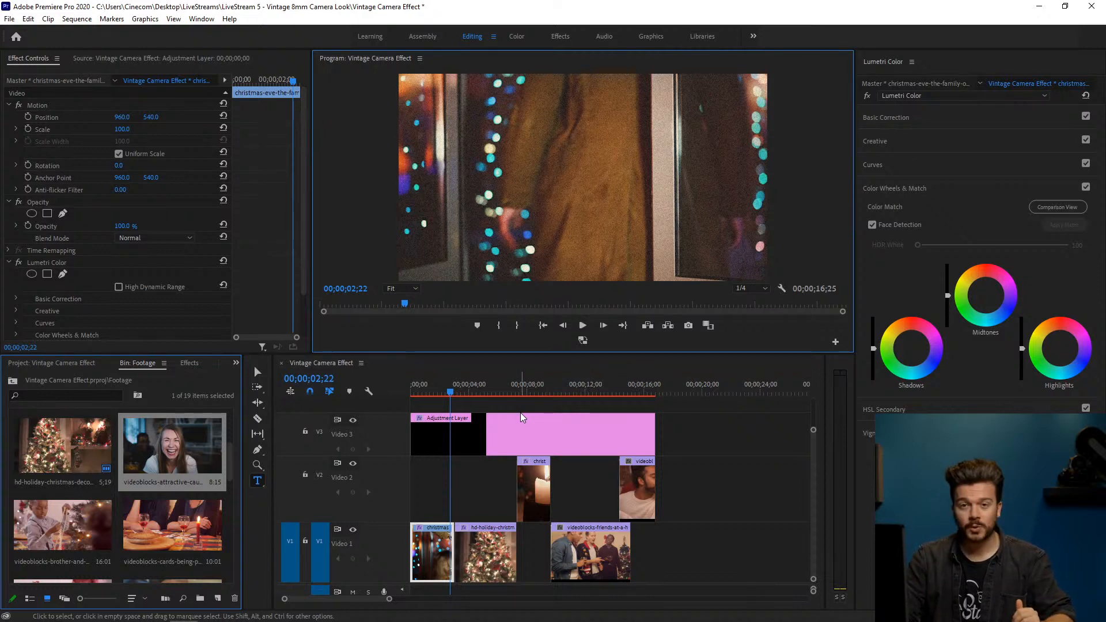
Step: Deselect the first Christmas clip in the timeline, save the project and render the sequence's previews
drag(451, 387, 438, 388)
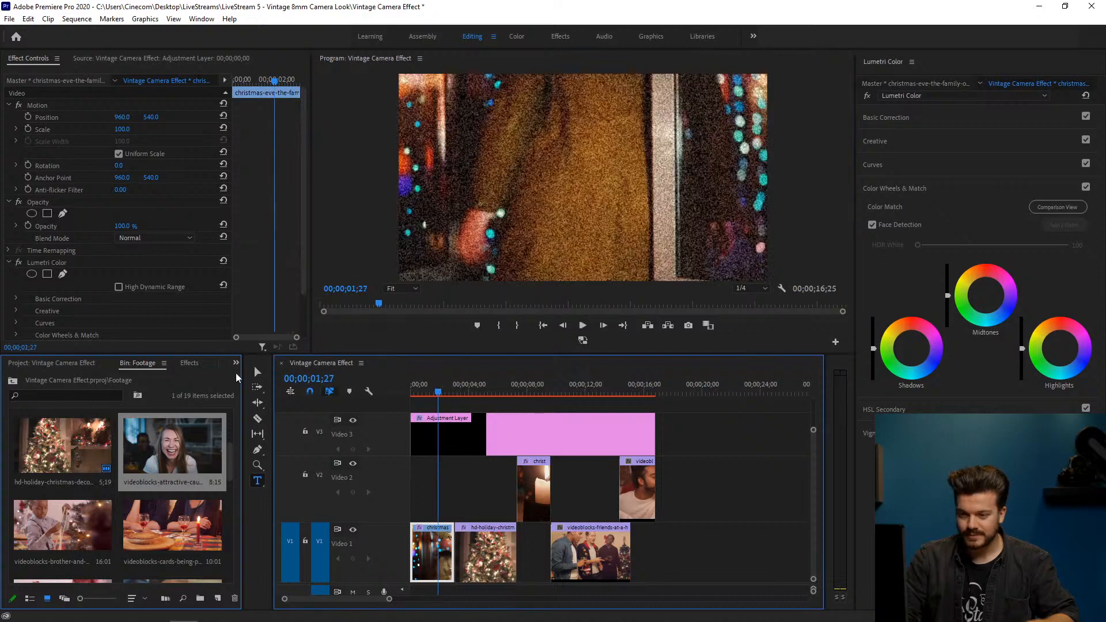
click(75, 362)
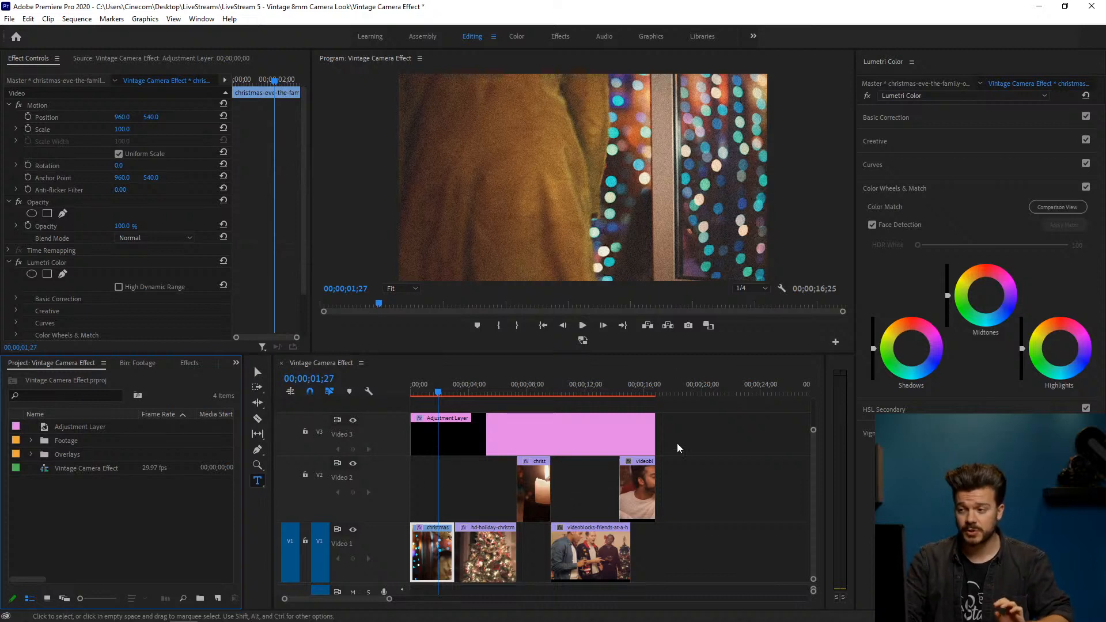
click(687, 431)
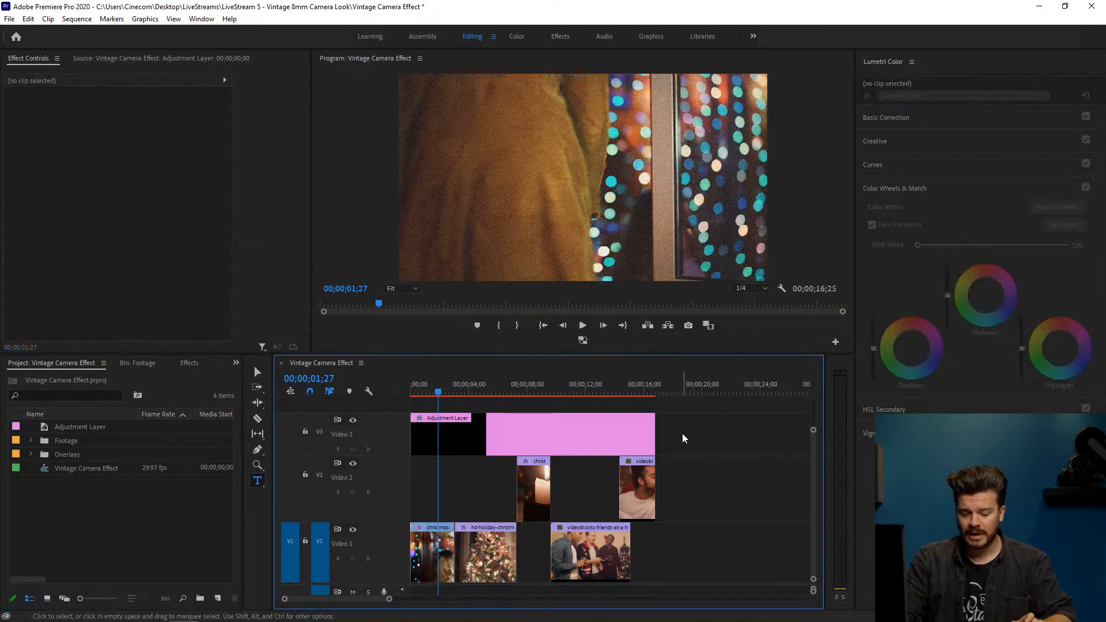
key(ctrl+s)
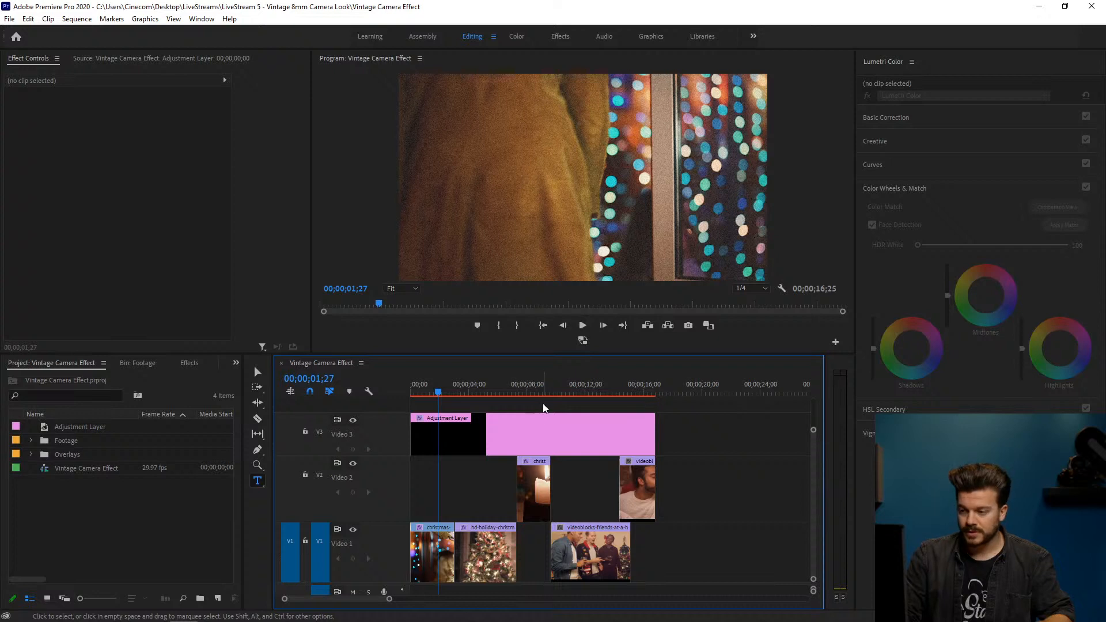
key(Return)
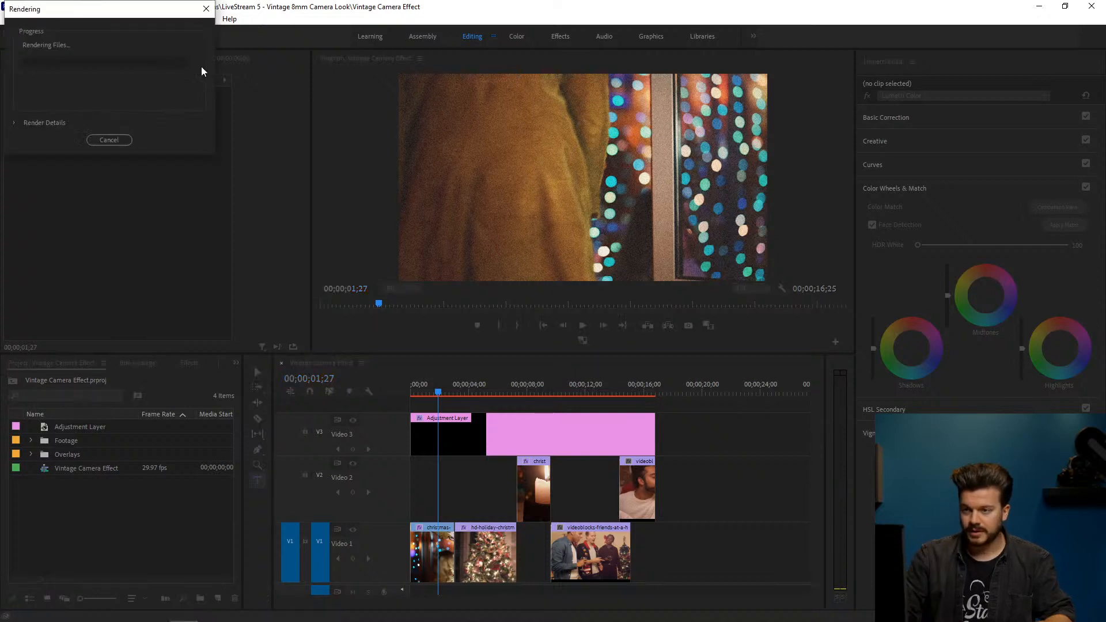
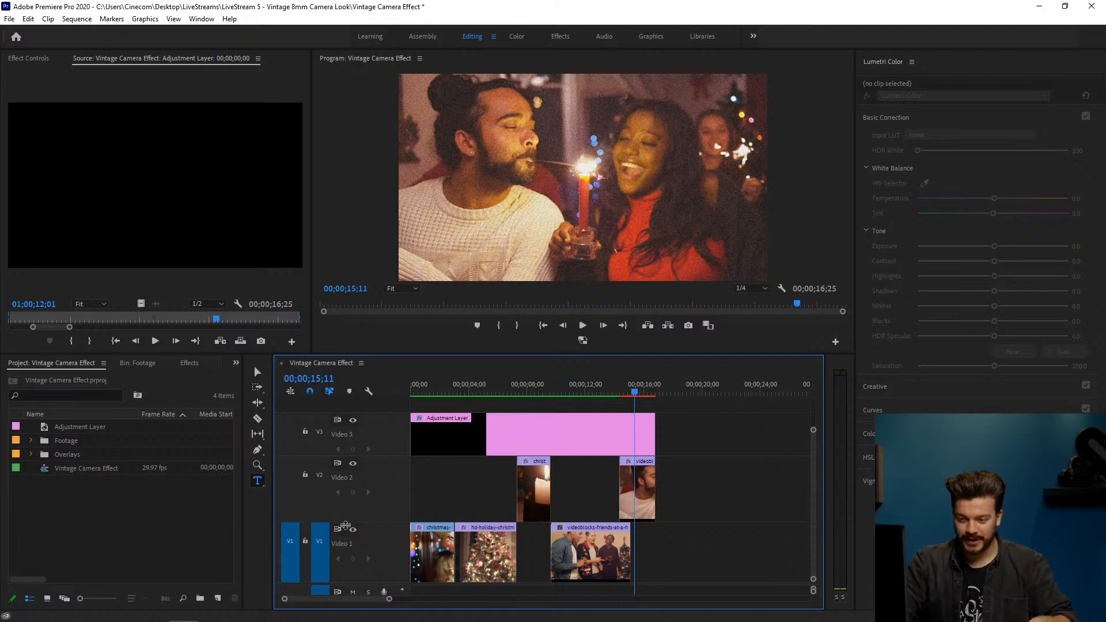
Step: Close the Lumetri Color panel, fit the whole montage in the timeline and switch to the Selection tool
scroll(383, 553, up, 1)
scroll(388, 528, up, 3)
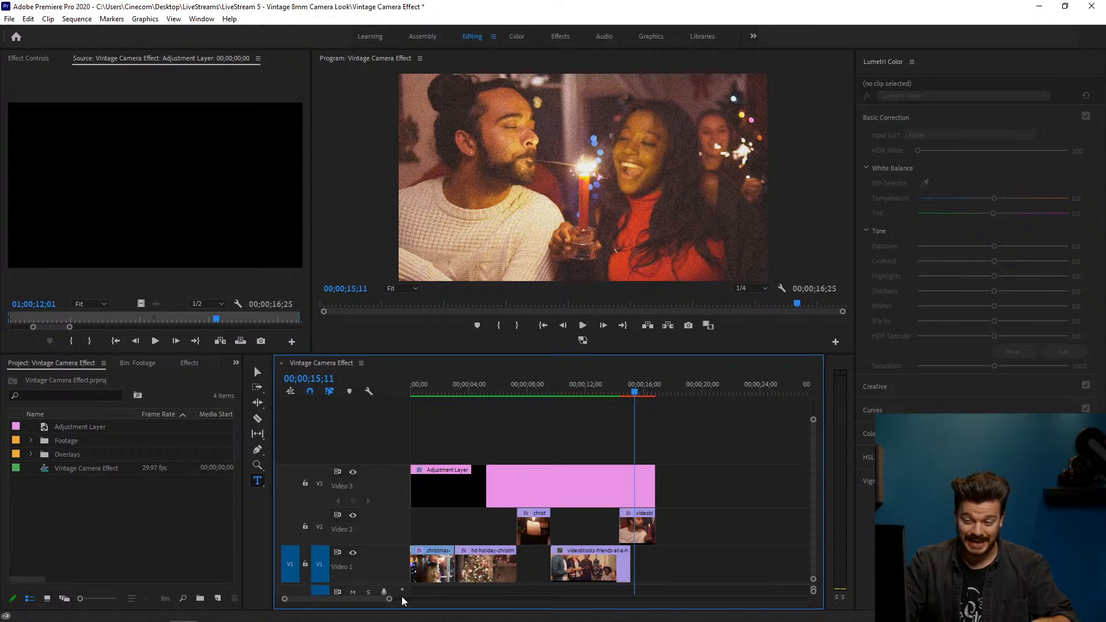
drag(394, 601, 264, 597)
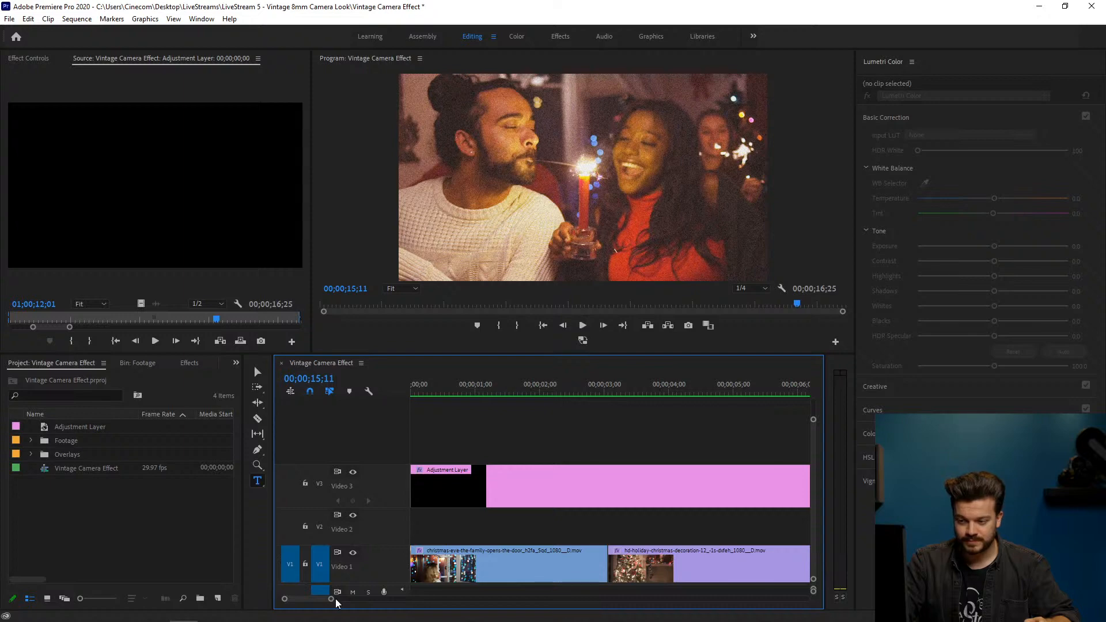
drag(336, 600, 344, 600)
right_click(882, 64)
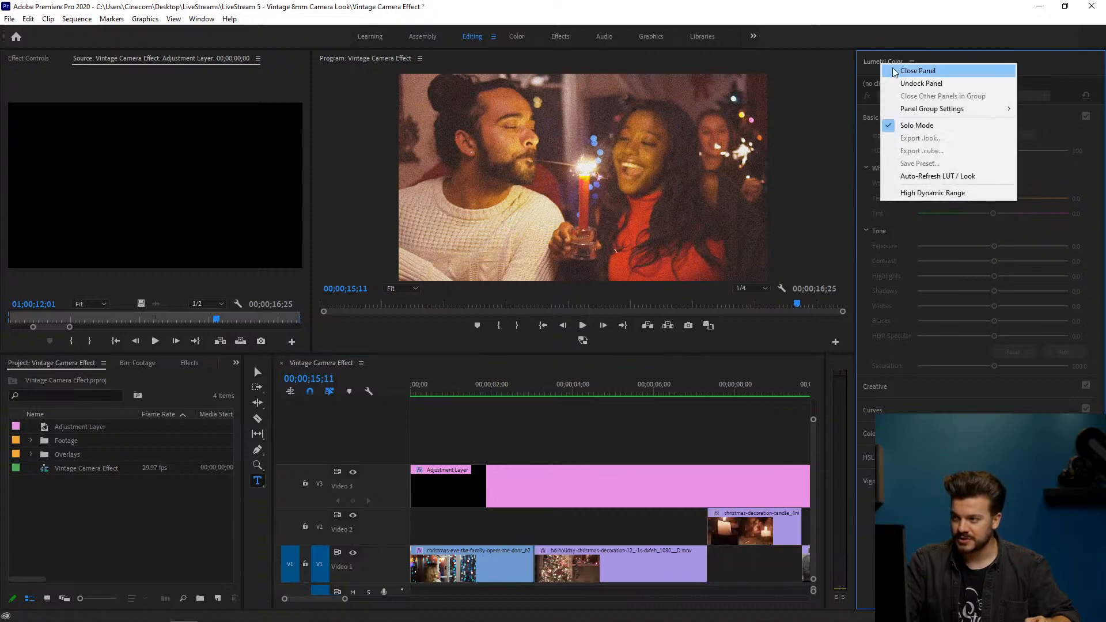
click(918, 70)
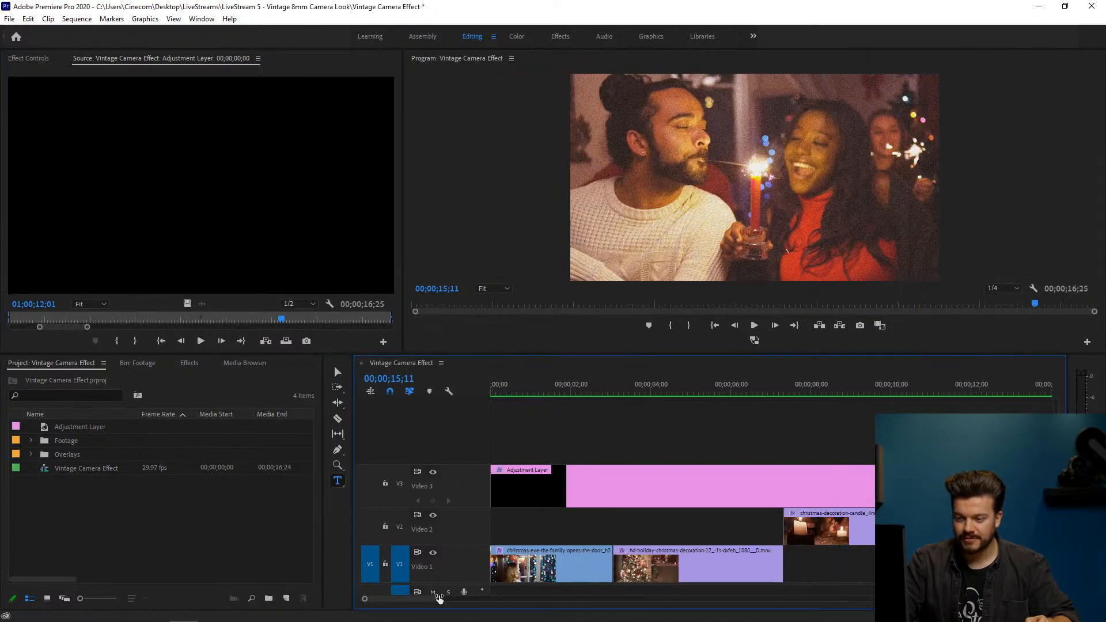
drag(438, 599, 467, 599)
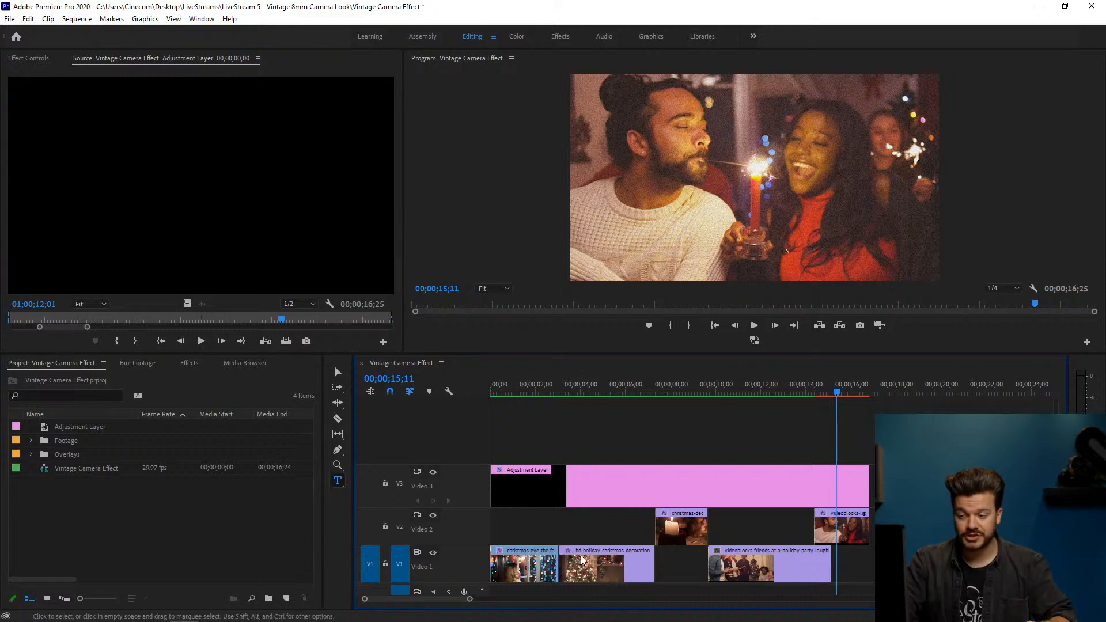
key(v)
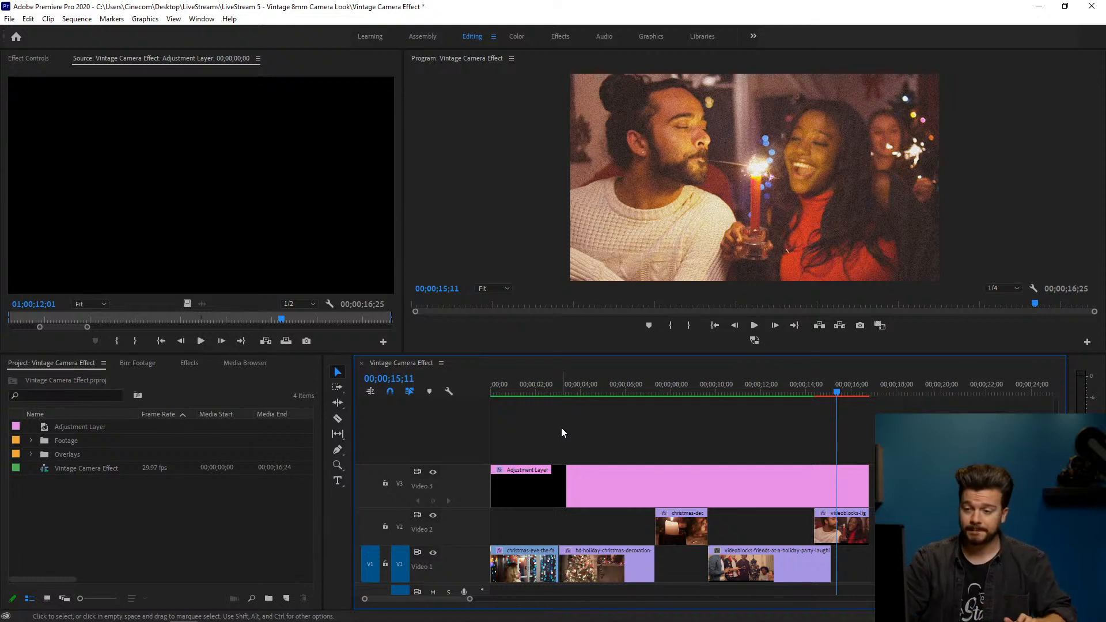
Step: Open the Overlays bin, show its clips as thumbnails and place 4x3_Soft.mov on track V4 at the start of the sequence
double_click(40, 455)
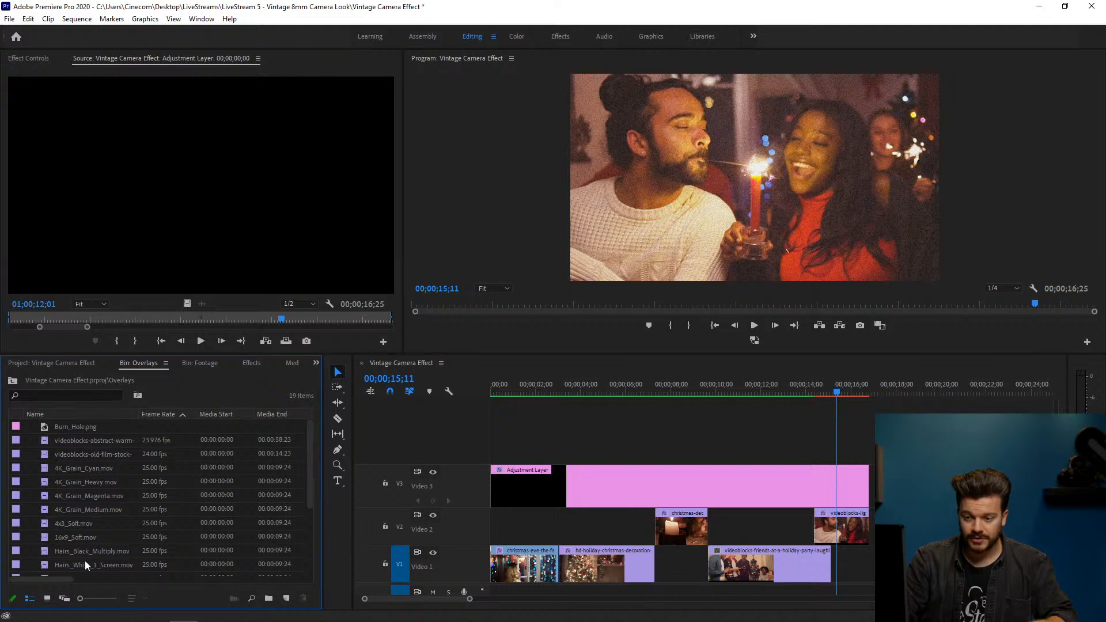
click(47, 598)
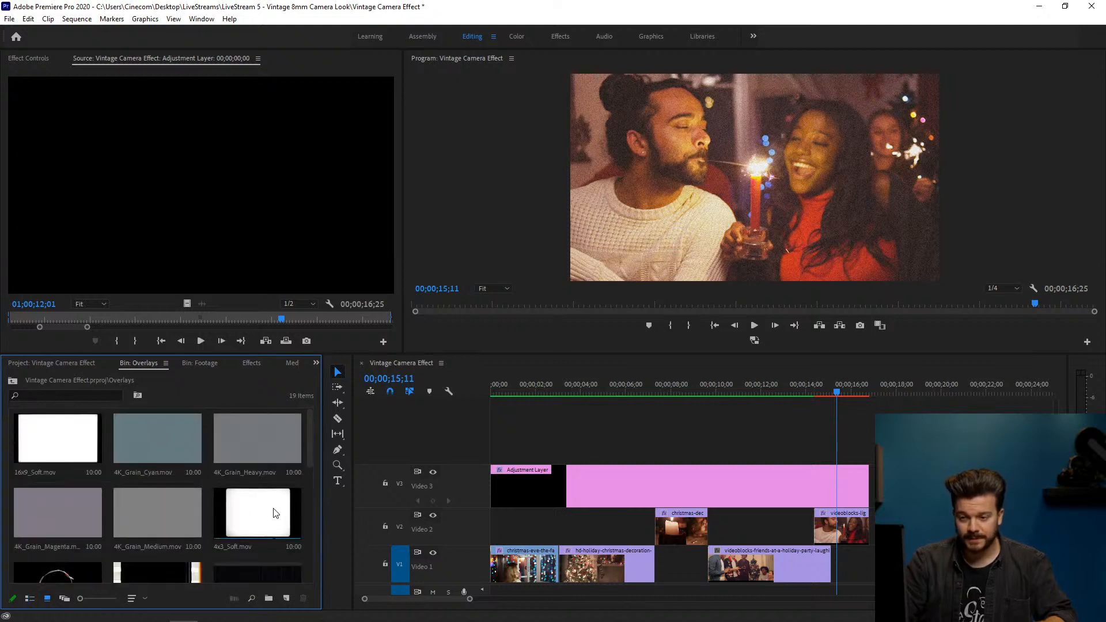
scroll(274, 493, down, 5)
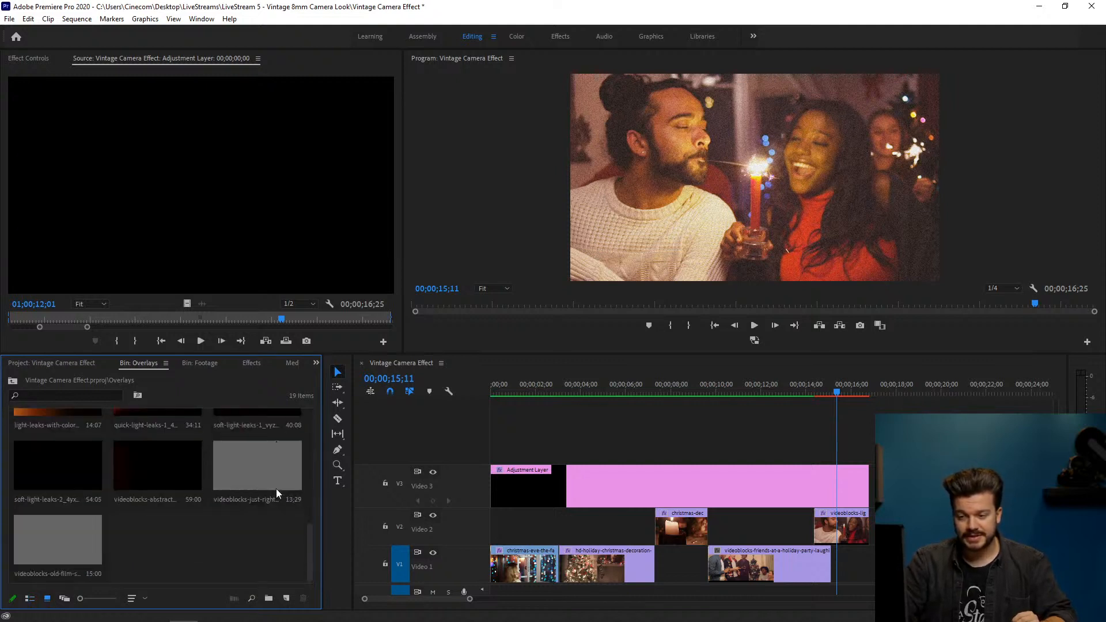
scroll(275, 489, up, 5)
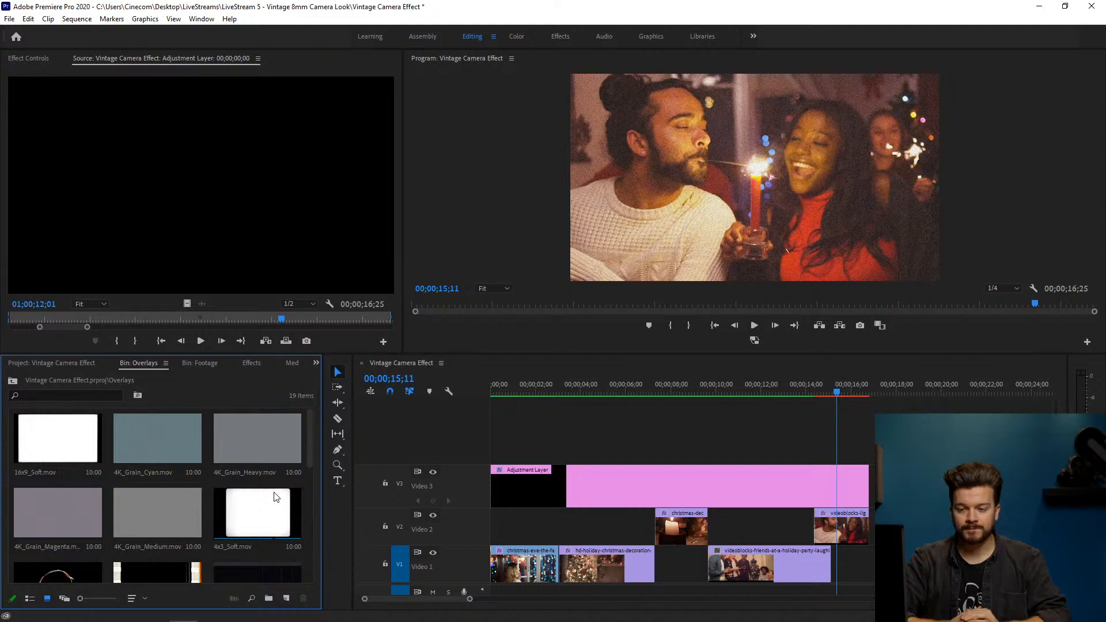
drag(241, 490, 499, 456)
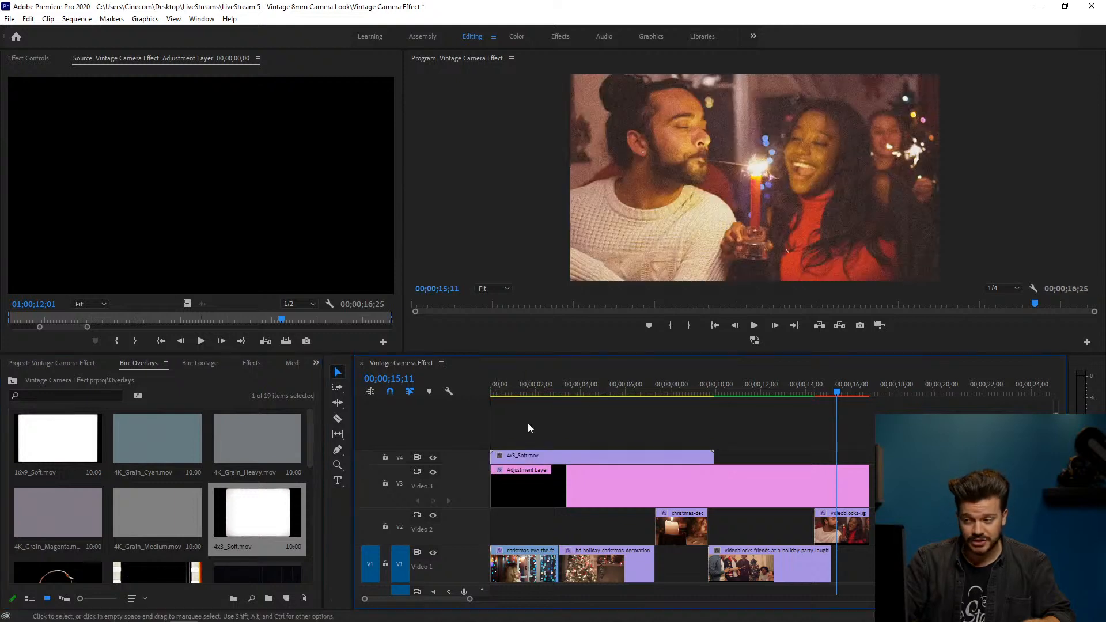
Step: Scale the 4x3_Soft.mov overlay to the frame size and check its frame border in the preview
click(595, 384)
click(612, 455)
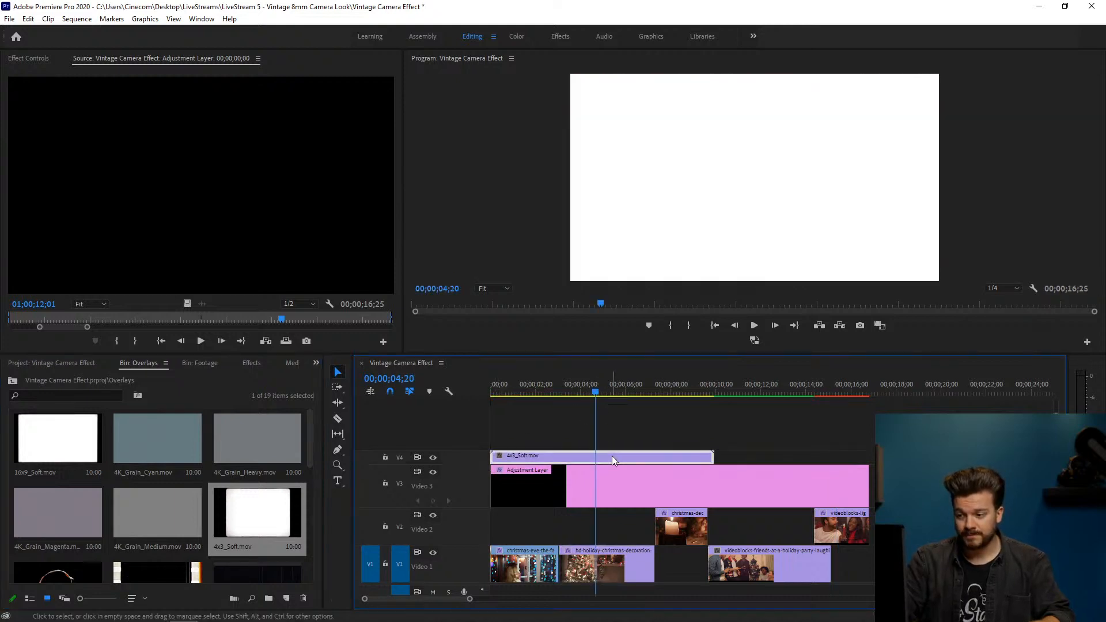
right_click(613, 456)
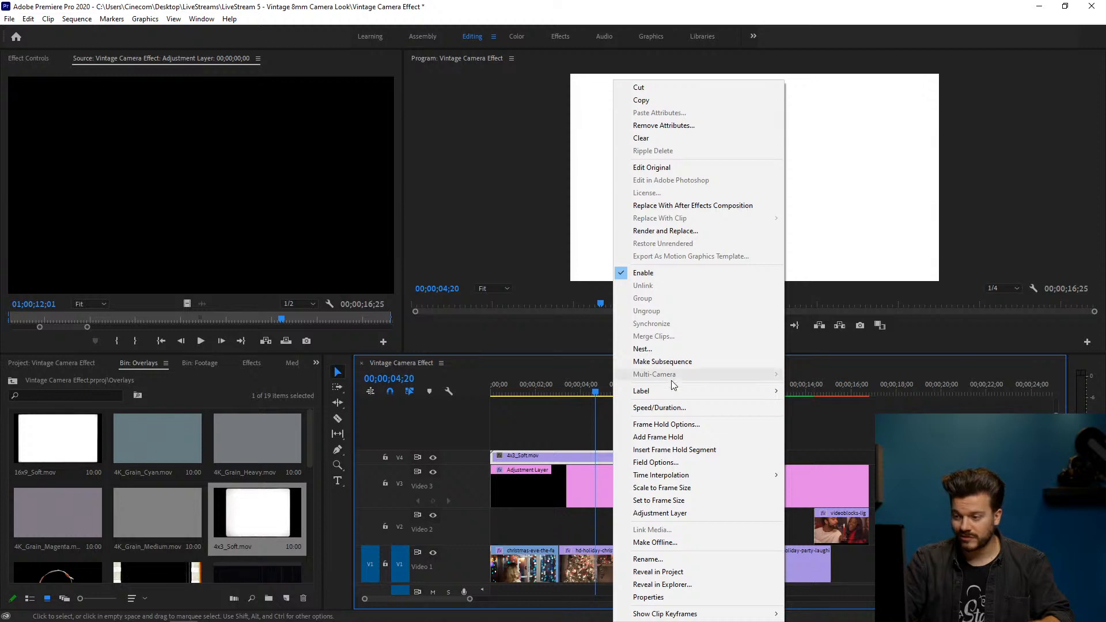
click(688, 489)
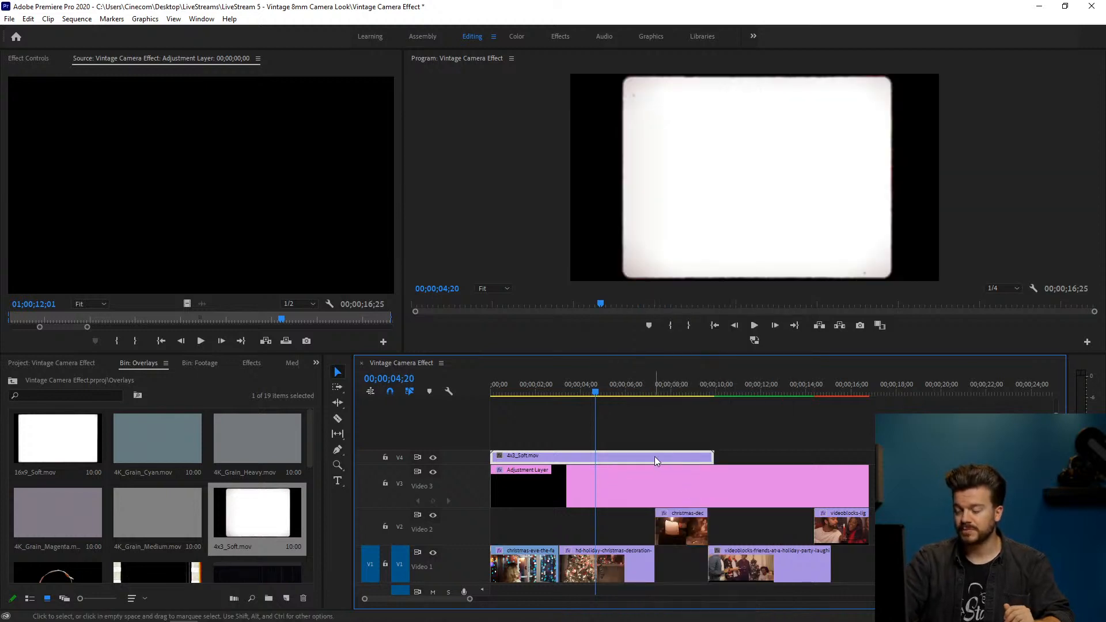
drag(595, 393, 645, 399)
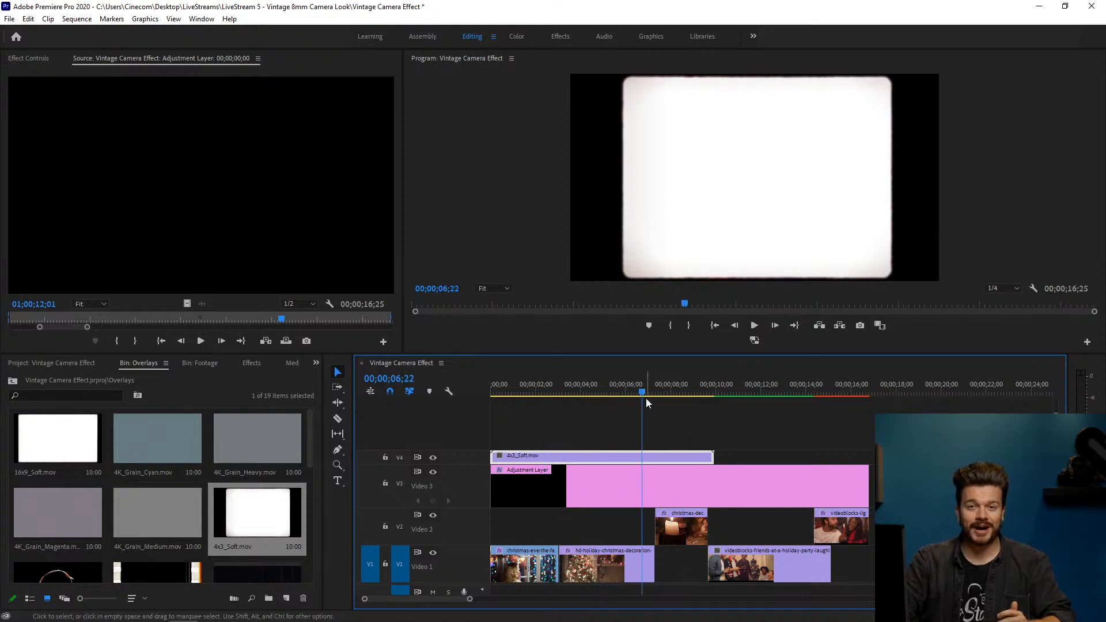
Step: Set the 4x3_Soft.mov overlay's blend mode to Multiply and scrub through the first clips to check the frame edges
double_click(667, 455)
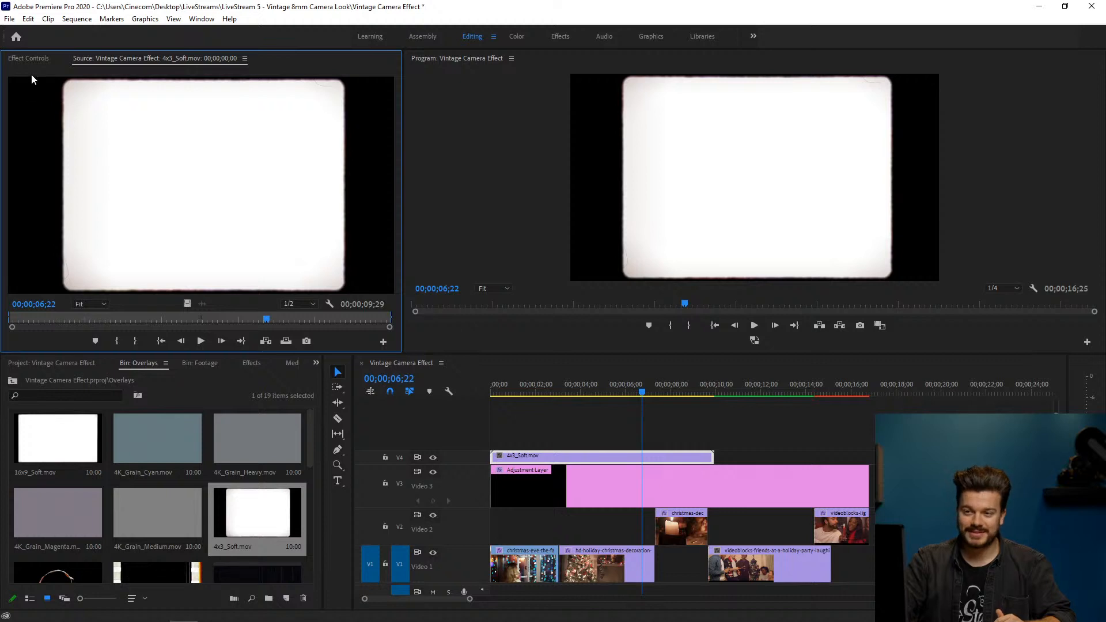
click(30, 59)
click(209, 236)
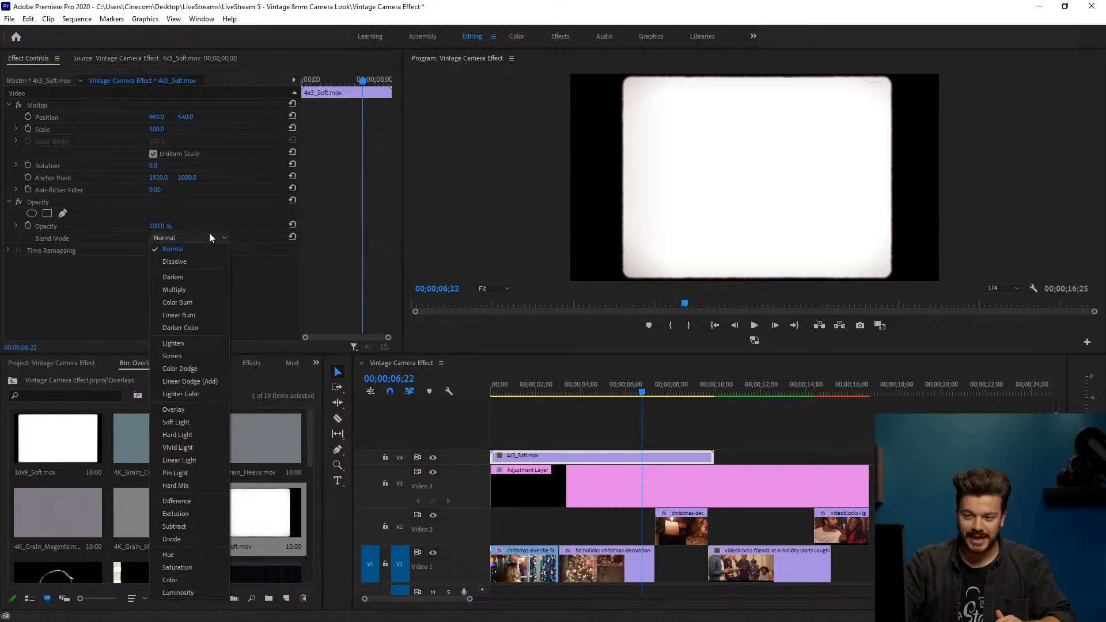
click(189, 295)
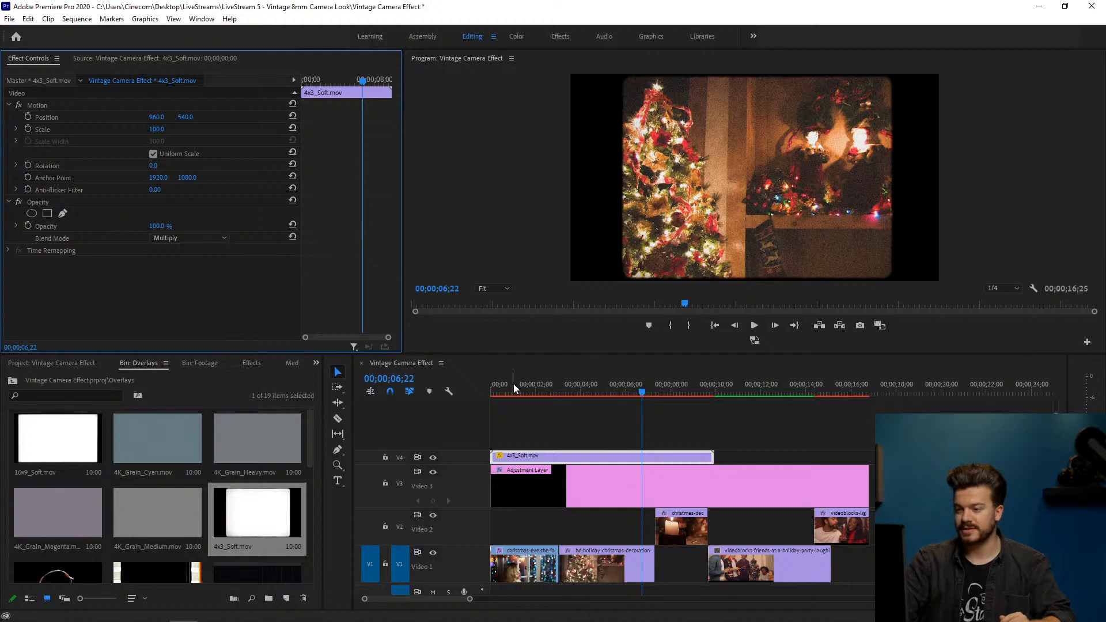
drag(513, 383, 490, 382)
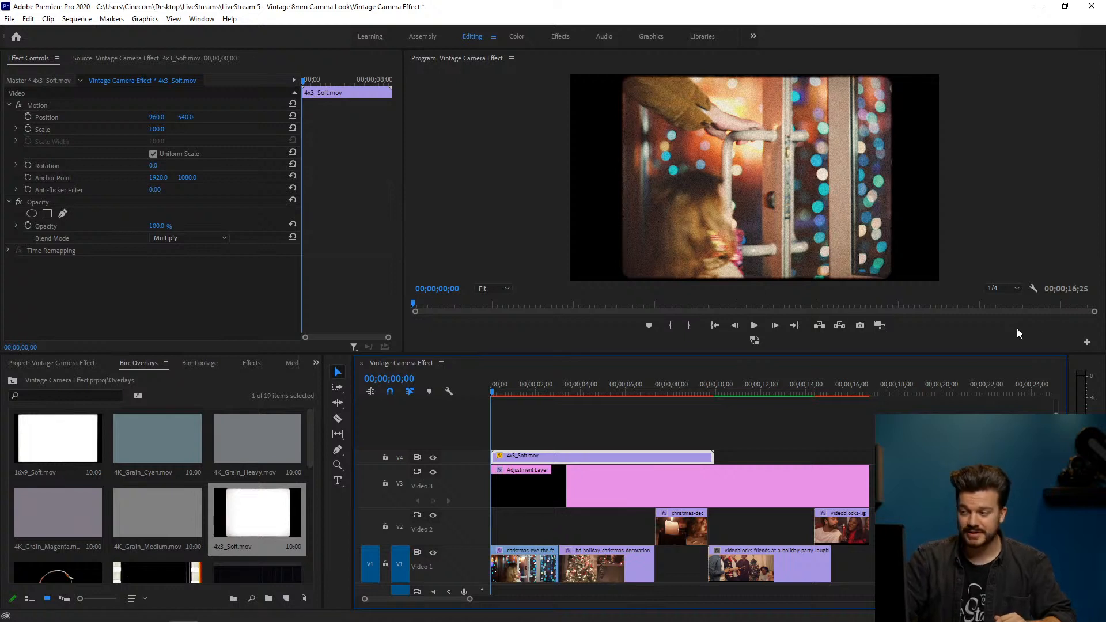
click(1008, 289)
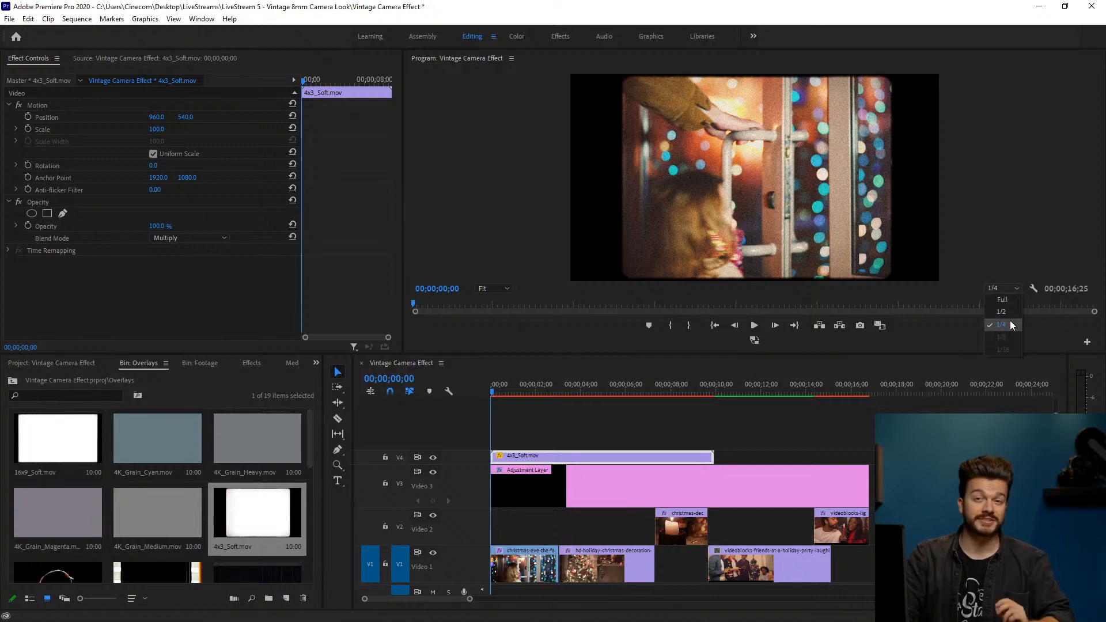
click(518, 391)
drag(518, 392, 522, 392)
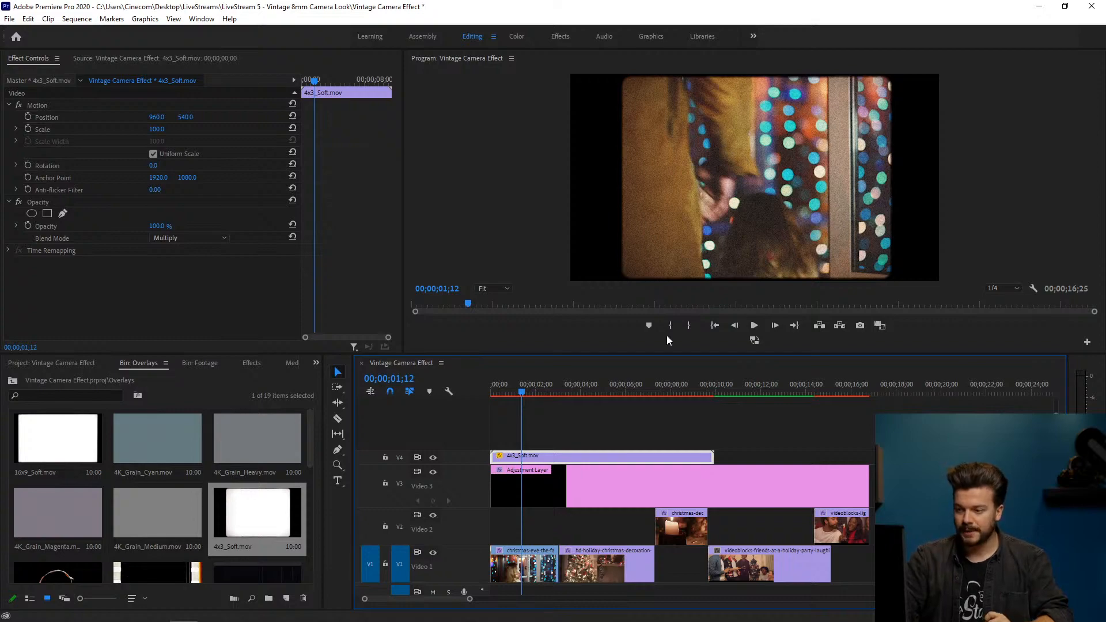
drag(532, 391, 629, 392)
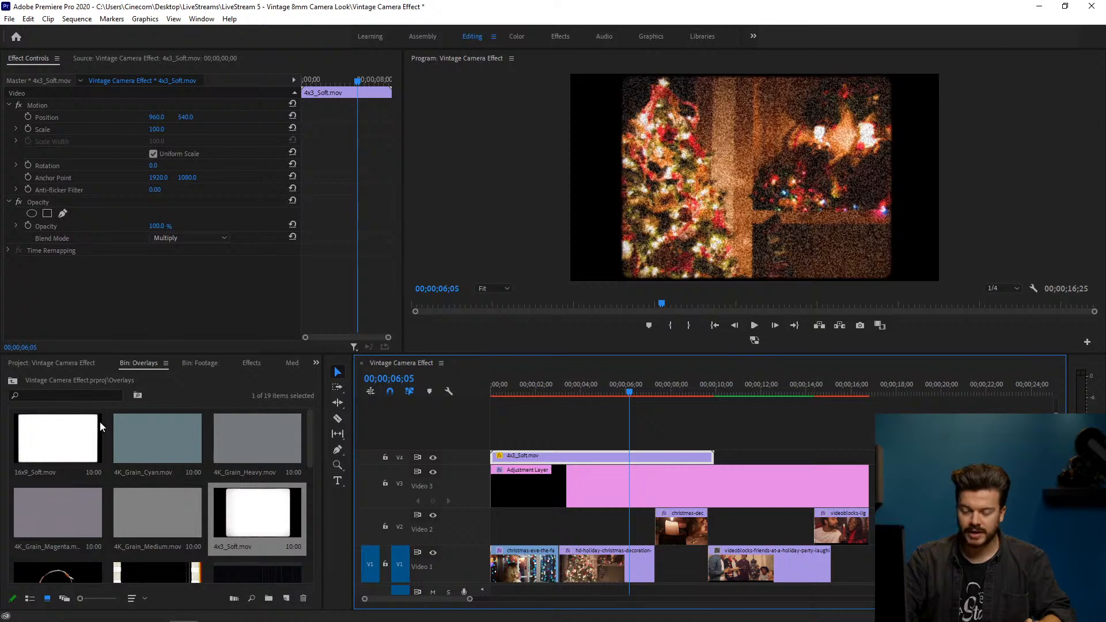
Step: Place 16x9_Soft.mov directly after the 4x3 overlay on track V4 and scale it to the frame size
click(54, 440)
drag(82, 437, 730, 455)
click(730, 393)
right_click(747, 458)
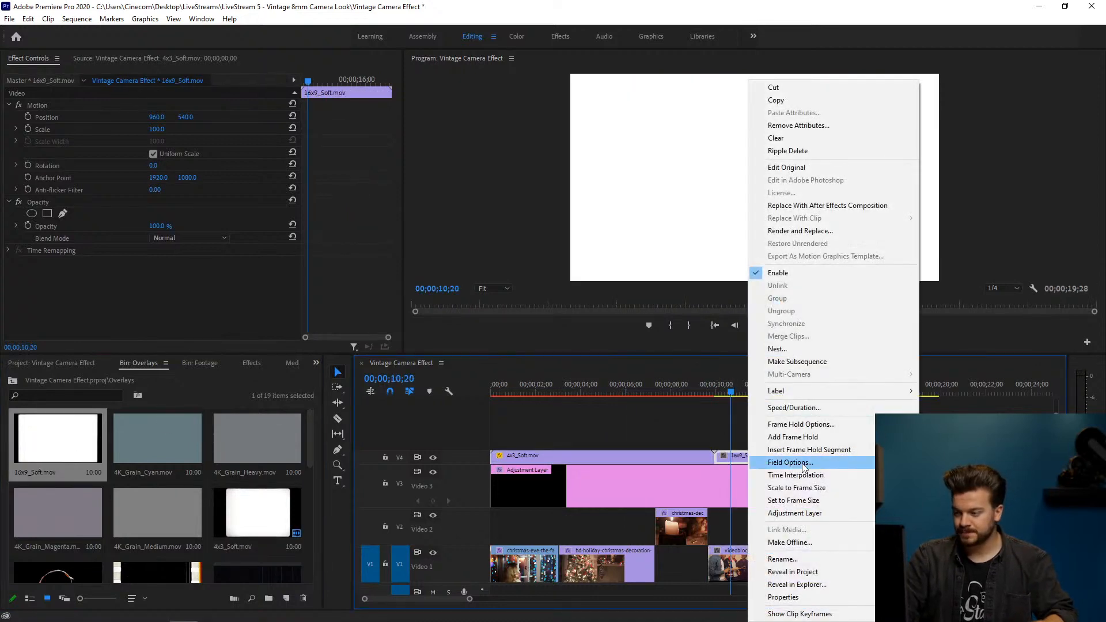
click(794, 488)
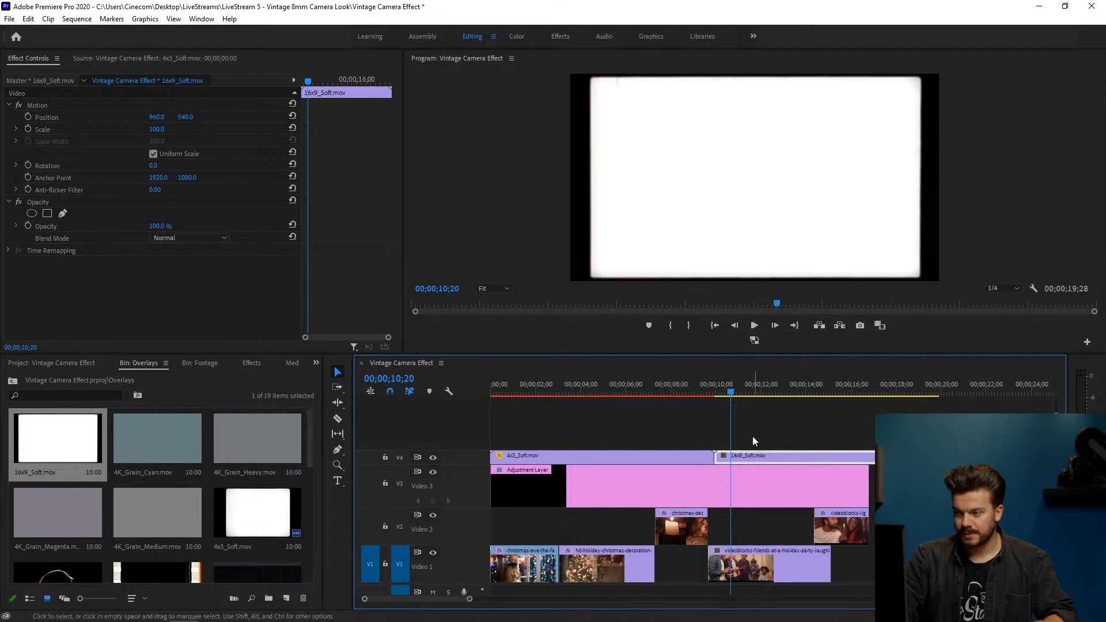
Step: Set the 16x9_Soft.mov overlay's blend mode to Multiply and preview it over the party clip
click(184, 238)
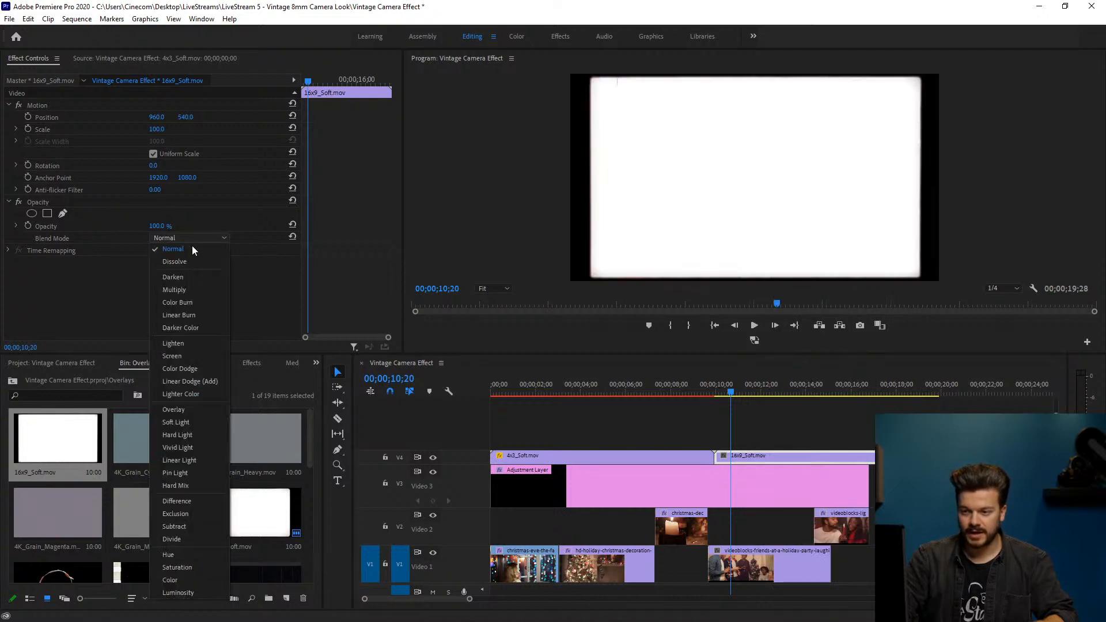
click(191, 290)
drag(734, 392, 751, 391)
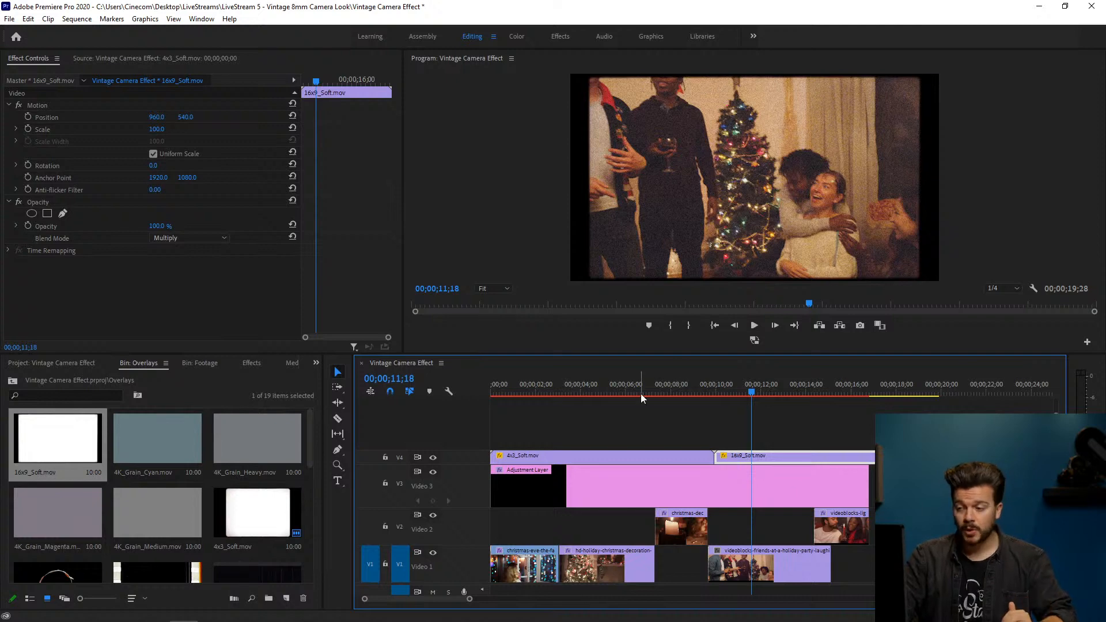
Step: Delete both the 4x3_Soft.mov and 16x9_Soft.mov overlays from track V4
drag(640, 392, 638, 401)
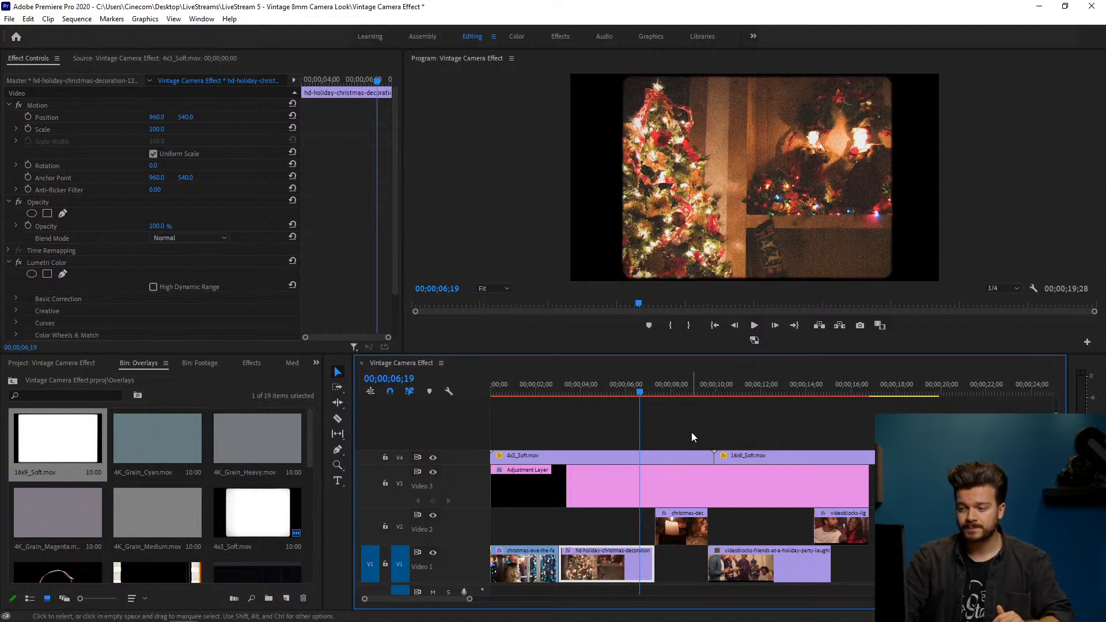
drag(688, 434, 743, 455)
key(Delete)
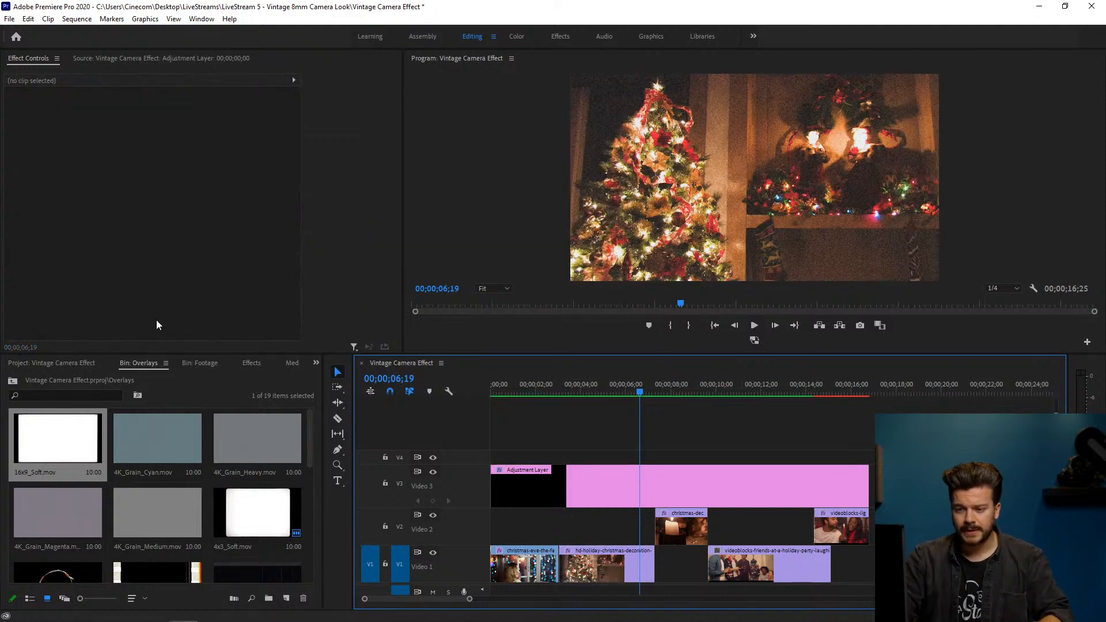
Step: Add the Adjustment Layer to track V4 at the sequence start and extend it to the end of the Christmas tree clip
click(82, 361)
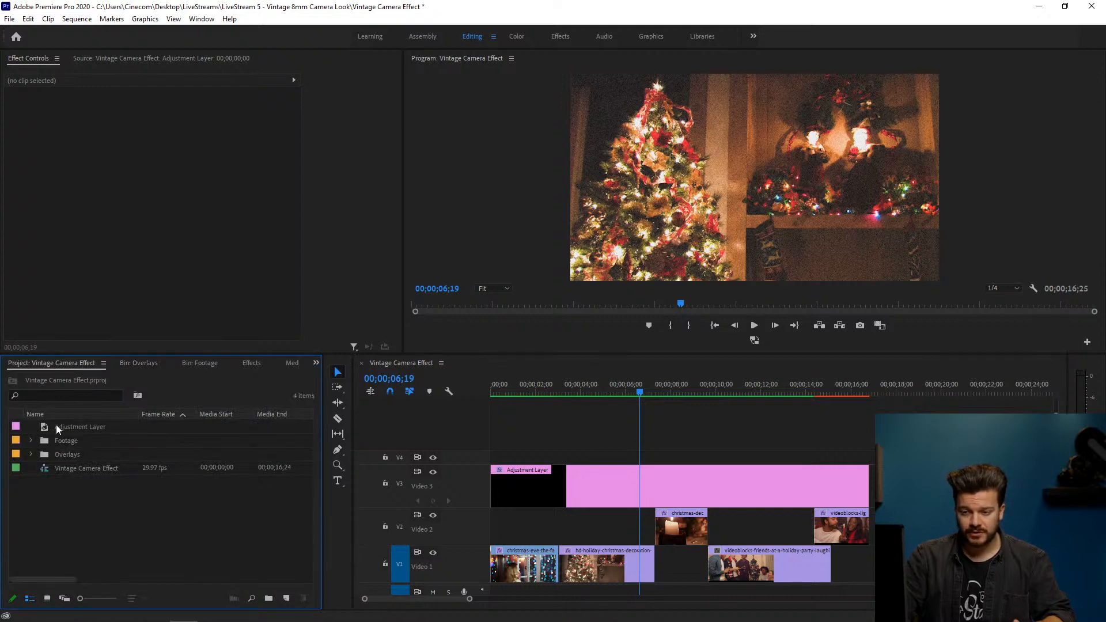
drag(56, 424, 465, 447)
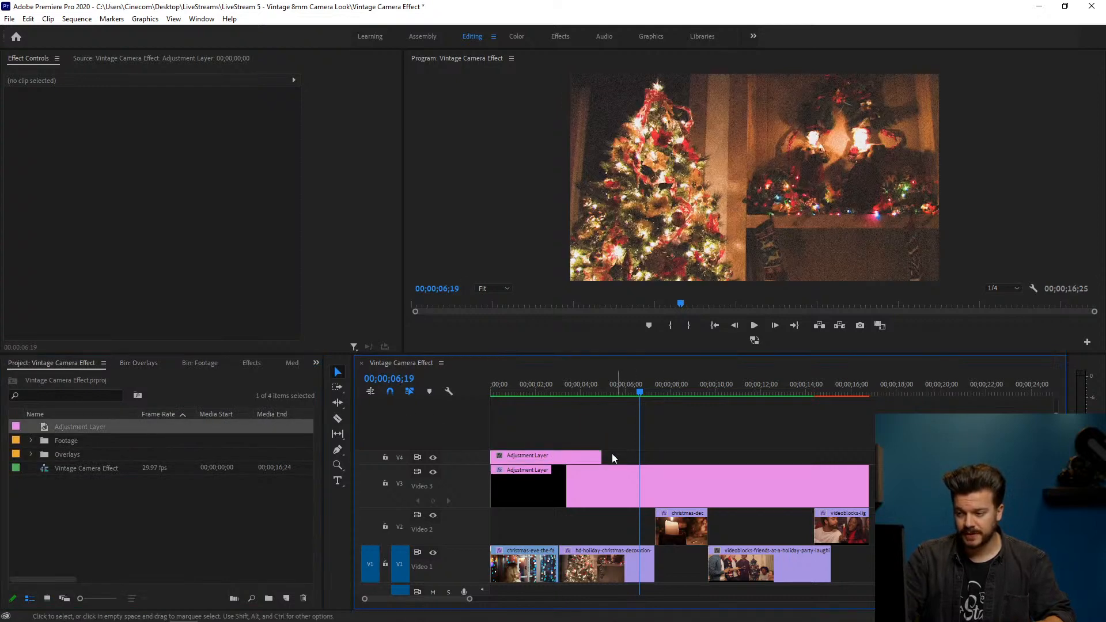
drag(601, 455, 654, 455)
Step: Find the Crop video effect and apply it to the new adjustment layer on track V4
click(573, 392)
click(567, 458)
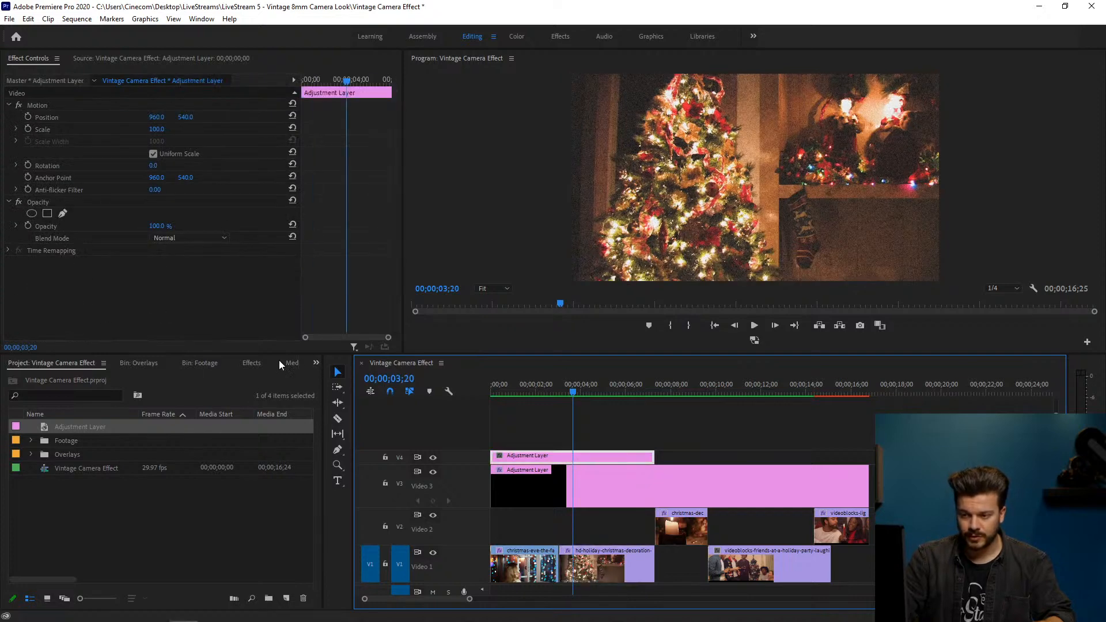
click(253, 363)
click(120, 378)
text(crop)
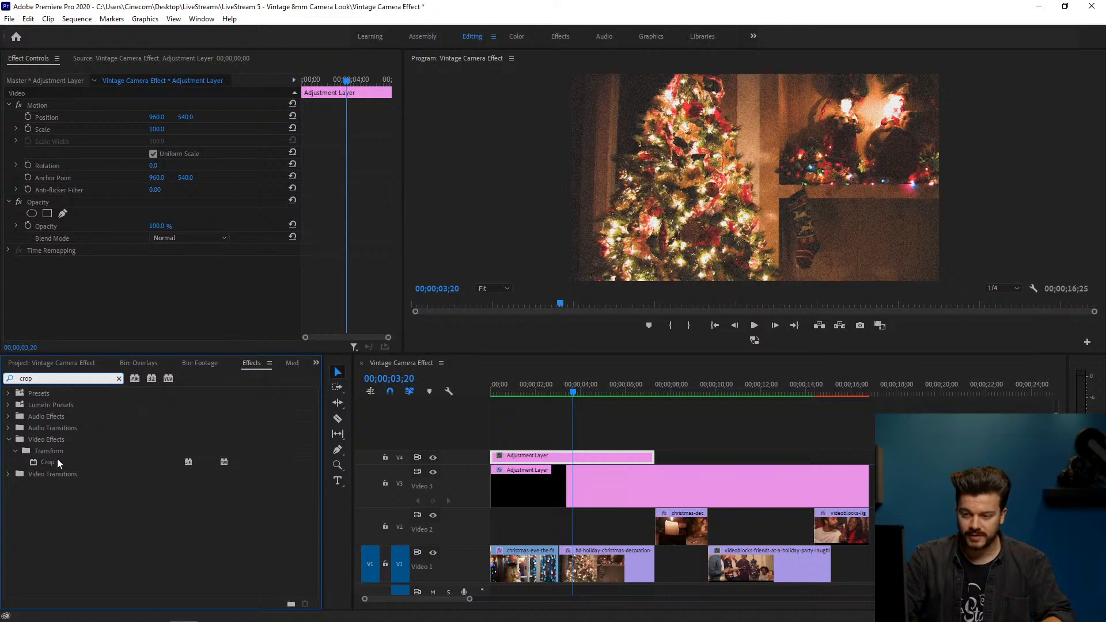
drag(58, 459, 521, 457)
Step: Crop the adjustment layer on track V4 by 15% on both its left and right sides
scroll(237, 283, down, 1)
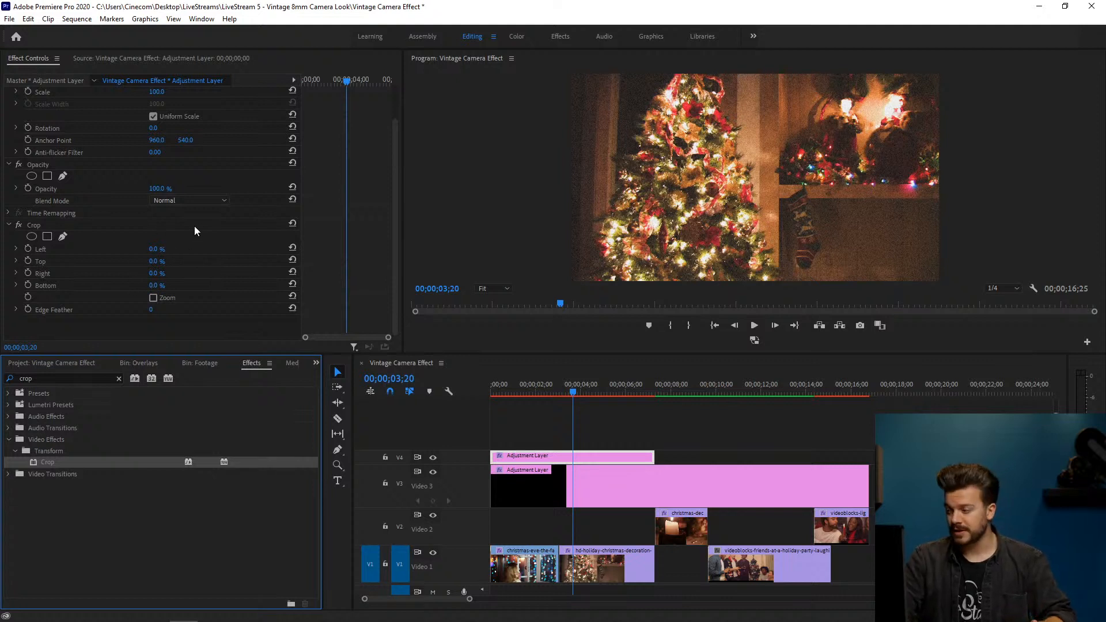
click(158, 248)
text(82)
key(Return)
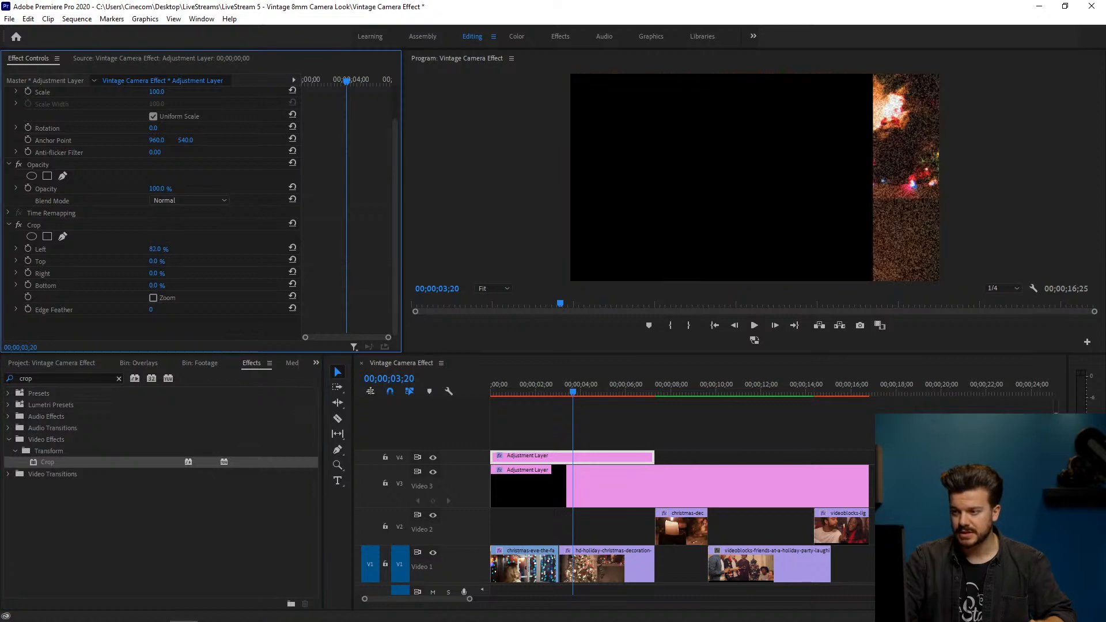
drag(204, 249, 166, 249)
click(170, 251)
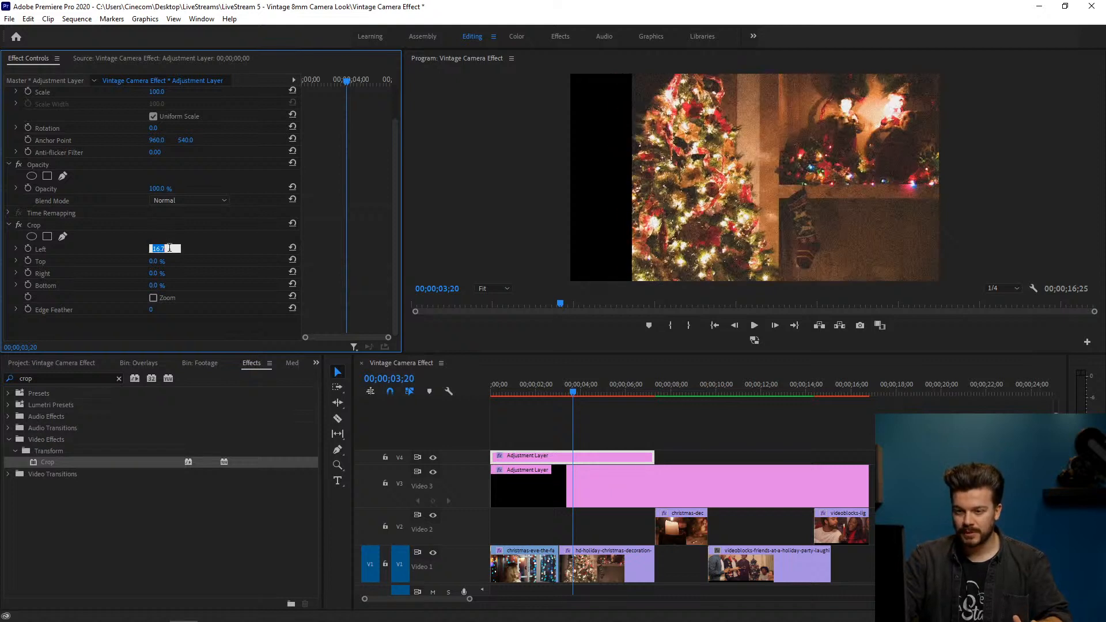
text(15)
key(Return)
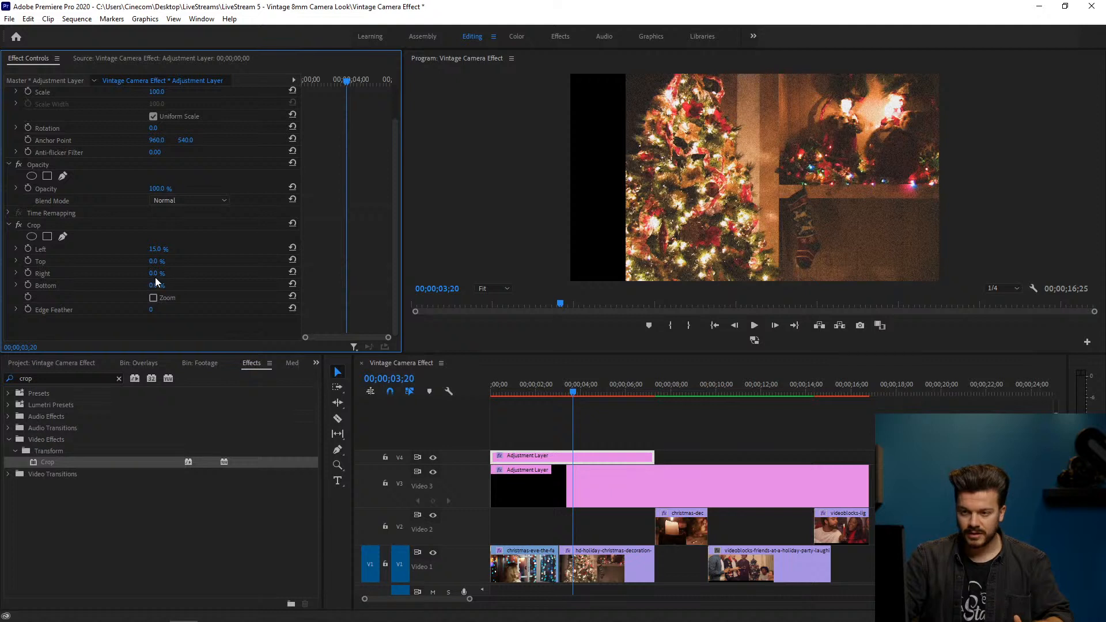
click(155, 273)
text(15)
key(Return)
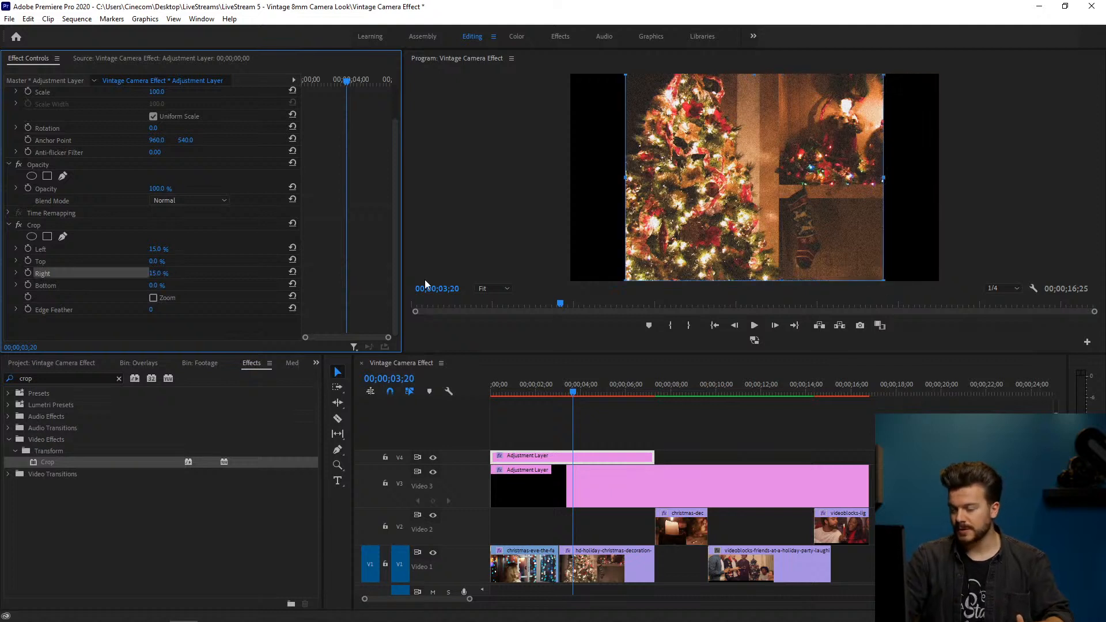
Step: Set the Edge Feather of the adjustment layer's Crop effect to 50
click(156, 311)
text(50)
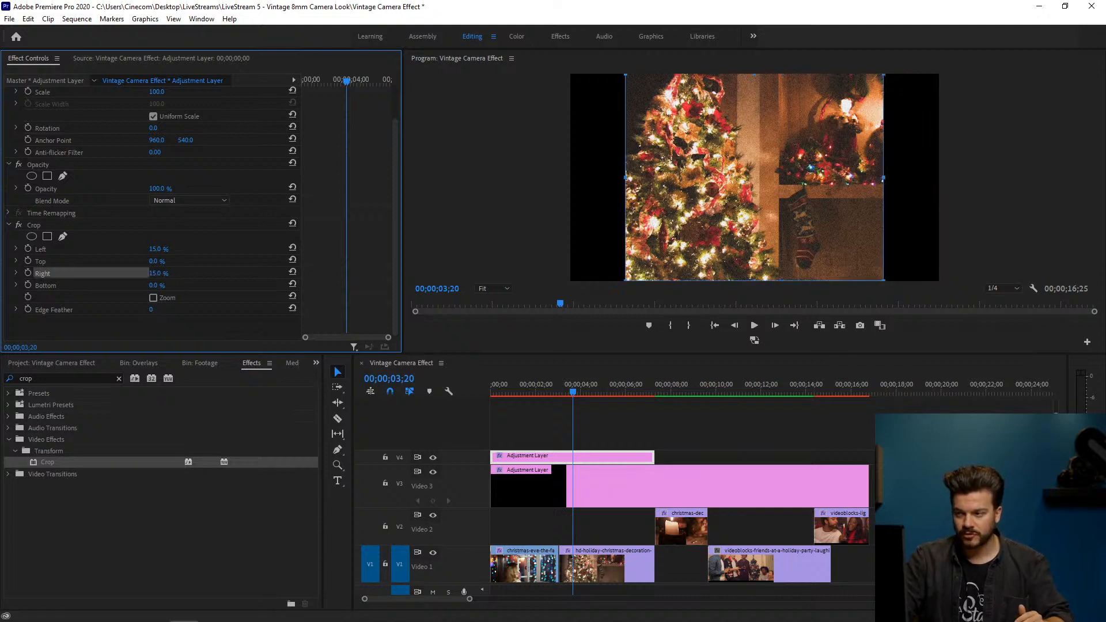
key(Return)
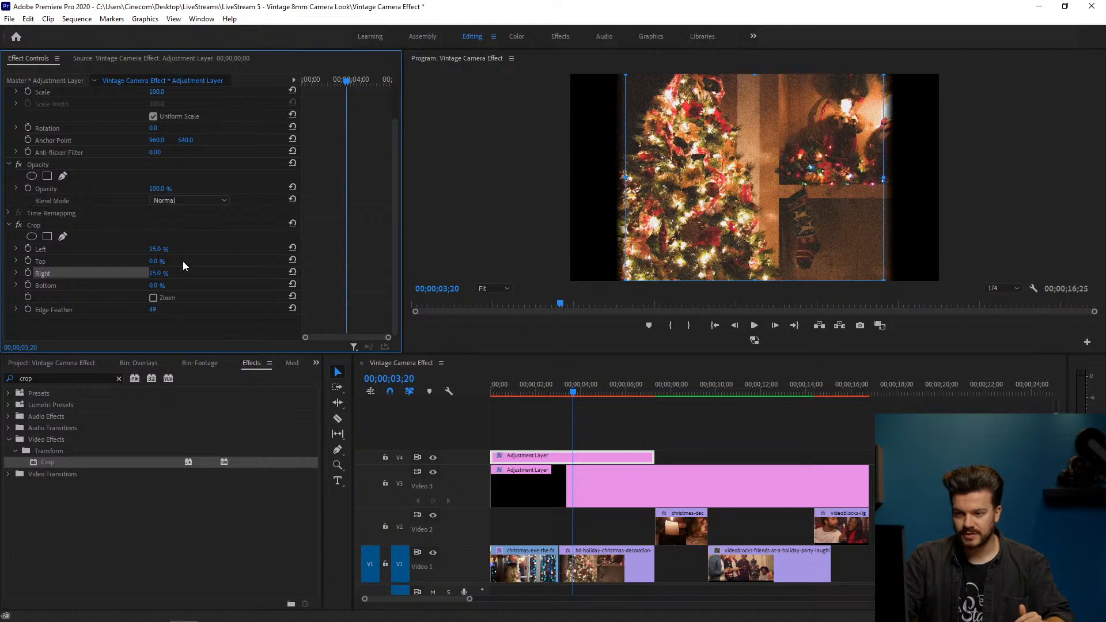
click(154, 310)
text(50)
key(Return)
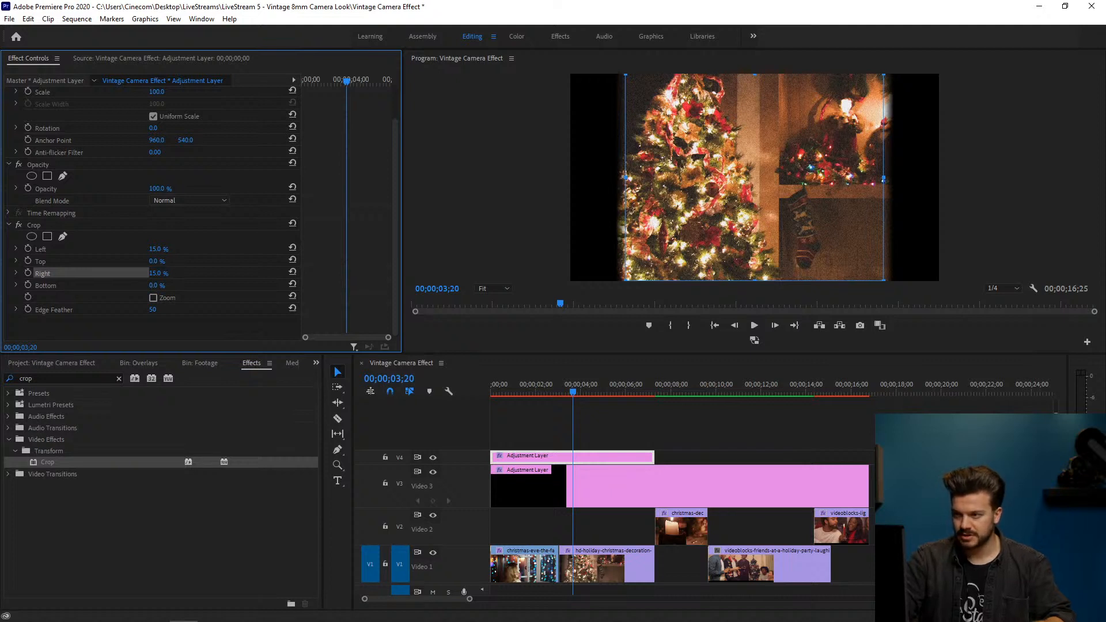
Step: Crop the adjustment layer by 5% at both the top and bottom, and deselect it to check the frame
mouse_move(155, 261)
mouse_down()
mouse_move(190, 261)
mouse_move(158, 261)
mouse_up()
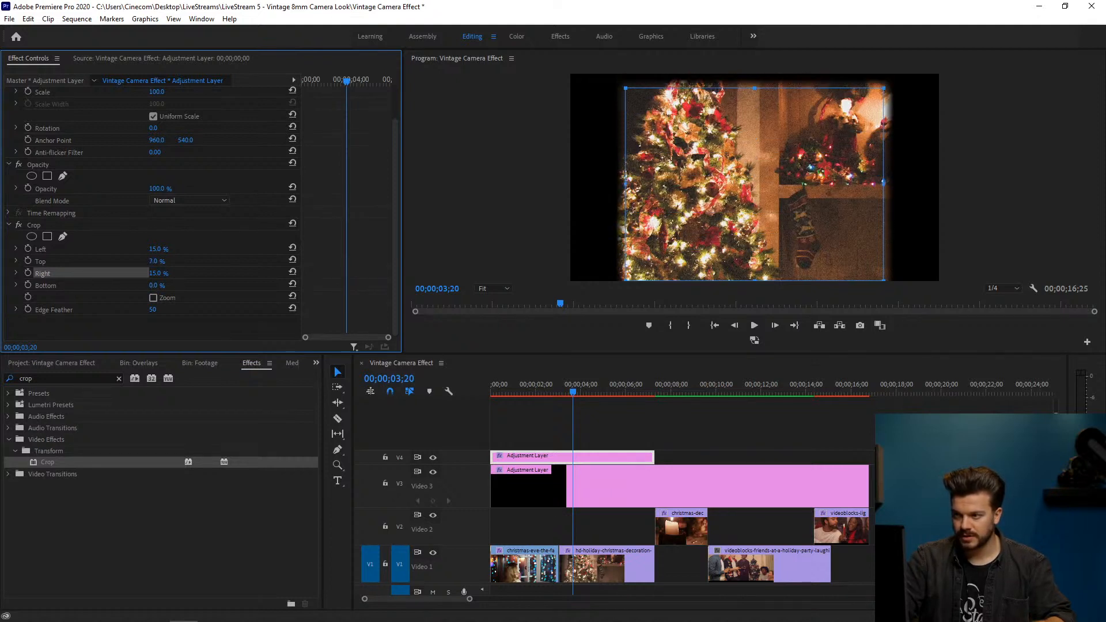
click(158, 261)
text(5)
key(Return)
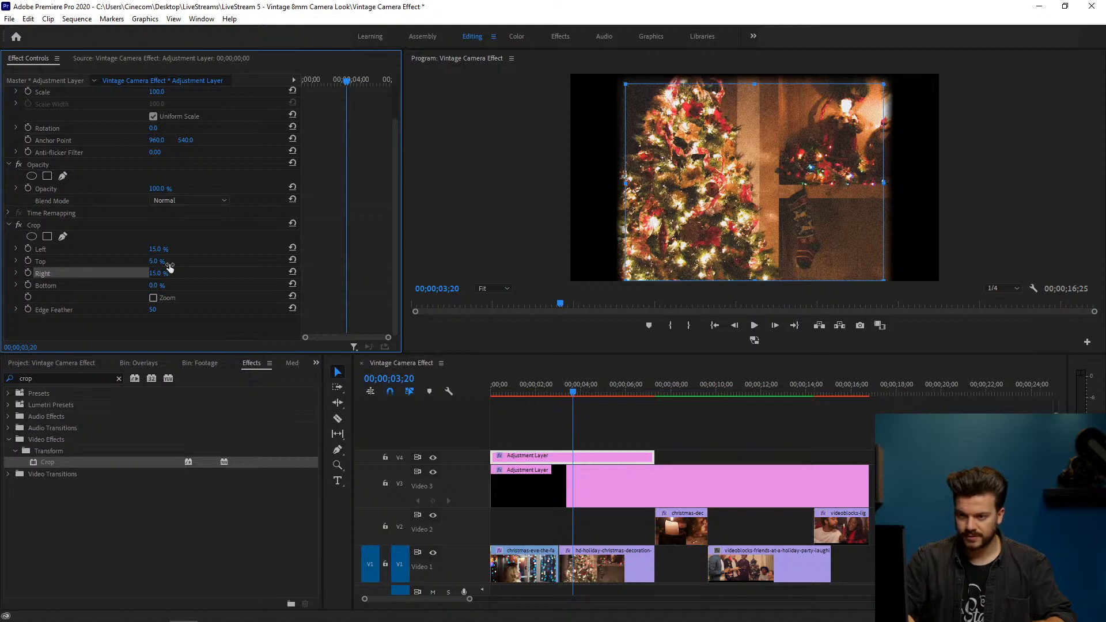
click(154, 285)
text(5)
key(Return)
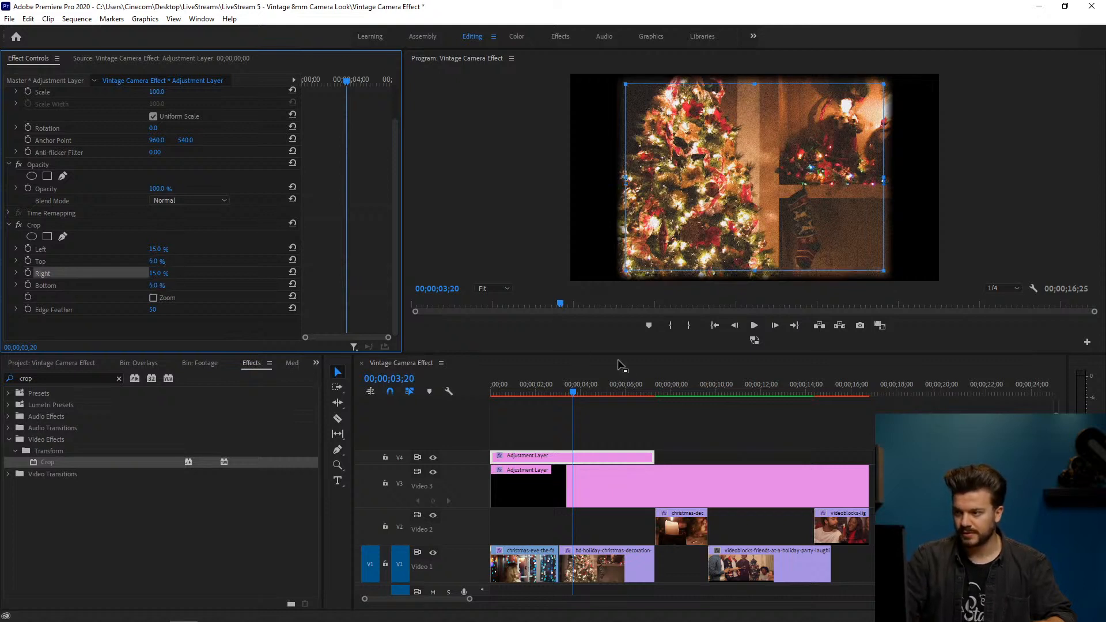
click(652, 400)
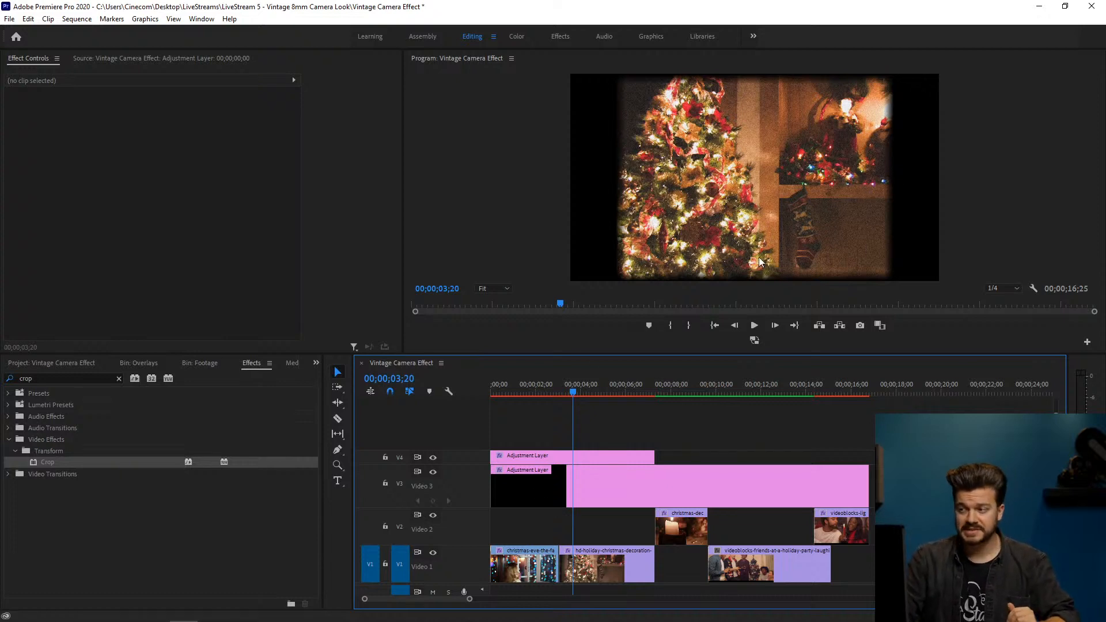
Step: Replace the cropped adjustment layer on track V4 with the 4x3_Soft.mov overlay at the sequence start, fitted to the frame size
click(538, 456)
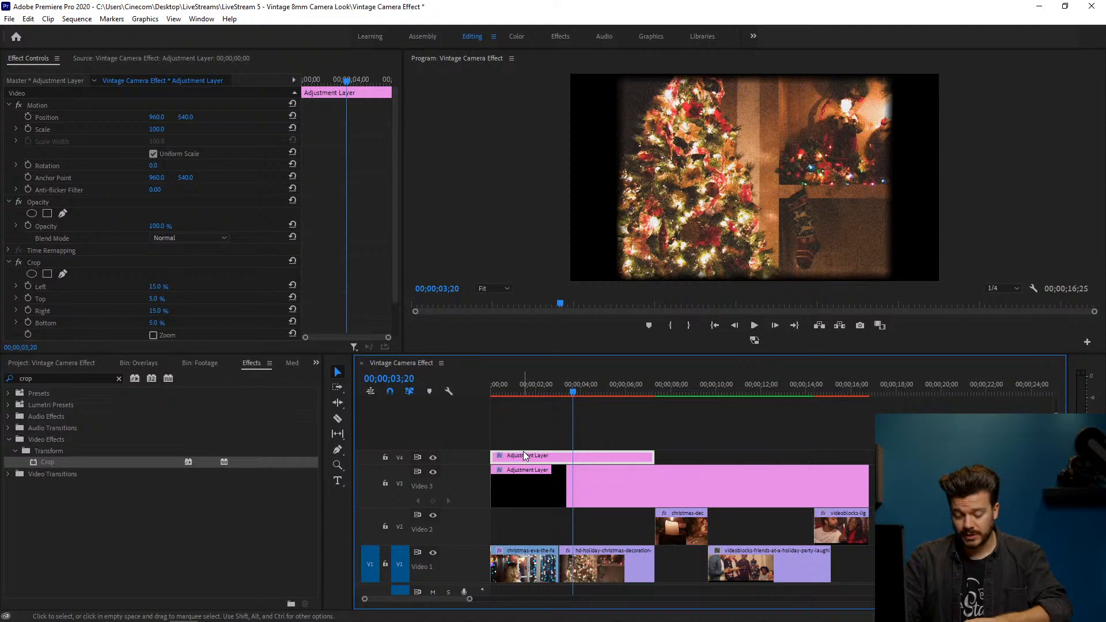
key(Delete)
click(42, 366)
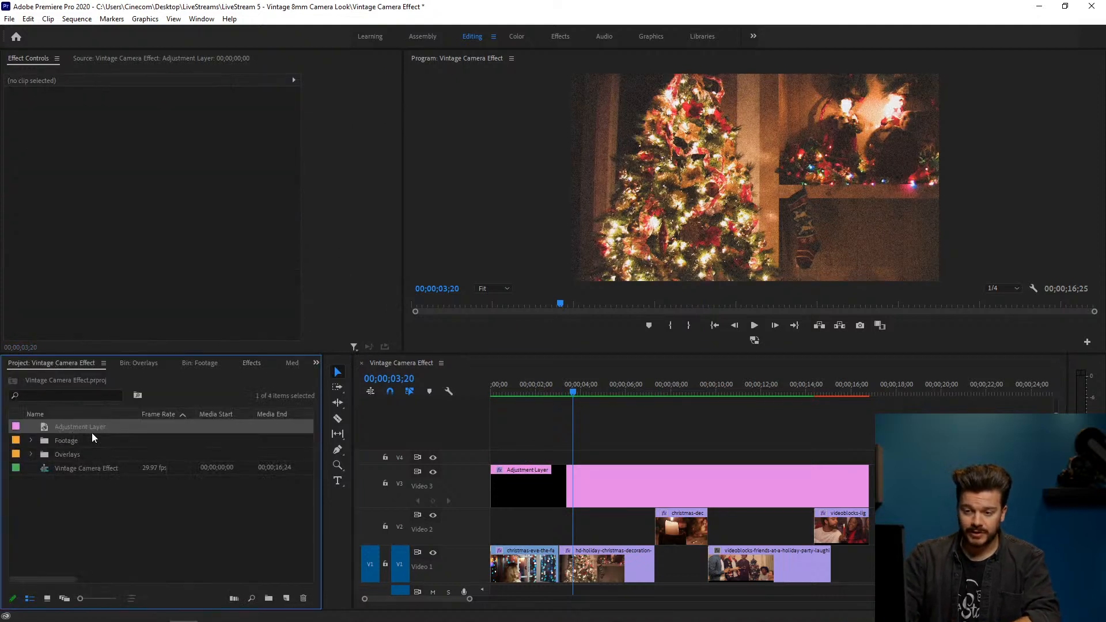
click(153, 365)
drag(254, 510, 492, 455)
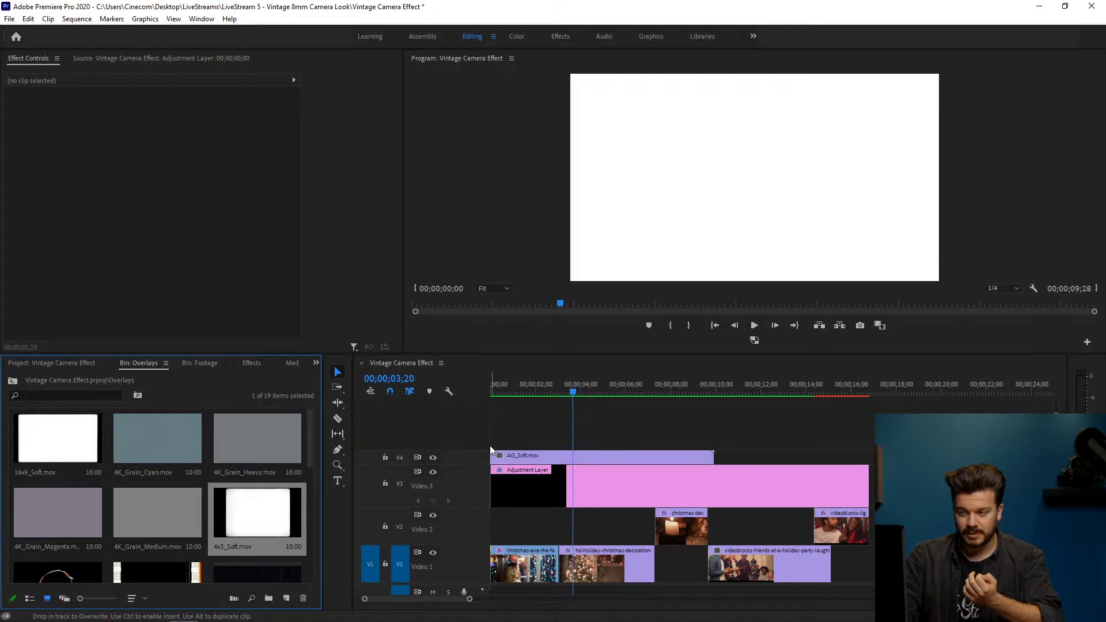
right_click(643, 455)
click(743, 486)
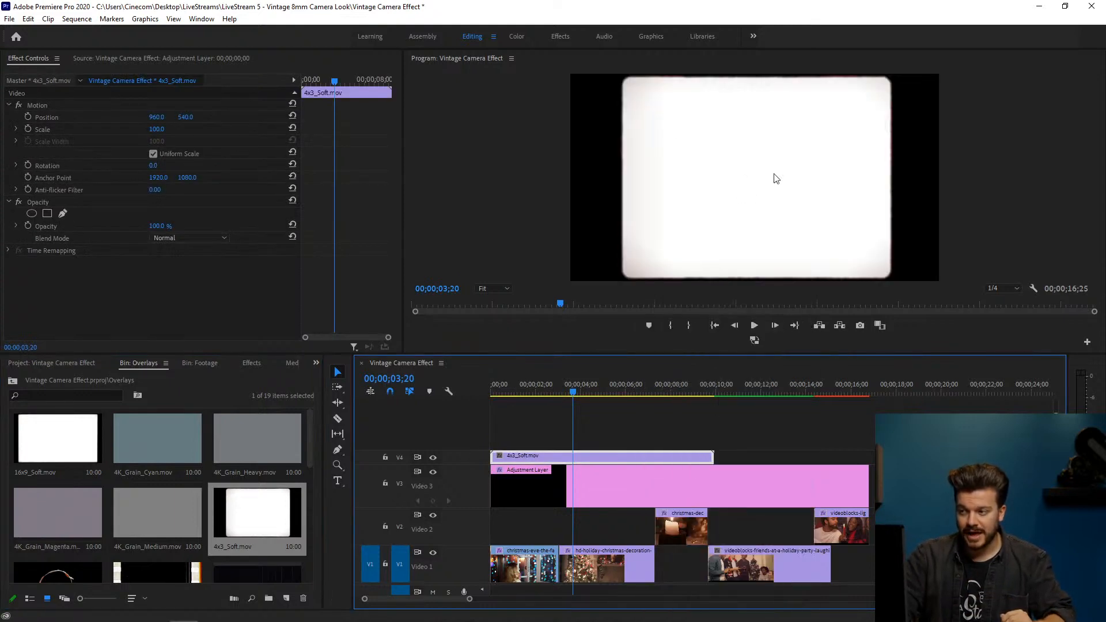
Step: Set the 4x3_Soft.mov overlay's blend mode to Multiply and preview it over the candle clip
click(225, 238)
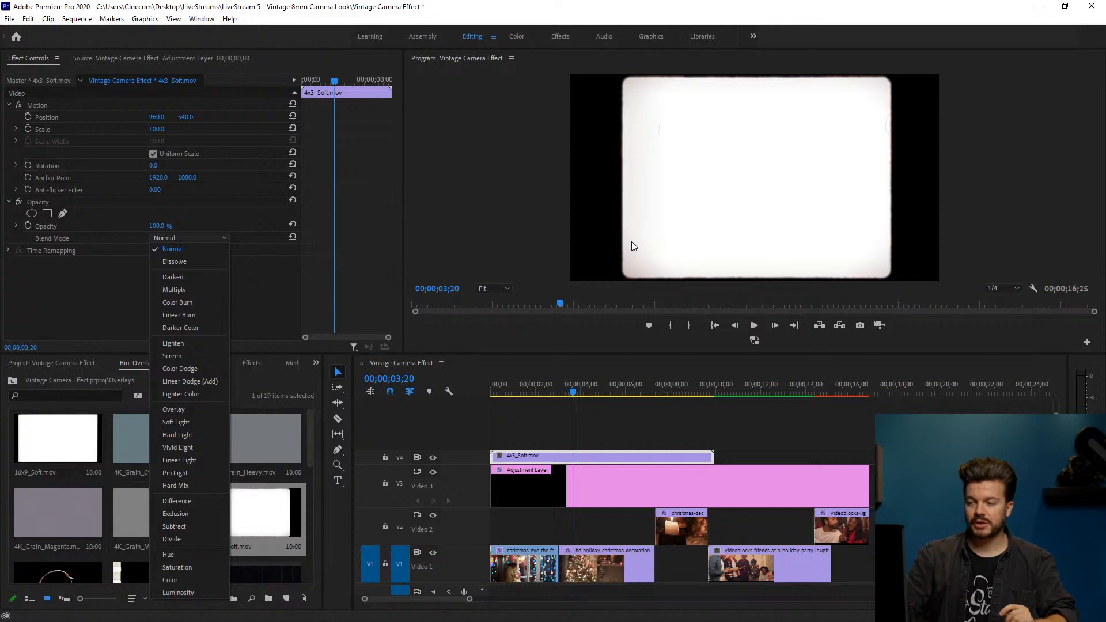
click(221, 293)
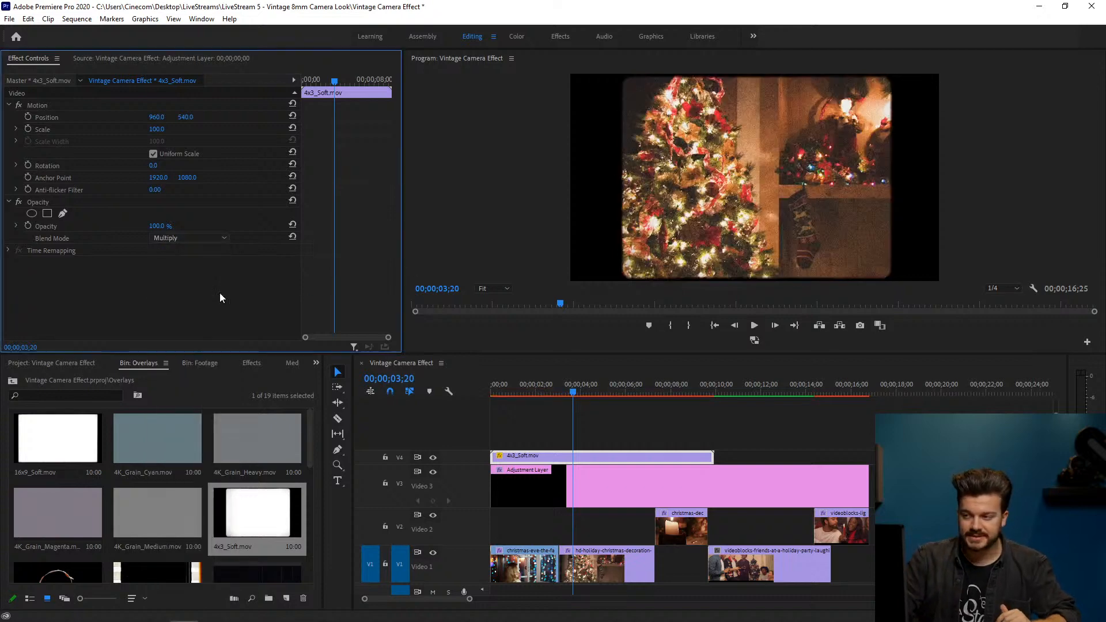
drag(575, 383, 672, 378)
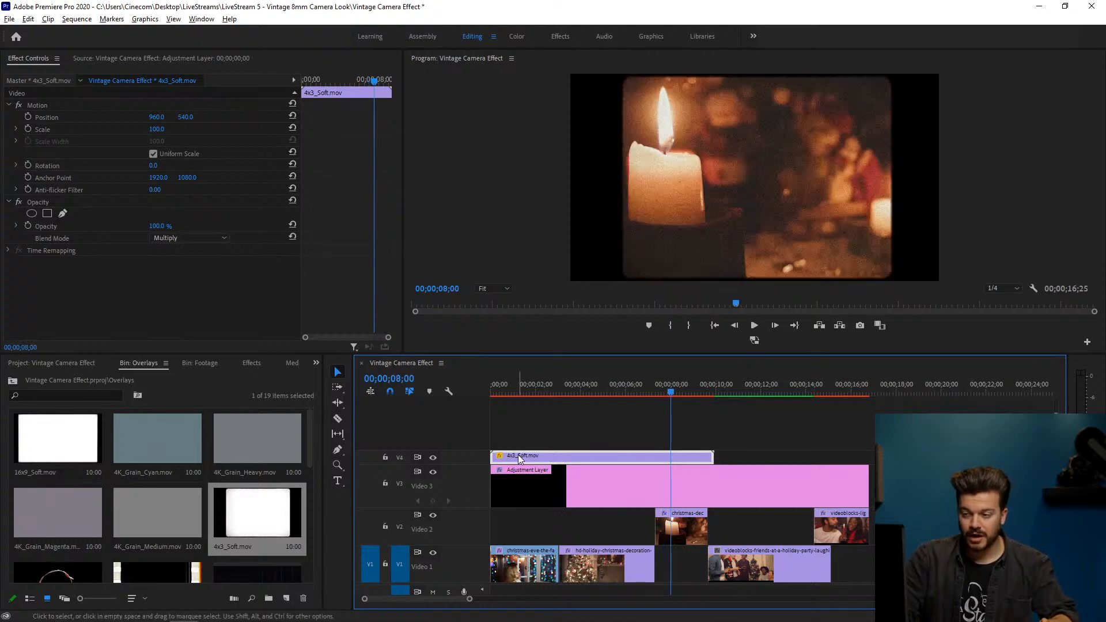
Step: Duplicate the 4x3_Soft.mov overlay onto track V5 to cover the rest of the sequence, and move the original up to V5
drag(517, 454, 743, 438)
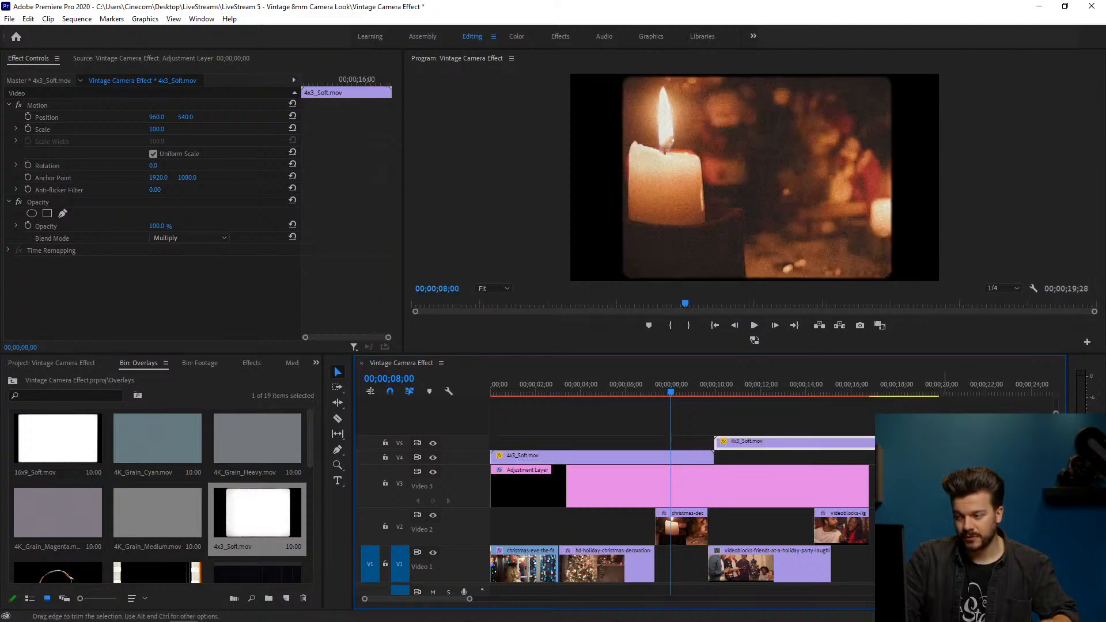
drag(874, 441, 868, 439)
drag(695, 392, 808, 393)
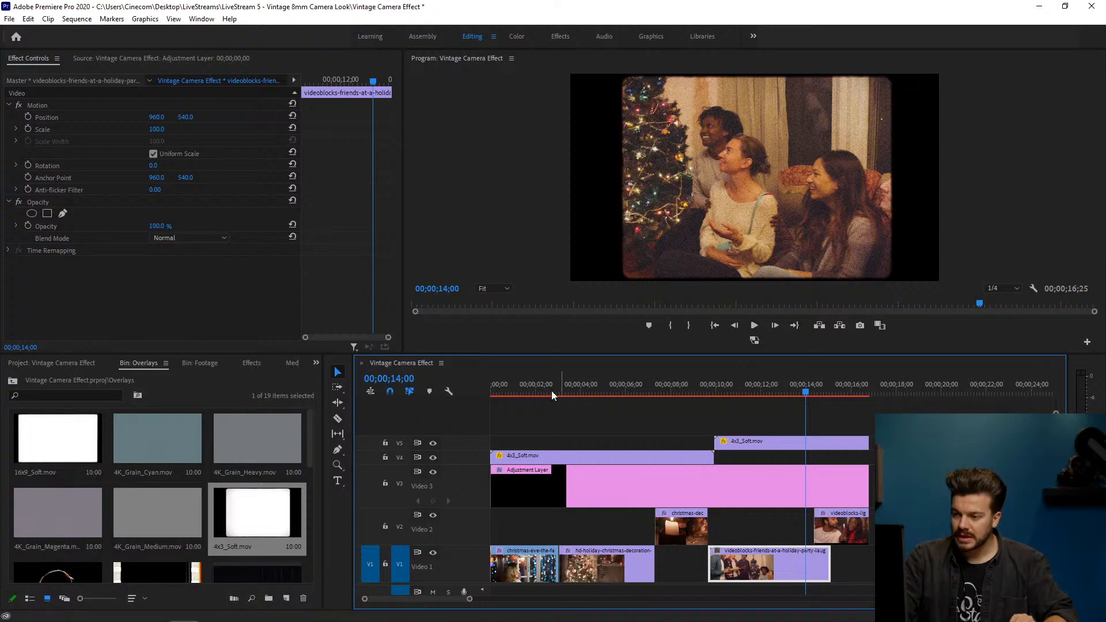
click(531, 386)
drag(663, 449, 666, 433)
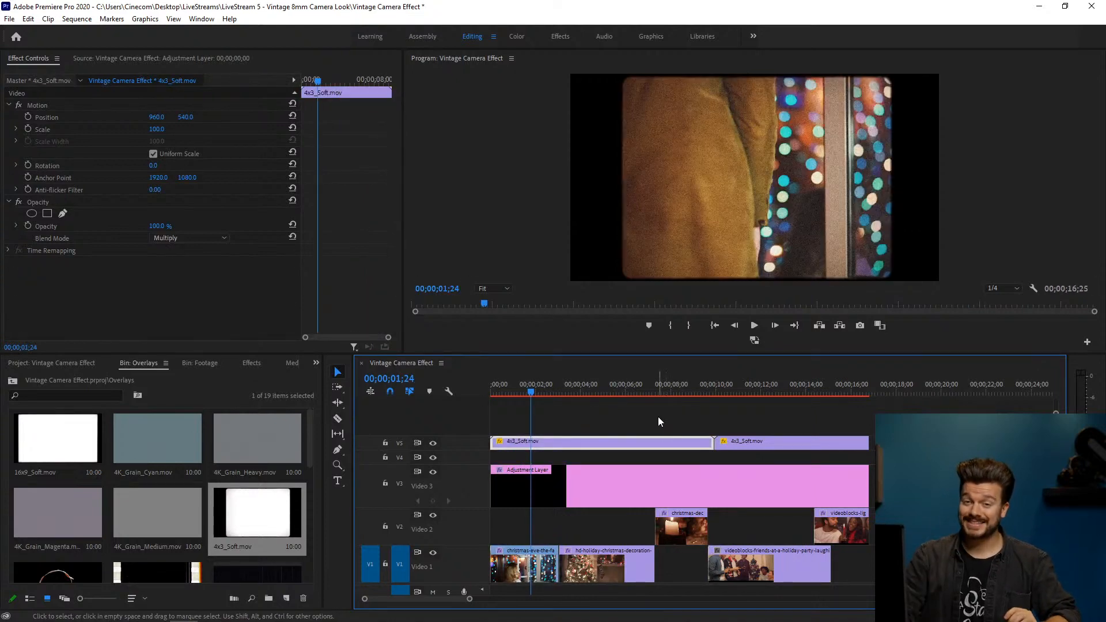
Step: Place Burn_Hole.png on track V6 at the sequence start, with scale 10 and horizontal position 161
scroll(159, 436, down, 1)
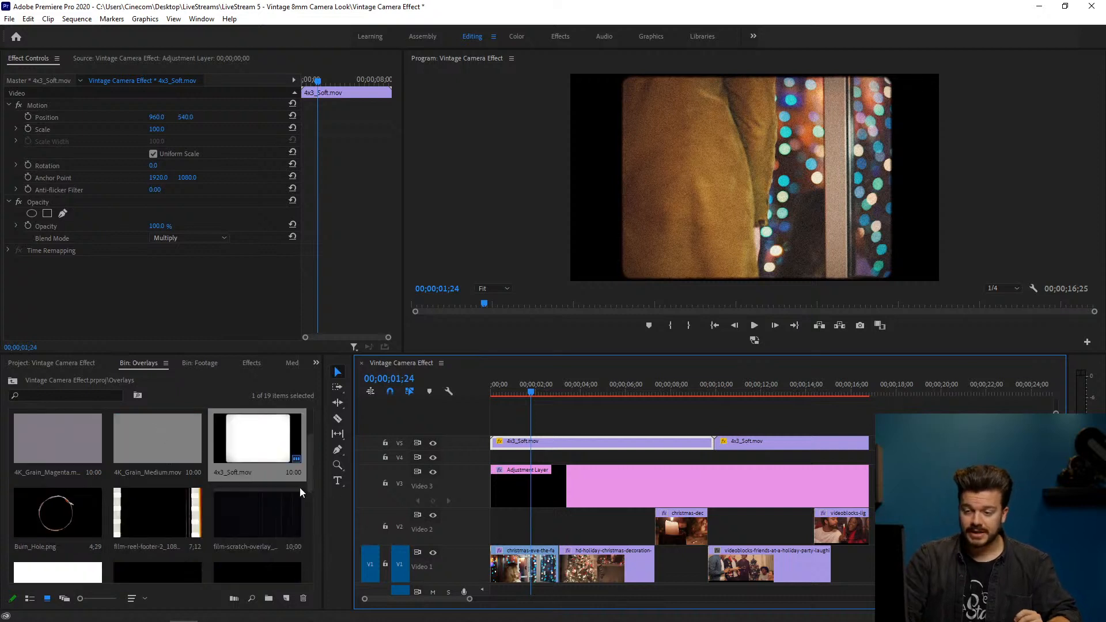
drag(78, 521, 459, 427)
click(560, 425)
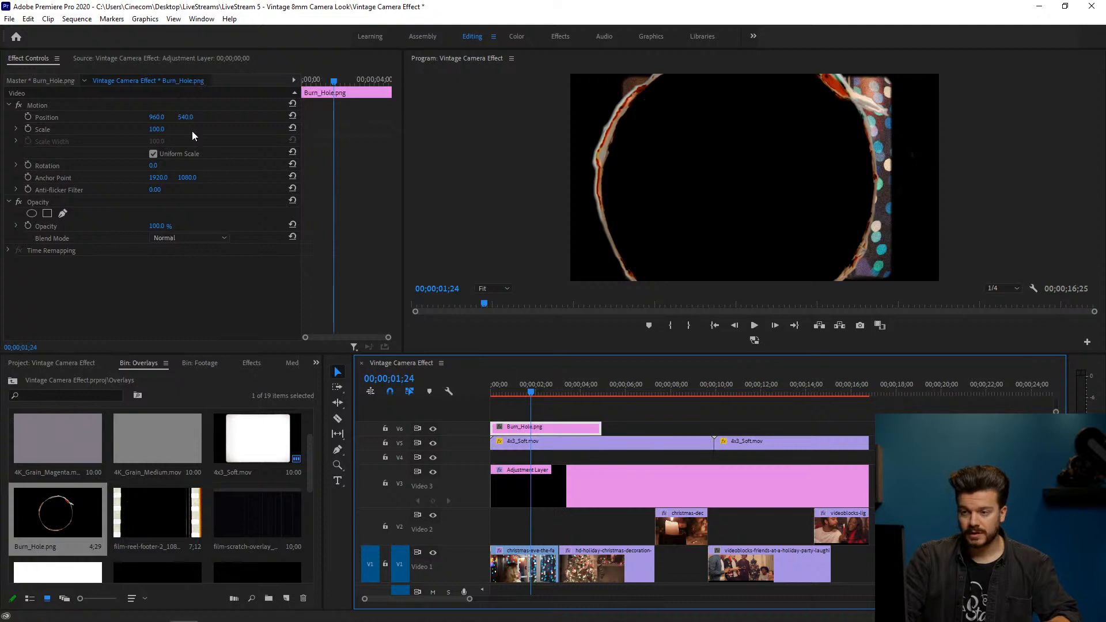
mouse_move(163, 129)
mouse_down()
mouse_move(110, 129)
mouse_move(138, 117)
mouse_move(97, 117)
mouse_up()
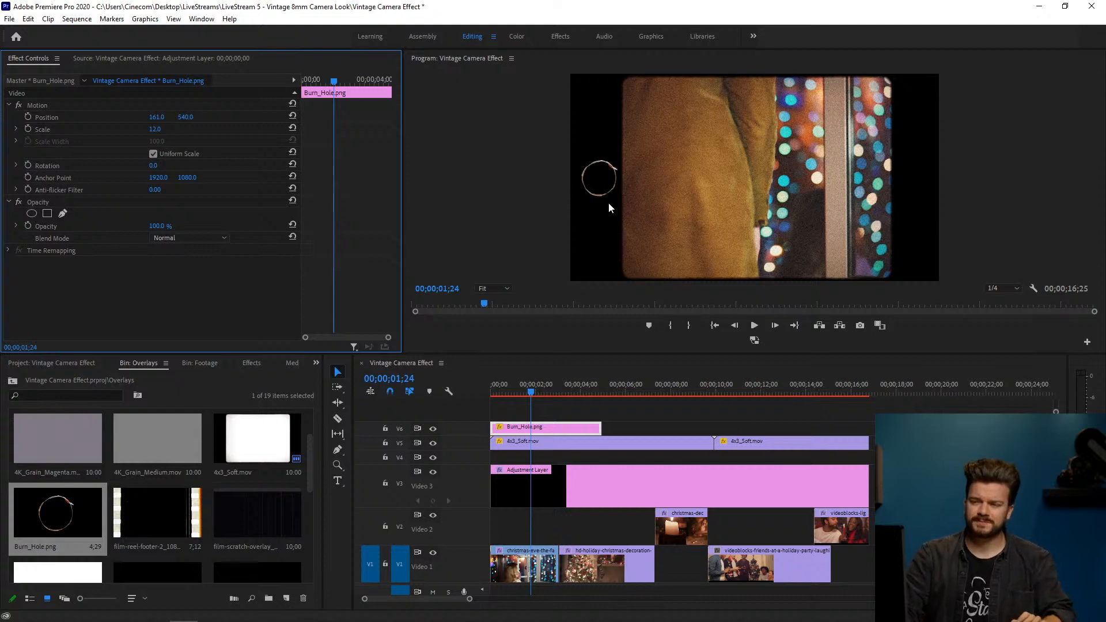
click(155, 129)
text(10)
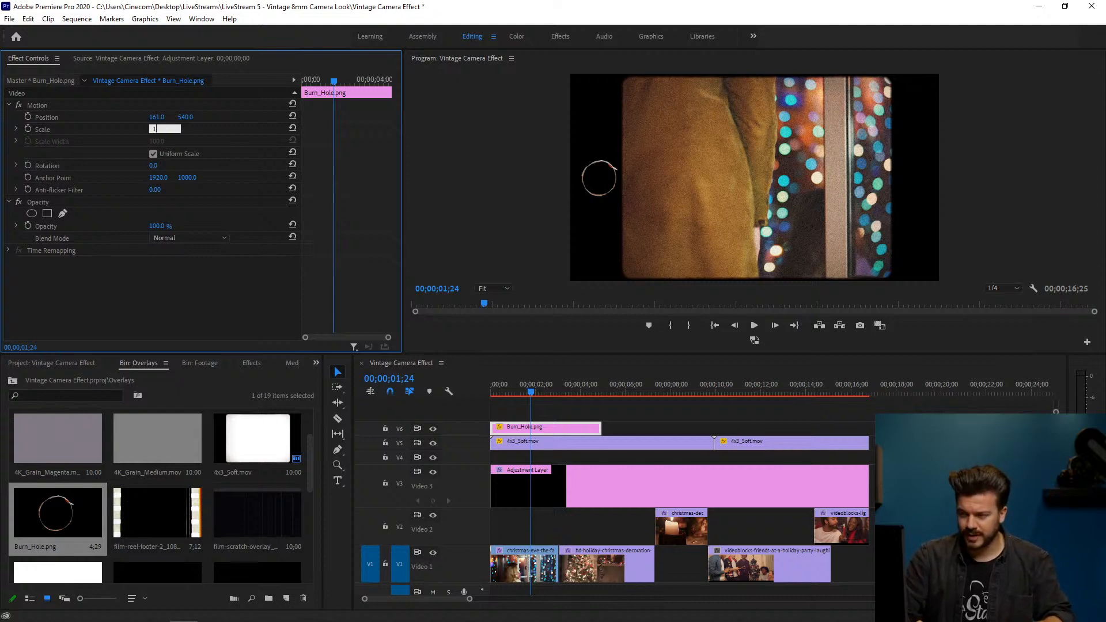
key(Return)
Step: Try a copy of Burn_Hole.png on track V7 at vertical position 232, and delete both burn-hole clips
alt+drag(532, 429, 545, 415)
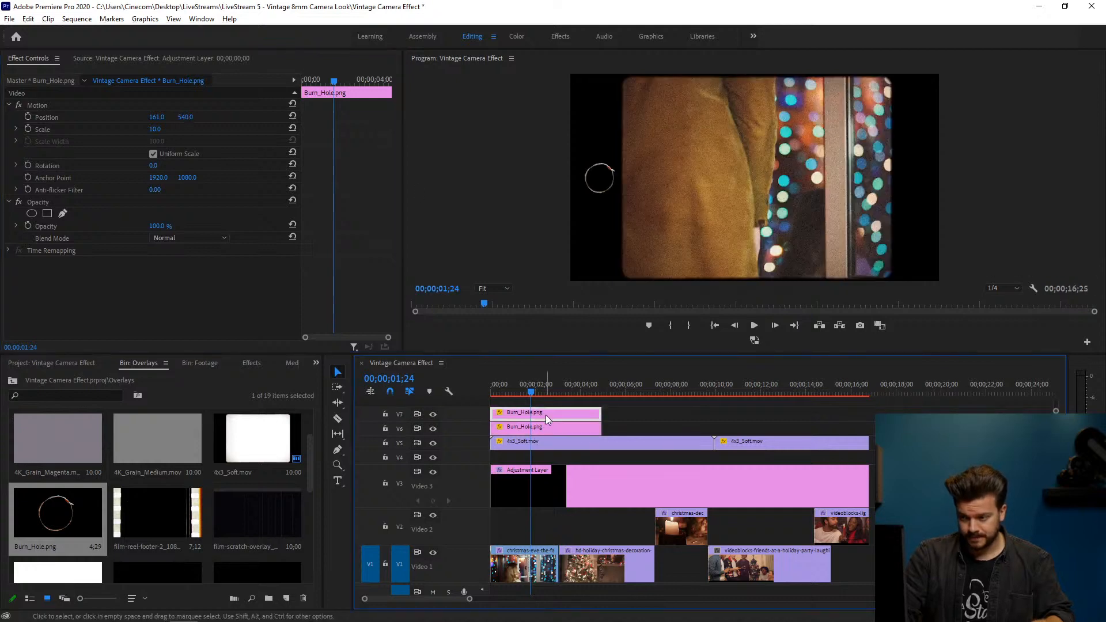
drag(186, 117, 405, 156)
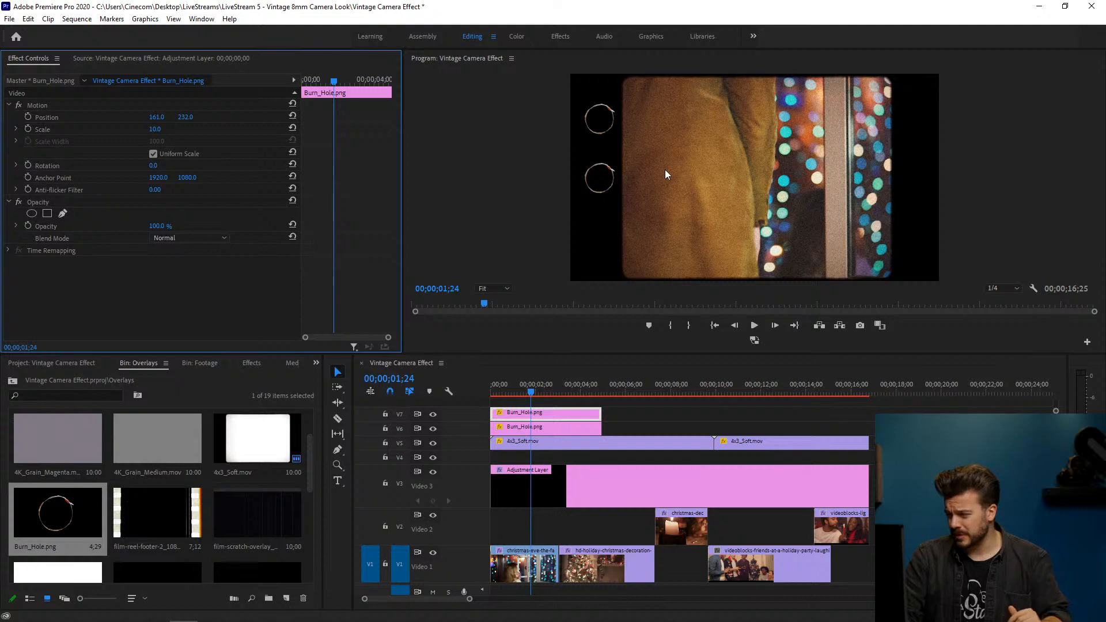
drag(628, 407, 576, 420)
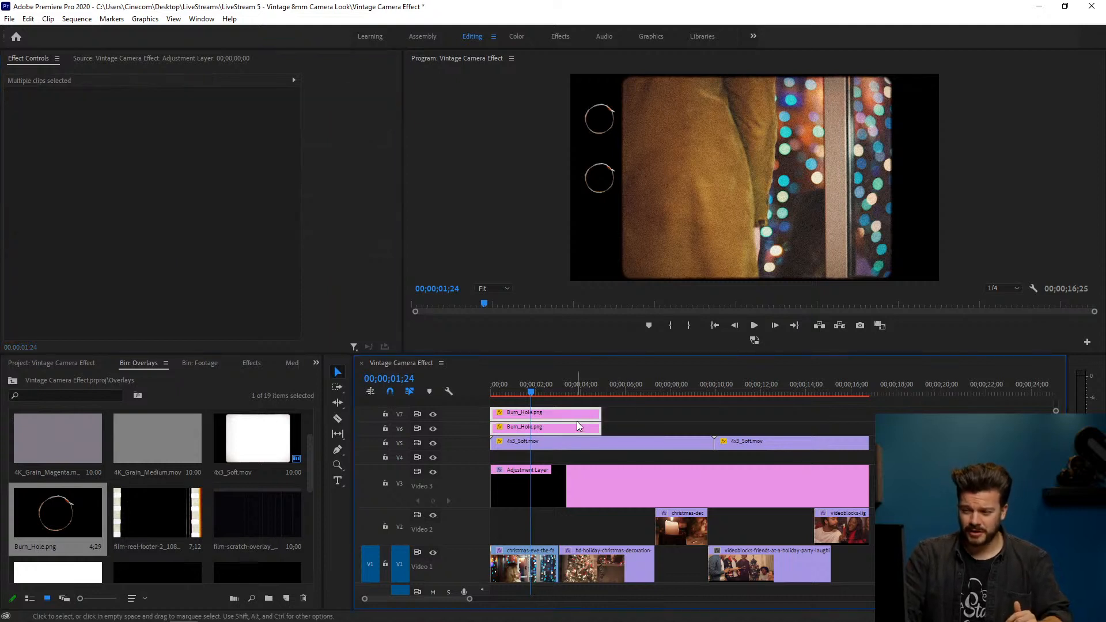
key(Delete)
Step: Add the Hairs_White_2_Screen.mov overlay to track V4 at the sequence start and fit it to the frame size
scroll(259, 502, down, 2)
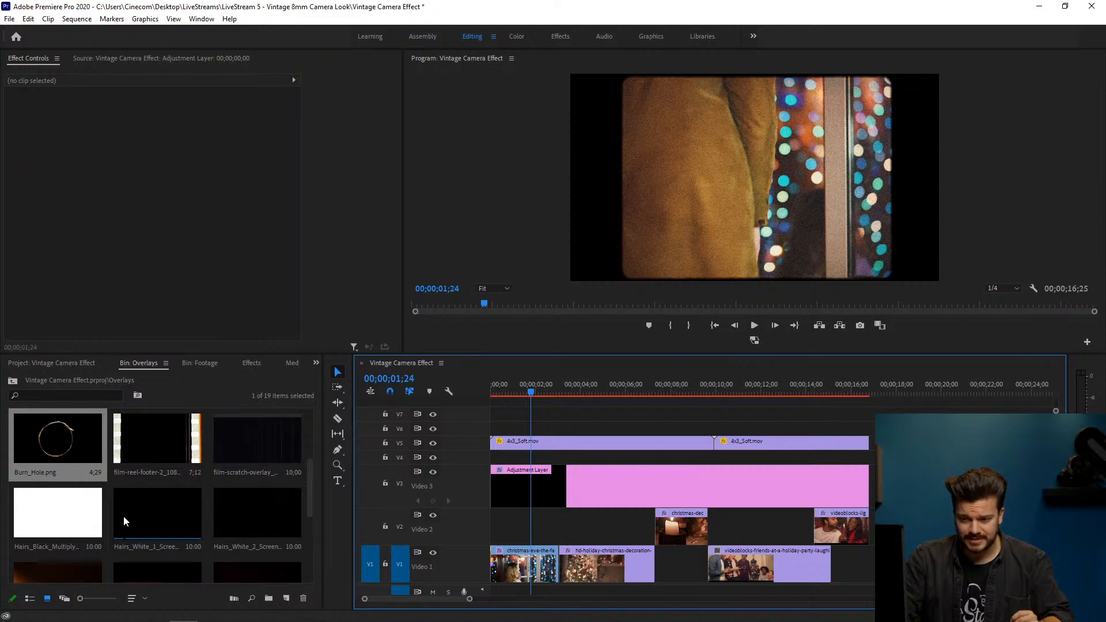
click(260, 540)
drag(250, 508, 451, 457)
click(561, 457)
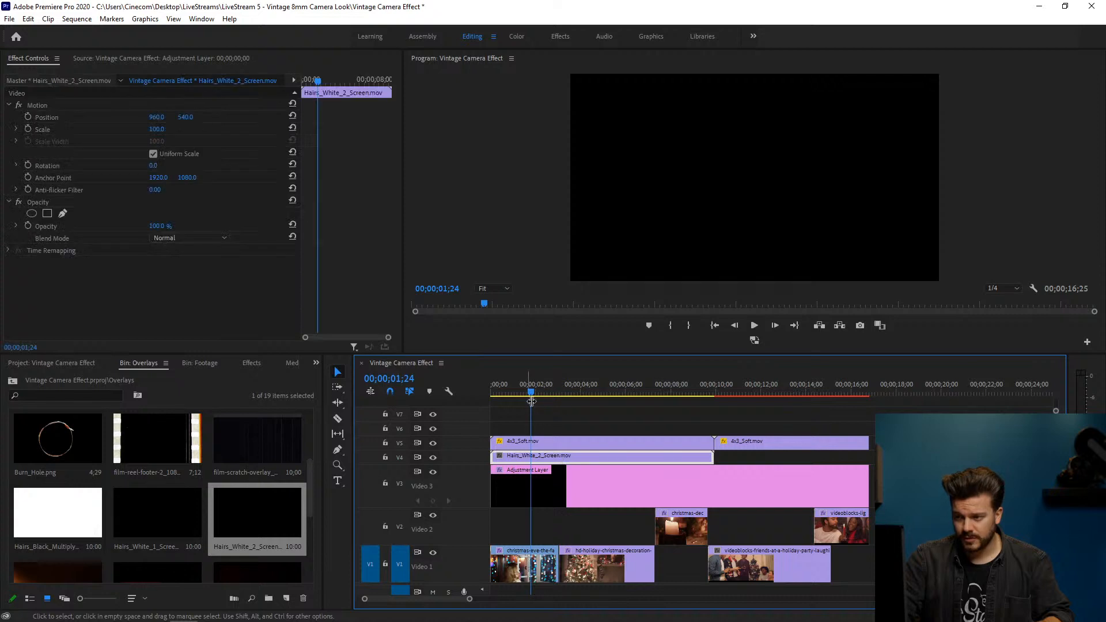
drag(536, 389, 605, 389)
right_click(627, 454)
click(685, 487)
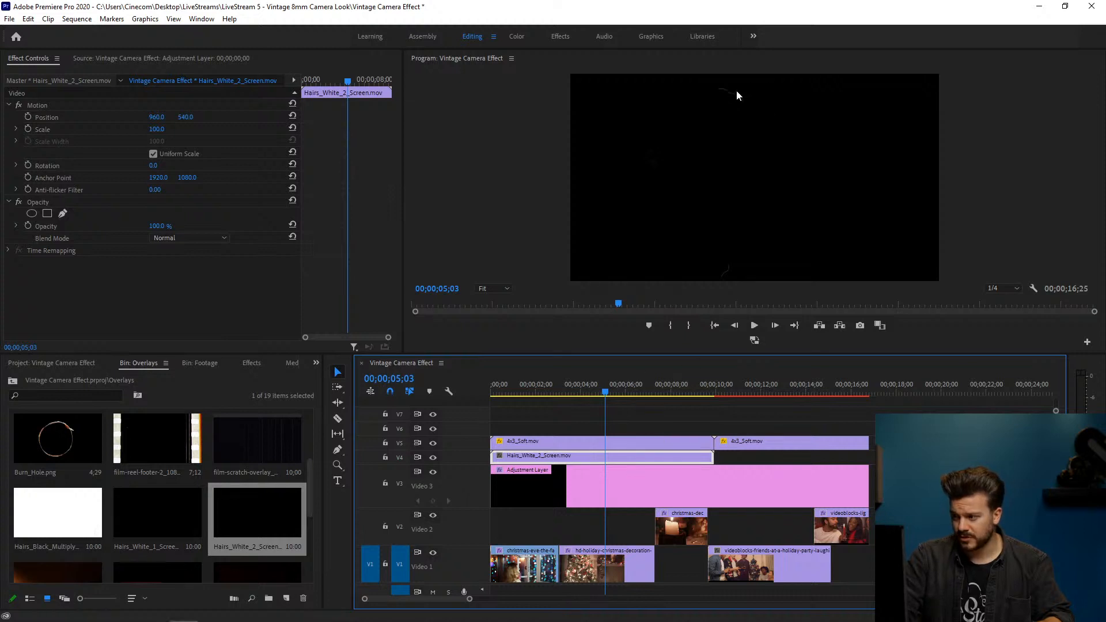
Step: Find a frame with a visible hair and set the Hairs_White_2_Screen.mov overlay's blend mode to Screen
drag(616, 396, 567, 381)
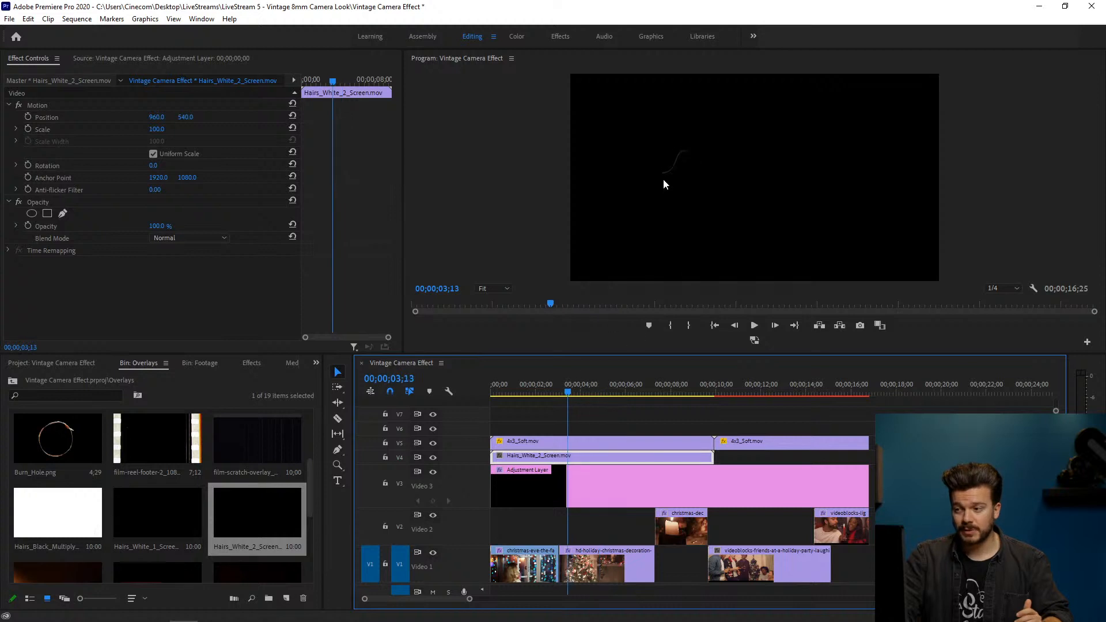
click(215, 241)
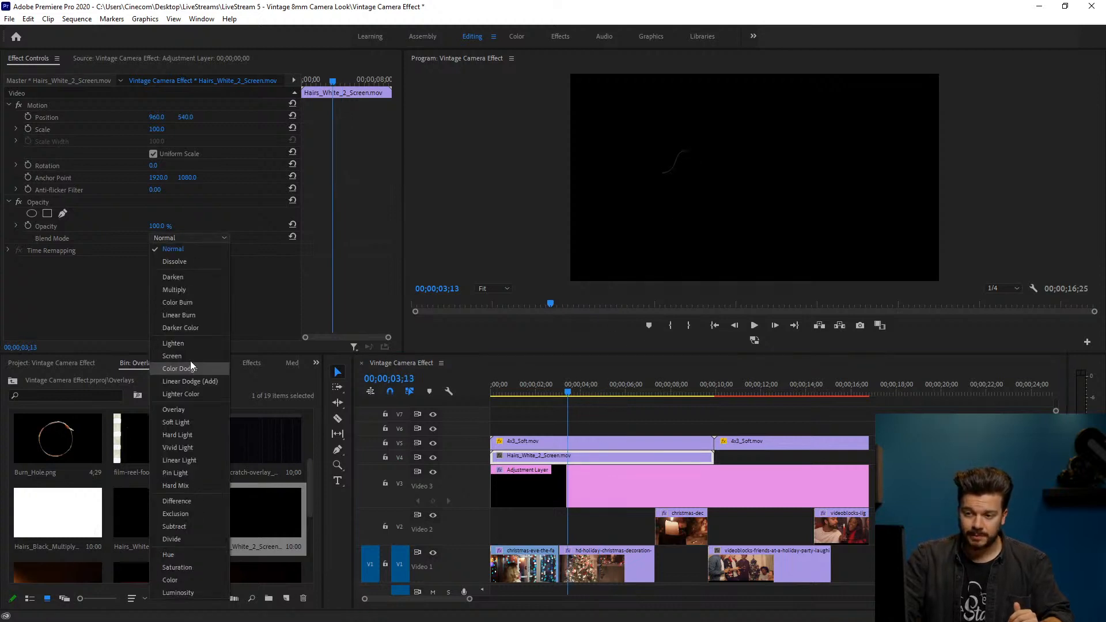
click(191, 357)
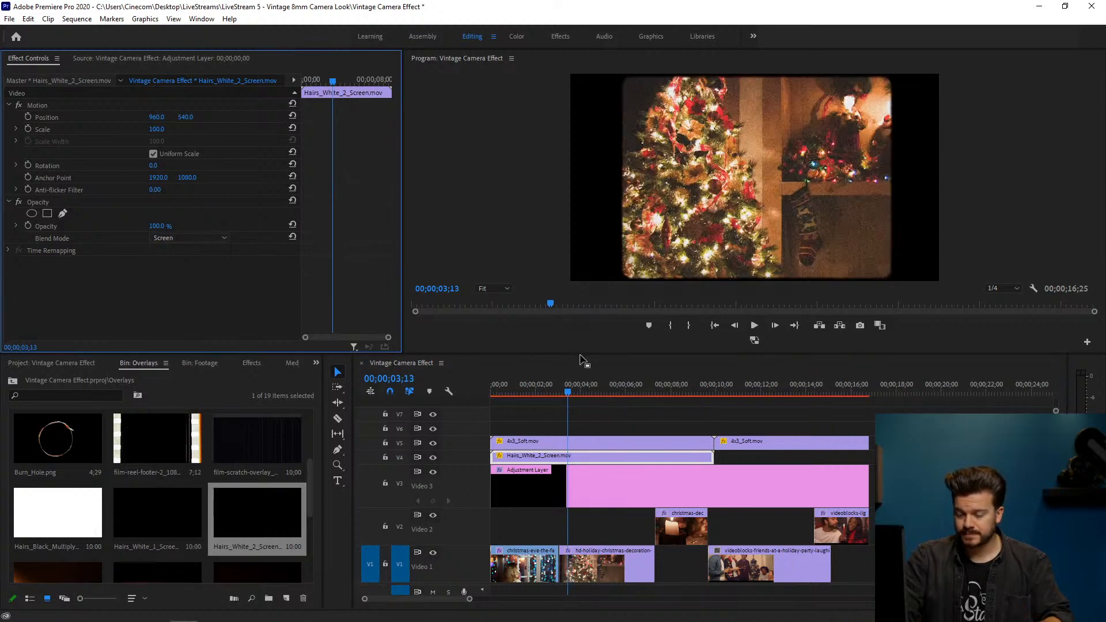
Step: Move both 4x3_Soft.mov overlay clips up from track V5 to track V6
drag(587, 374, 601, 379)
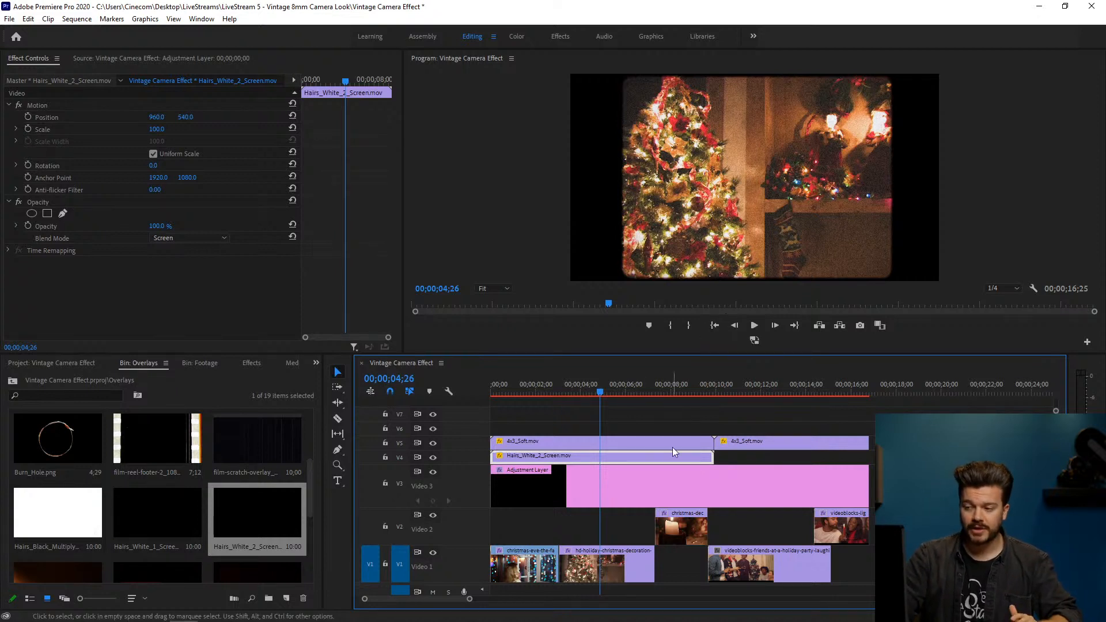
click(694, 432)
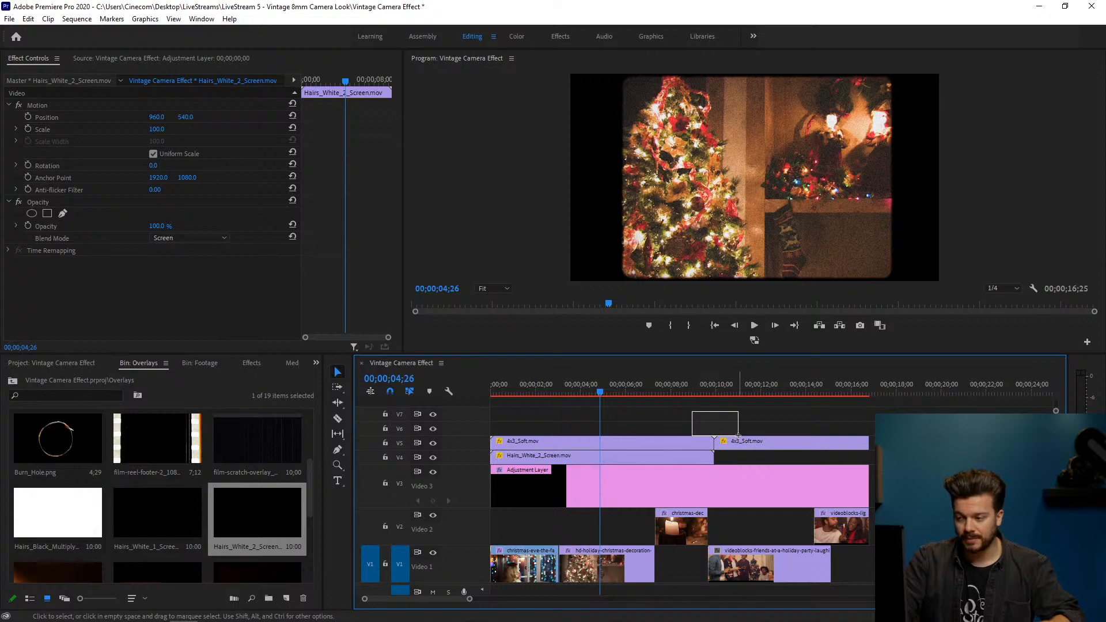
drag(692, 433, 740, 427)
click(588, 444)
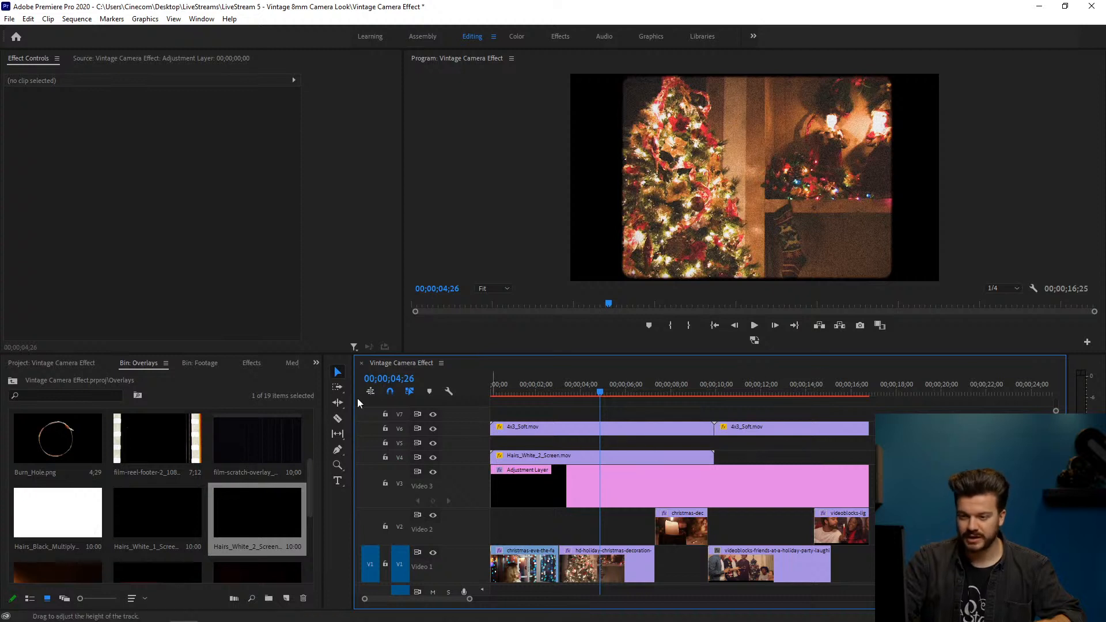
Step: Preview the light-leak and film-damage overlays in the Overlays bin, scrubbing through the light-leak clips to compare them
scroll(284, 482, down, 2)
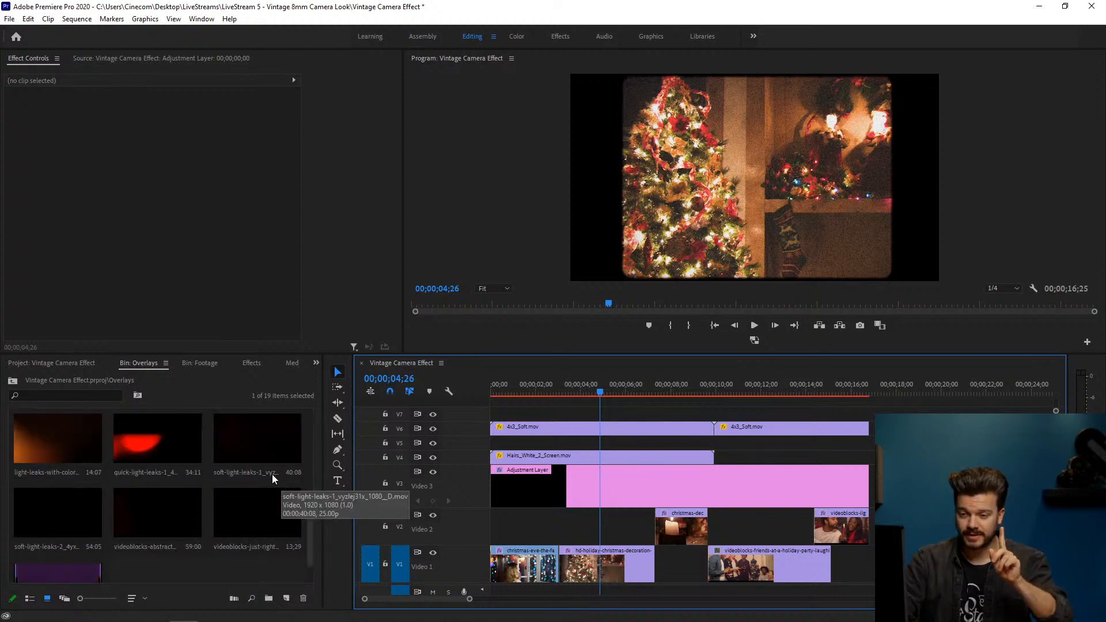
click(97, 447)
double_click(69, 441)
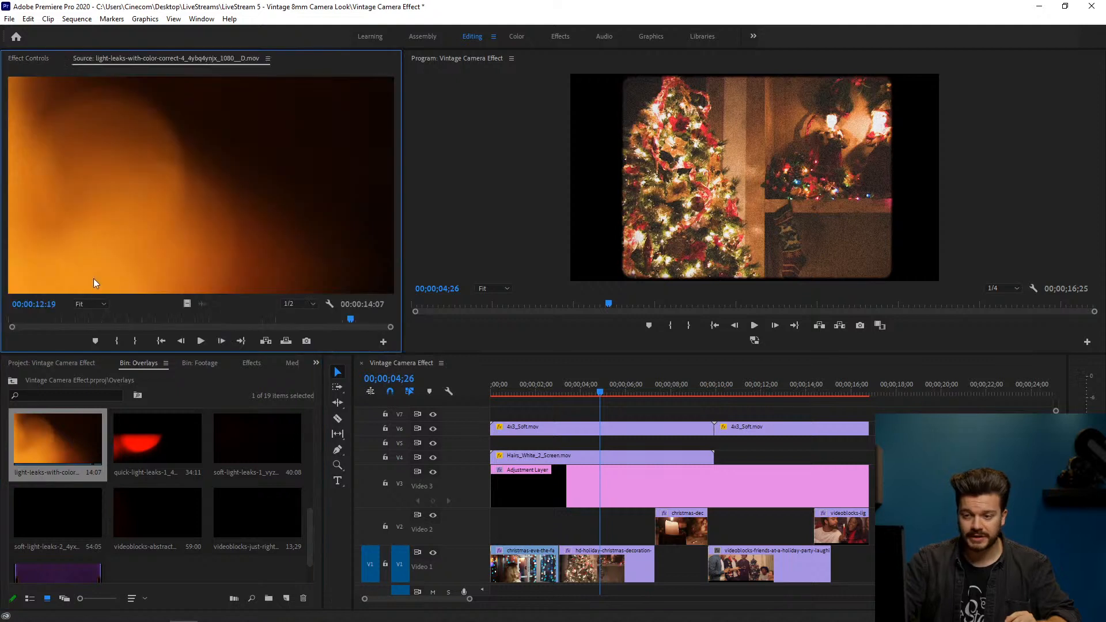
drag(30, 318, 273, 314)
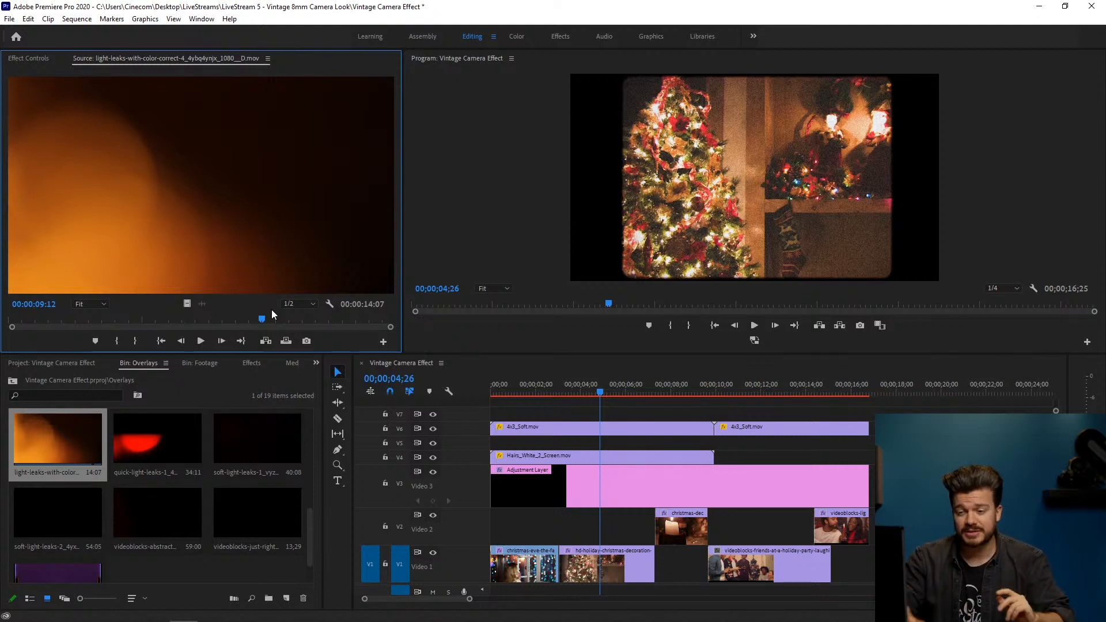
click(227, 438)
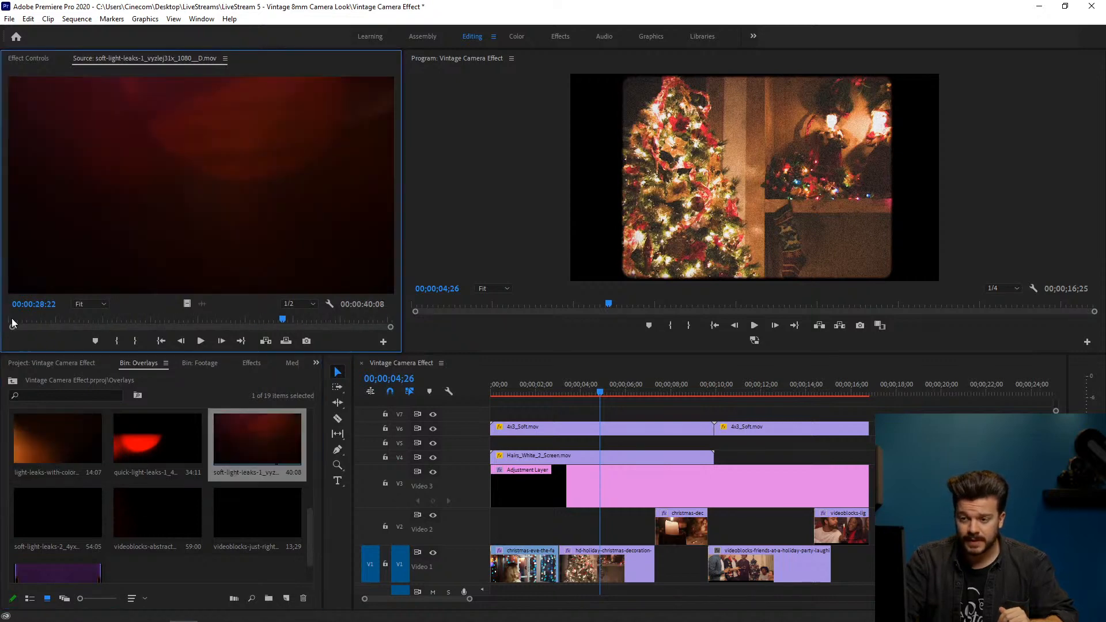
drag(13, 321, 185, 321)
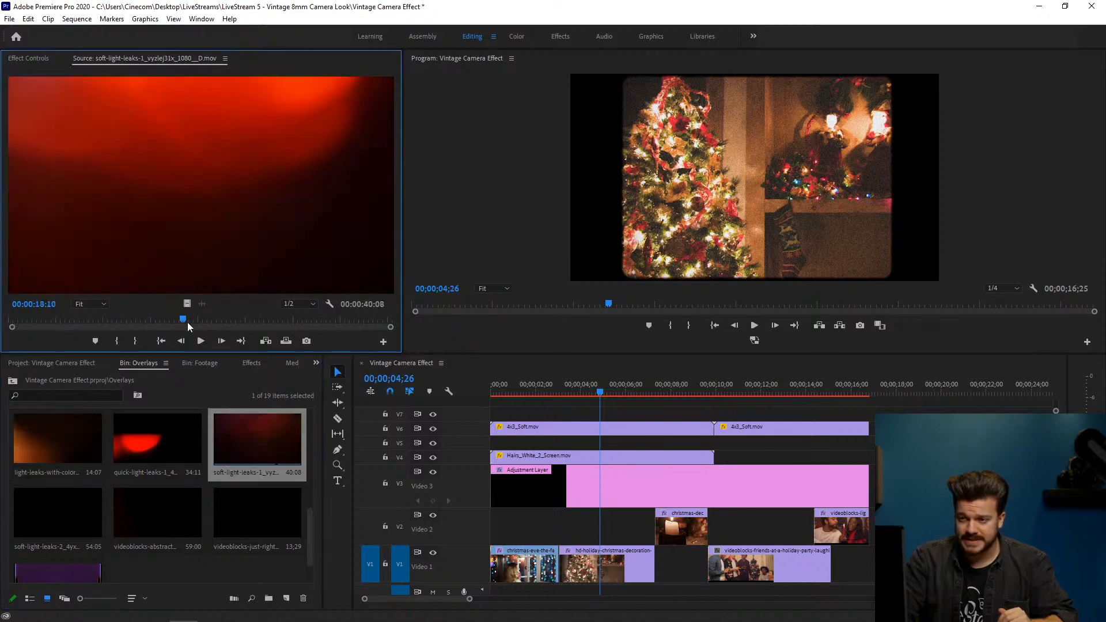
click(253, 518)
click(60, 320)
click(70, 499)
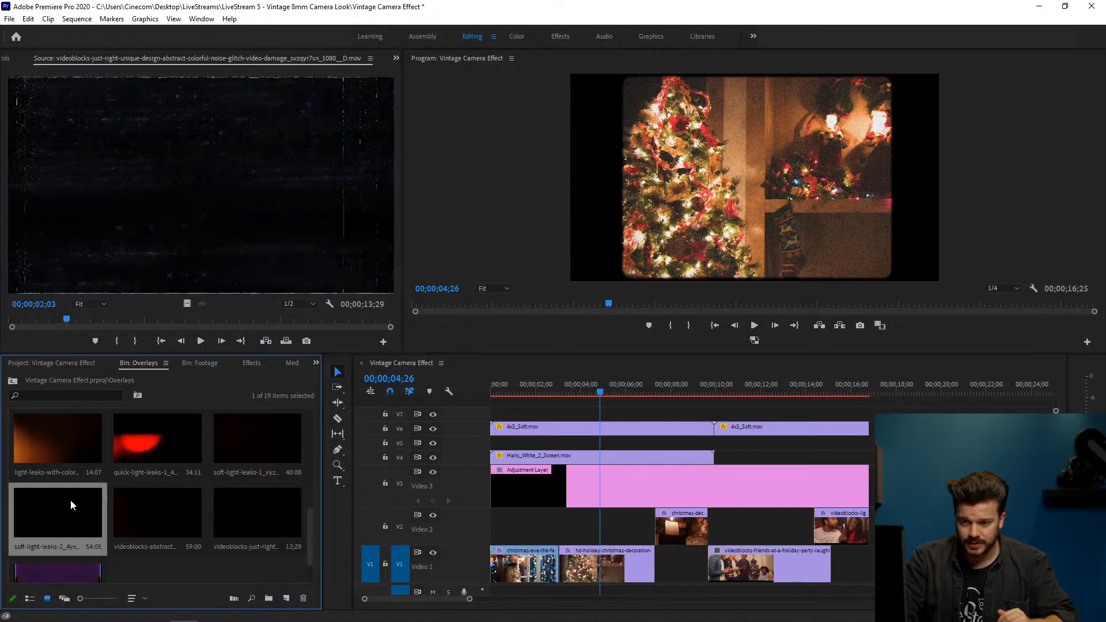
click(26, 316)
drag(26, 317, 242, 319)
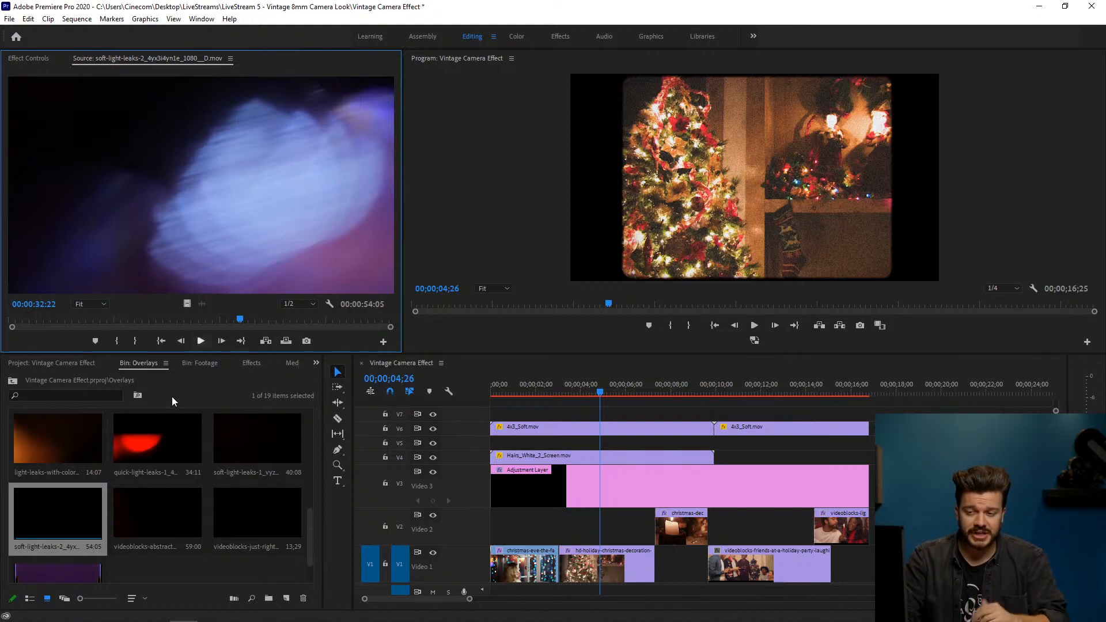
double_click(154, 430)
drag(33, 319, 195, 319)
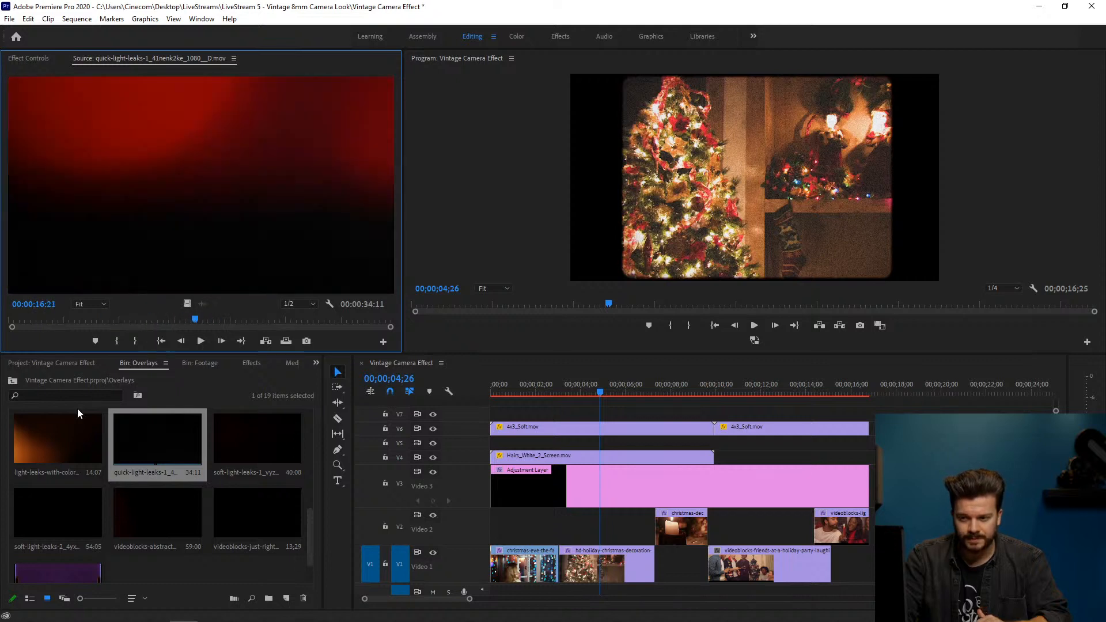
Step: Set an out point at 00:00:10:12 on the light-leaks-with-color-correct overlay and place it on track V5 at the sequence start
double_click(78, 412)
drag(16, 317, 292, 323)
key(o)
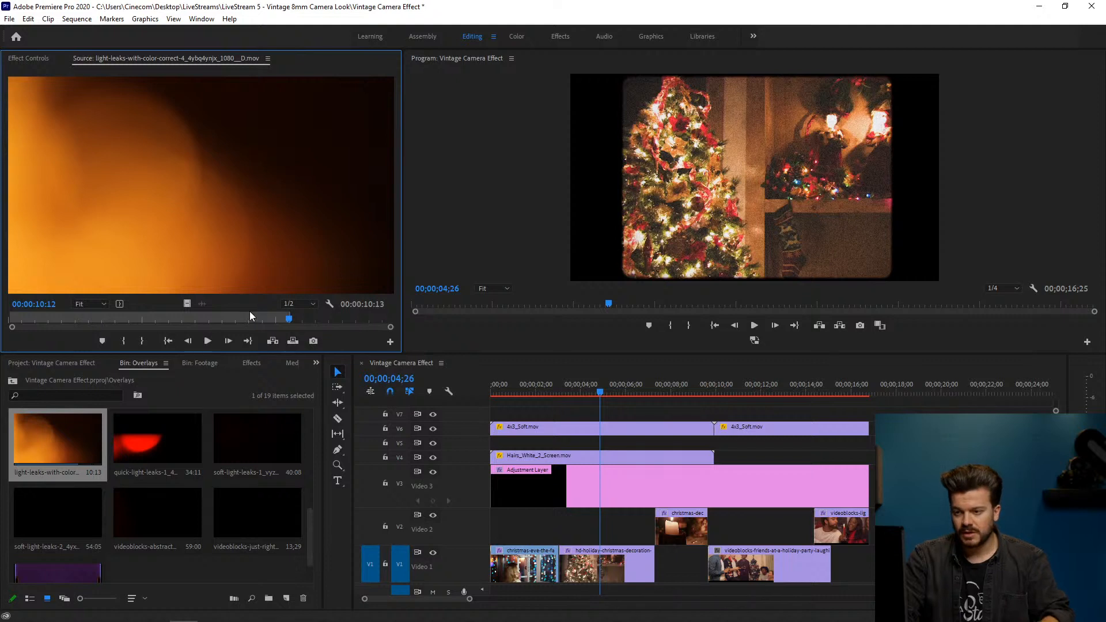
drag(540, 358, 607, 447)
click(608, 447)
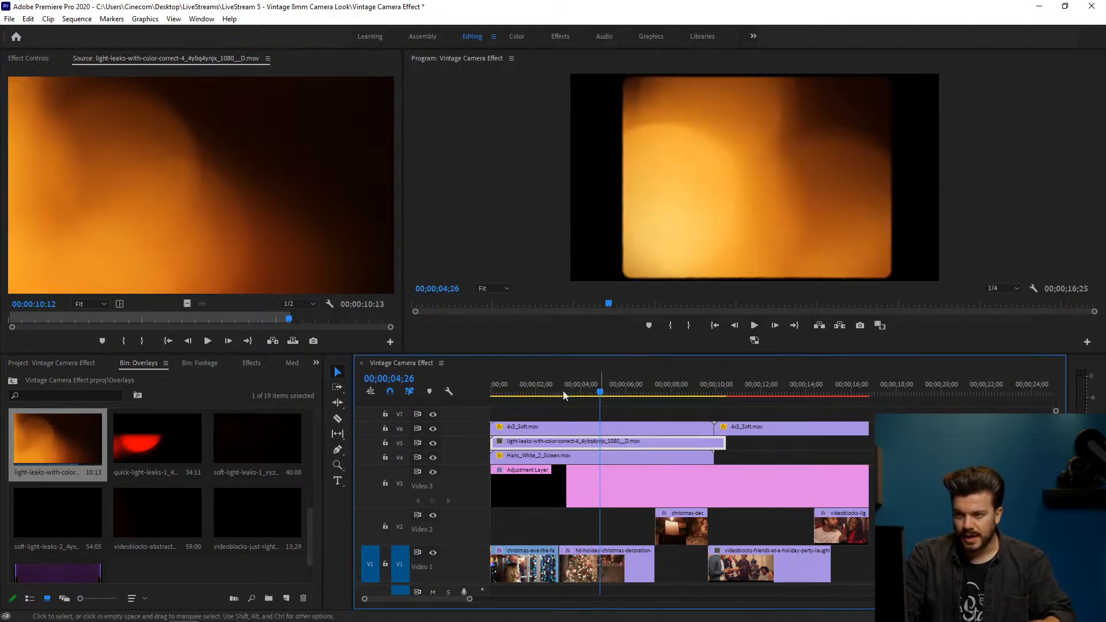
Step: Set the light-leak clip's blend mode to Screen and its opacity to 41%
click(30, 60)
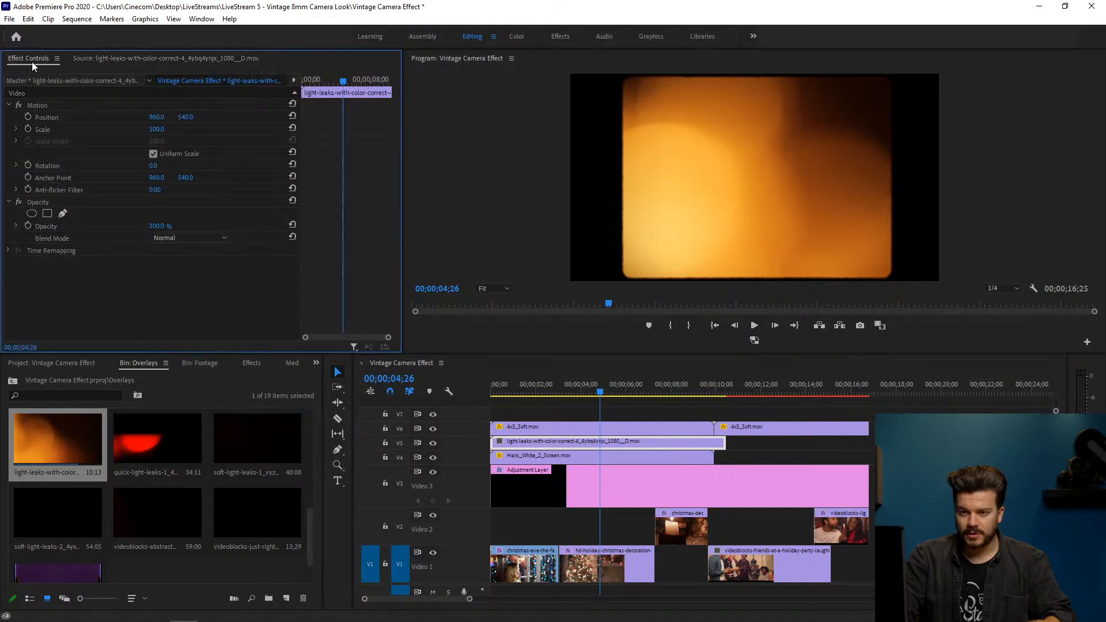
click(175, 237)
click(191, 352)
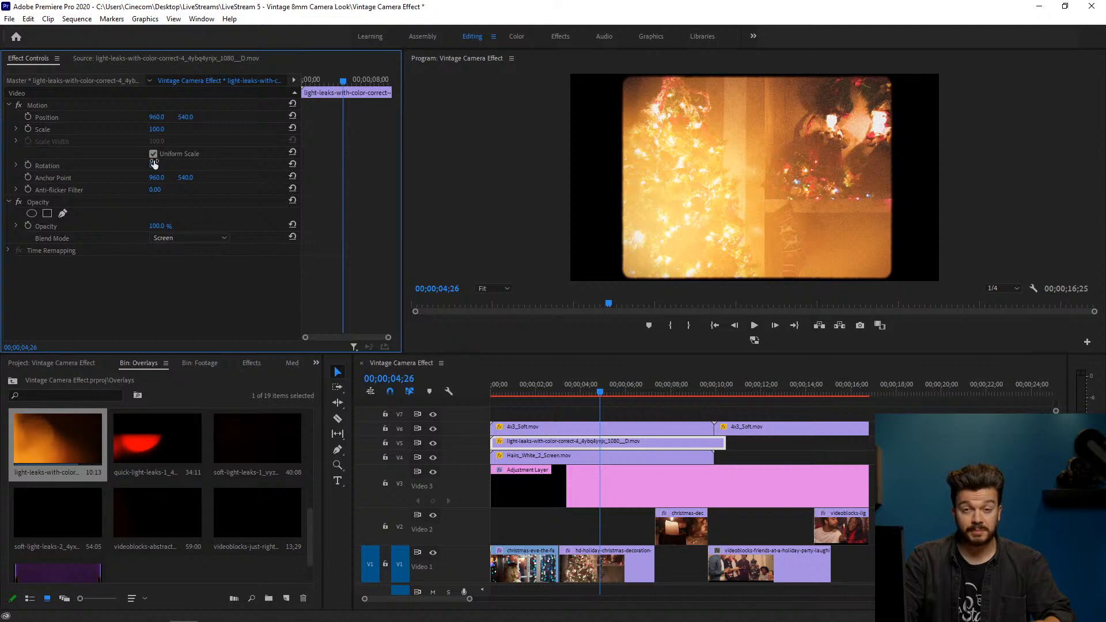
click(107, 108)
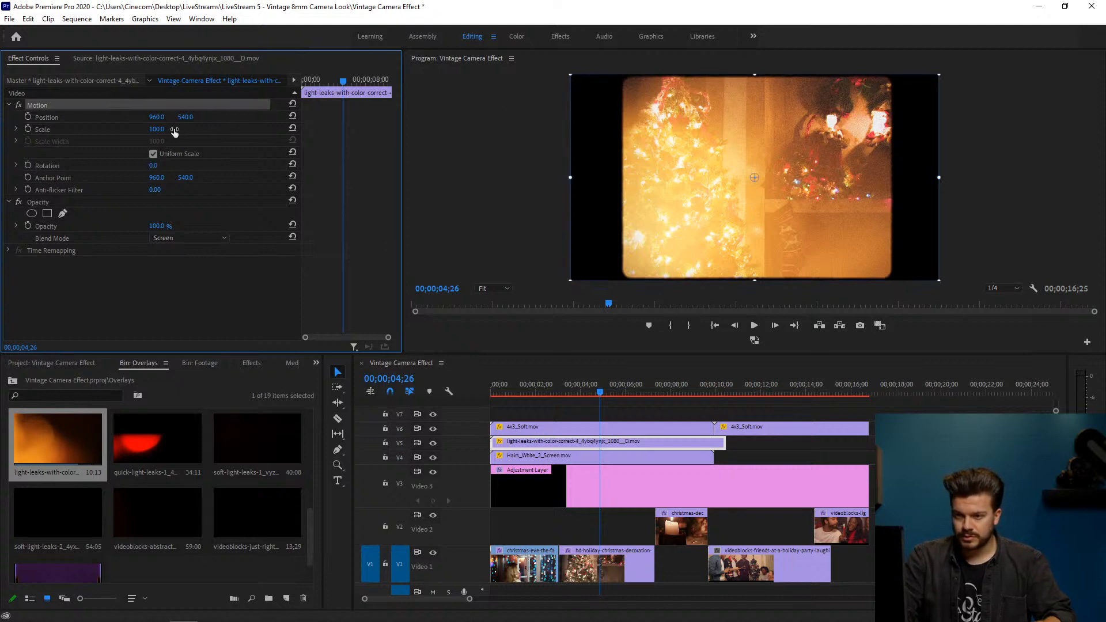
drag(156, 227, 125, 226)
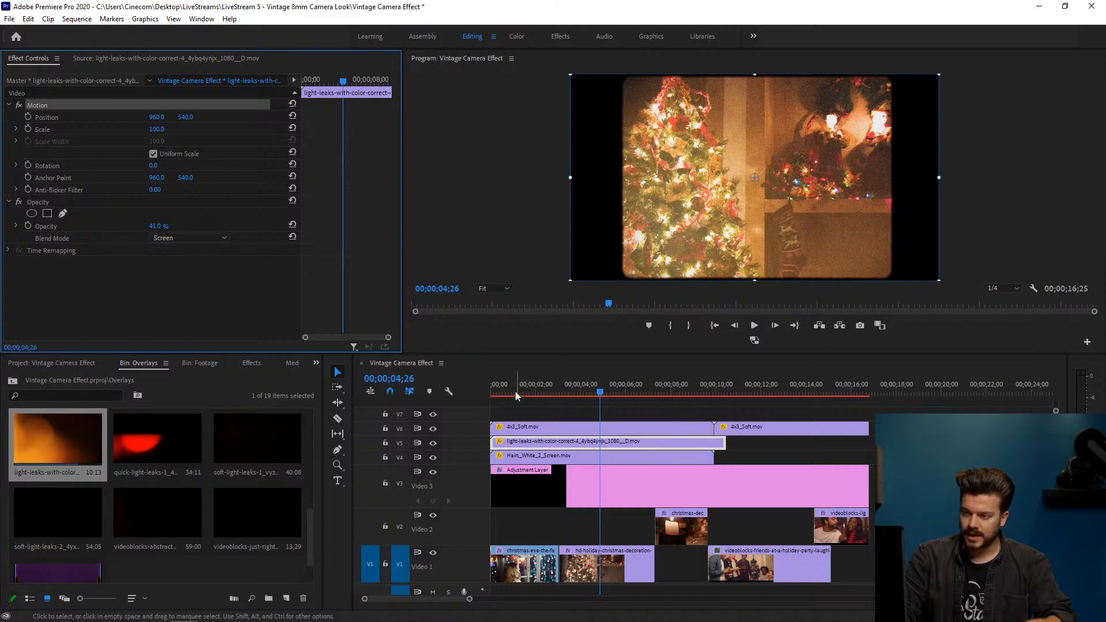
Step: Check the light leak at the sequence start, raise its opacity to 65%, and play back the result
drag(515, 392, 446, 397)
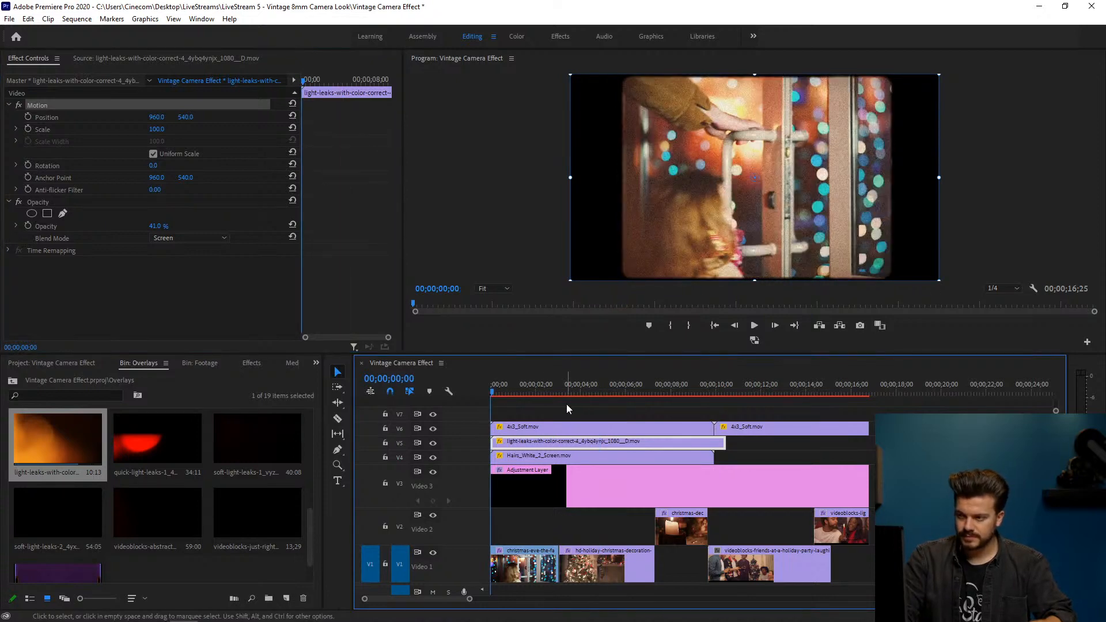
click(567, 405)
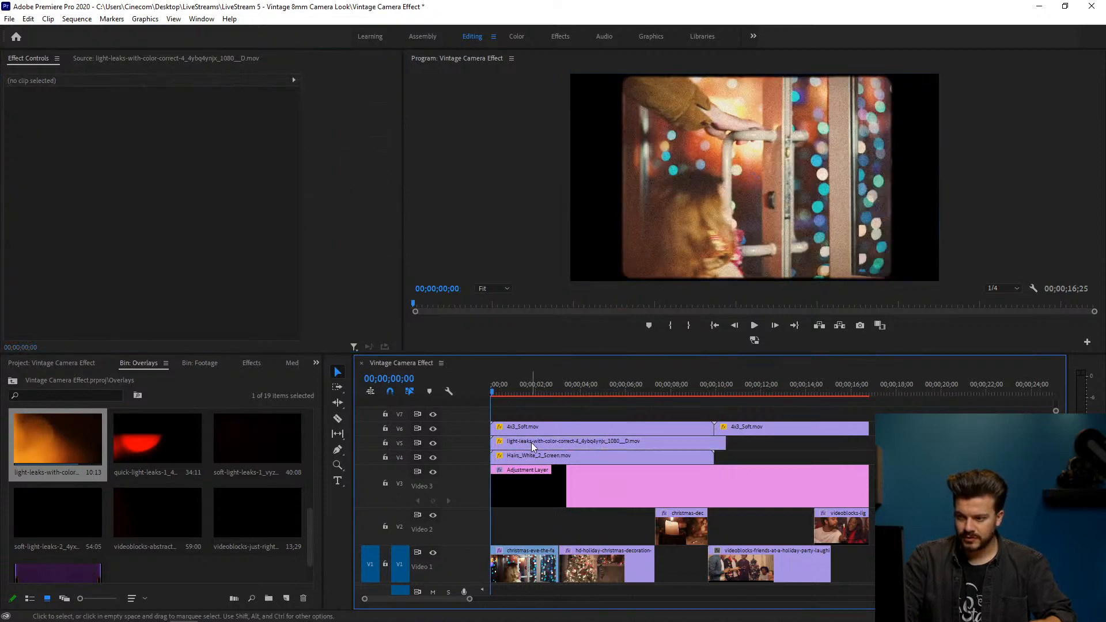
click(531, 443)
click(432, 446)
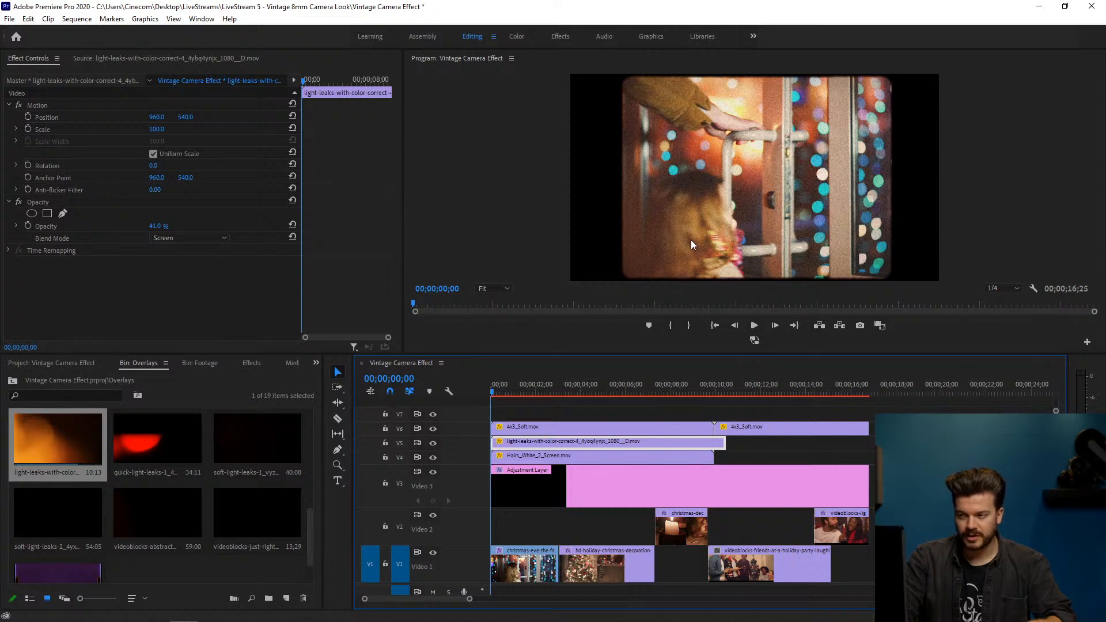
click(169, 225)
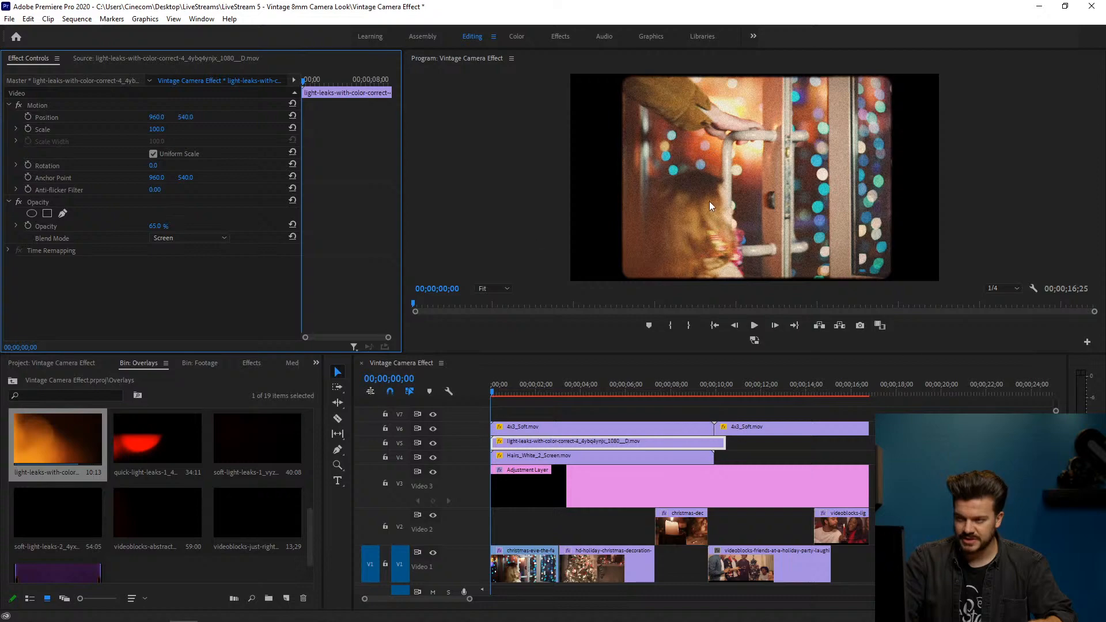
click(513, 404)
key(space)
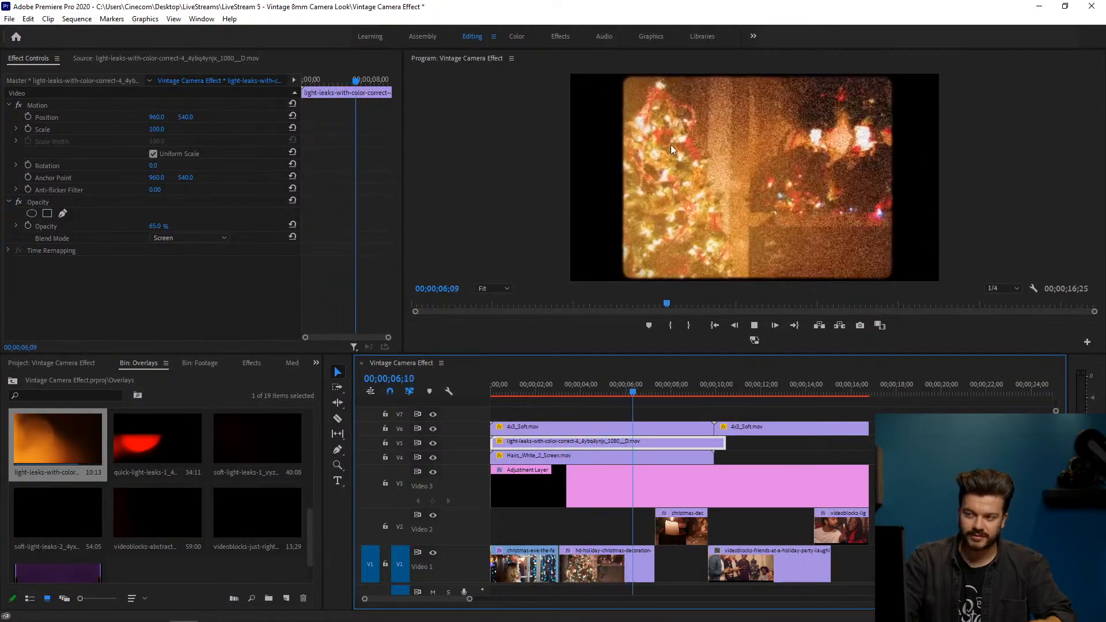
Step: Try trimming the light-leak clip on V5 to the 4x3_Soft.mov cut, and apply the default transition to the light-leak clip's end
right_click(724, 443)
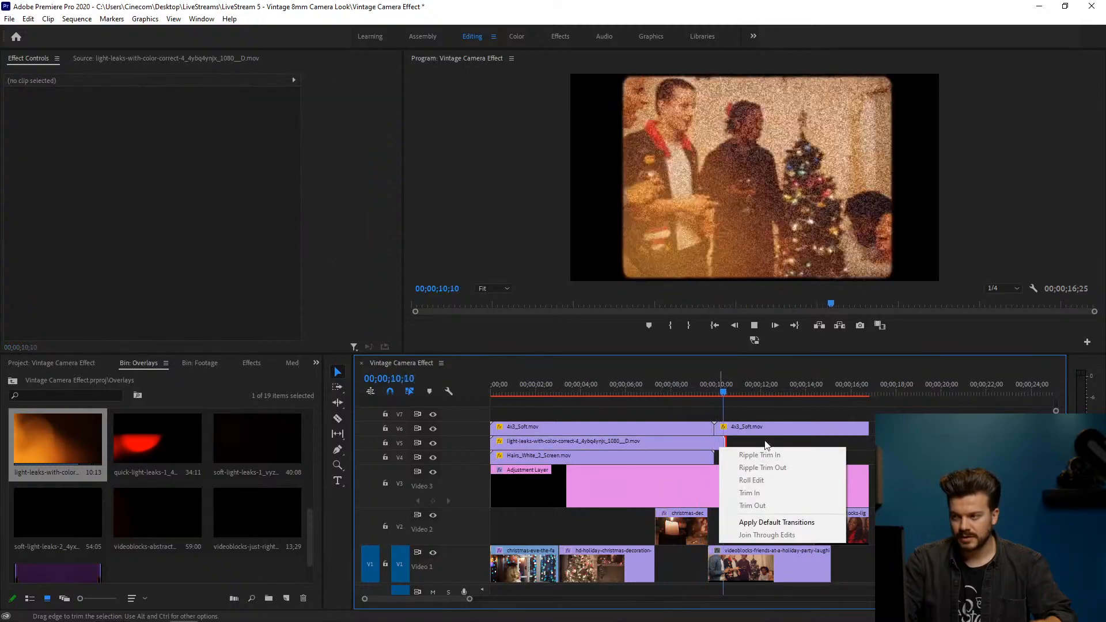
click(728, 401)
drag(724, 444, 712, 443)
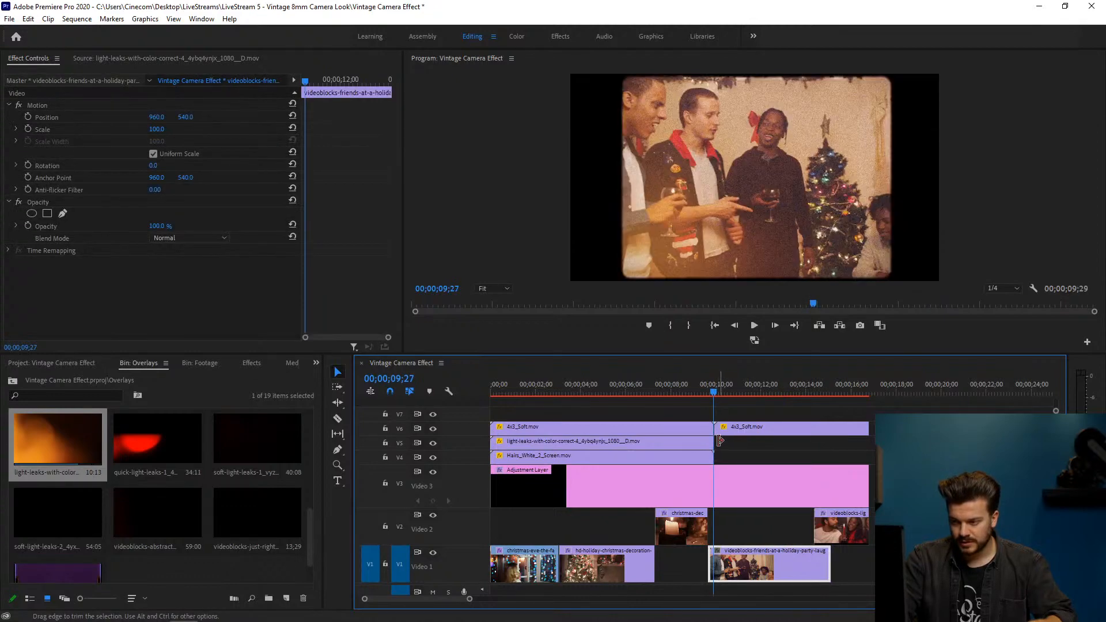
right_click(714, 442)
click(762, 516)
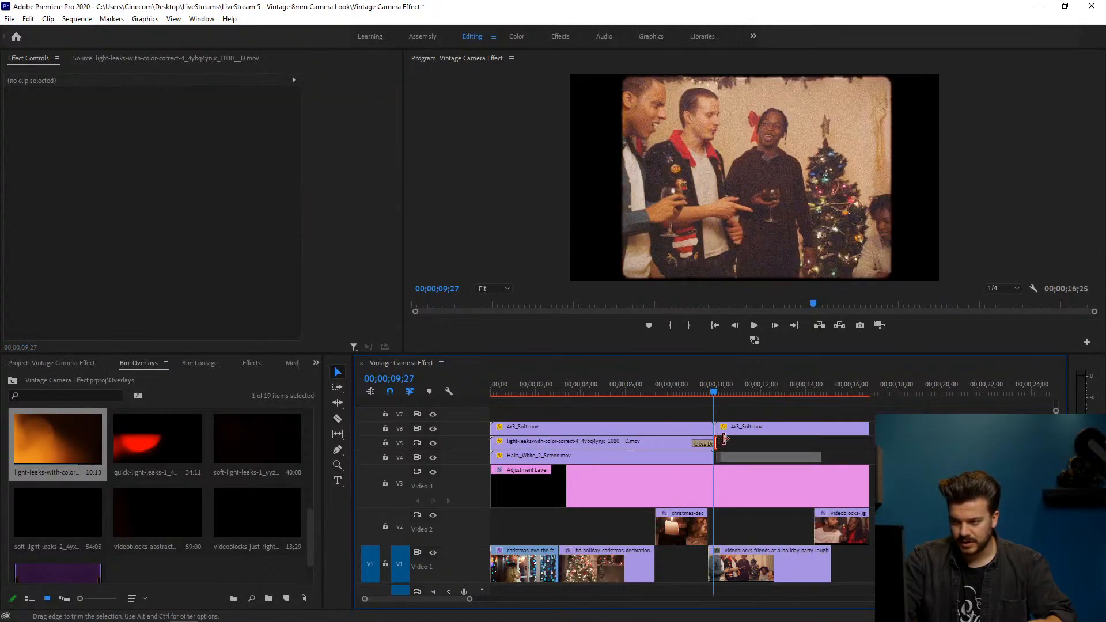
right_click(723, 441)
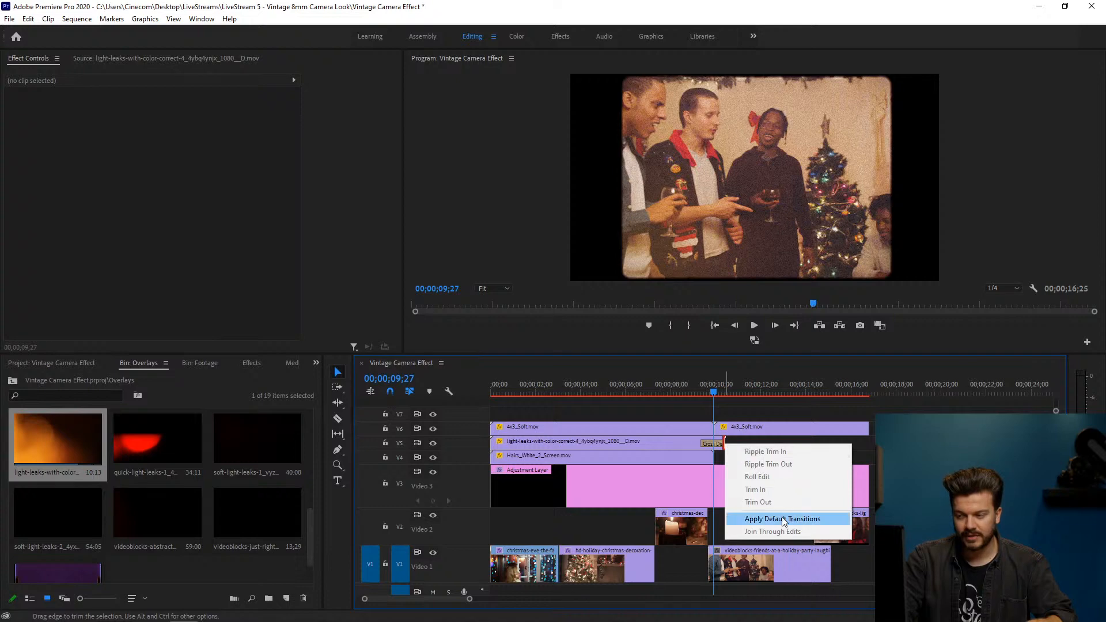
Step: Check the frames past the light leak's end, and play the sequence from the start to review the overlays
click(736, 393)
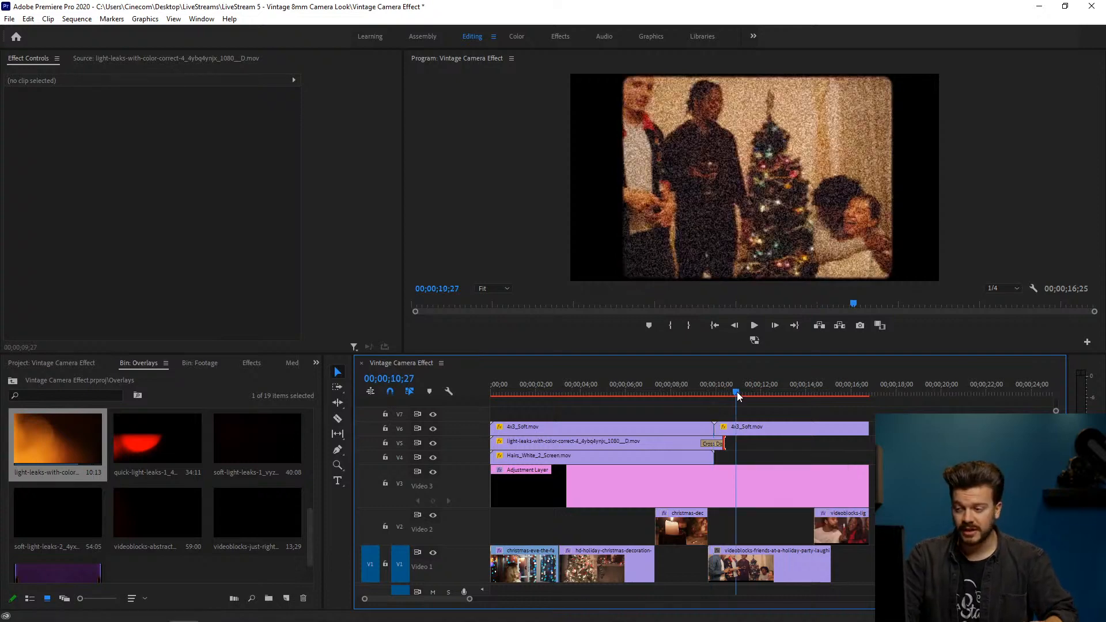
drag(697, 385, 437, 402)
click(560, 410)
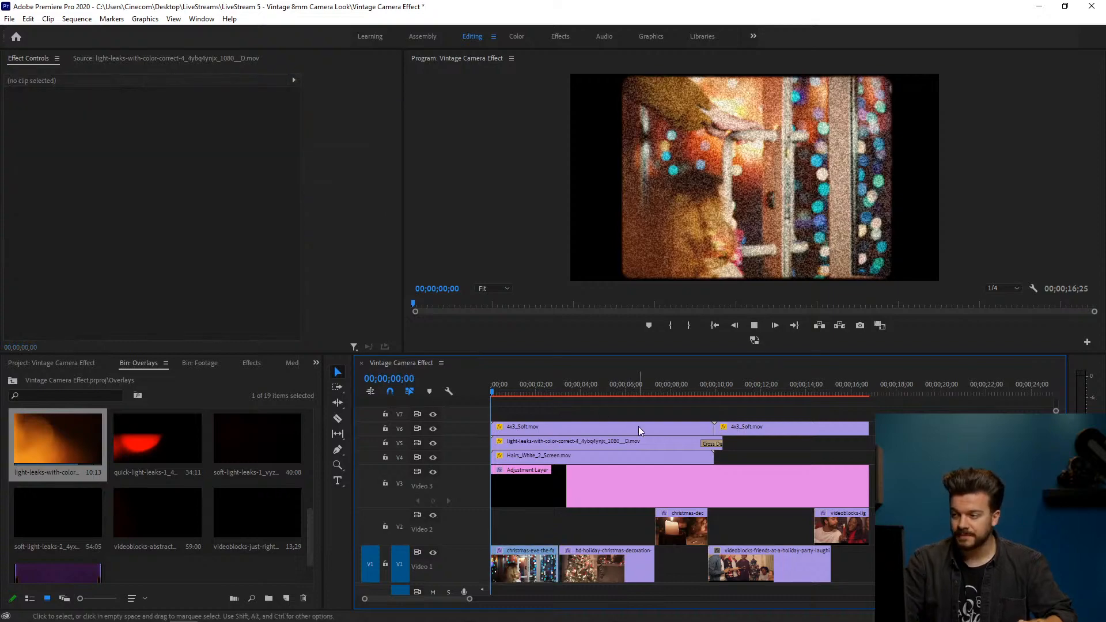
key(space)
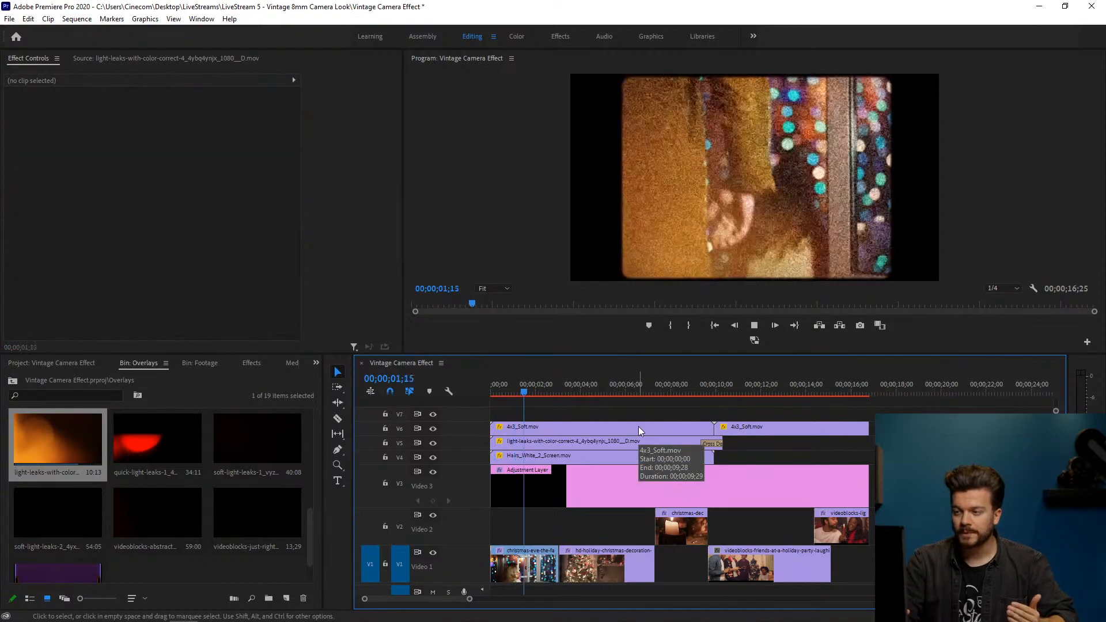
key(space)
key(d)
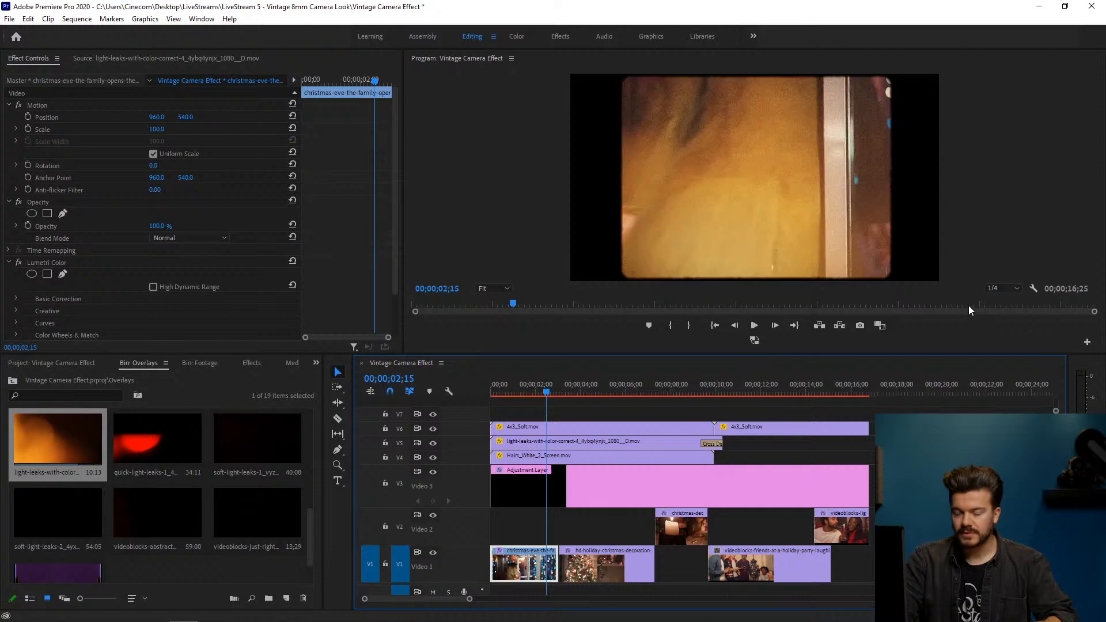
Step: Try playing the sequence at Full playback resolution, return it to 1/4, and move the playhead to 00;00;07;27 over the candle shot
click(1000, 284)
click(1000, 301)
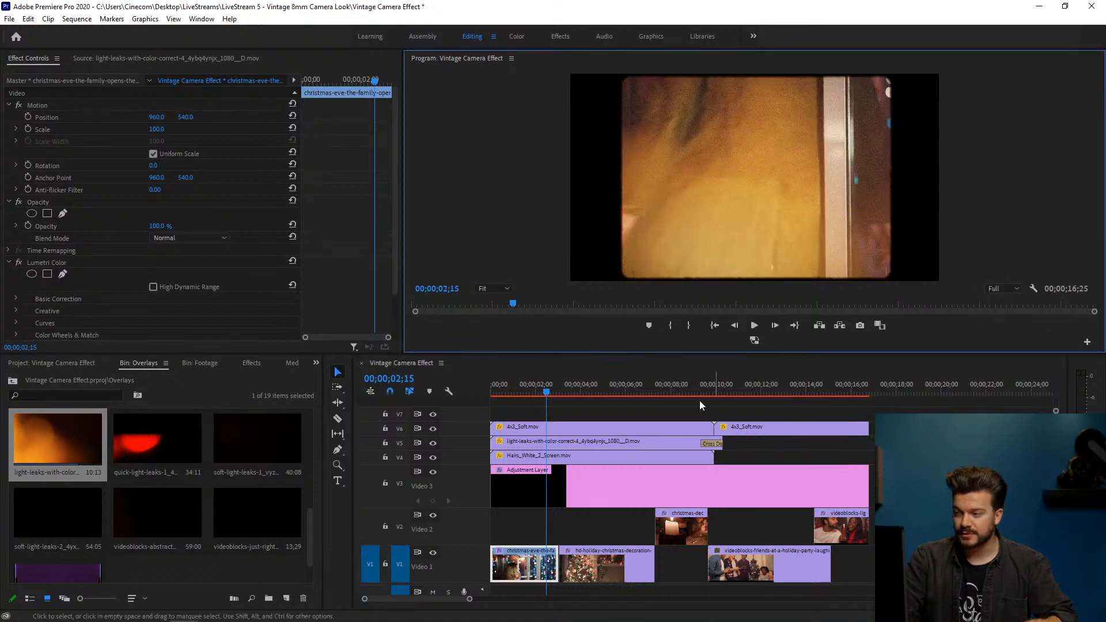
click(639, 409)
key(space)
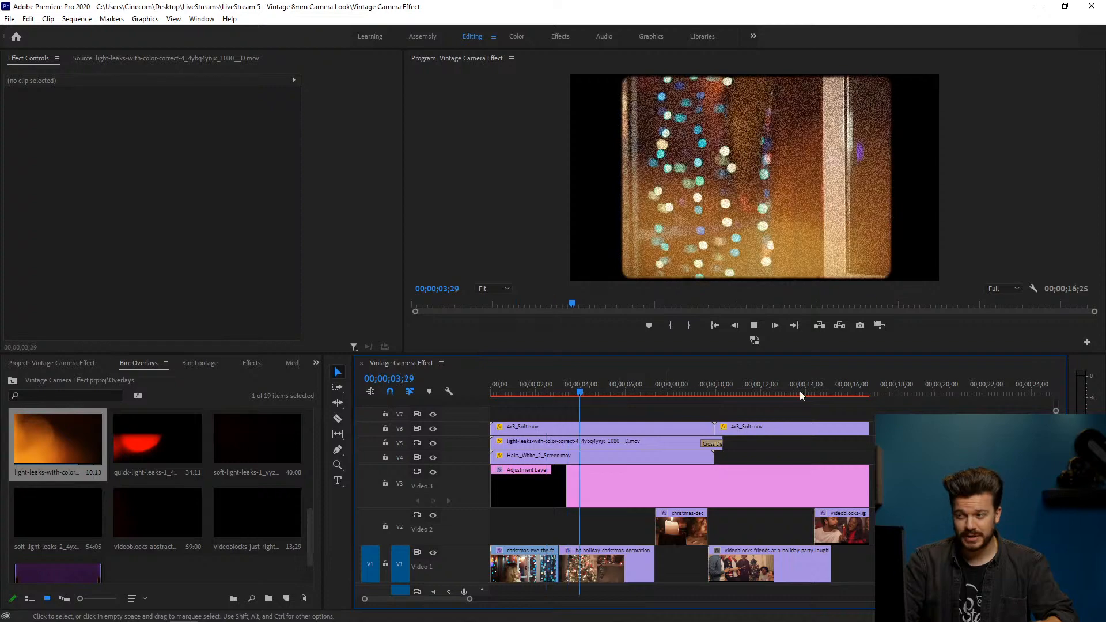
key(space)
key(d)
click(993, 285)
click(1000, 326)
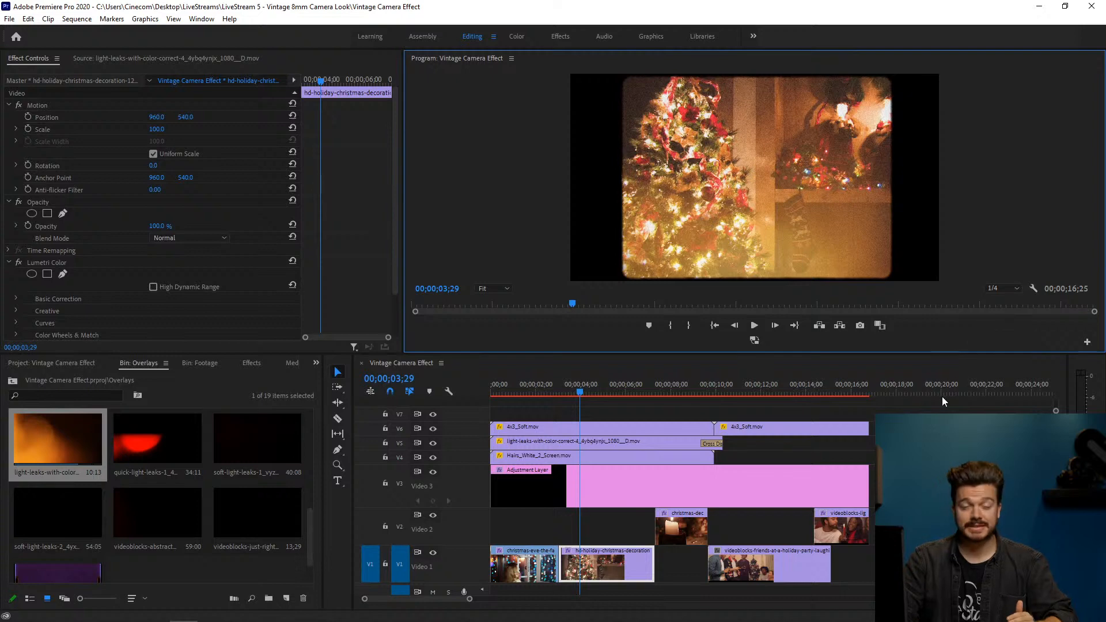
drag(615, 394, 668, 402)
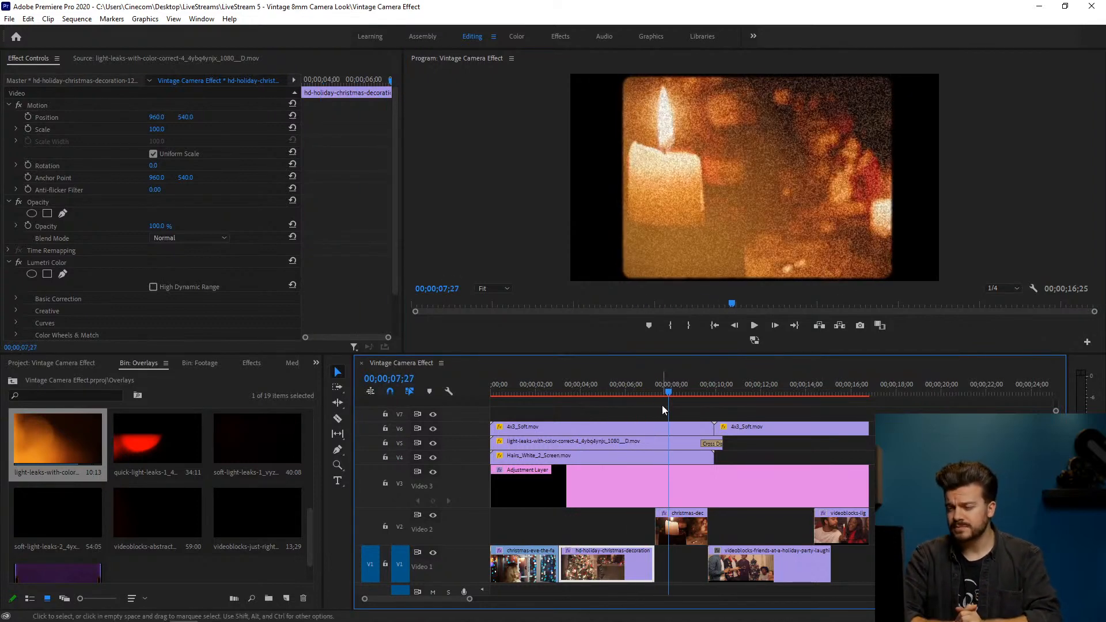